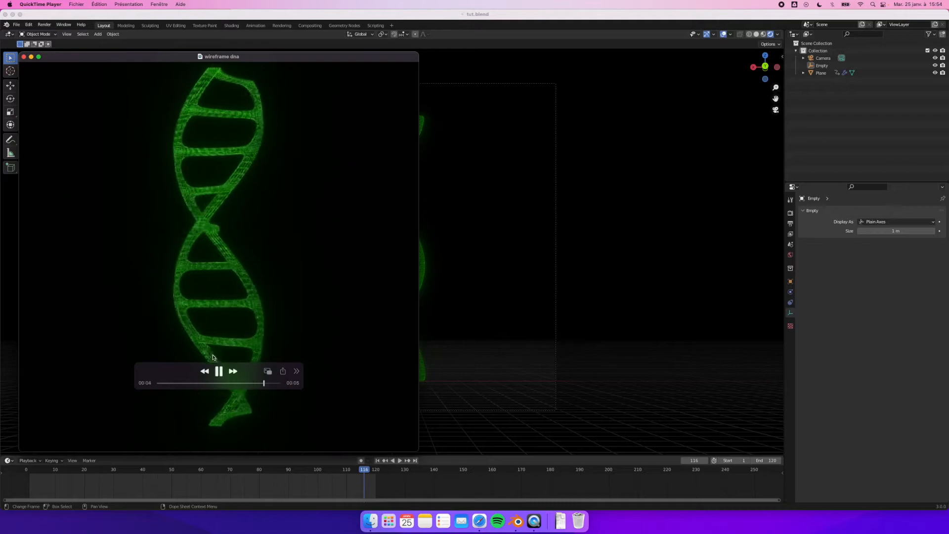
Review the wireframe dna animation by scrubbing back and forth through the video, and dismiss its window
scroll(218, 292, "left", 2)
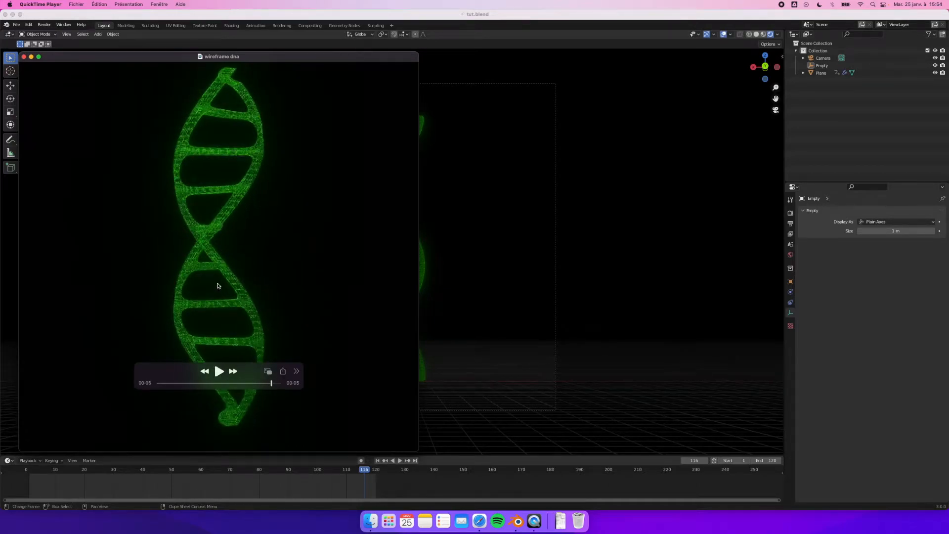
scroll(219, 283, "left", 4)
scroll(218, 282, "right", 3)
scroll(218, 282, "left", 6)
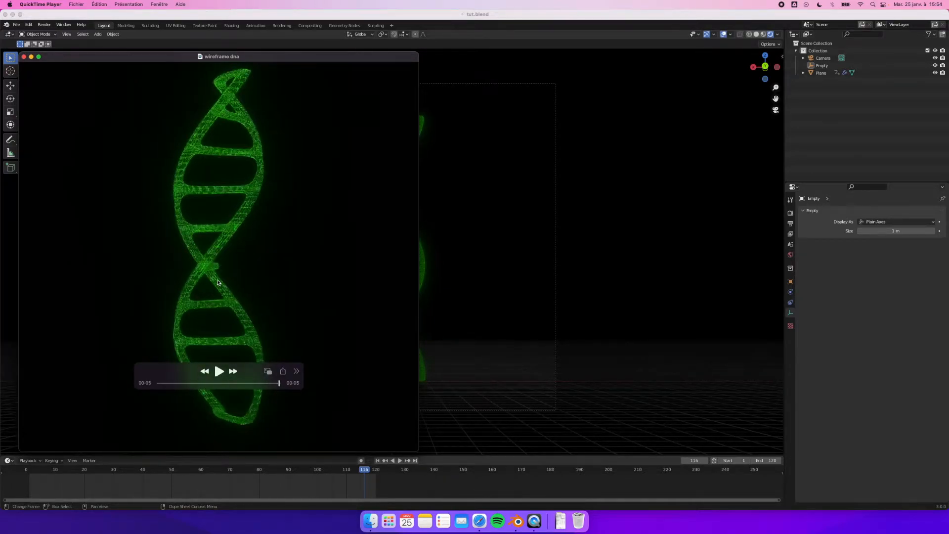
scroll(218, 282, "right", 3)
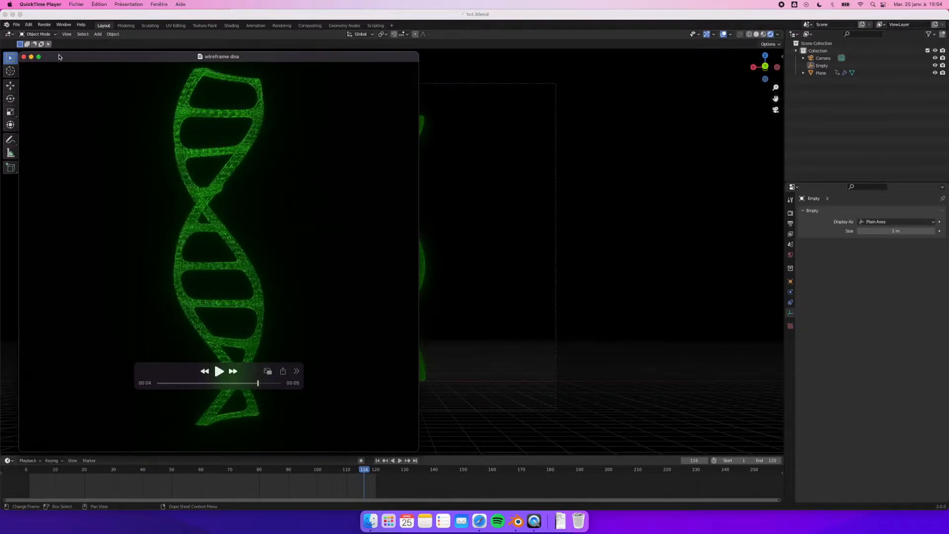
left_click_drag(61, 56, 136, 57)
left_click(99, 58)
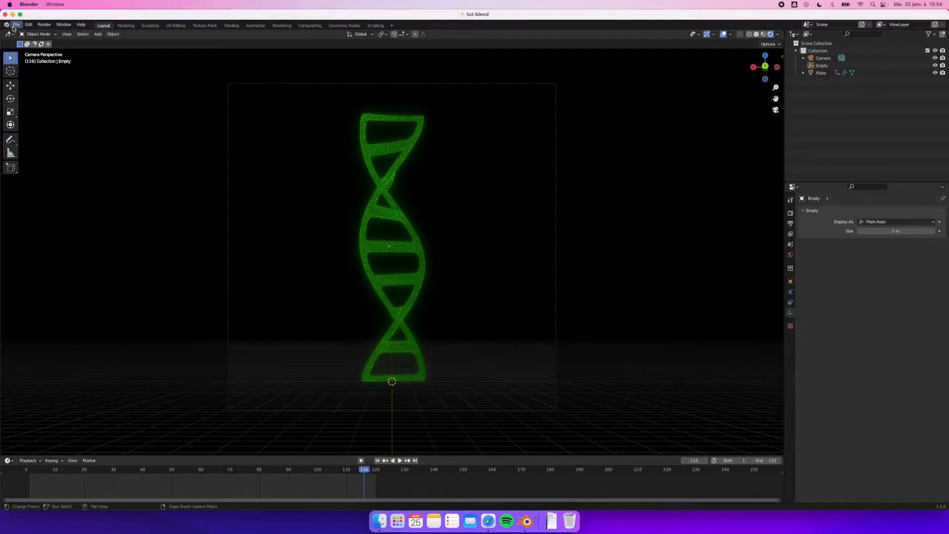
Create a new General Blender file
left_click(16, 25)
mouse_move(49, 33)
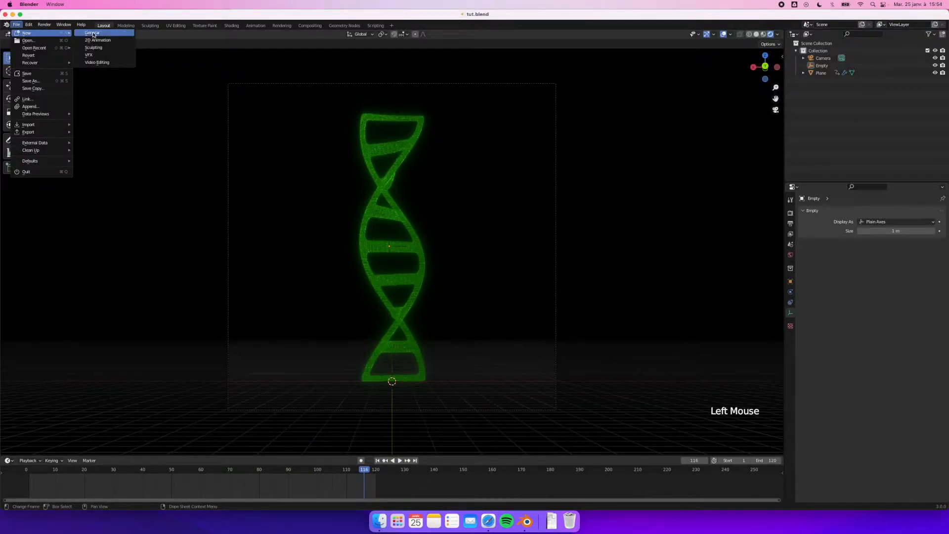
left_click(91, 32)
Delete all the default objects in the scene: the cube, camera and light
scroll(556, 305, "up", 3)
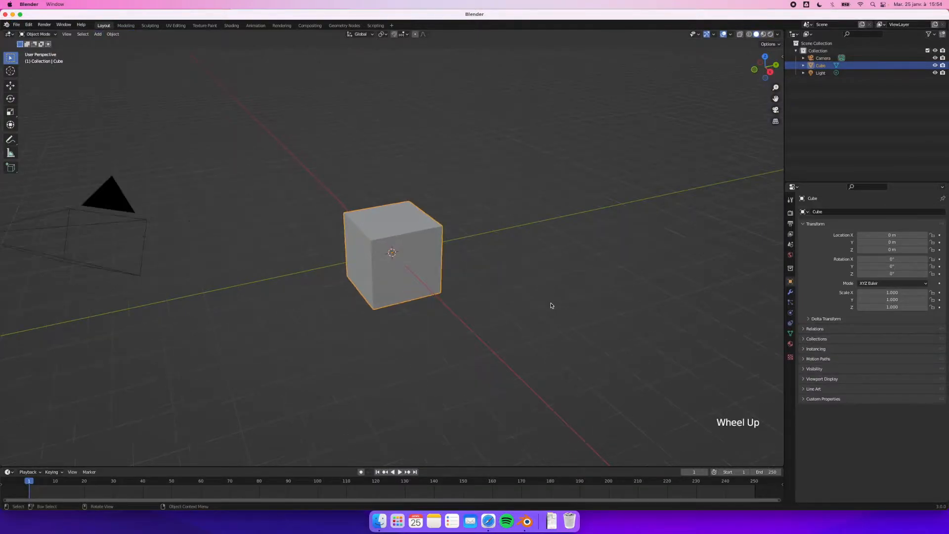
scroll(552, 304, "down", 5)
scroll(552, 305, "up", 3)
scroll(552, 305, "up", 1)
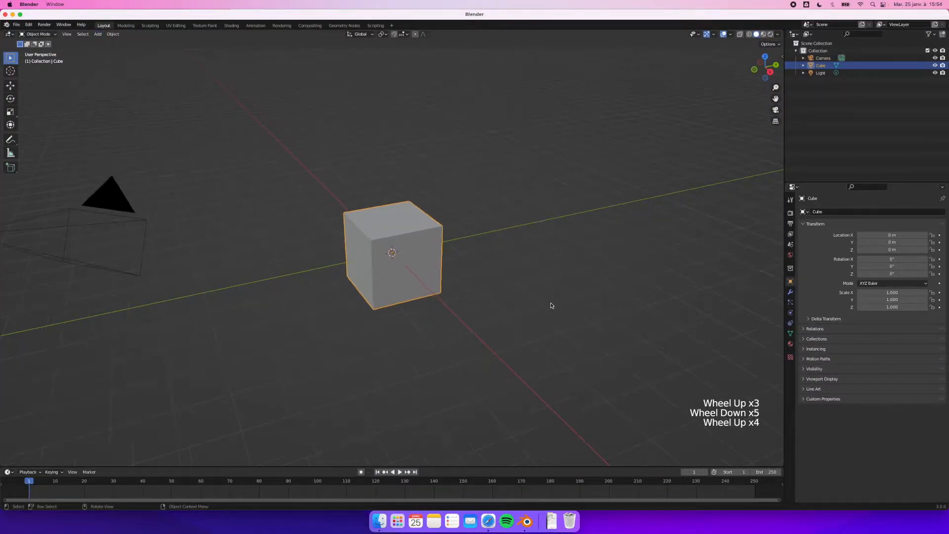
key("a")
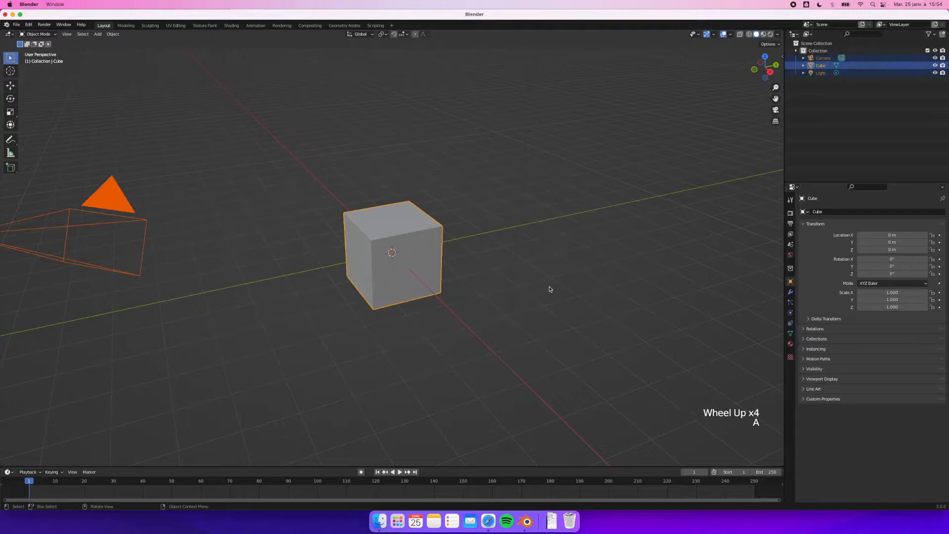
key("x")
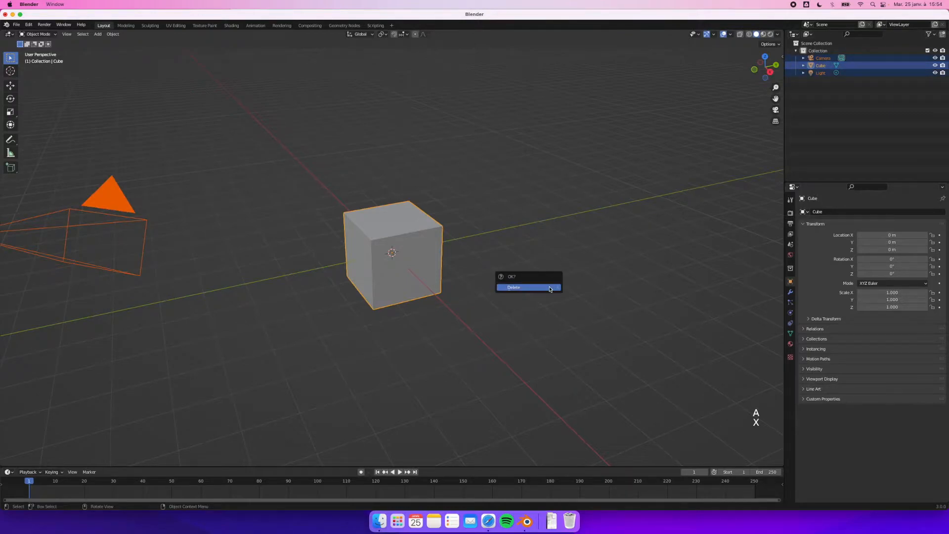
left_click(550, 285)
Add a mesh plane at the world origin
scroll(406, 302, "up", 4)
scroll(406, 302, "down", 6)
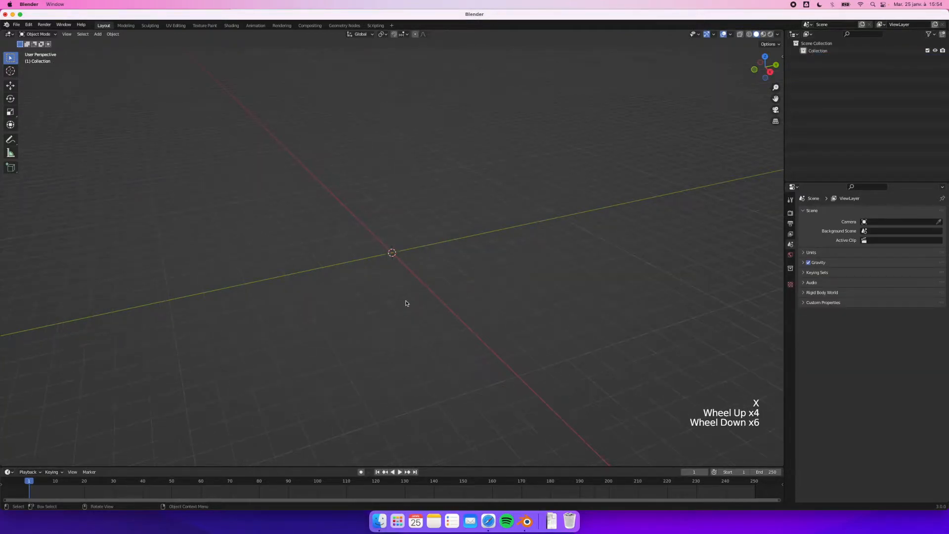
scroll(406, 303, "up", 1)
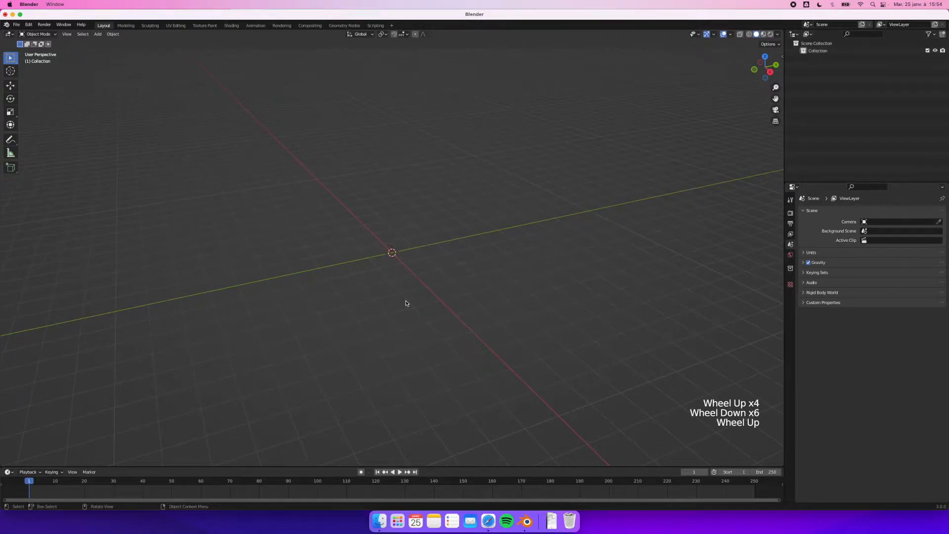
key("shift+a")
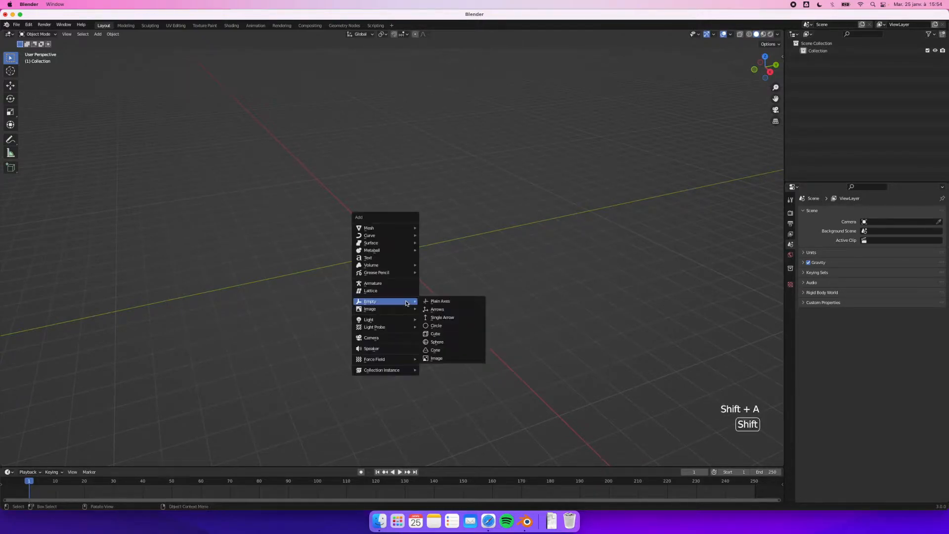
mouse_move(394, 228)
left_click(437, 229)
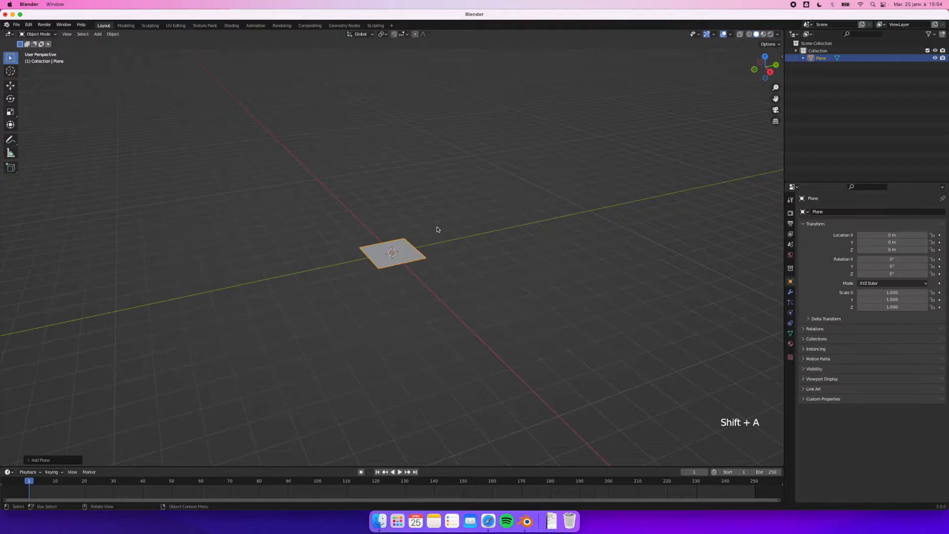
Scale the plane by a factor of 2 along the Y axis
middle_click_drag(462, 258, 447, 277)
scroll(450, 269, "up", 2)
scroll(455, 265, "down", 3)
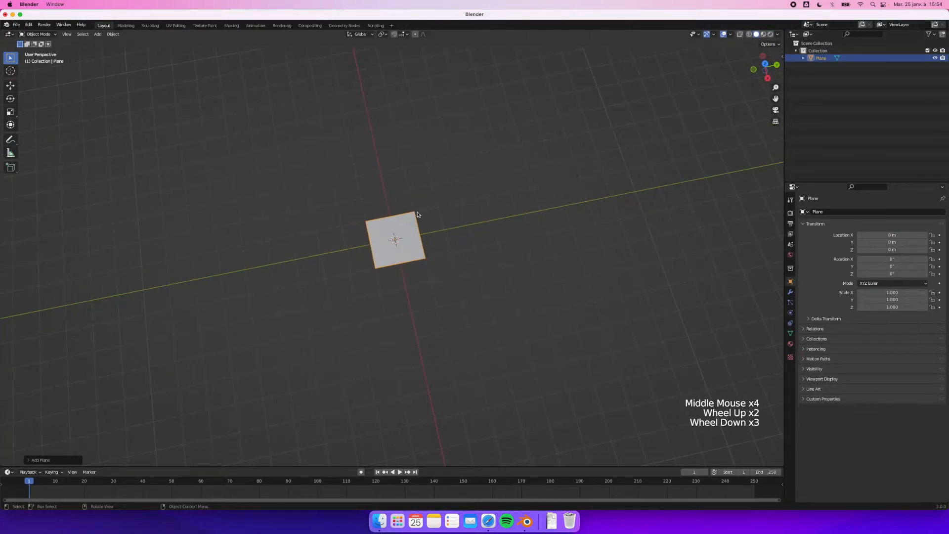
mouse_move(493, 300)
middle_mouse_down()
mouse_move(521, 287)
mouse_move(505, 291)
middle_mouse_up()
key("s")
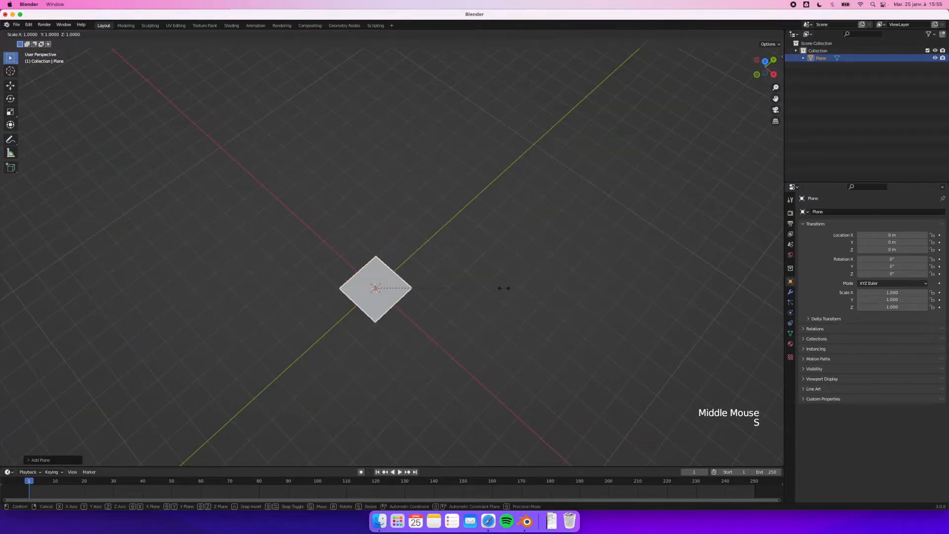
key("y")
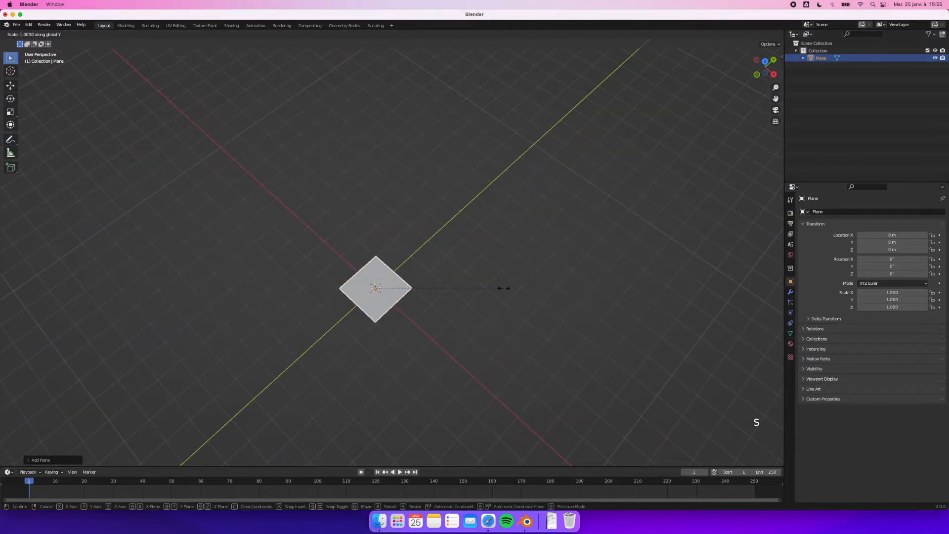
type("2")
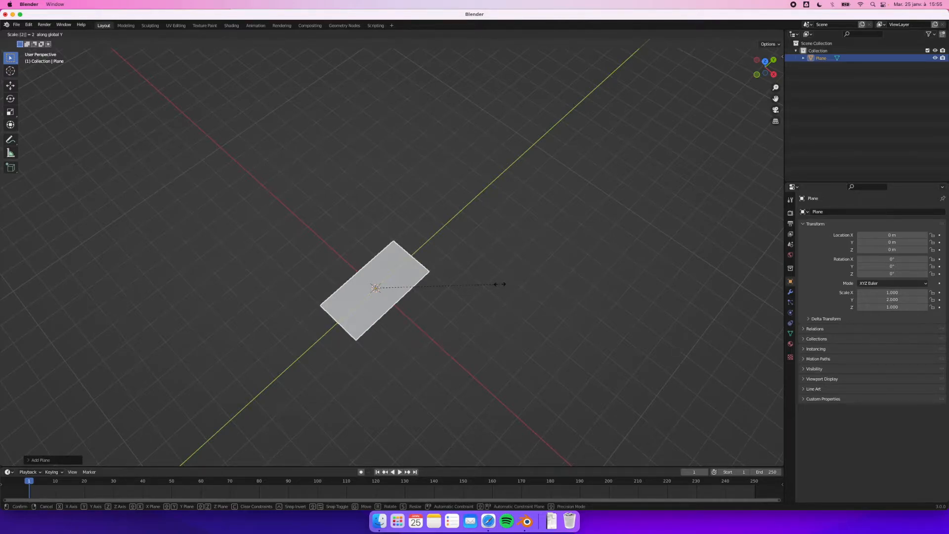
key("Return")
In Edit Mode, add two evenly spaced loop cuts across the plane's width, without sliding them
scroll(416, 322, "up", 3)
middle_click_drag(450, 361, 491, 294, "shift")
middle_click_drag(573, 296, 553, 295, "shift")
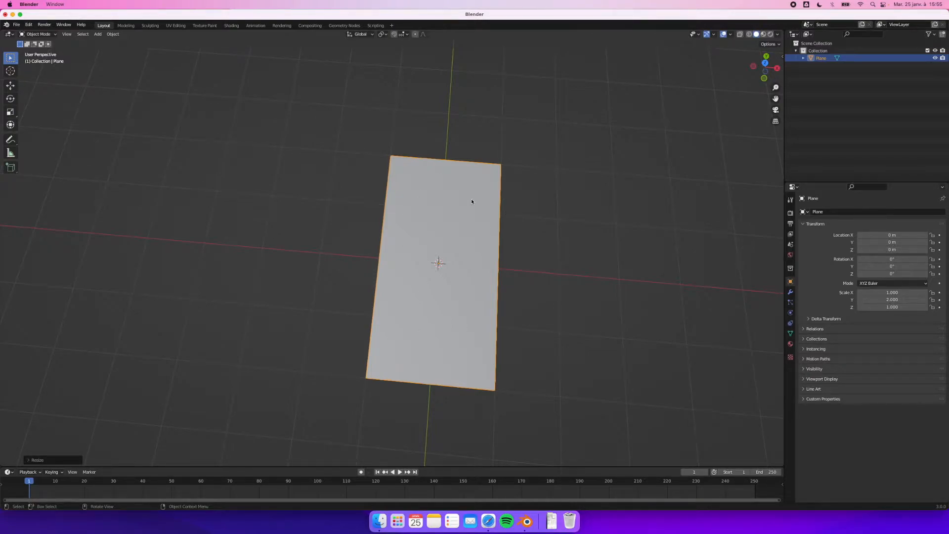
mouse_move(574, 289)
middle_mouse_down()
mouse_move(591, 289)
mouse_move(583, 300)
middle_mouse_up()
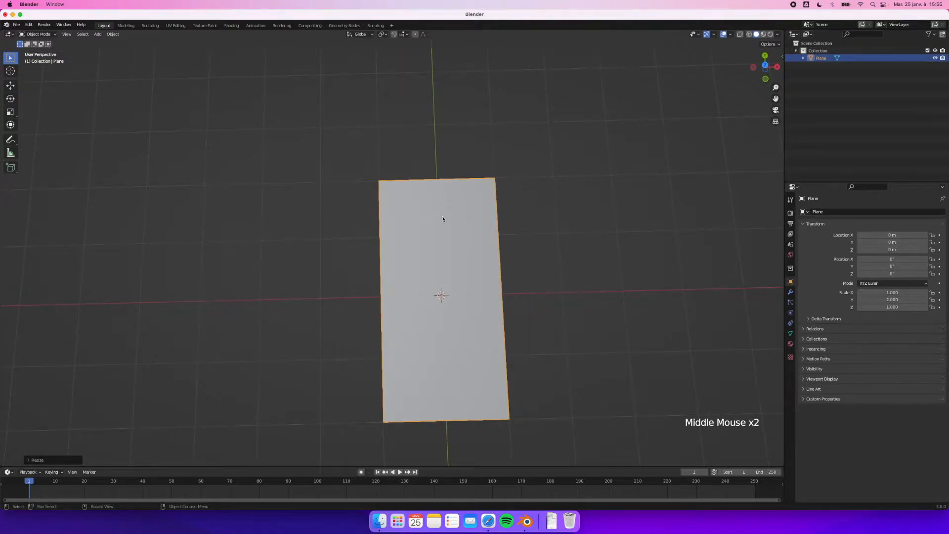
key("Tab")
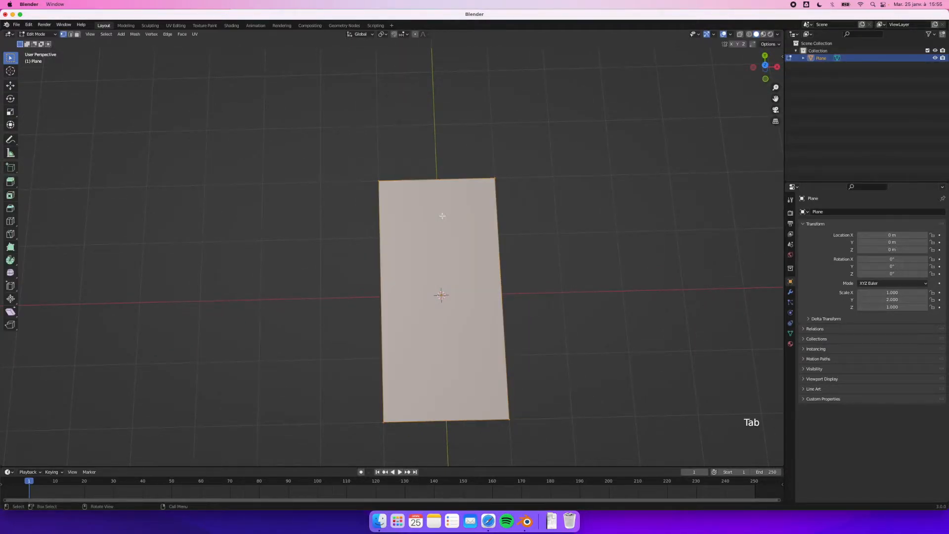
left_click(43, 34)
key("ctrl+r")
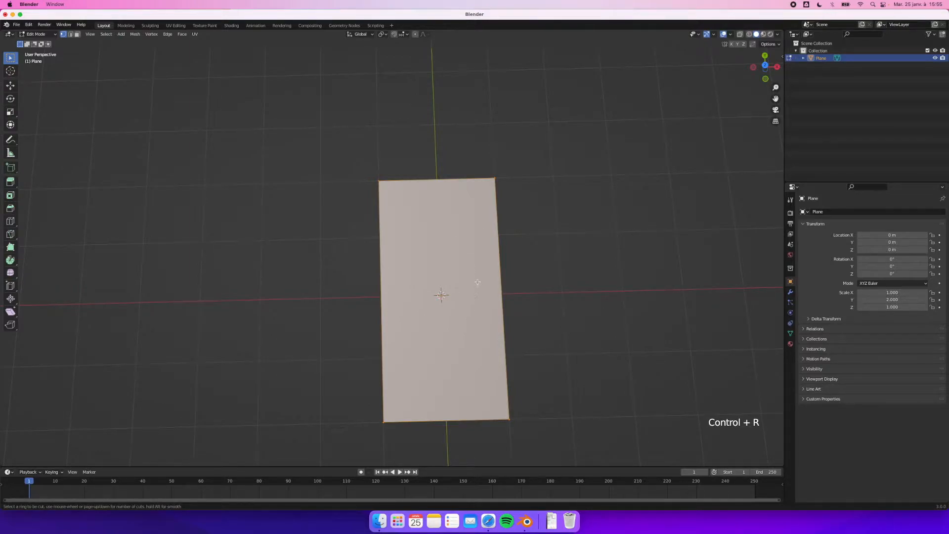
scroll(490, 274, "up", 1)
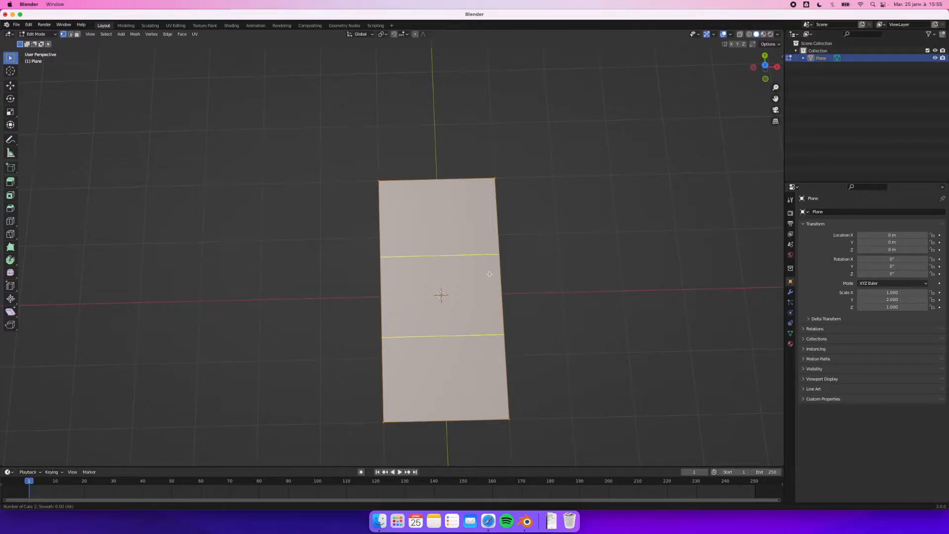
left_click(490, 274)
right_click(490, 274)
Scale the two crosswise edge loops apart along Y until they sit close to the plane's short edges
key("s")
key("y")
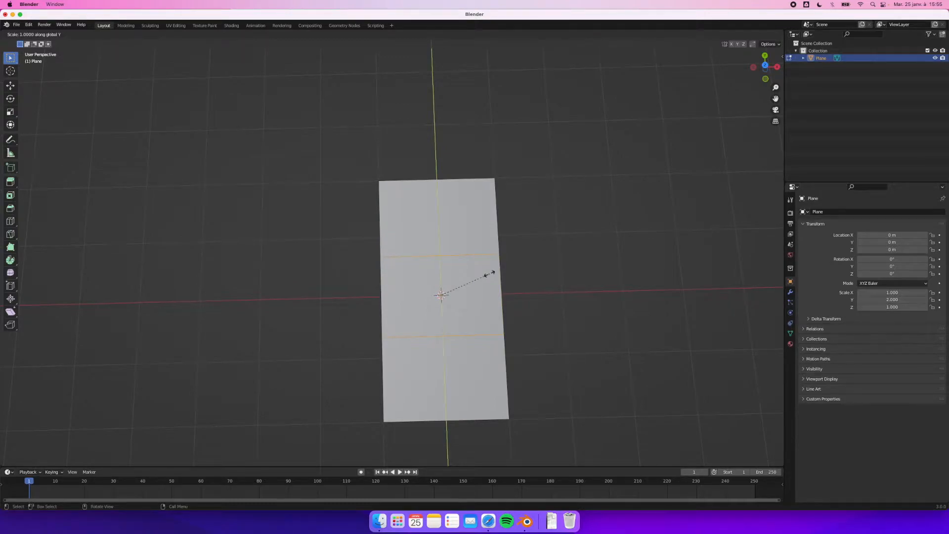
left_click(560, 233)
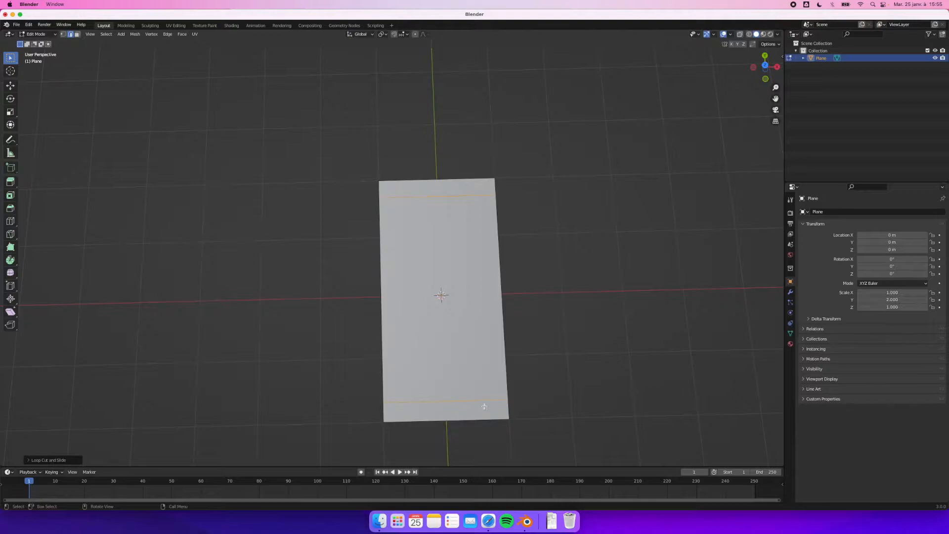
Add two lengthwise loop cuts to the plane and scale them apart along X by about 2.05, toward the long edges
key("ctrl+r")
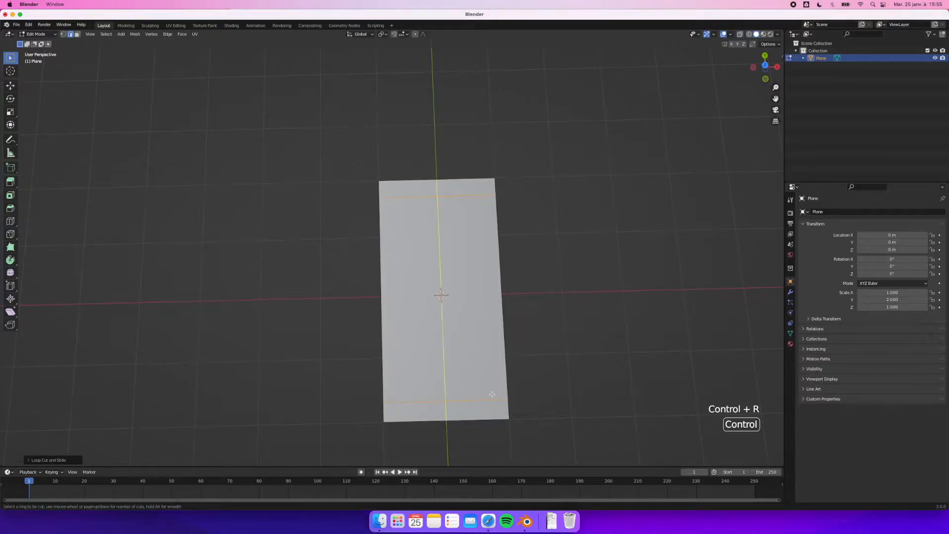
scroll(492, 394, "up", 1)
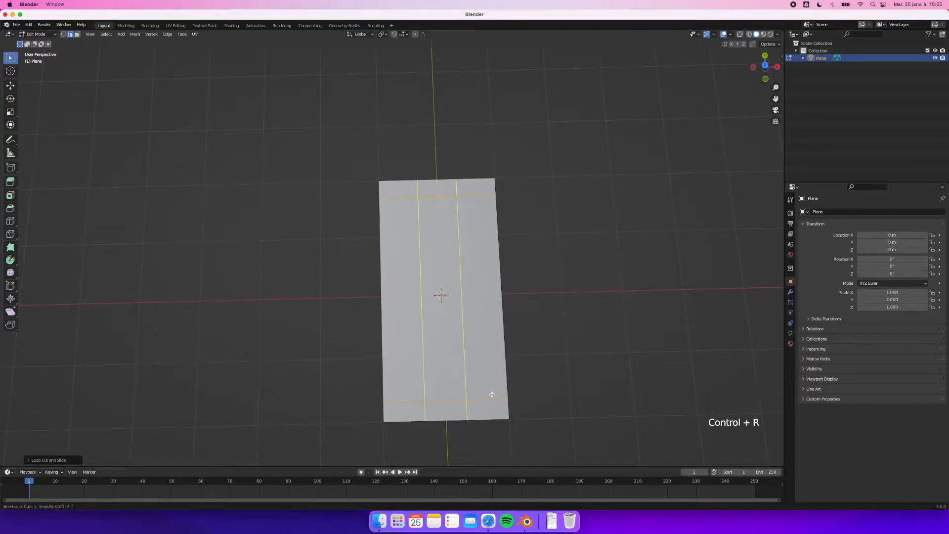
left_click(492, 394)
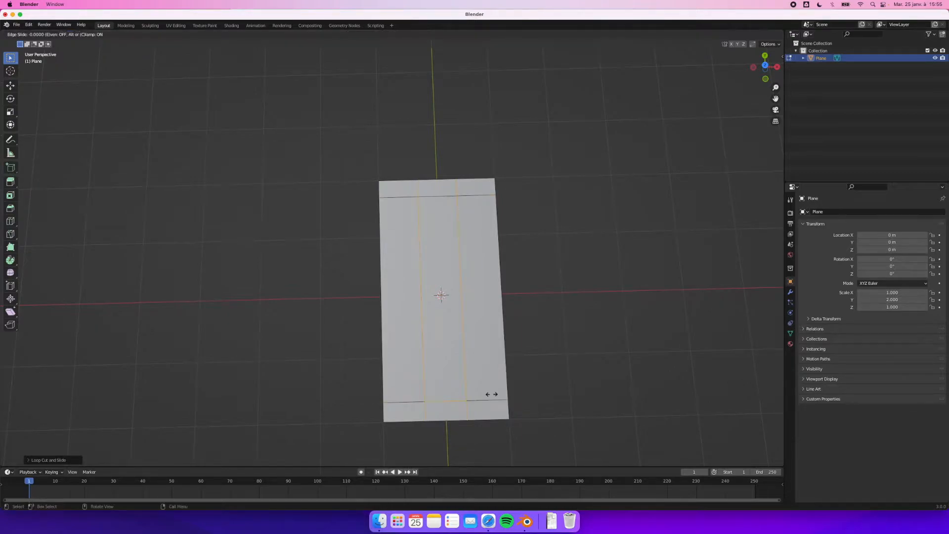
right_click(492, 394)
key("s")
key("x")
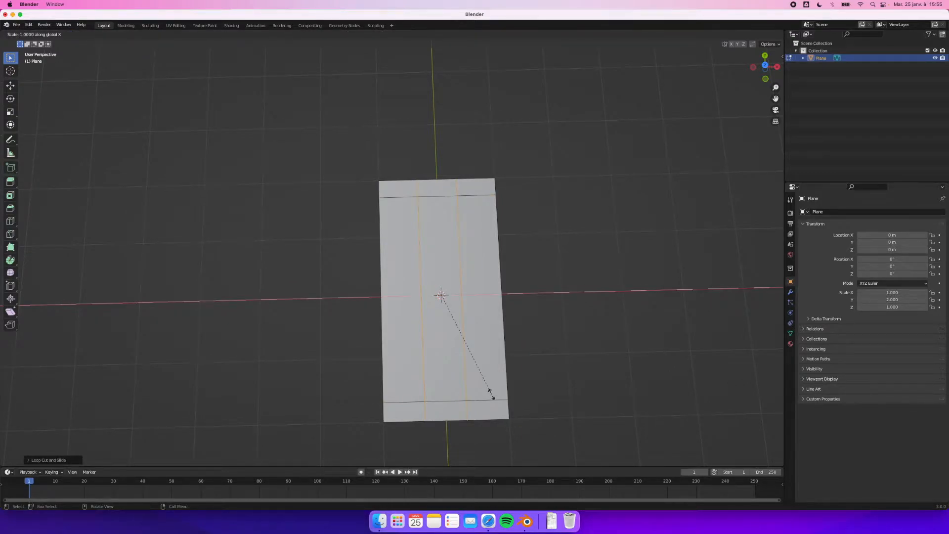
left_click(663, 331)
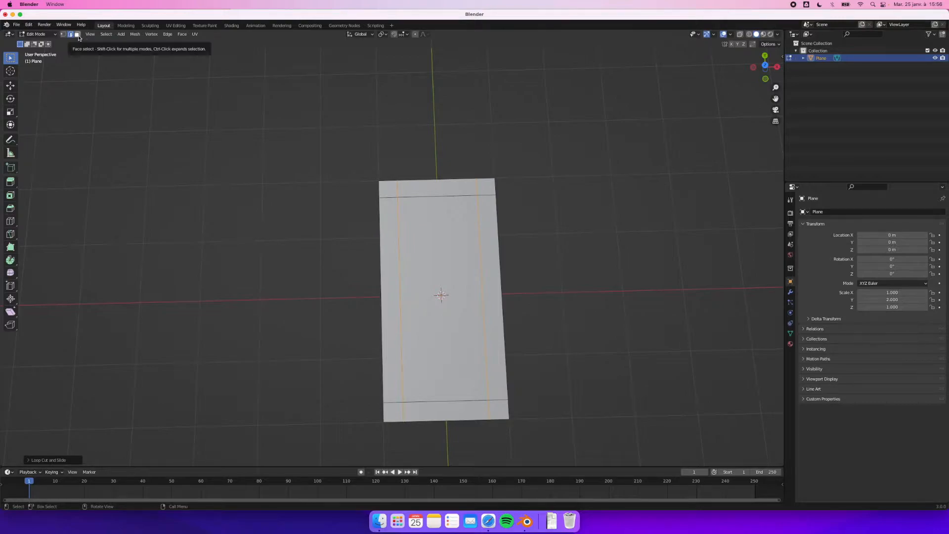
Delete the plane's large central face using Only Faces, leaving a rectangular frame, and return to Object Mode
key("3")
left_click(283, 243)
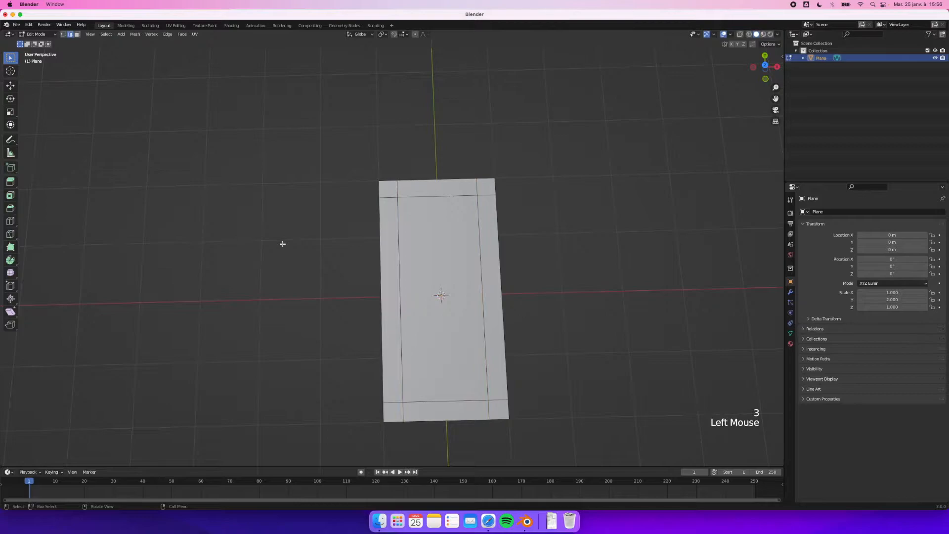
key("3")
key("2")
key("1")
key("2")
key("3")
left_click(441, 246)
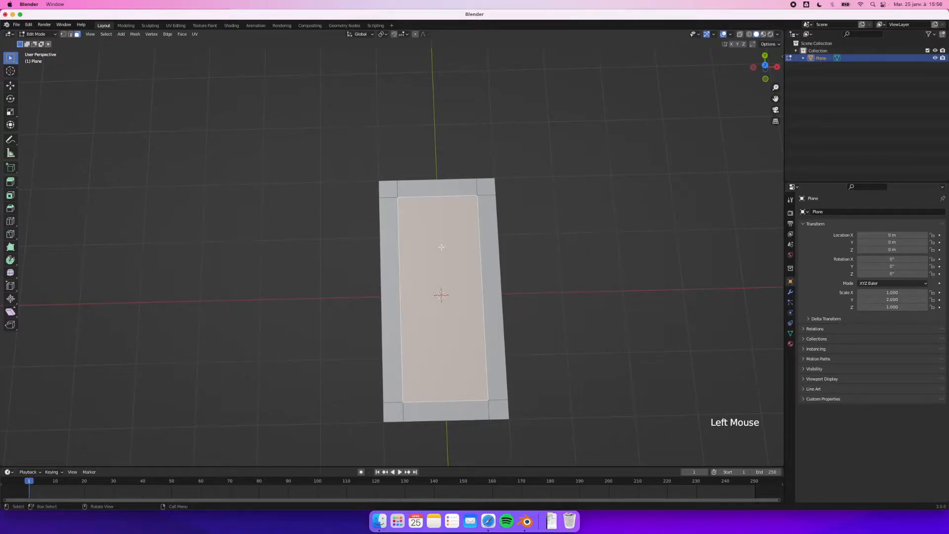
key("x")
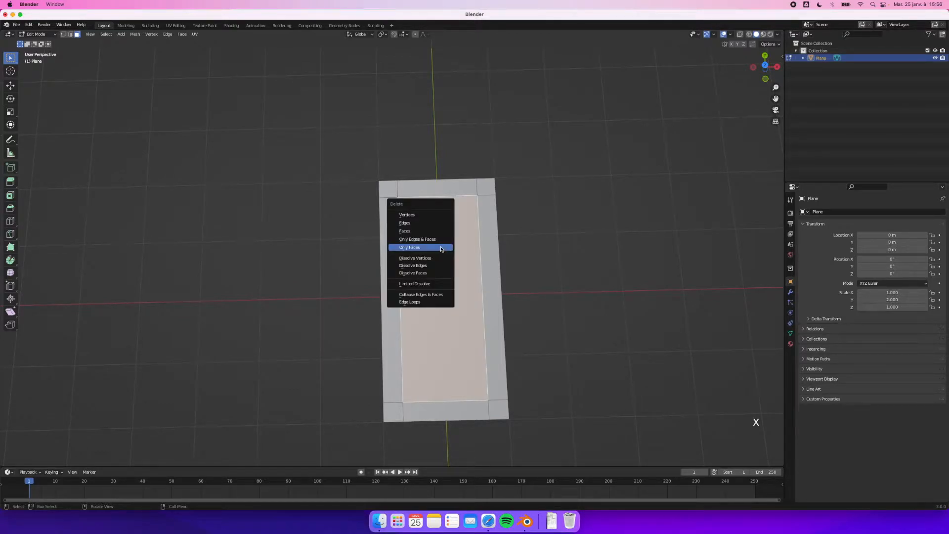
left_click(435, 248)
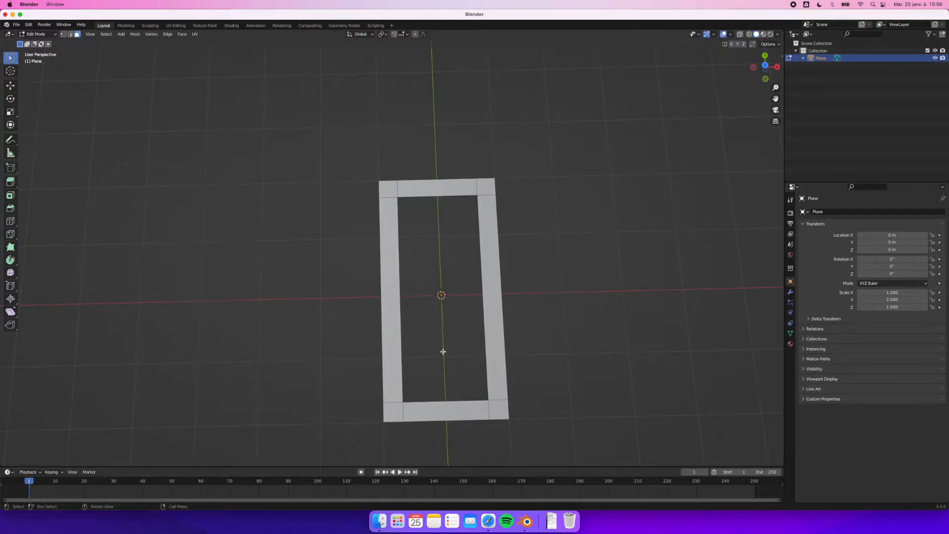
key("Tab")
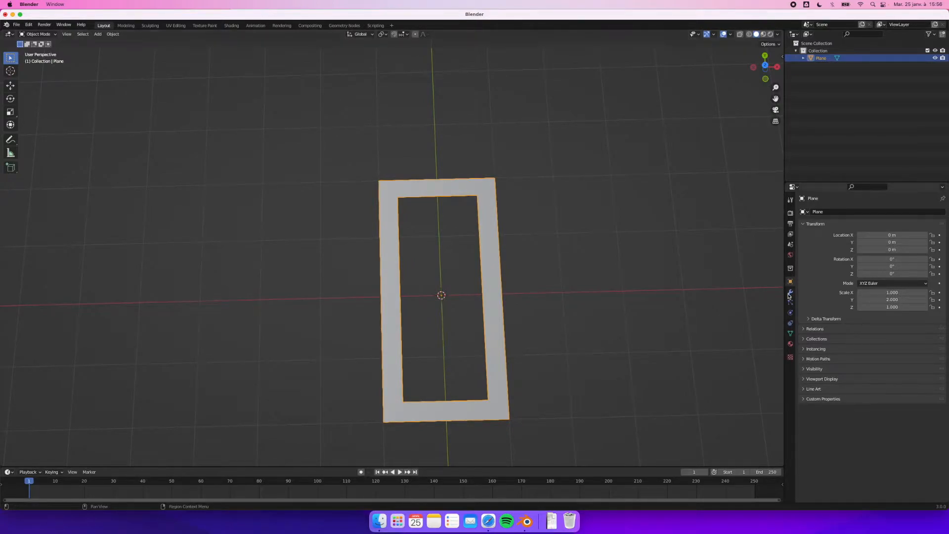
left_click(824, 61)
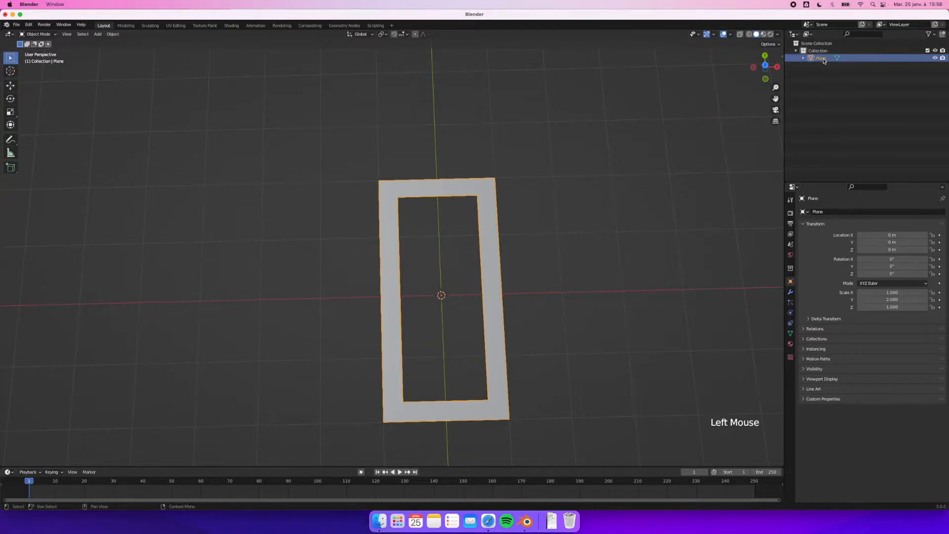
Add a Subdivision Surface modifier to the rectangular frame
left_click(792, 293)
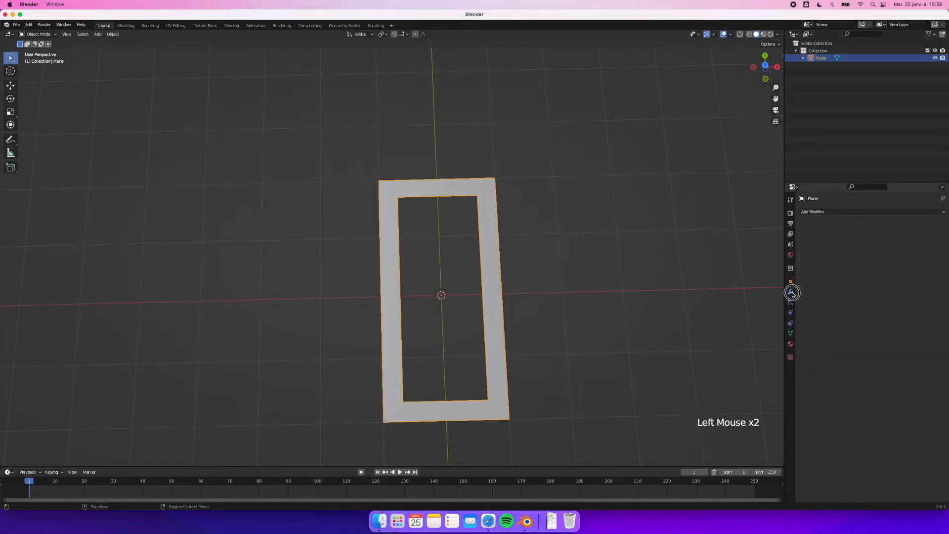
left_click(829, 212)
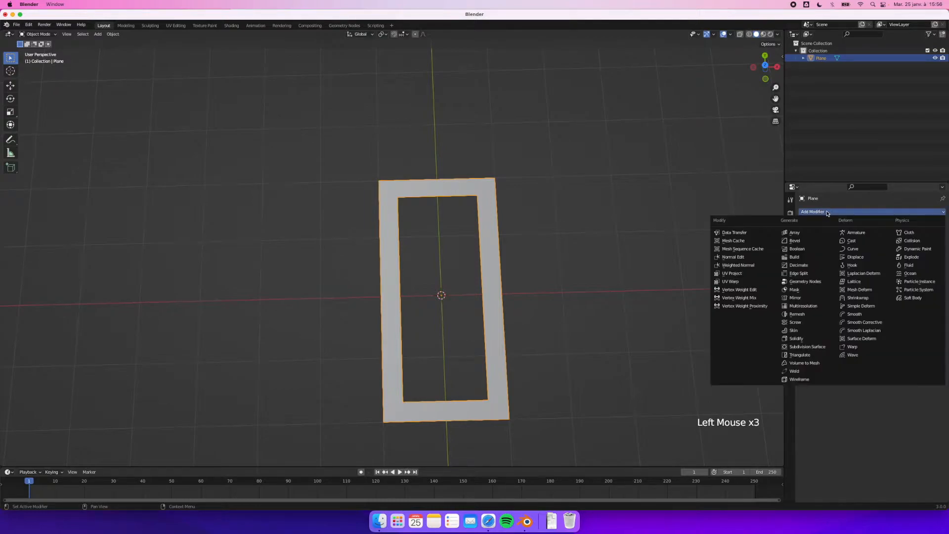
left_click(813, 347)
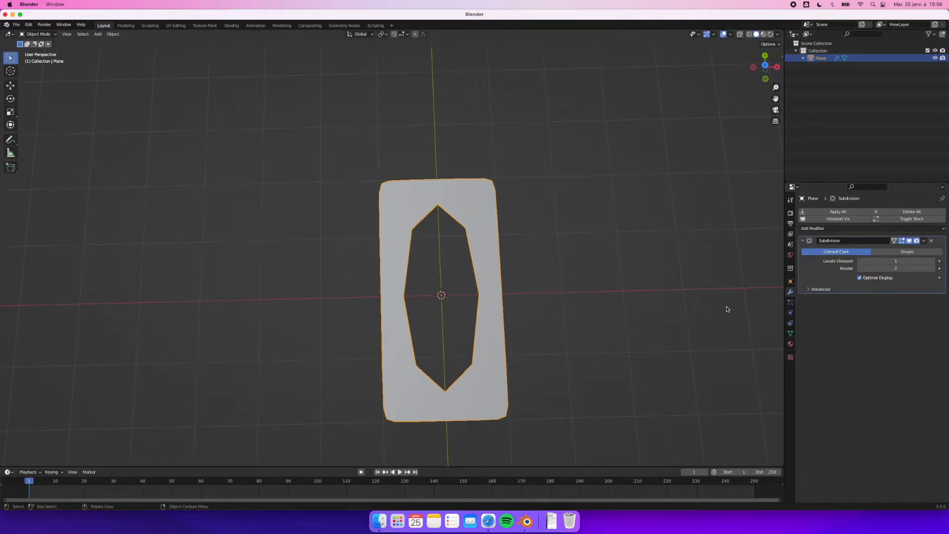
Examine how the subdivision rounds the frame's outer corners and its inner opening
scroll(447, 303, "up", 2)
middle_click_drag(580, 337, 551, 287, "shift")
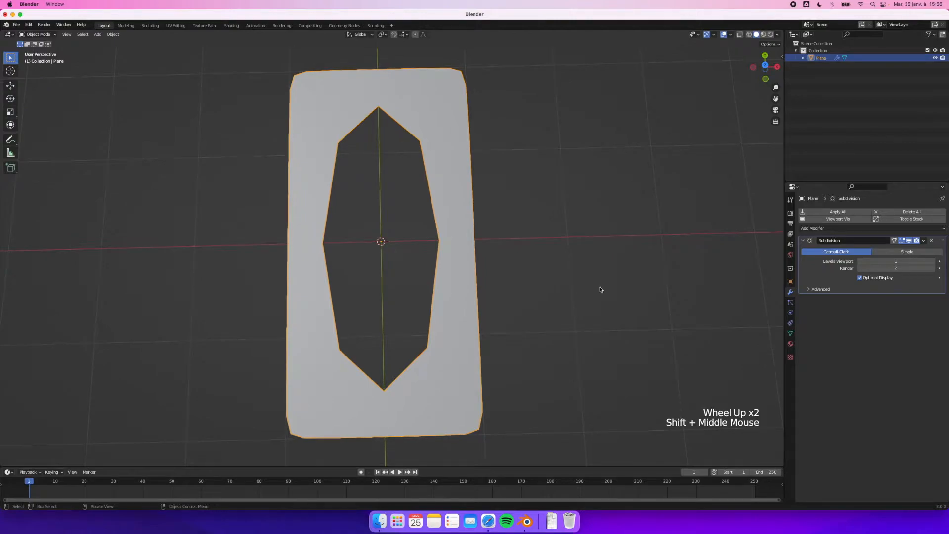
scroll(589, 307, "up", 1)
scroll(588, 307, "down", 1)
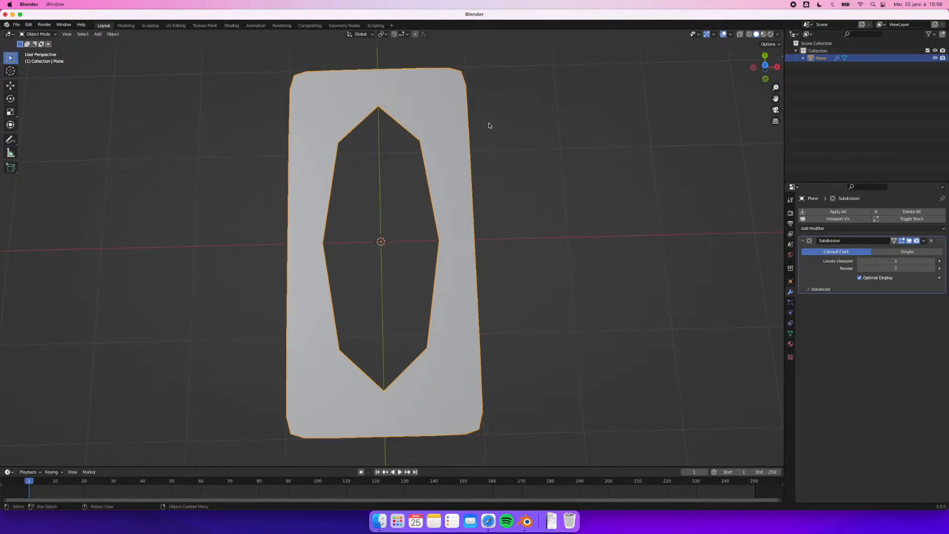
scroll(470, 296, "up", 2)
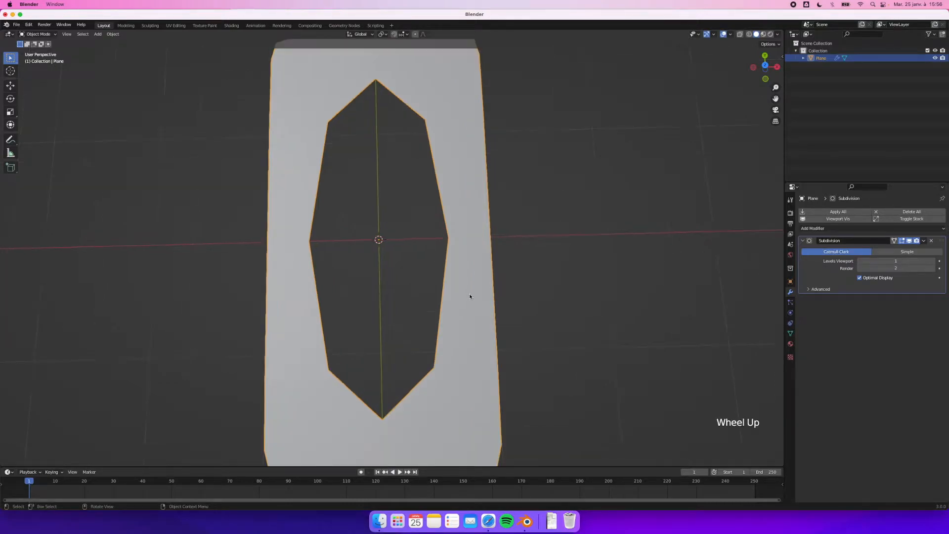
scroll(470, 296, "down", 3)
scroll(471, 298, "up", 1)
scroll(472, 302, "down", 1)
scroll(472, 297, "down", 1)
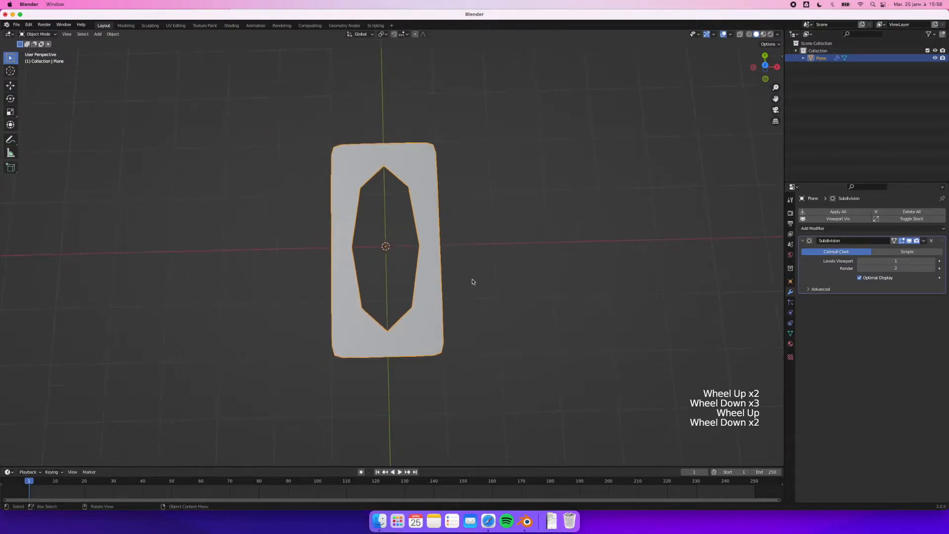
In Edit Mode, add two loop cuts across the frame's +X long side and scale them apart along Y by about 2.73
key("Tab")
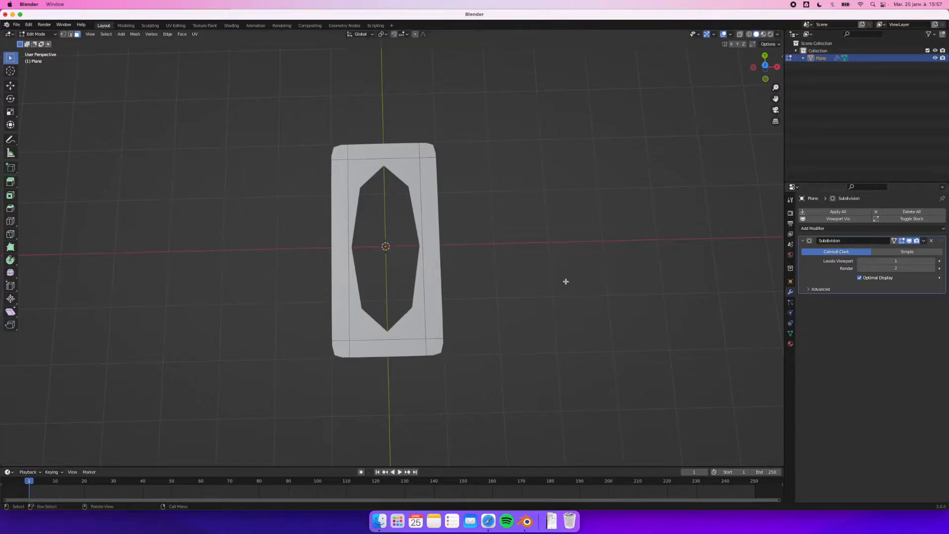
scroll(544, 290, "up", 2)
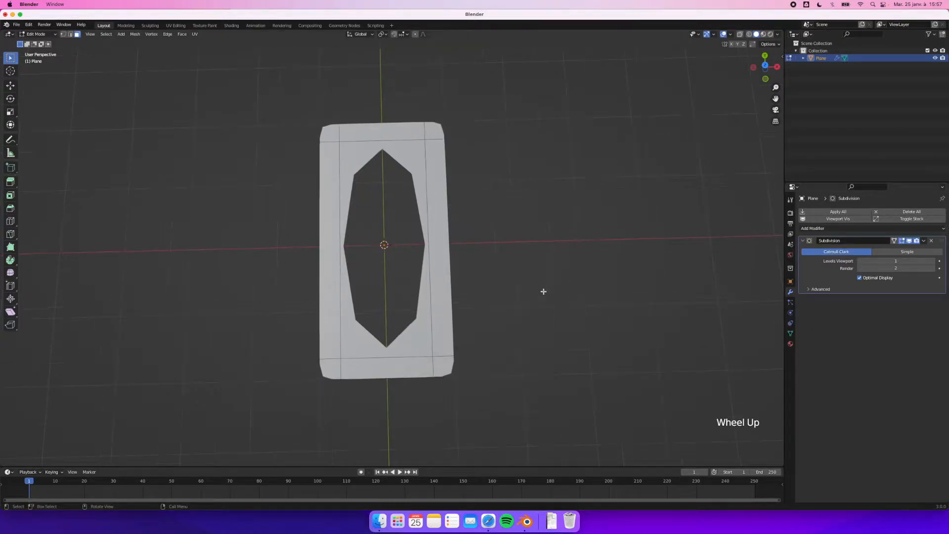
key("ctrl+r")
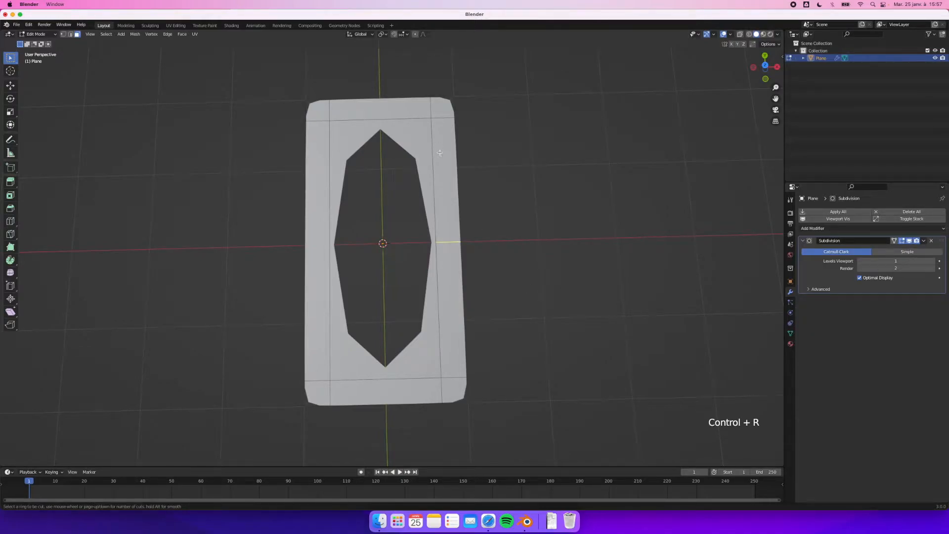
scroll(441, 157, "up", 1)
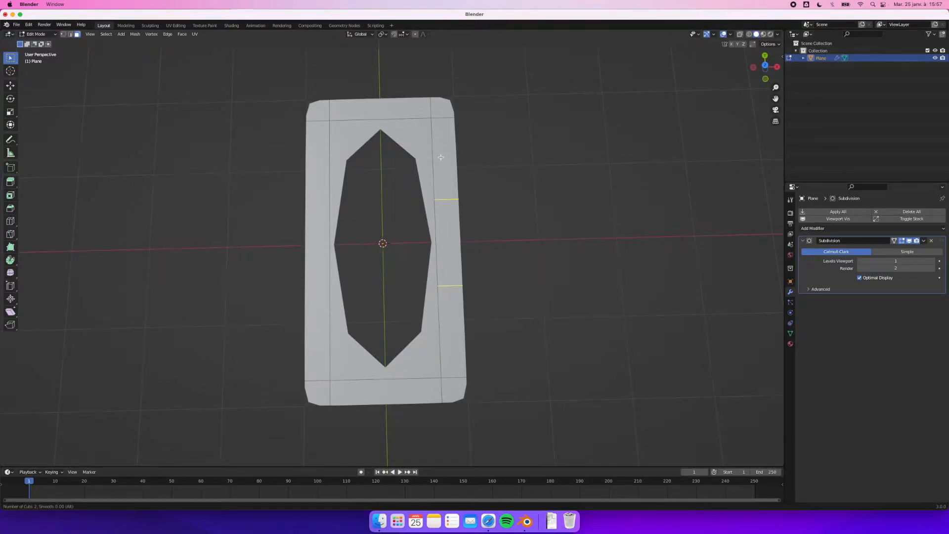
left_click(441, 157)
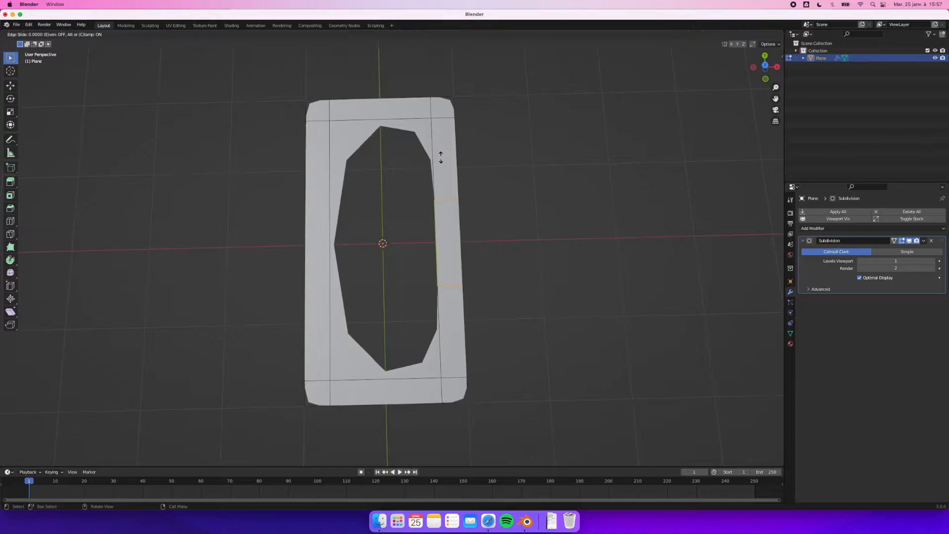
key("y")
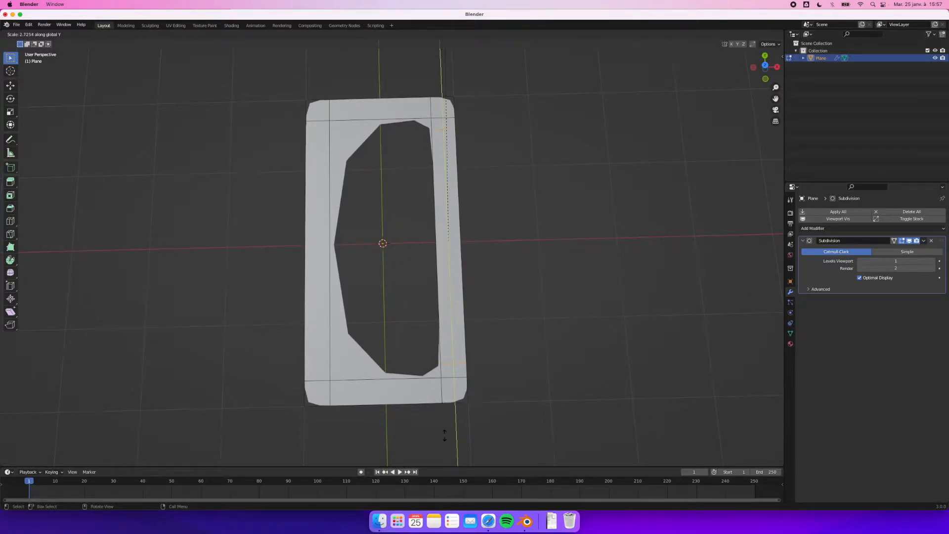
left_click(445, 436)
Symmetrize the whole frame mesh in the +X to -X direction and return to Object Mode
left_click_drag(249, 67, 497, 424)
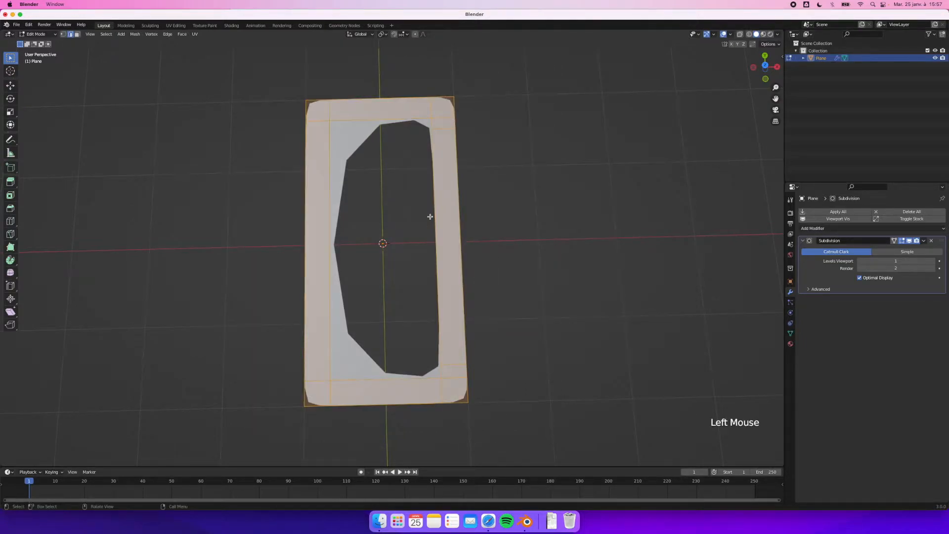
left_click(135, 33)
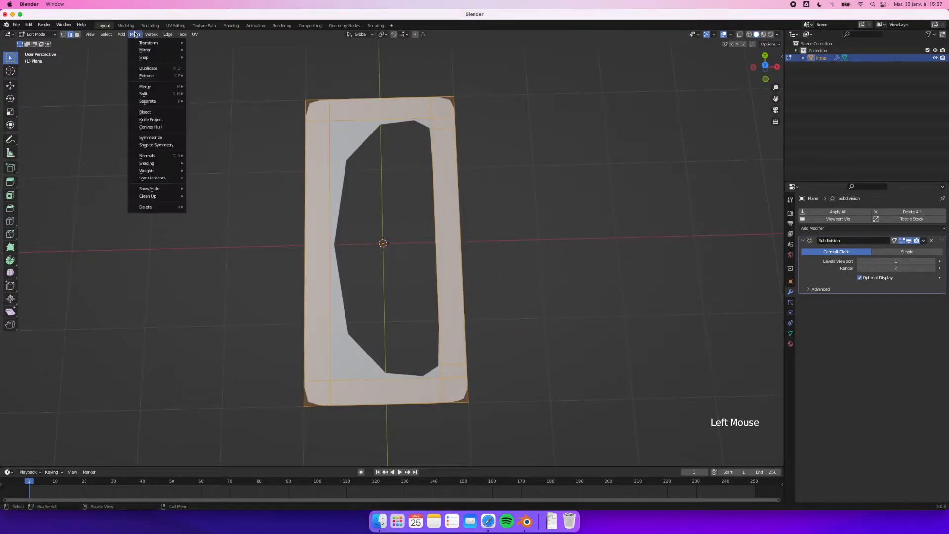
left_click(158, 139)
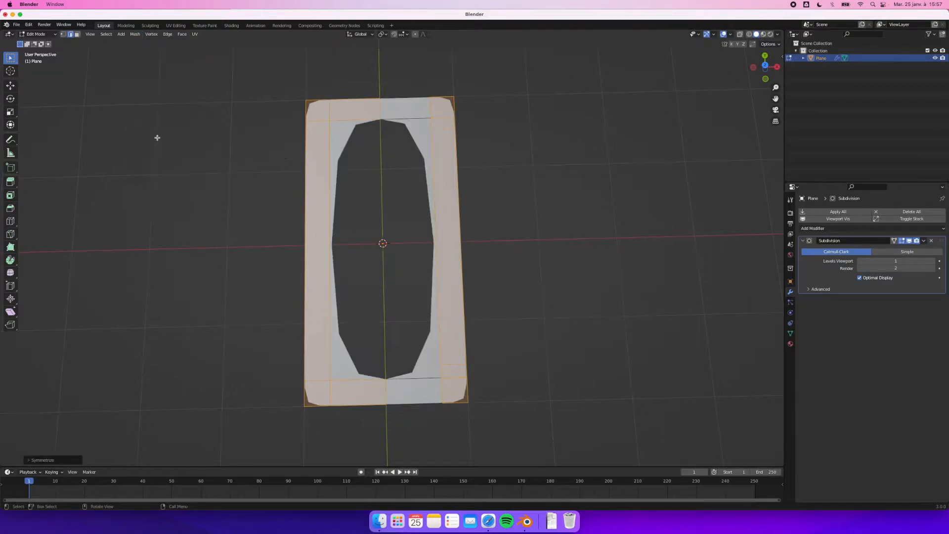
left_click(38, 461)
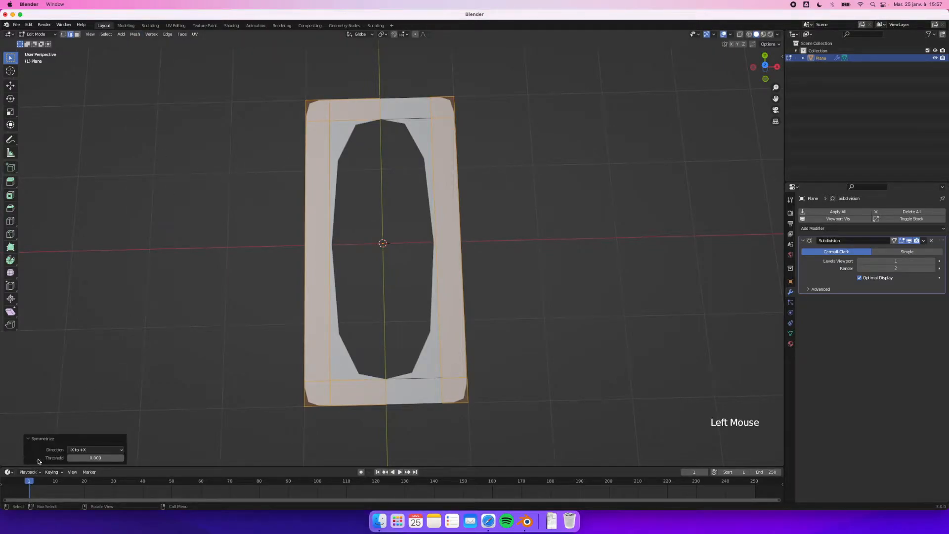
left_click(76, 451)
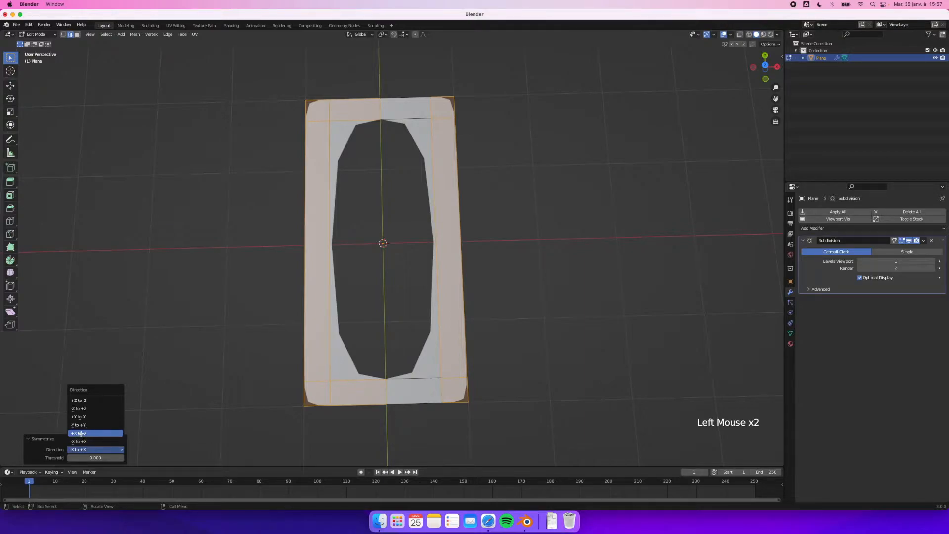
left_click(80, 433)
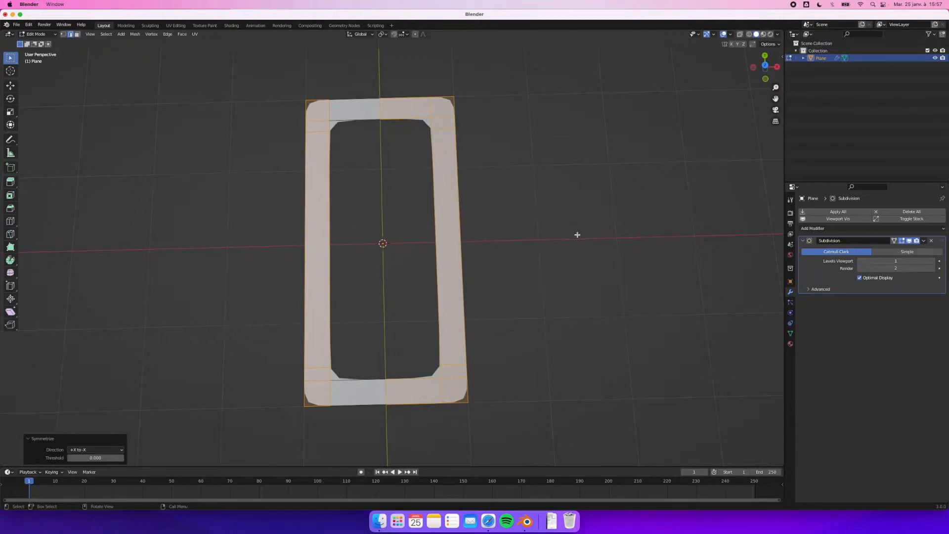
left_click(502, 251)
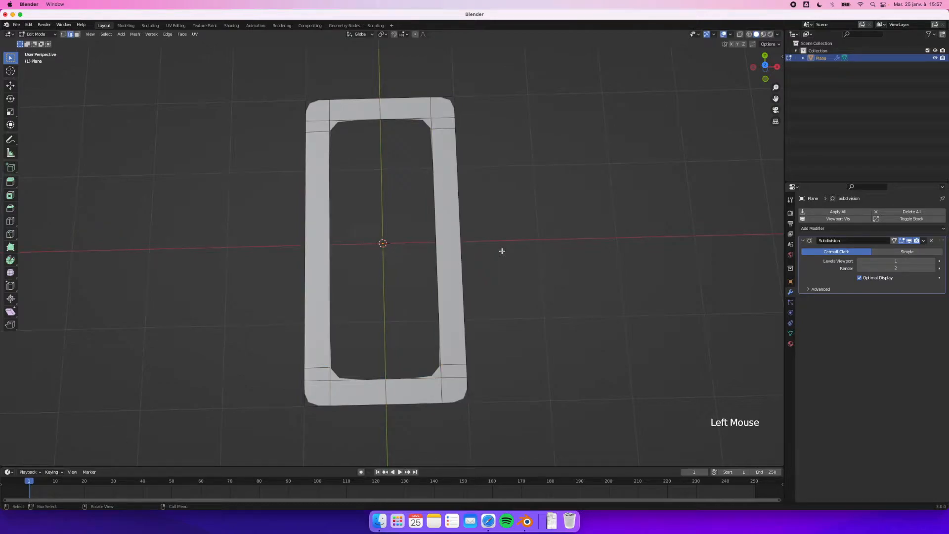
mouse_move(502, 251)
middle_mouse_down()
mouse_move(513, 250)
mouse_move(506, 263)
mouse_move(494, 246)
mouse_move(519, 248)
mouse_move(504, 250)
middle_mouse_up()
key("Tab")
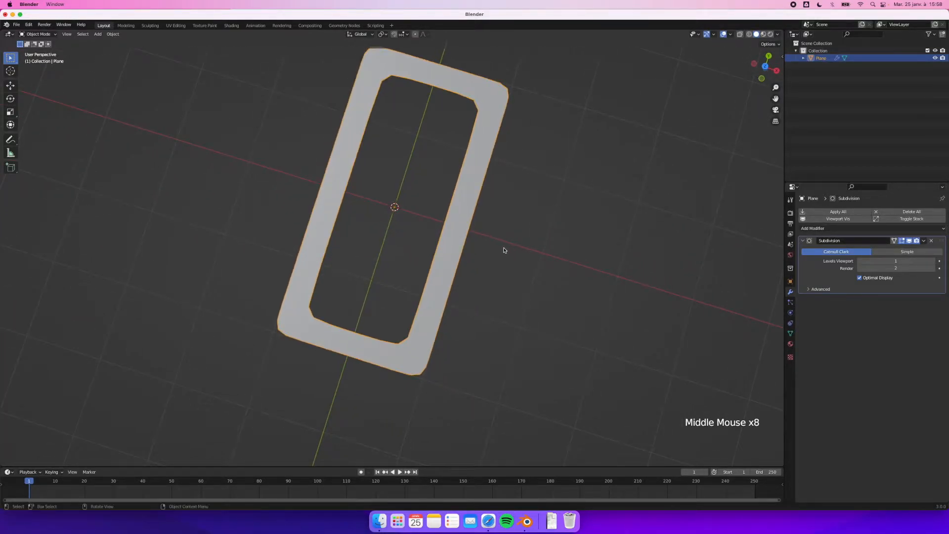
Rotate the frame 90° around the global X axis so it stands upright
middle_click_drag(506, 199, 552, 187)
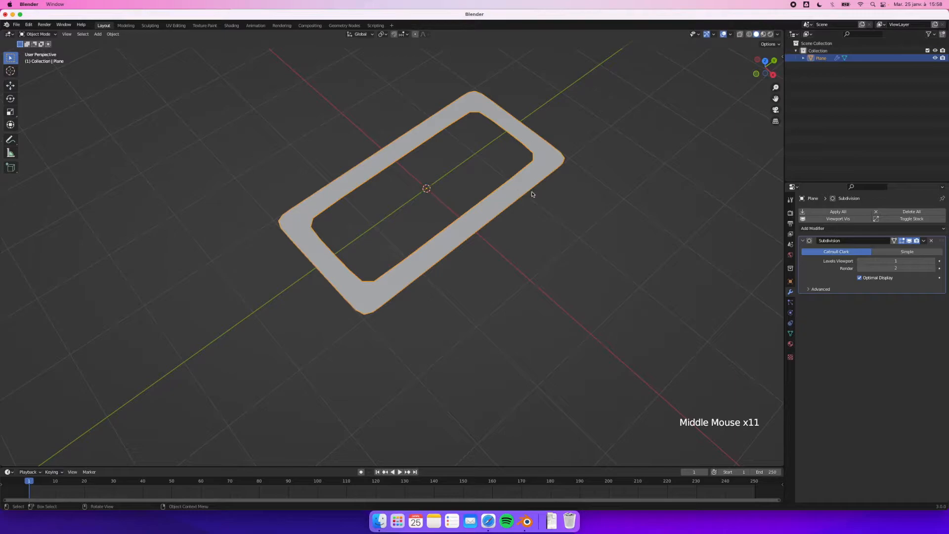
middle_click_drag(561, 291, 589, 274)
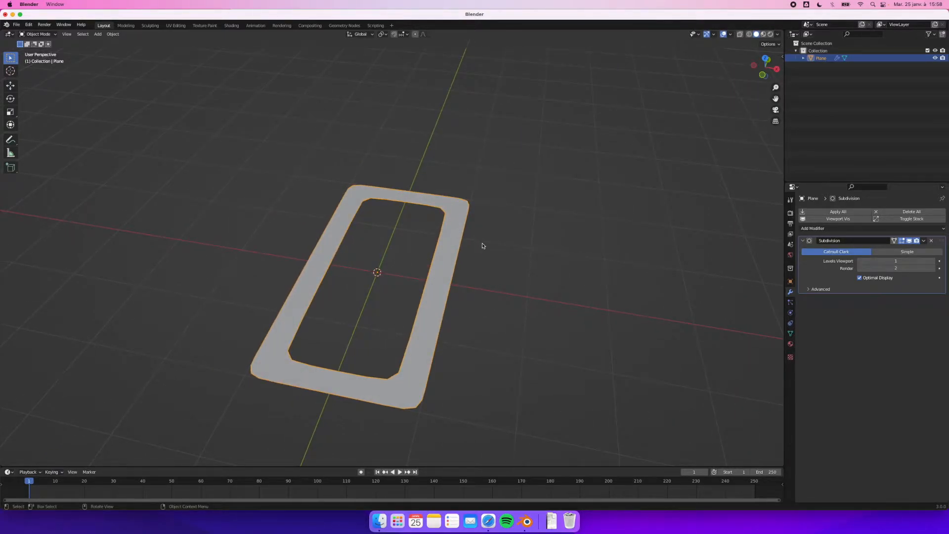
key("r")
key("x")
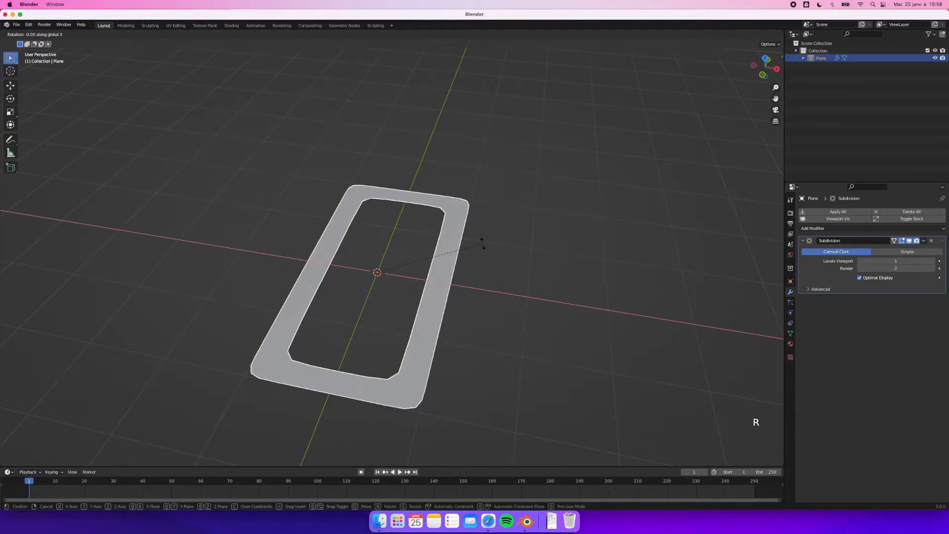
type("90")
key("Return")
middle_click_drag(481, 255, 500, 269)
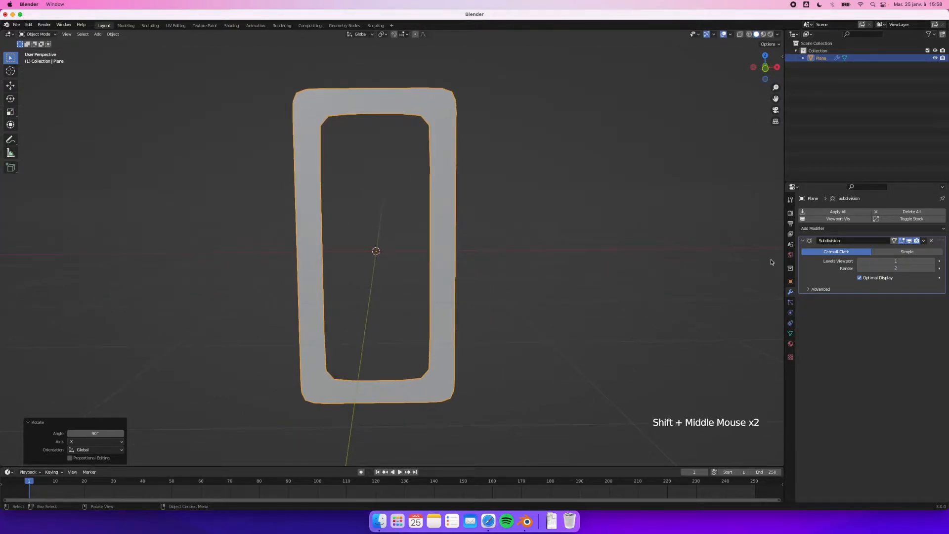
Collapse the Subdivision settings, add a Simple Deform modifier to the frame, and inspect the deformed shape from several angles
left_click(805, 241)
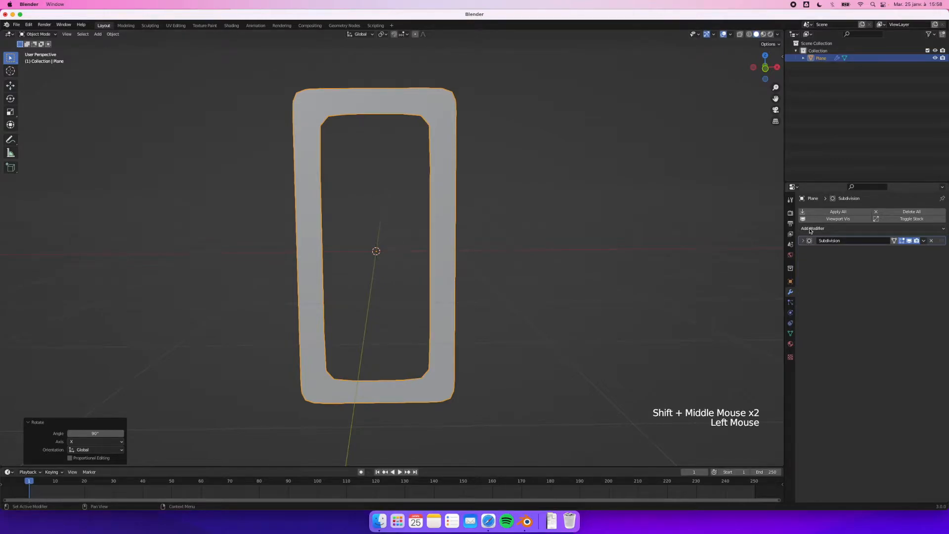
left_click(811, 229)
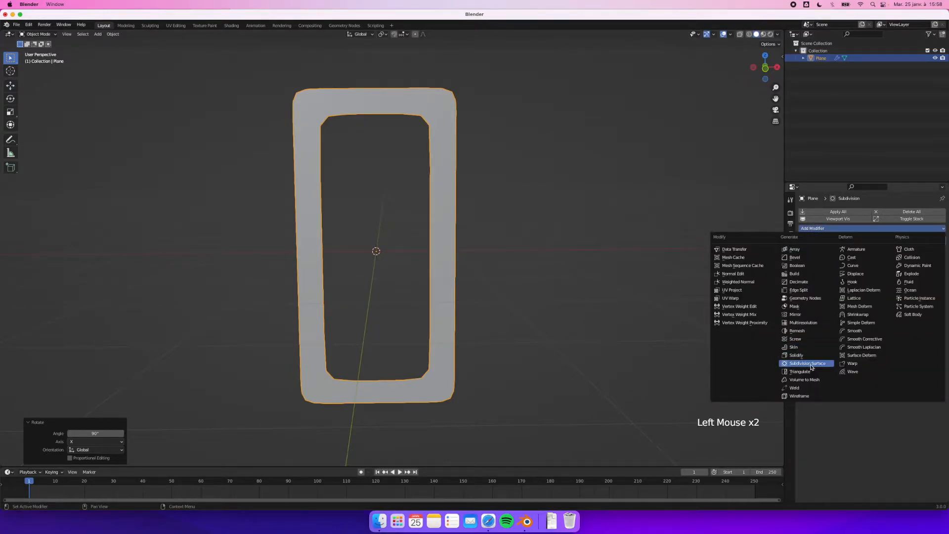
left_click(872, 325)
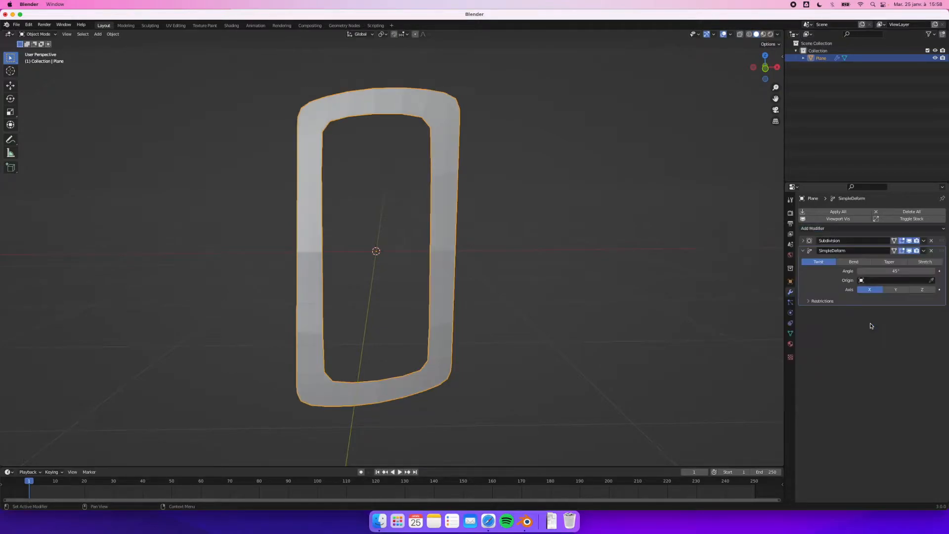
middle_click_drag(658, 276, 610, 288)
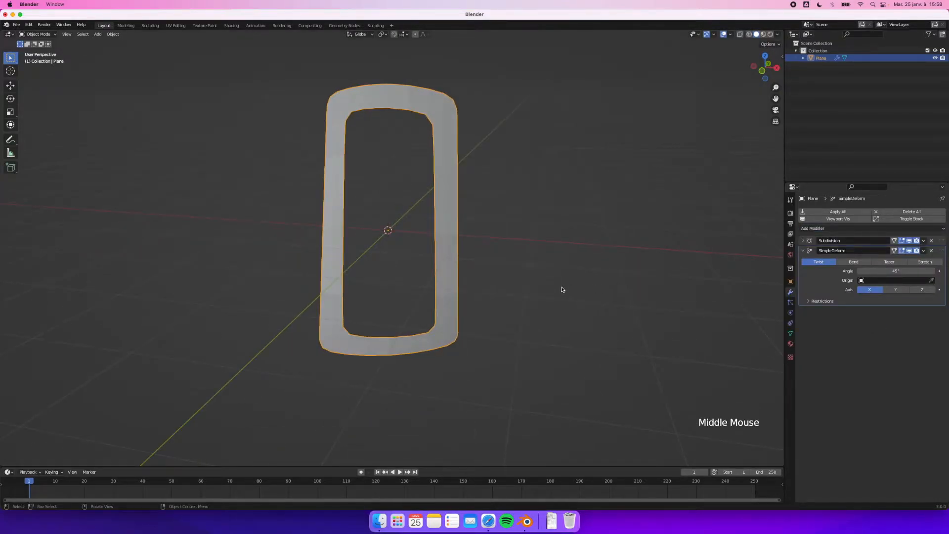
middle_click_drag(572, 242, 541, 262)
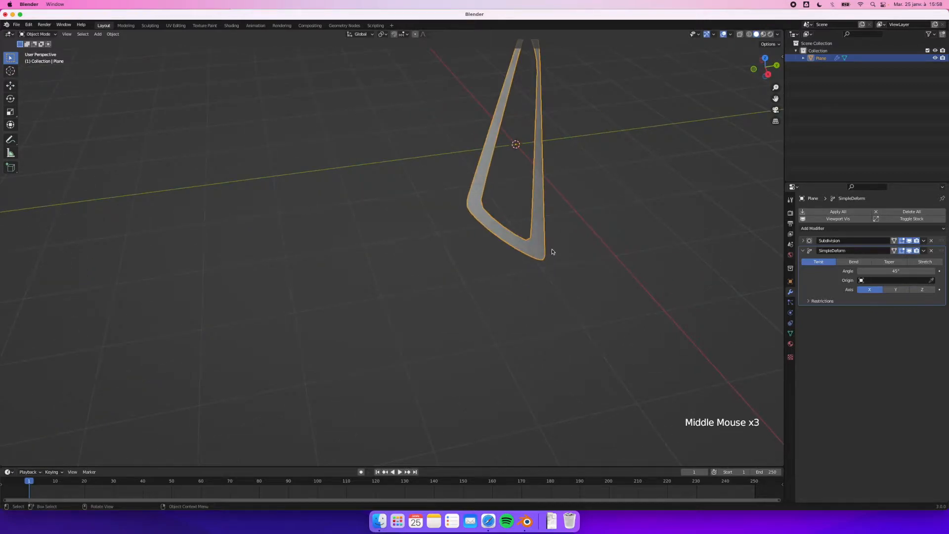
middle_click_drag(555, 225, 576, 318, "shift")
middle_click(577, 318)
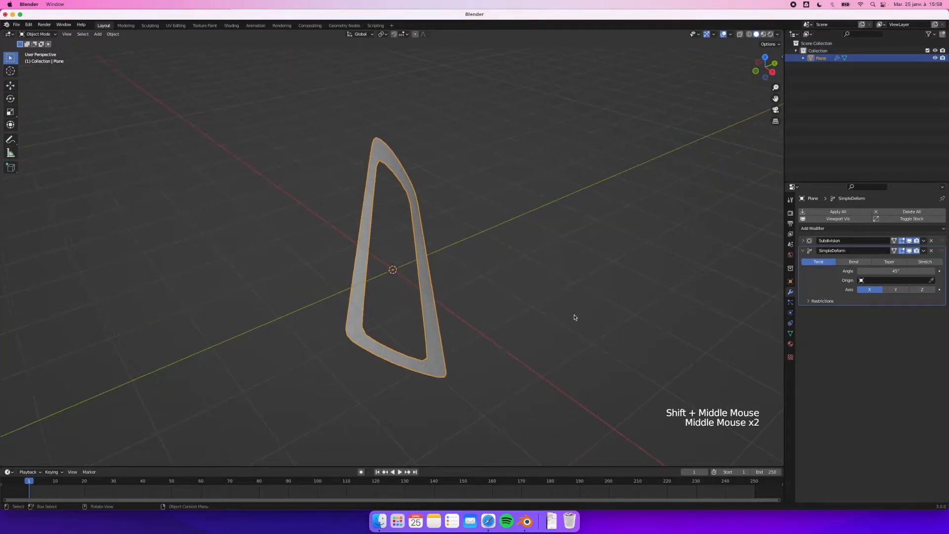
Switch the Simple Deform modifier to Bend and adjust its angle to about 40.6°
left_click(855, 262)
middle_click_drag(643, 312, 594, 291)
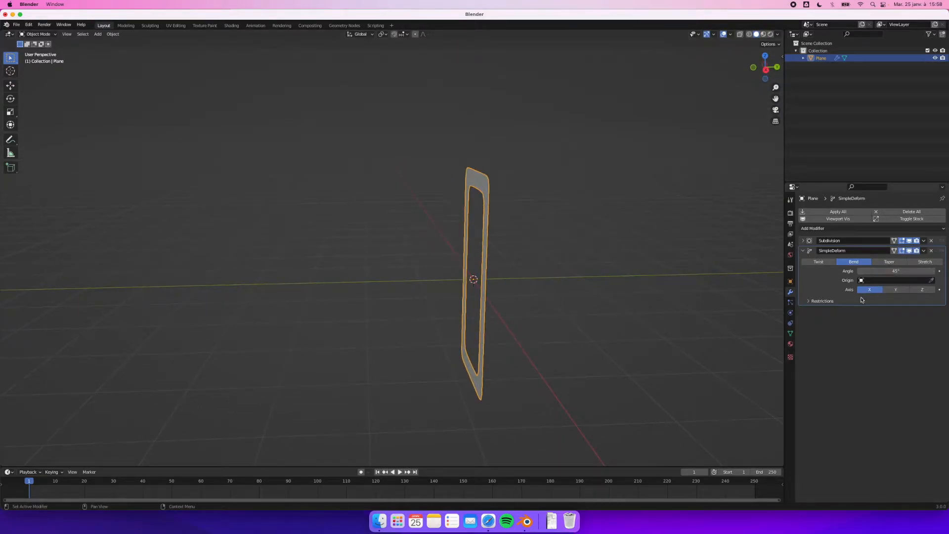
left_click(881, 270)
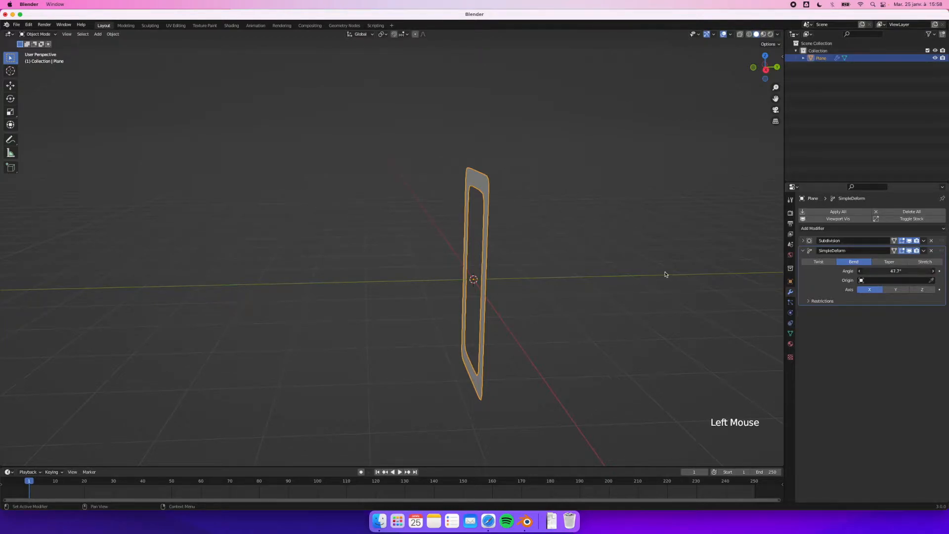
left_click_drag(687, 274, 499, 283)
Apply the frame's rotation so the Bend deformation follows its upright orientation, and deselect the frame
left_click_drag(432, 158, 564, 415)
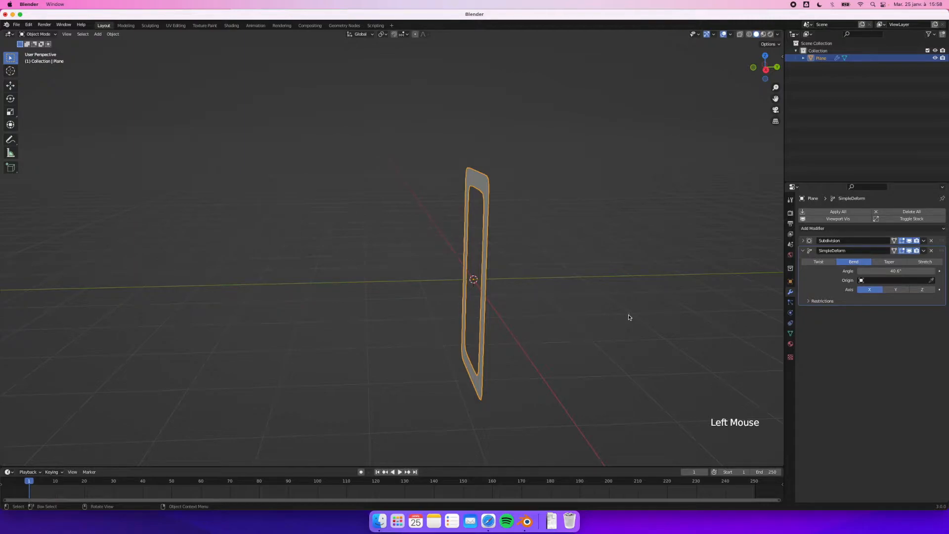
key("ctrl+a")
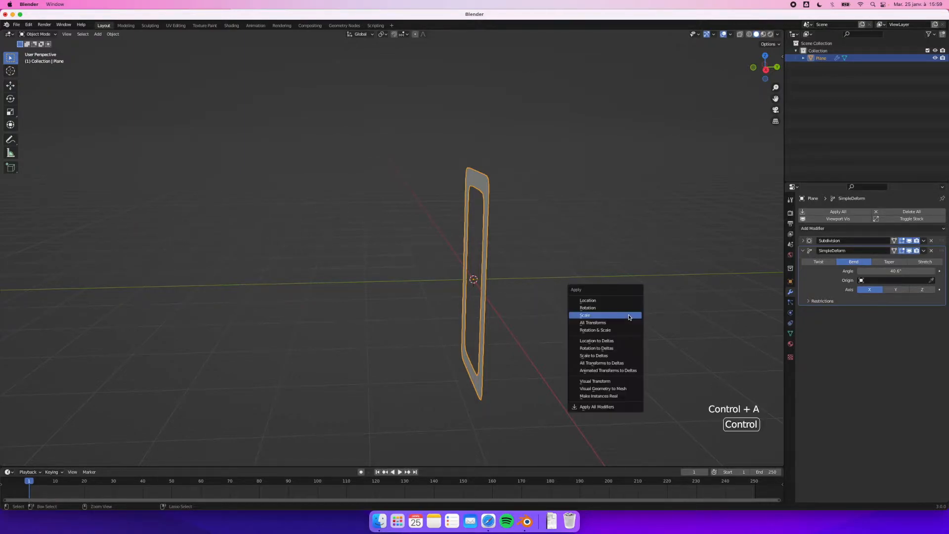
left_click(588, 308)
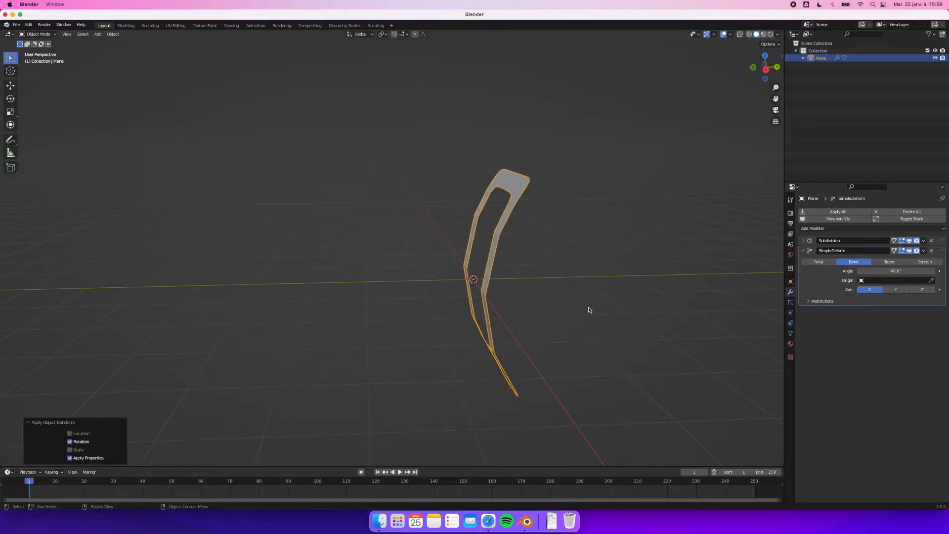
key("alt+a")
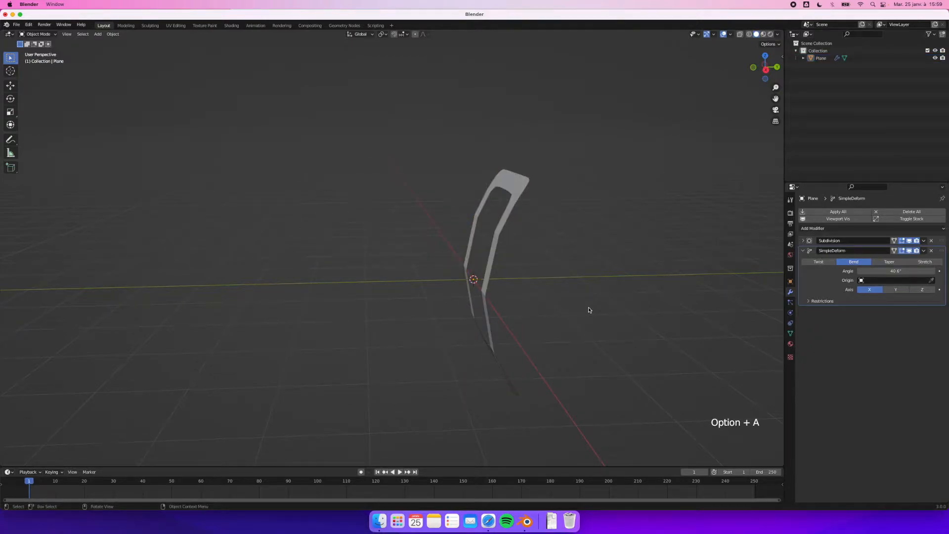
left_click(588, 310)
key("ctrl+a")
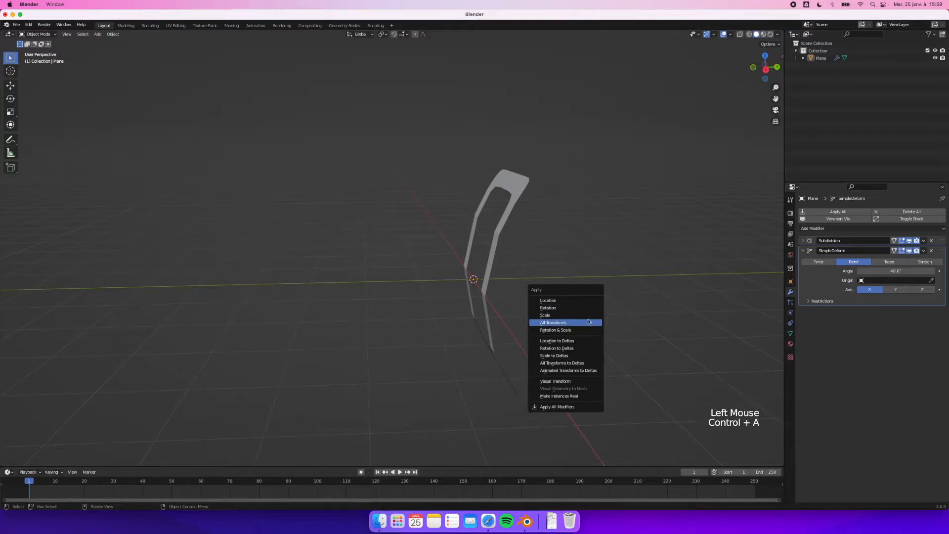
key("Escape")
Try a Simple Deform Bend angle of -50° on the frame
middle_click_drag(586, 326, 636, 315)
left_click_drag(896, 271, 835, 271)
left_click_drag(897, 271, 834, 271)
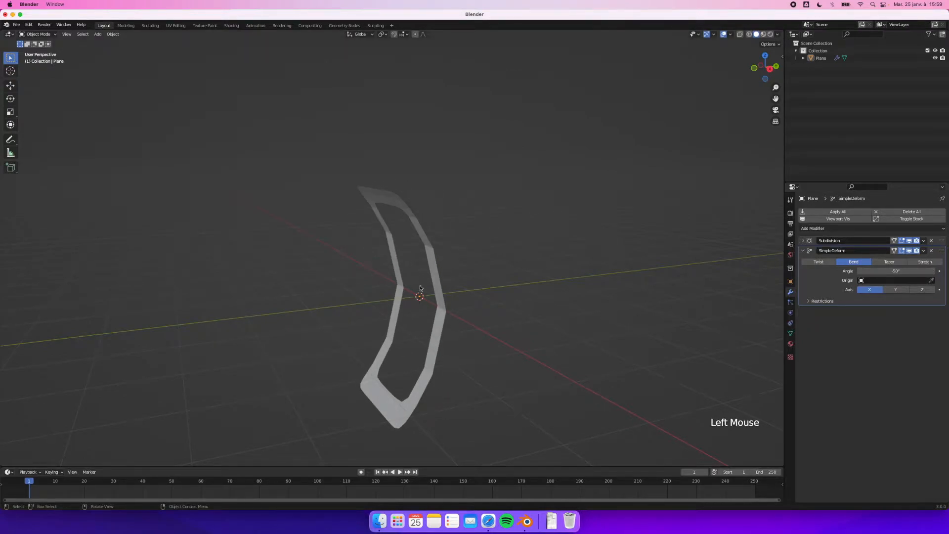
Shade the bent frame smooth while trying Subdivision viewport level 2, return that level to 1, and collapse the settings
left_click(803, 240)
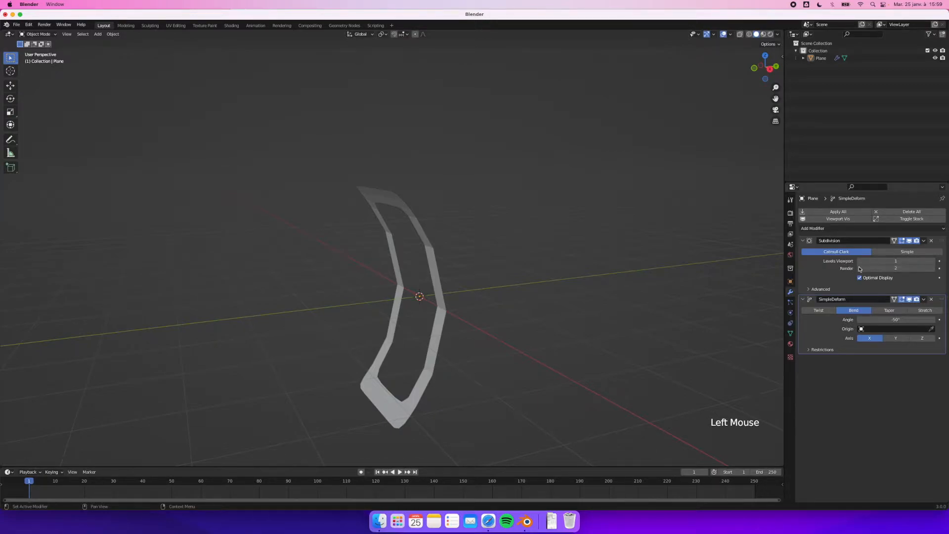
left_click(933, 262)
left_click(392, 202)
right_click(392, 202)
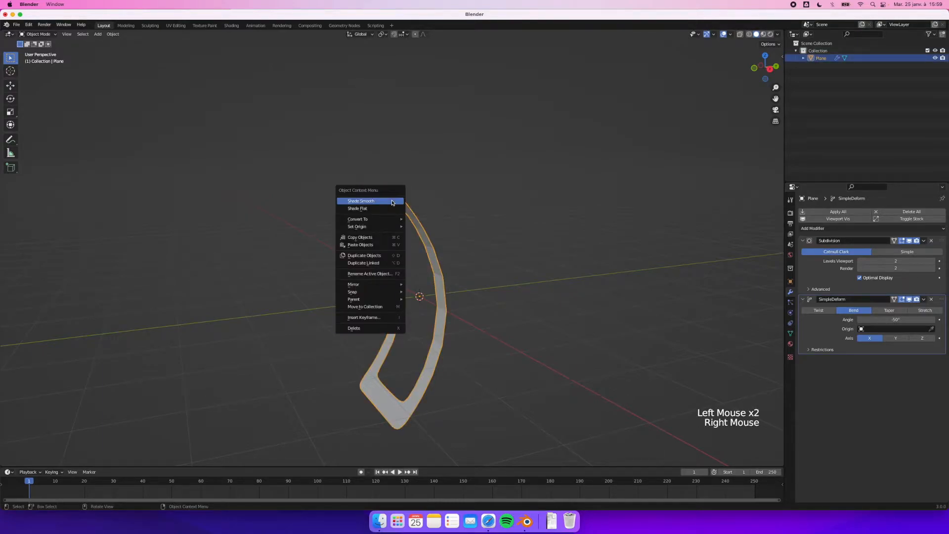
left_click(392, 203)
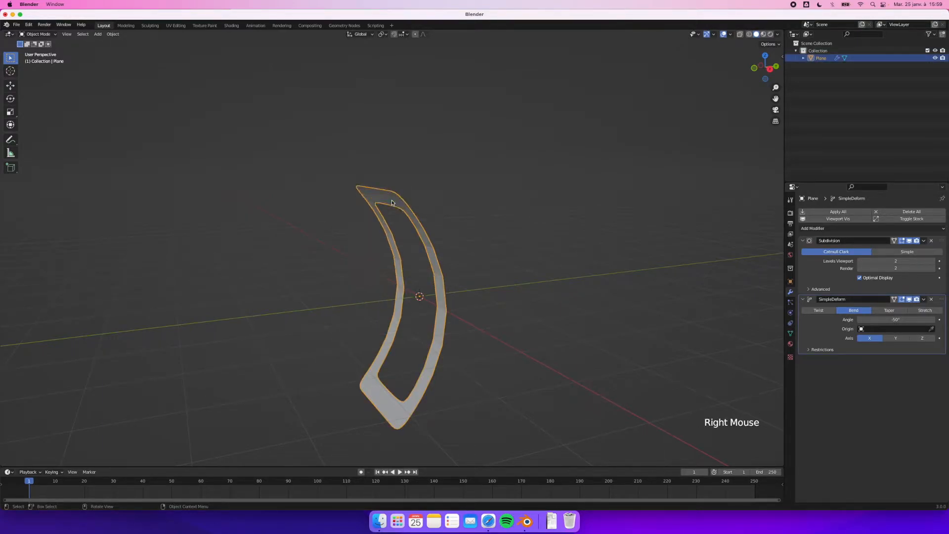
left_click(861, 260)
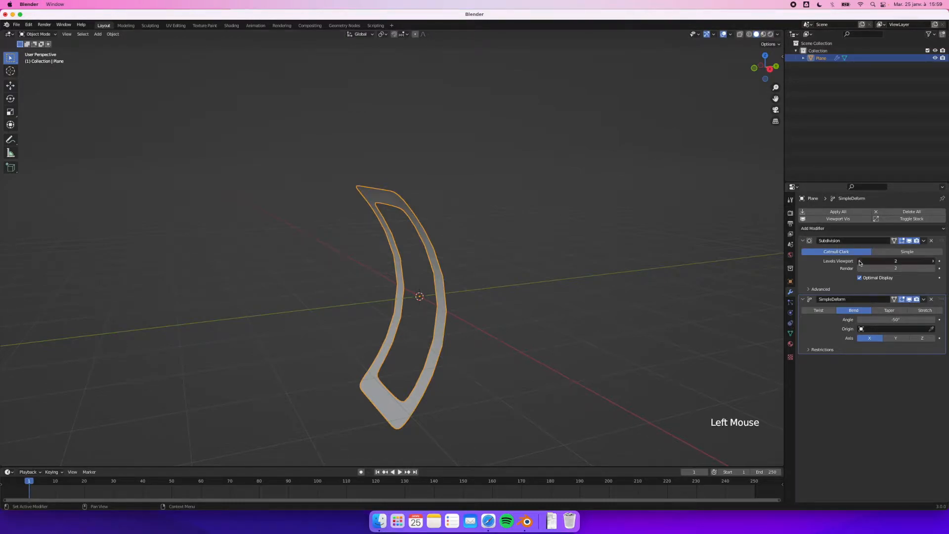
left_click(803, 243)
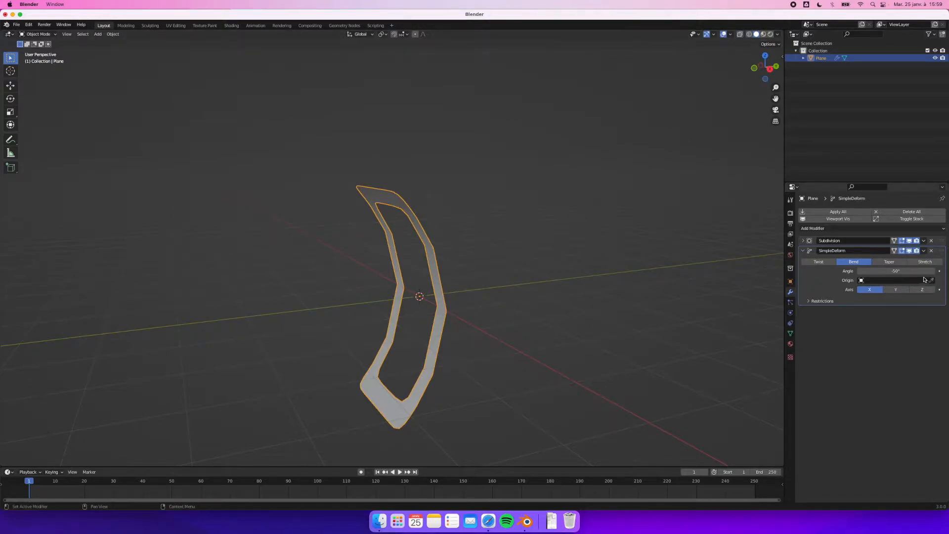
Adjust the Simple Deform Bend angle to about 30.5° and deselect the frame
left_click_drag(915, 271, 939, 271)
middle_click_drag(594, 329, 560, 319)
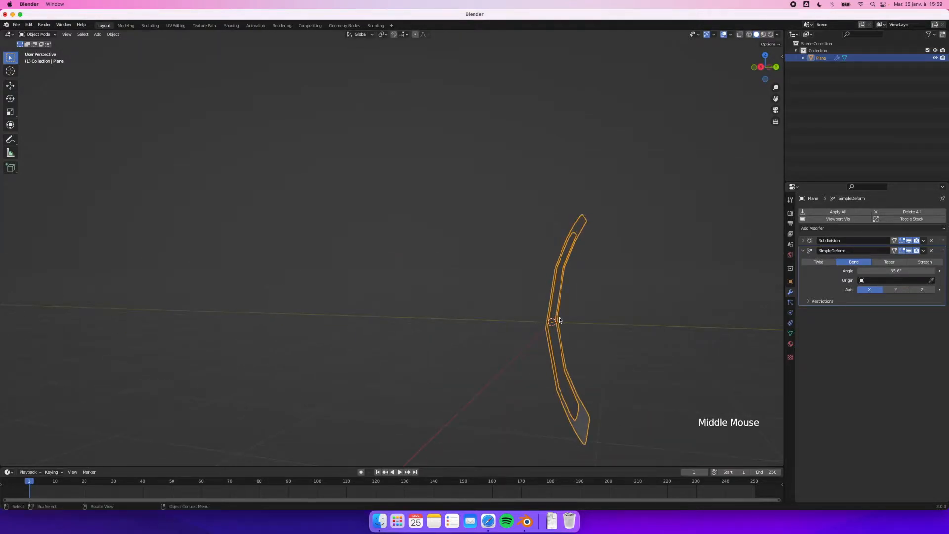
left_click_drag(866, 274, 859, 274)
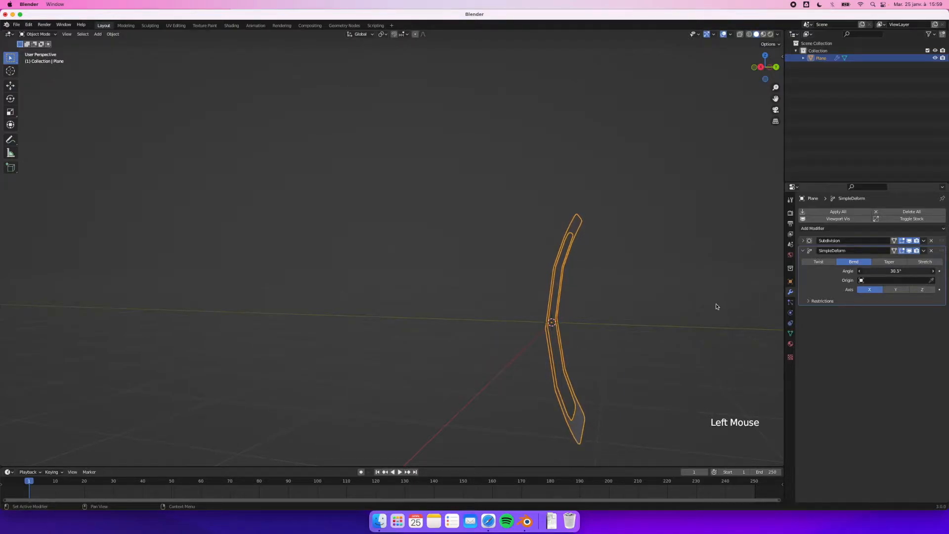
middle_click_drag(593, 313, 630, 316)
left_click(610, 310)
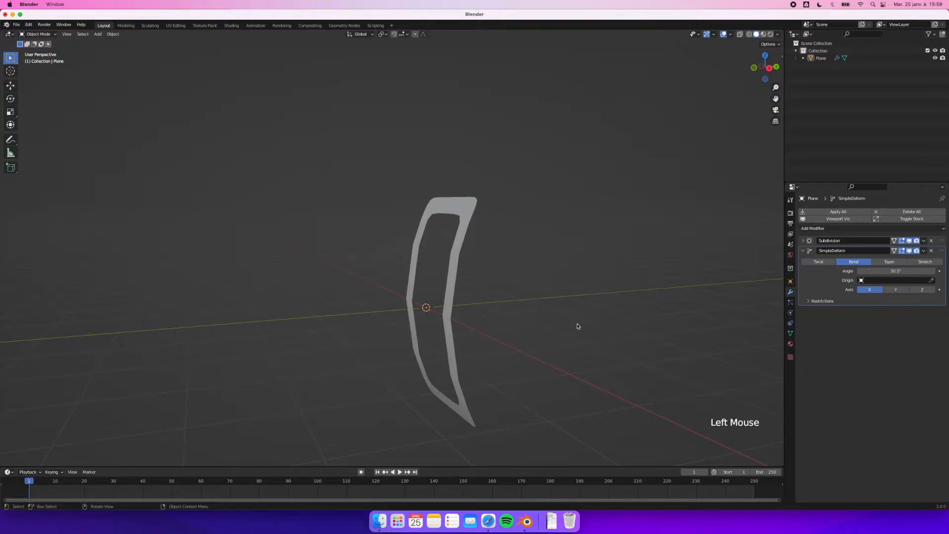
Add an Array modifier to the bent frame, keeping the relative X offset factor of 1
middle_click_drag(574, 343, 587, 315, "shift")
left_click(817, 229)
left_click(825, 228)
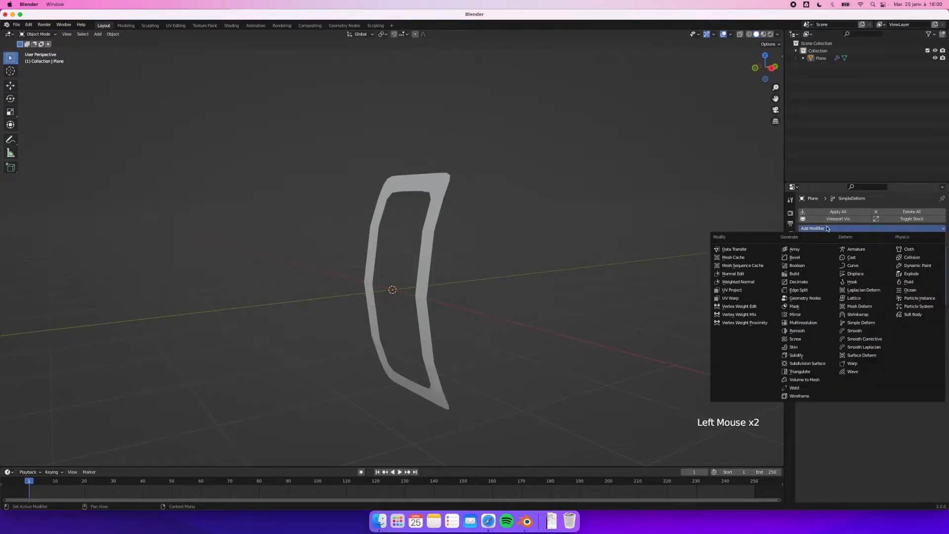
left_click(805, 250)
middle_click_drag(609, 286, 582, 269)
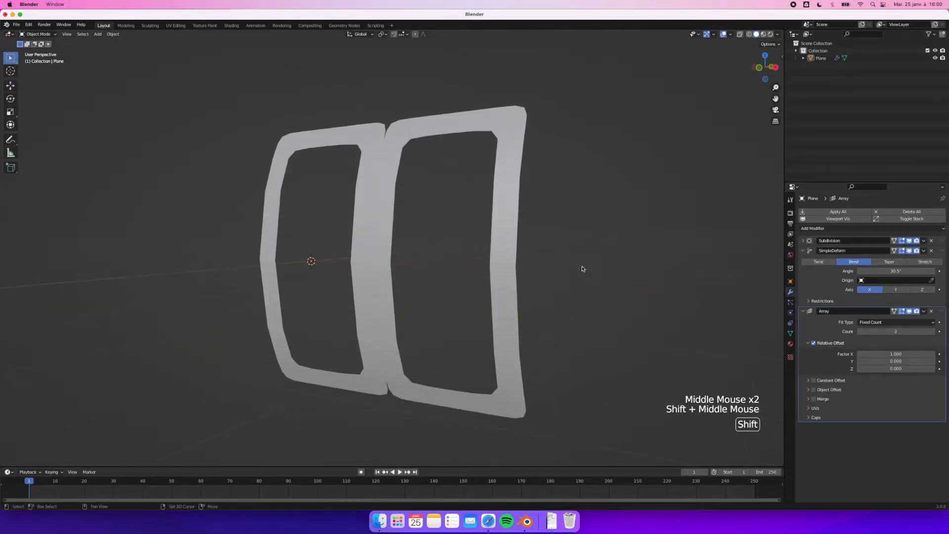
scroll(583, 276, "up", 2)
scroll(586, 276, "down", 3)
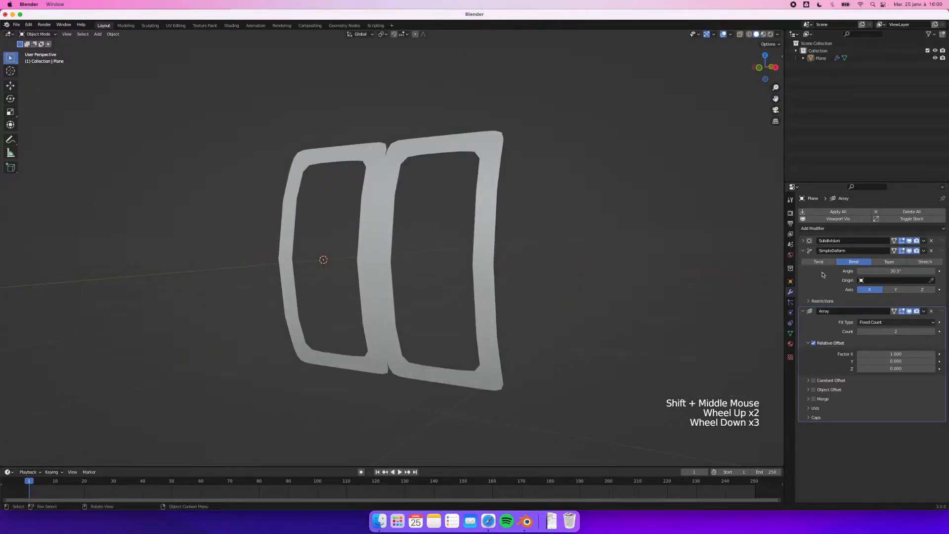
Set the Array count to 8 copies of the frame
left_click_drag(895, 332, 930, 332)
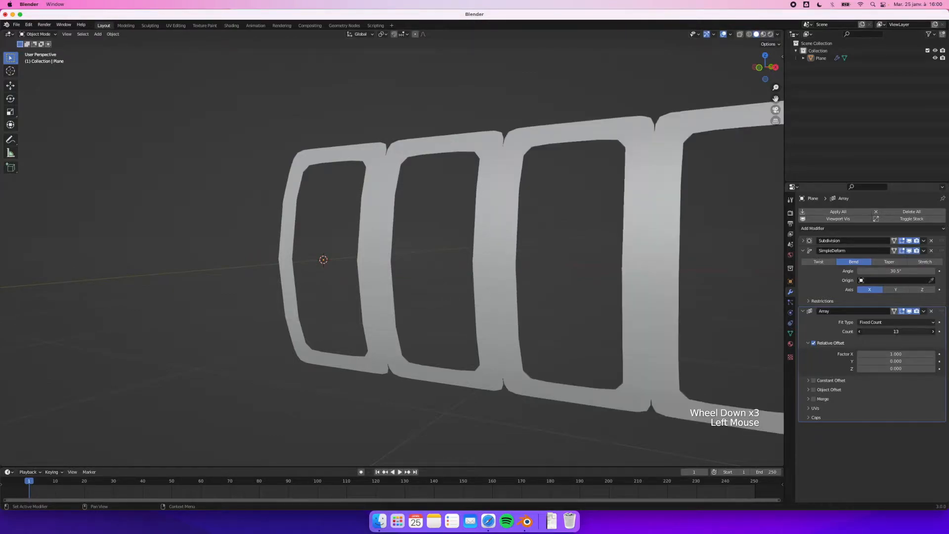
double_click(898, 331)
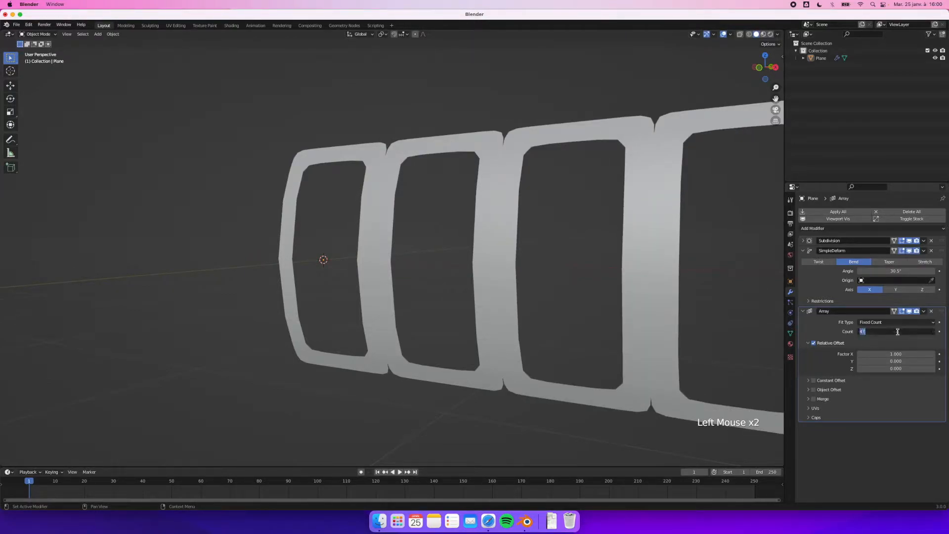
key("Return")
Examine the whole row of arrayed frames and the rounded seams between neighbouring copies up close
scroll(580, 337, "up", 1, "shift")
scroll(580, 336, "down", 9)
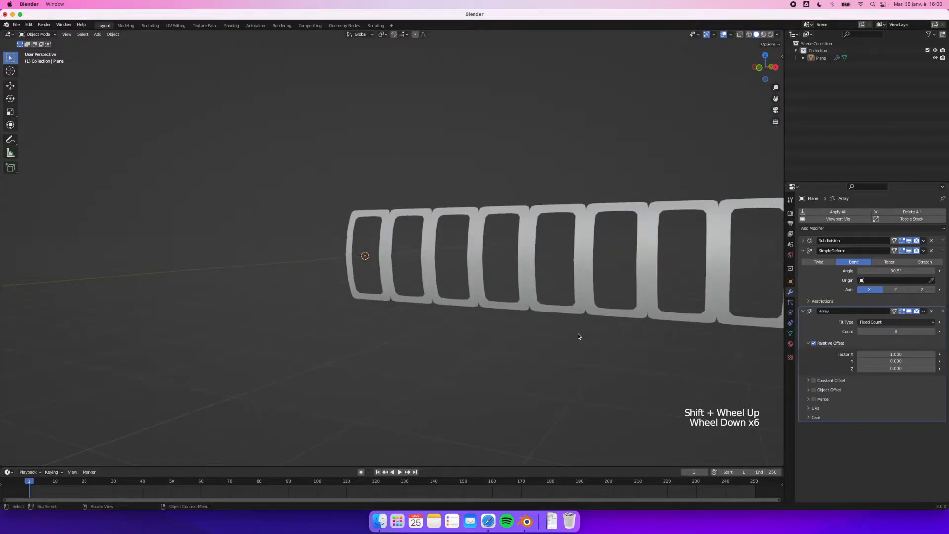
scroll(579, 335, "up", 1)
middle_click_drag(559, 344, 494, 313, "shift")
scroll(494, 313, "up", 7)
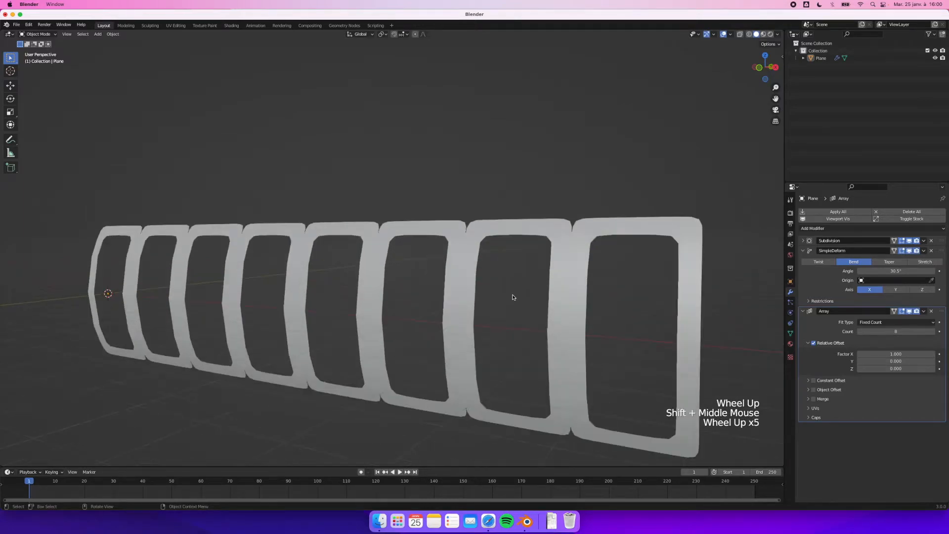
scroll(500, 286, "up", 3)
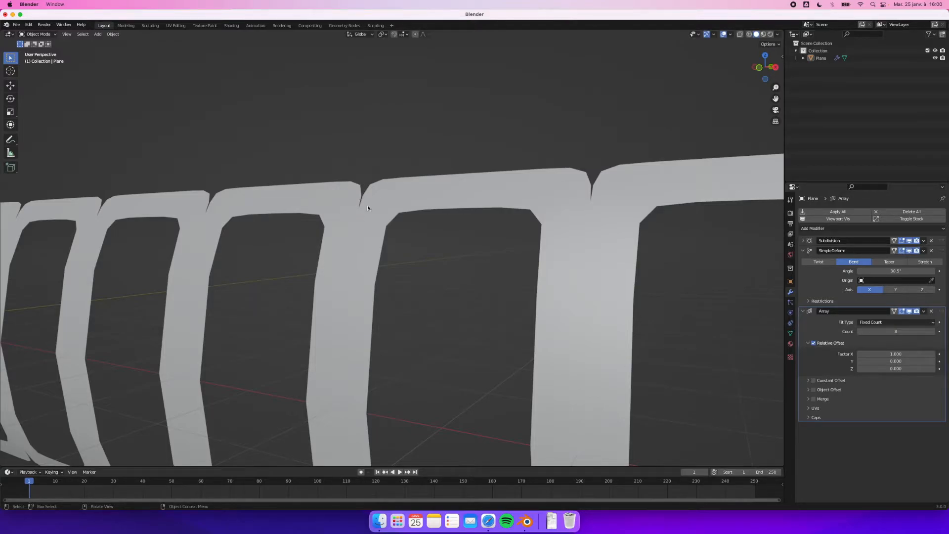
scroll(493, 272, "up", 2)
scroll(493, 274, "down", 6)
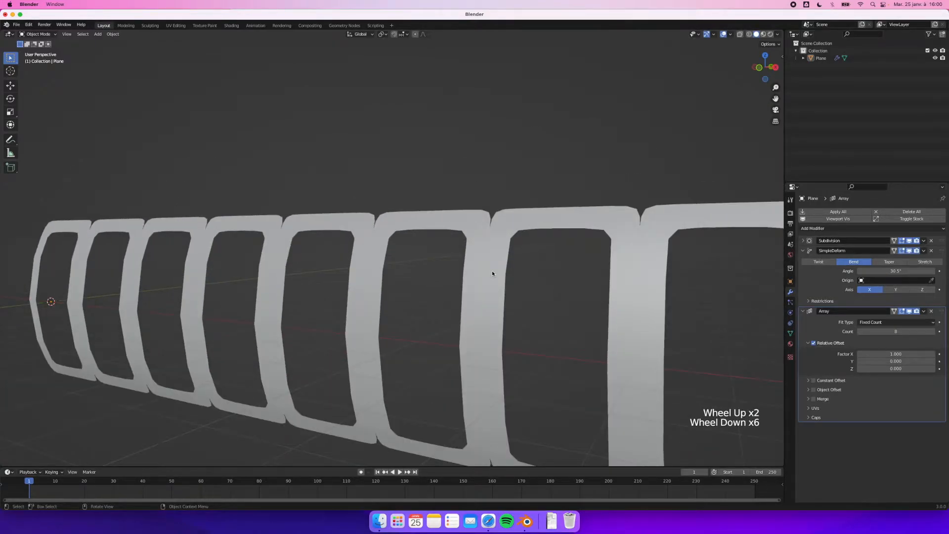
scroll(492, 273, "down", 1)
Move the Array modifier to the first position in the modifier stack and enable its Merge option
left_click(804, 311)
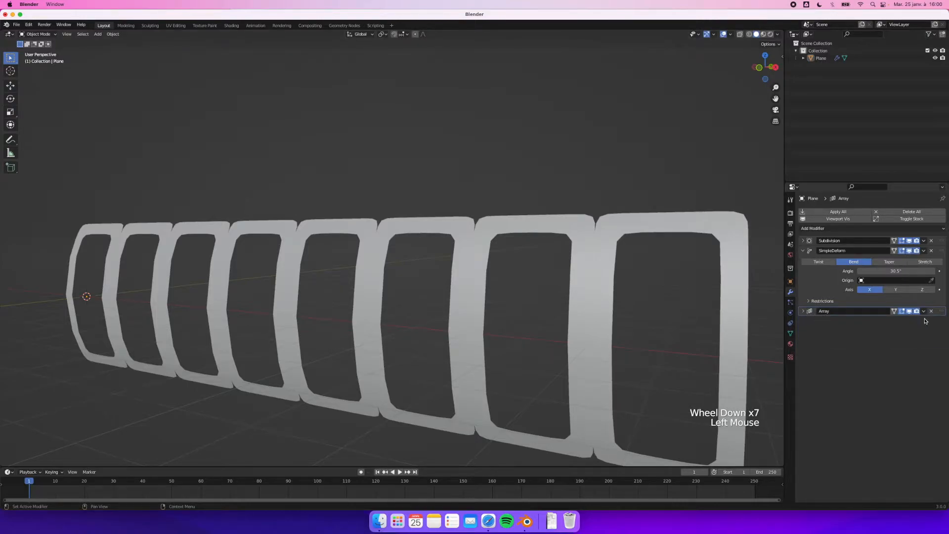
left_click_drag(943, 313, 942, 241)
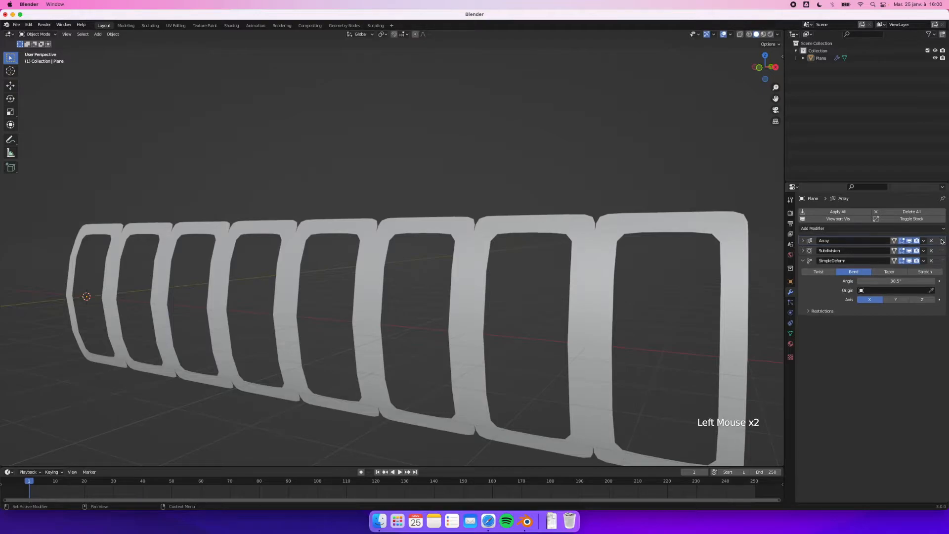
left_click(804, 241)
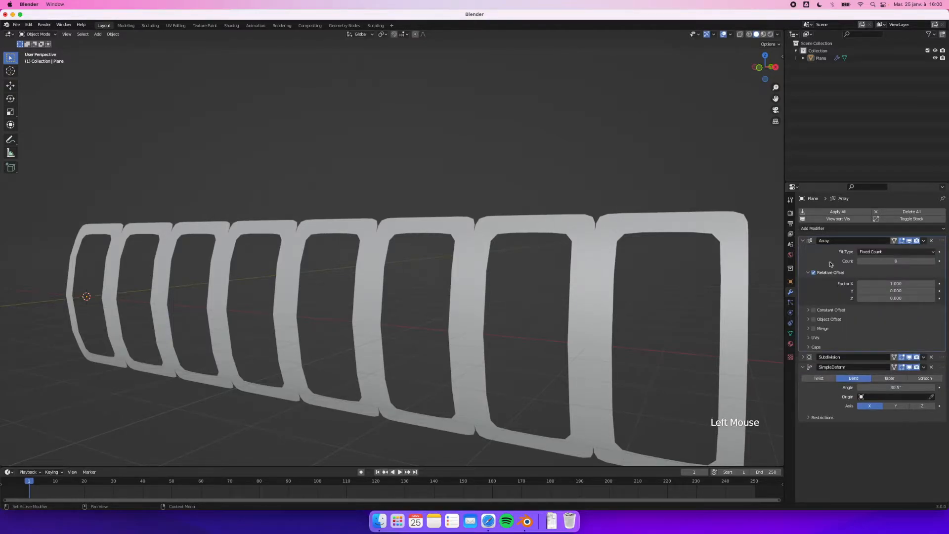
left_click(814, 329)
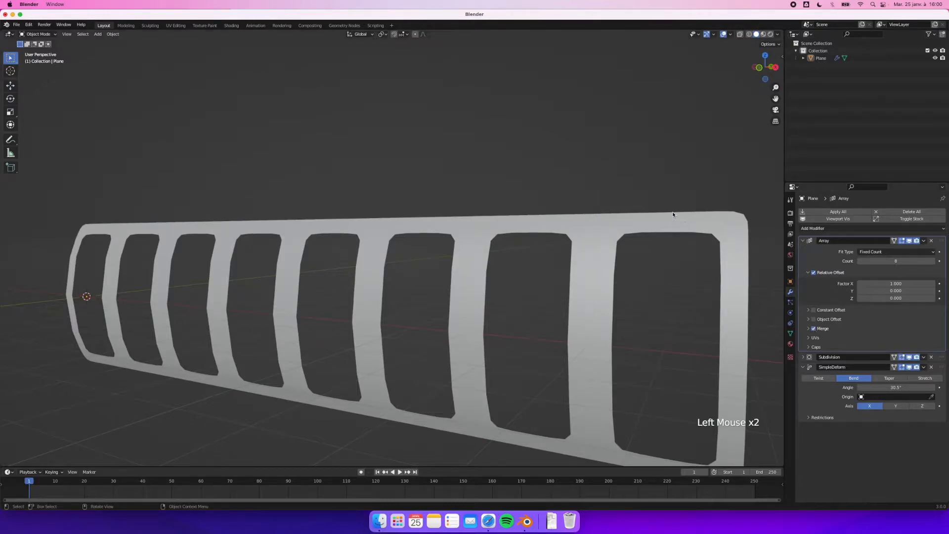
left_click(805, 242)
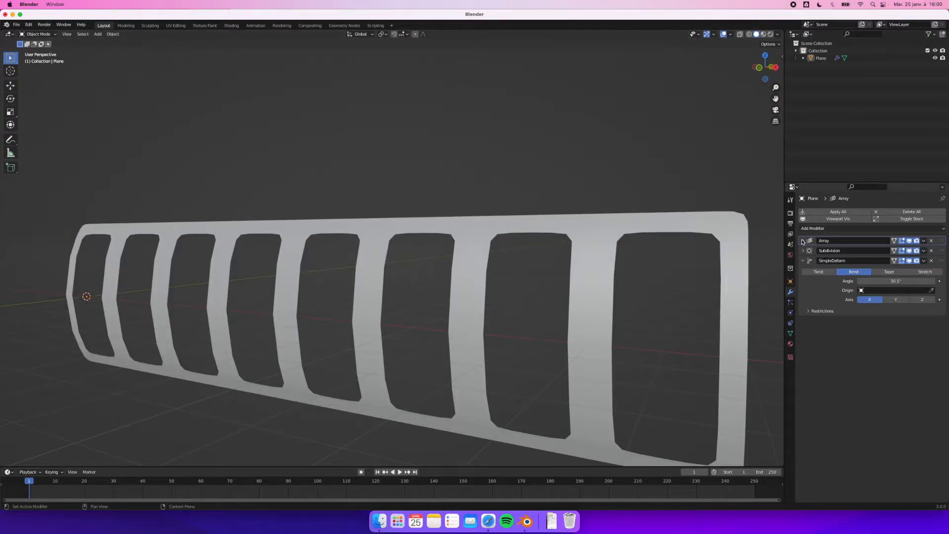
Try placing Subdivision above Array in the modifier stack, and restore Array to the first position
left_click_drag(942, 253, 941, 239)
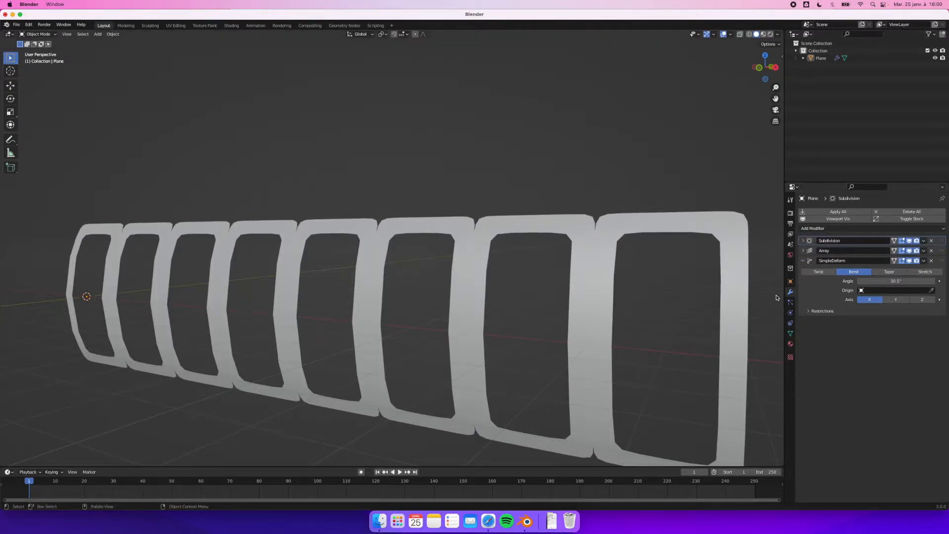
left_click_drag(942, 244, 941, 252)
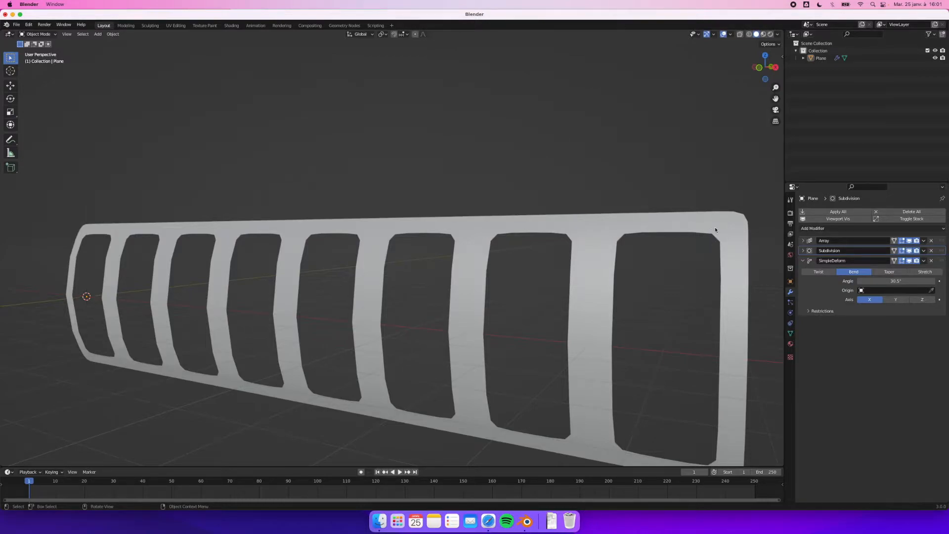
Collapse the Simple Deform settings, select the arrayed frame strip, and add a Solidify modifier to it
left_click(804, 260)
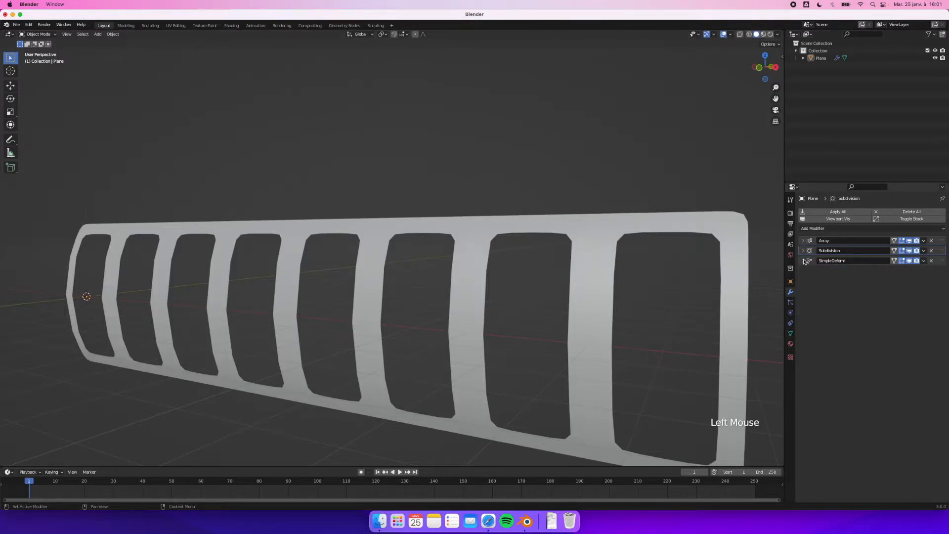
scroll(547, 351, "up", 3)
scroll(547, 349, "down", 3)
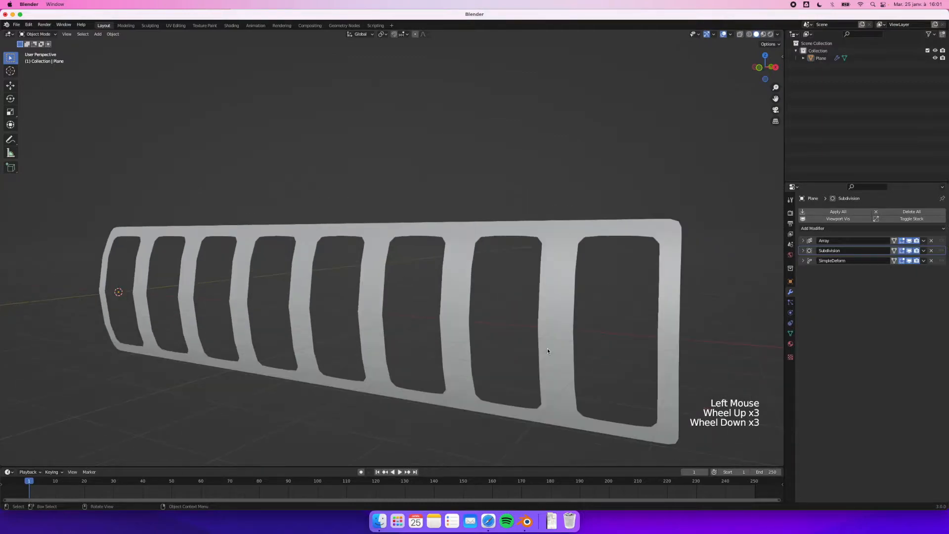
scroll(613, 329, "down", 1)
middle_click_drag(612, 328, 553, 352)
left_click(502, 241)
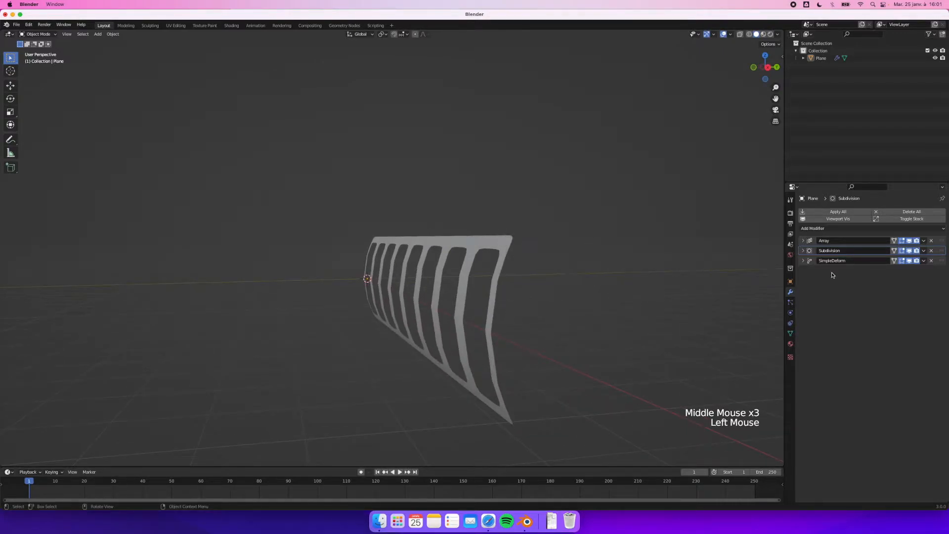
left_click(845, 229)
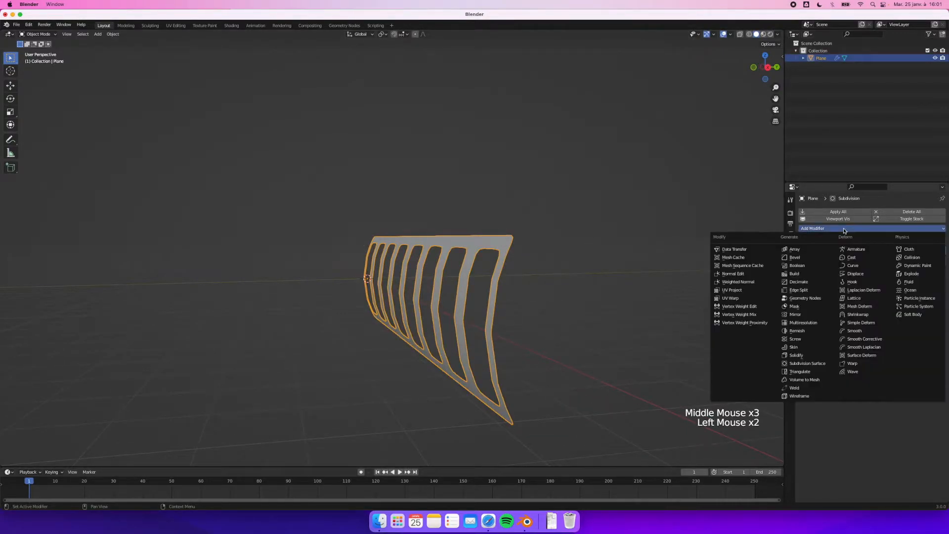
left_click(797, 355)
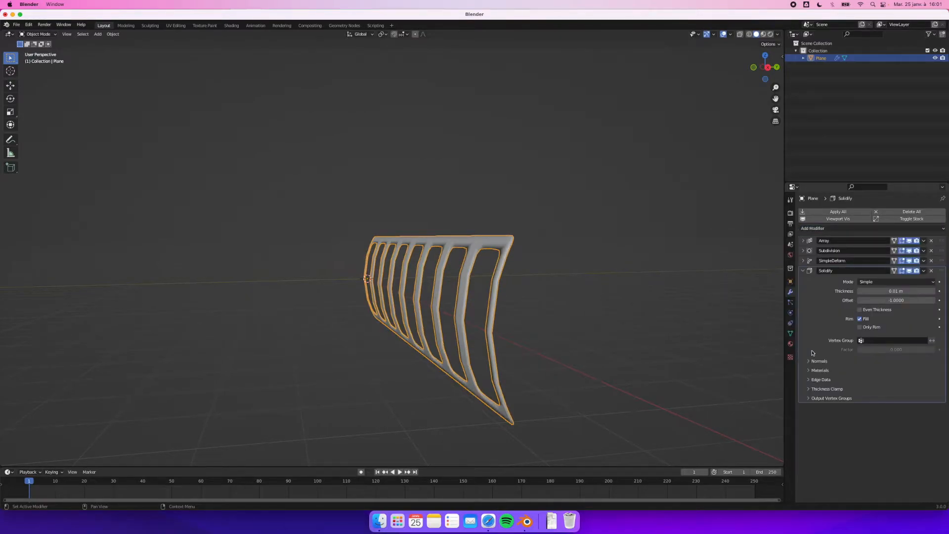
Try Solidify thicknesses of 0.2 m and 0.3 m on the frame strip
mouse_move(896, 291)
left_mouse_down()
mouse_move(928, 291)
mouse_move(909, 291)
left_mouse_up()
middle_click_drag(621, 332, 594, 324)
left_click(891, 291)
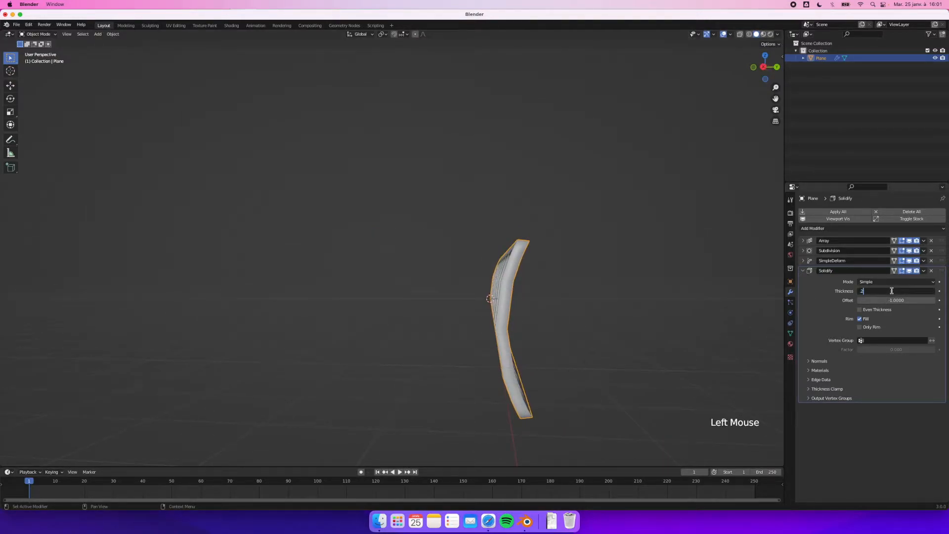
type("2")
key("Return")
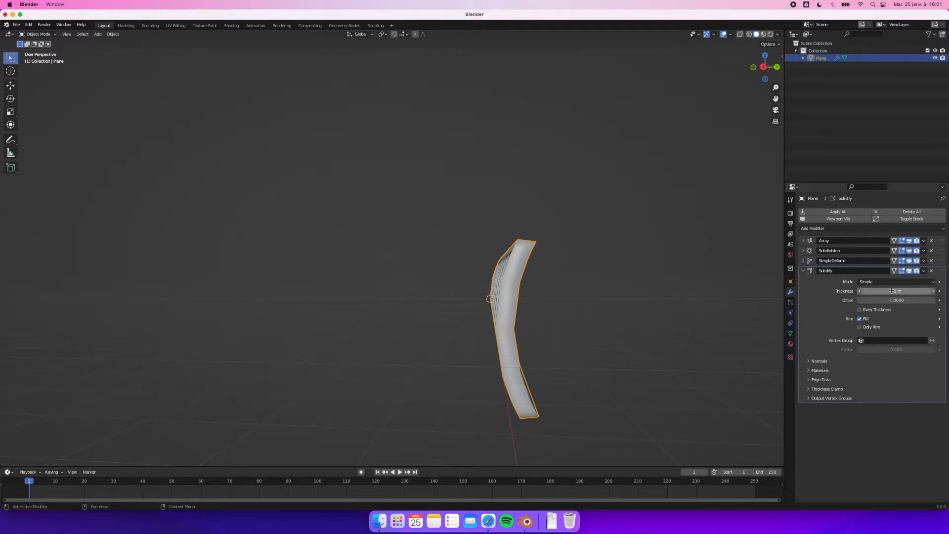
left_click(891, 291)
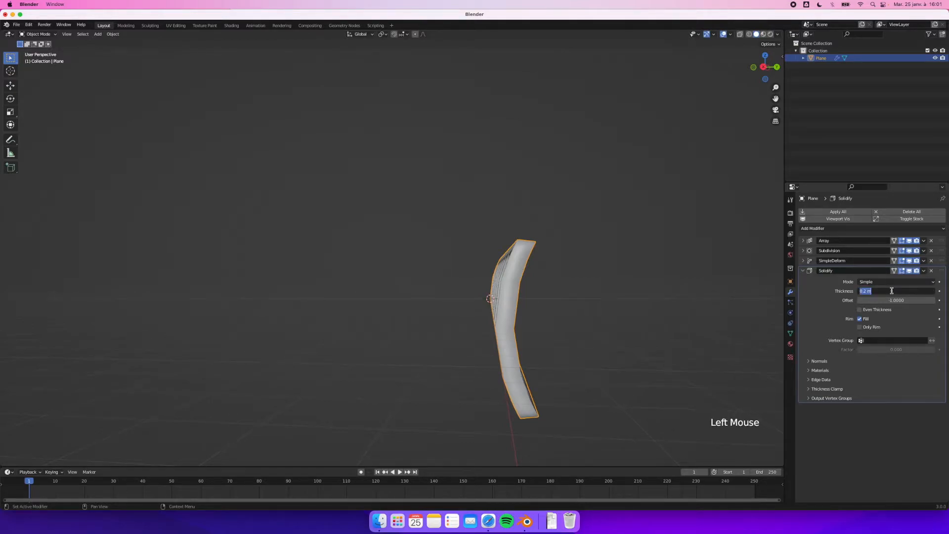
type("3")
key("Return")
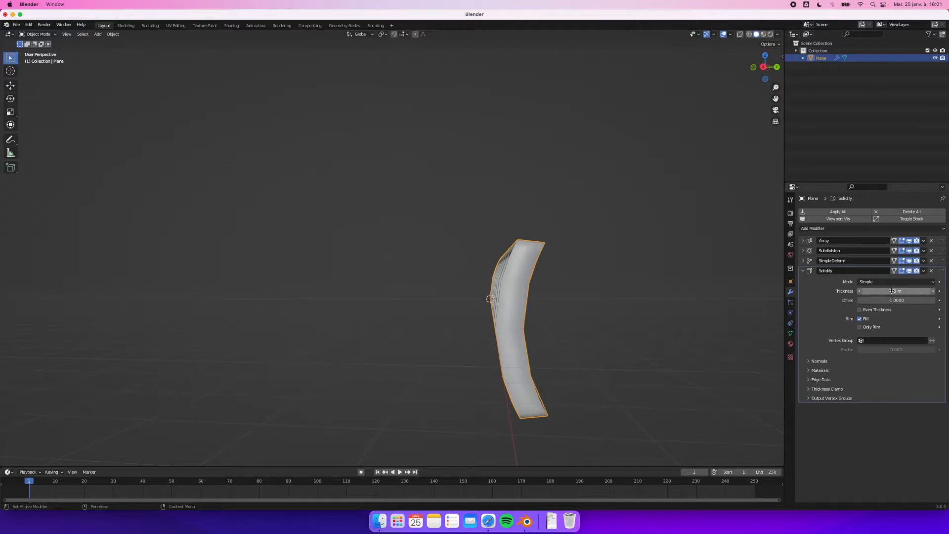
Set the Solidify thickness to 0.23 m and inspect the thickened frame edges up close
left_click(892, 290)
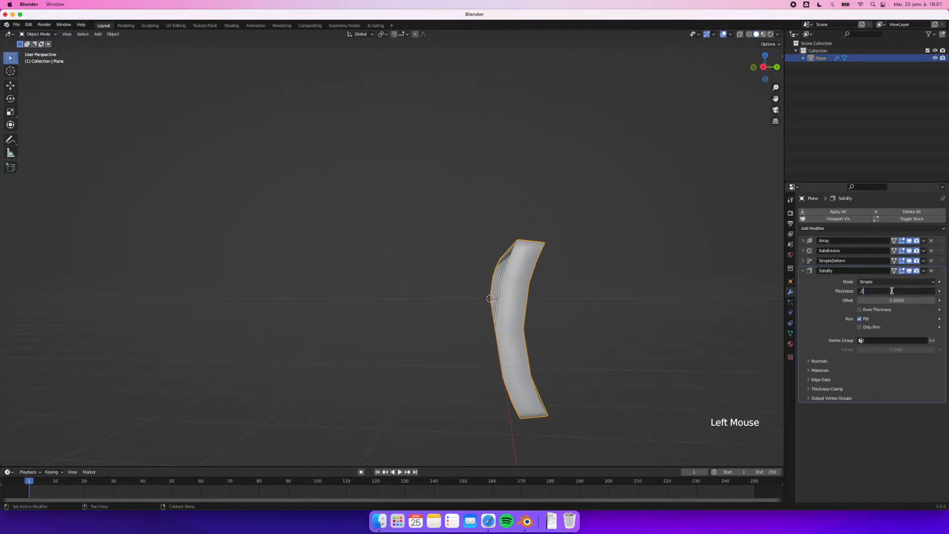
type(".23")
key("Return")
middle_click_drag(470, 329, 665, 374)
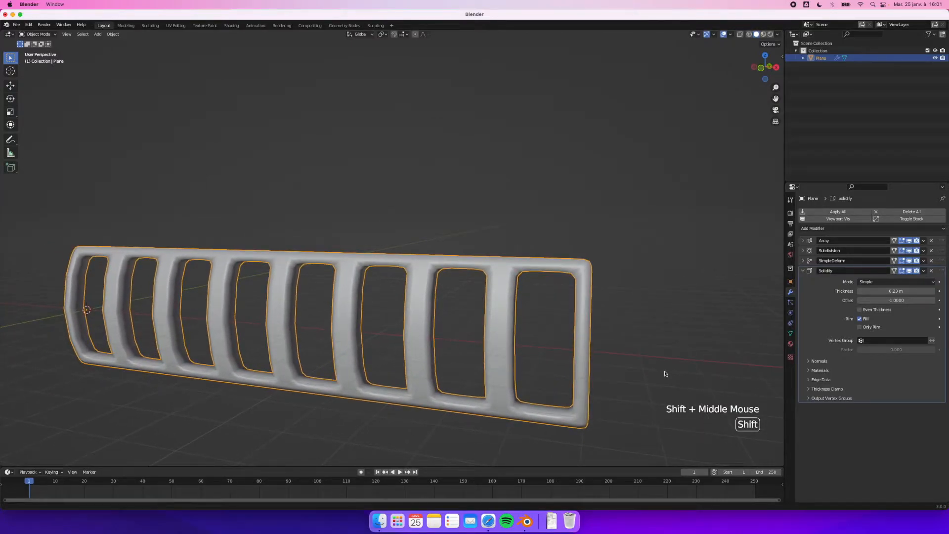
scroll(526, 270, "up", 7)
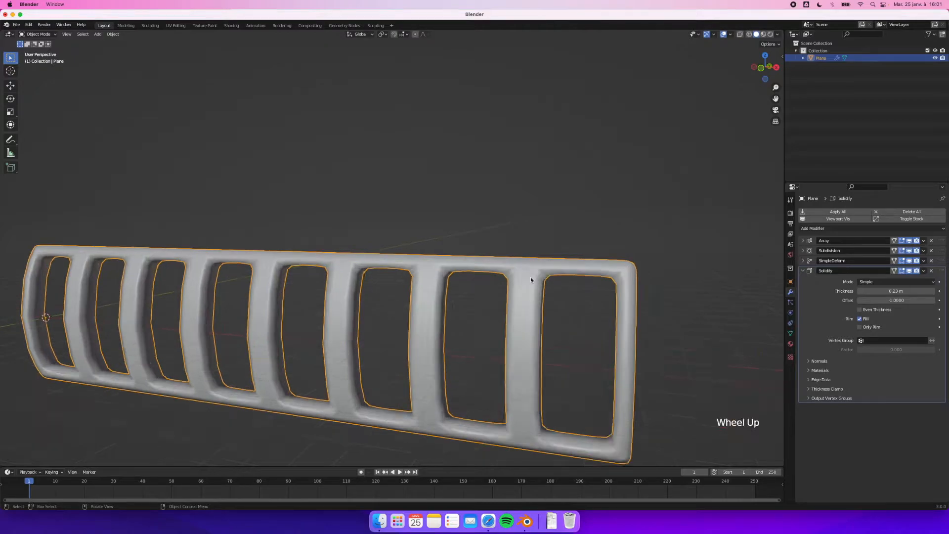
middle_click_drag(510, 292, 572, 308)
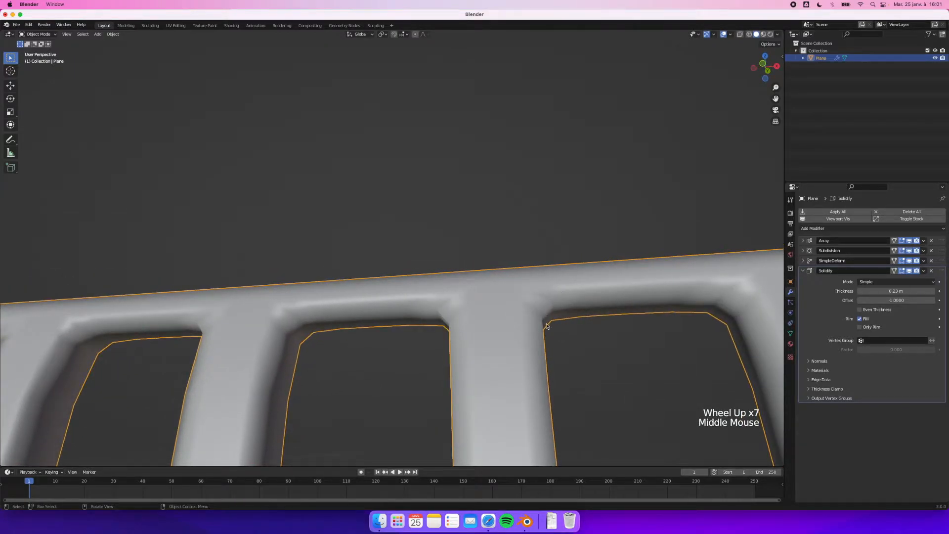
left_click(481, 292)
right_click(481, 292)
left_click(621, 299)
middle_click_drag(617, 325, 613, 330)
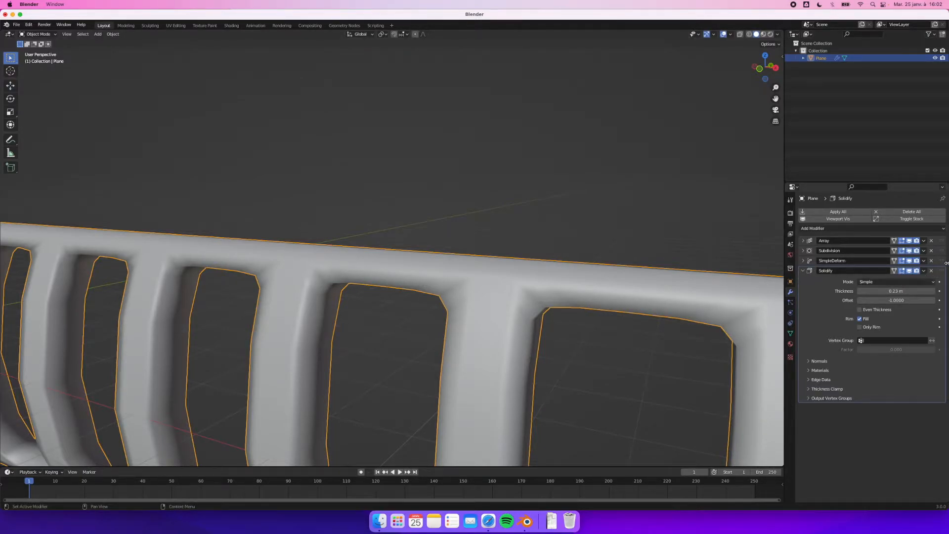
Move Solidify directly below Array in the modifier stack and set the Subdivision modifier's viewport level to 2
left_click_drag(943, 271, 941, 250)
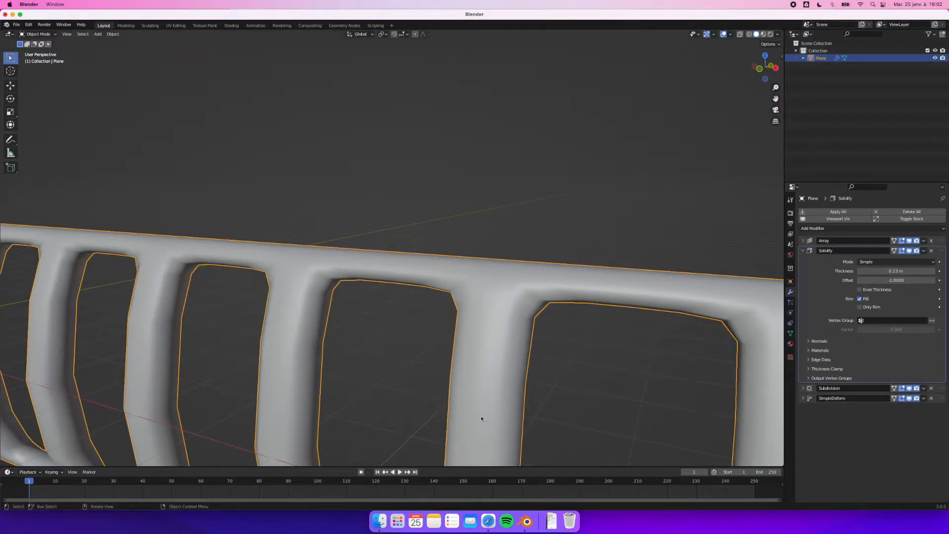
scroll(482, 398, "up", 2)
scroll(482, 398, "down", 5)
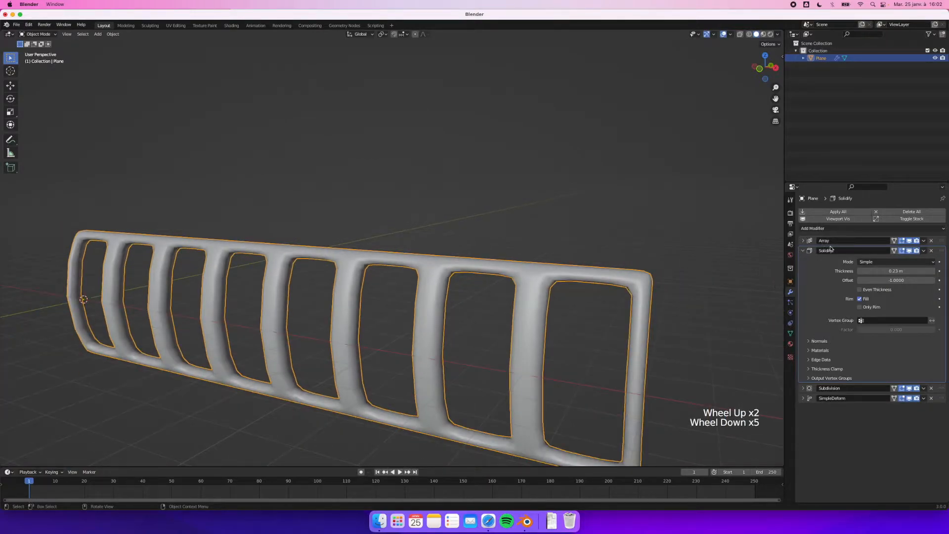
left_click(804, 388)
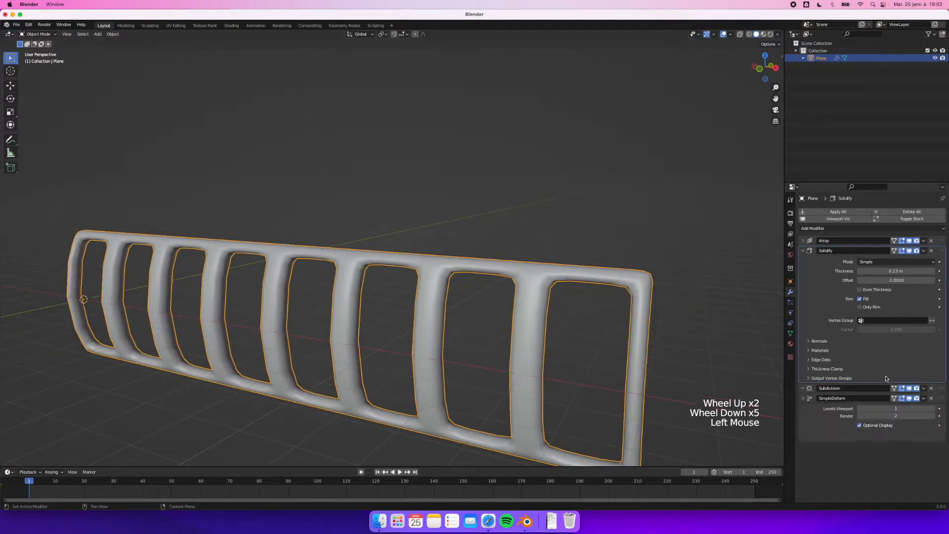
left_click(924, 409)
mouse_move(517, 324)
middle_mouse_down()
mouse_move(527, 311)
mouse_move(538, 319)
mouse_move(521, 331)
middle_mouse_up()
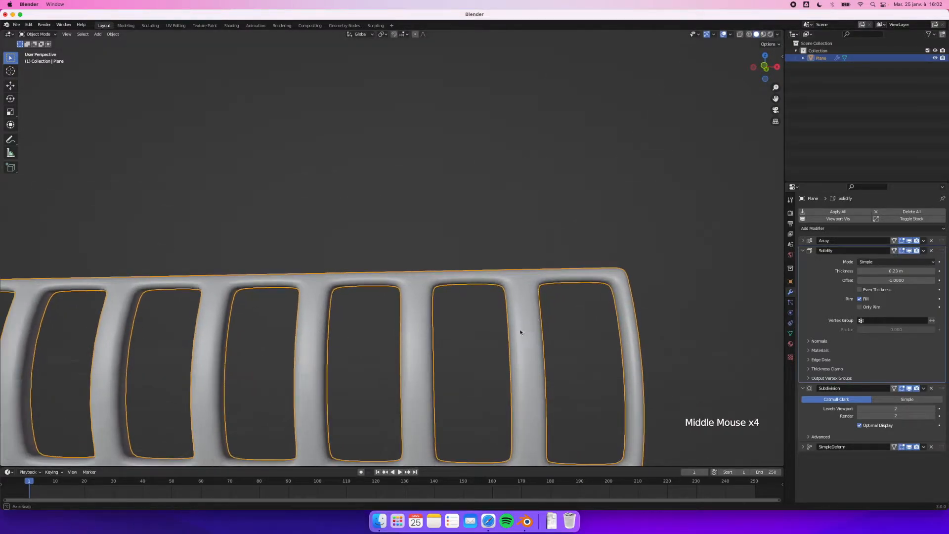
Try Solidify at the end of the modifier stack, and restore it to the position directly below Array
left_click(804, 250)
left_click_drag(942, 251, 941, 378)
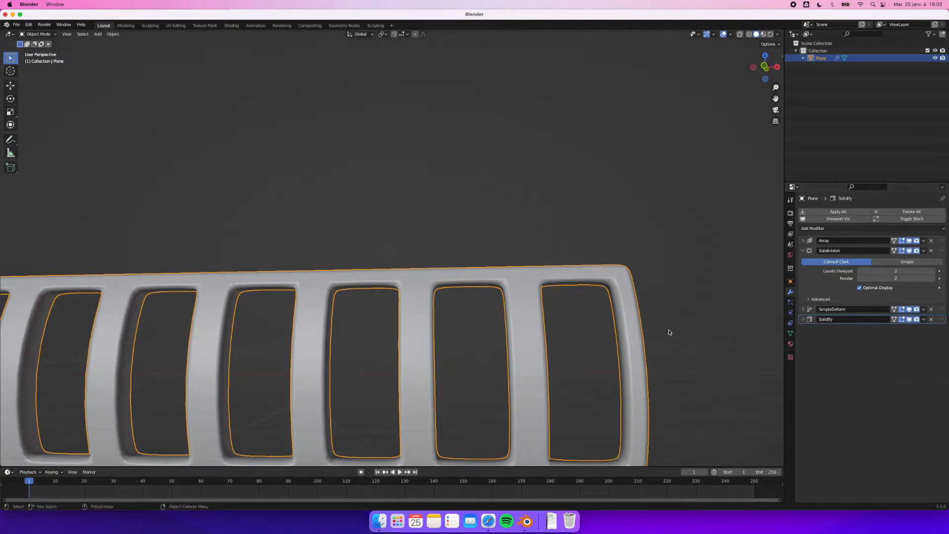
middle_click_drag(657, 330, 648, 281)
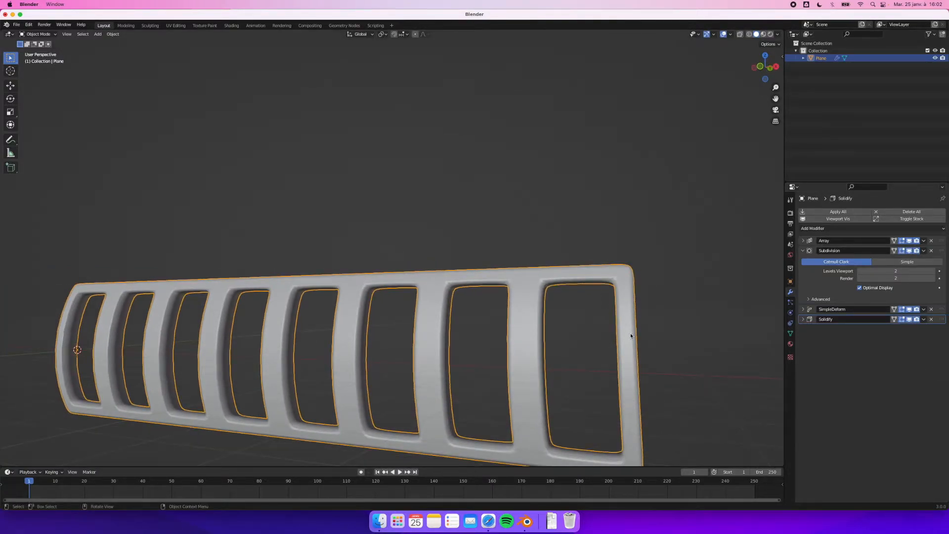
left_click_drag(943, 320, 939, 253)
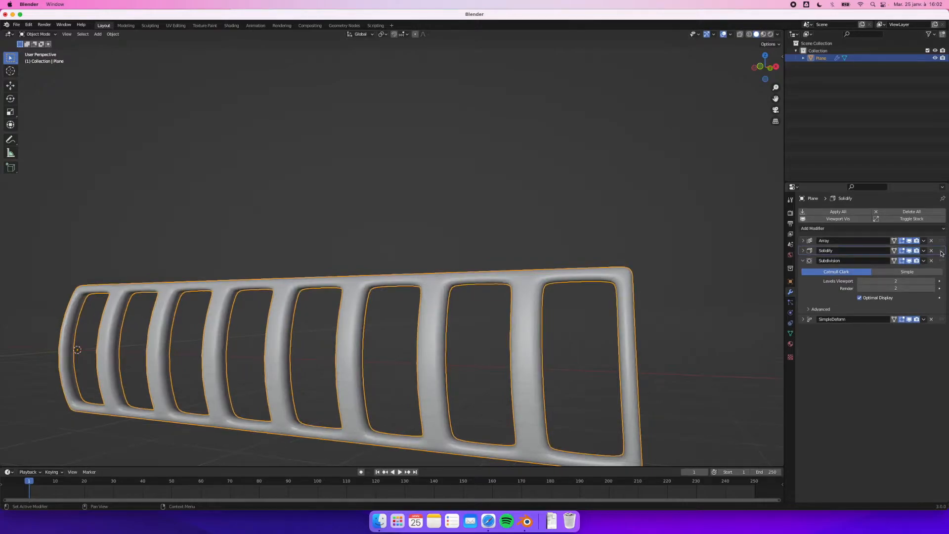
Collapse the Subdivision settings and examine the thickened, smoothed frame strip from near and far
left_click(804, 260)
scroll(447, 379, "up", 2)
scroll(447, 378, "down", 2)
scroll(447, 378, "down", 4)
scroll(448, 378, "up", 3)
middle_click_drag(448, 378, 463, 353)
middle_click_drag(463, 353, 460, 360)
scroll(460, 360, "up", 2)
scroll(460, 358, "down", 1)
scroll(461, 358, "down", 1)
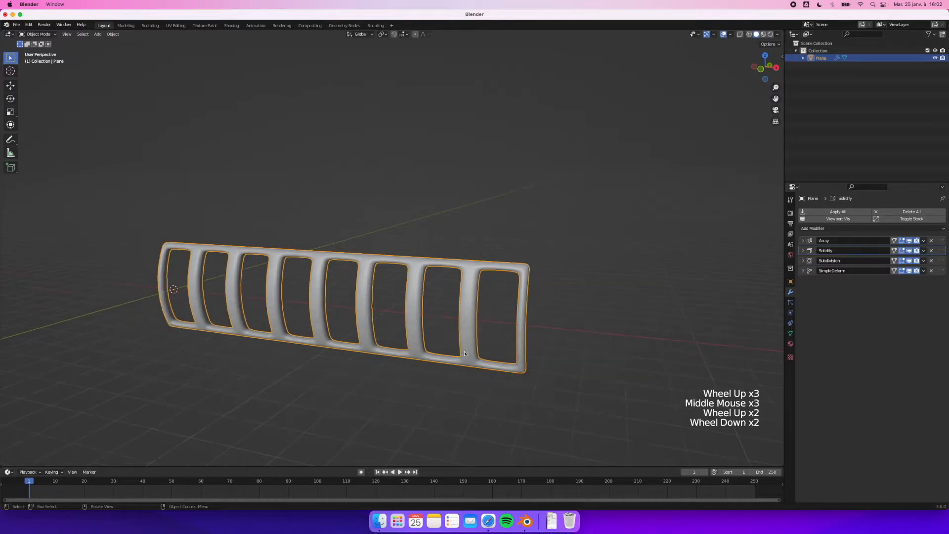
scroll(547, 289, "up", 1)
scroll(554, 282, "down", 2)
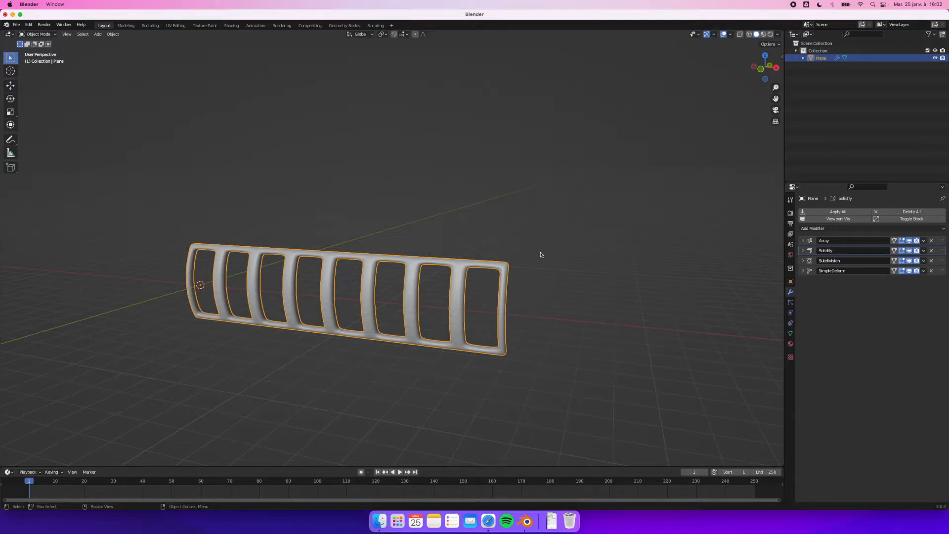
Rotate the frame strip 90° about the global Y axis so it stands vertically
key("r")
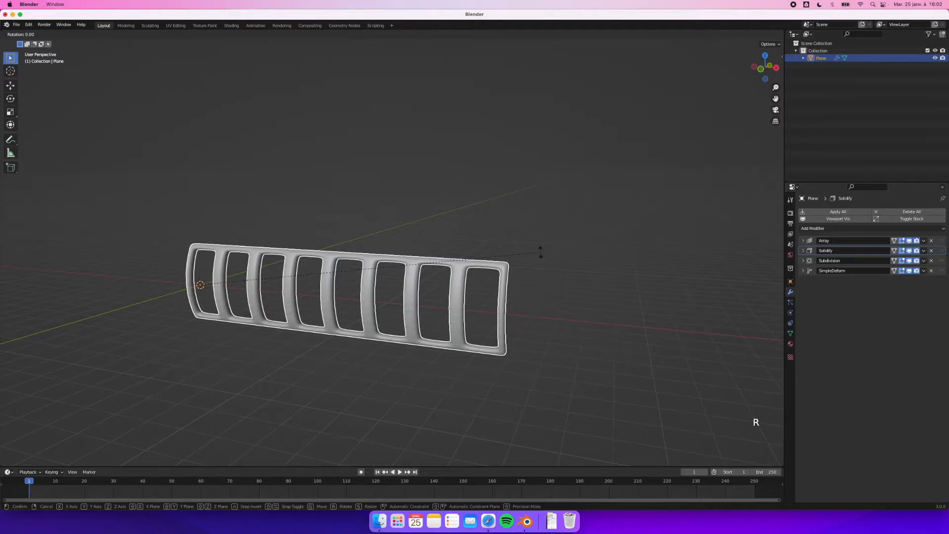
type("y90")
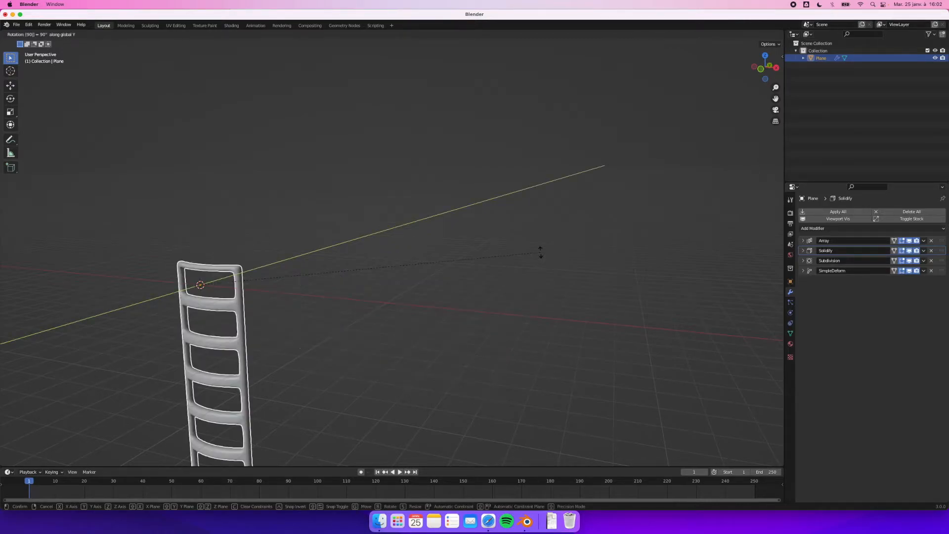
key("Return")
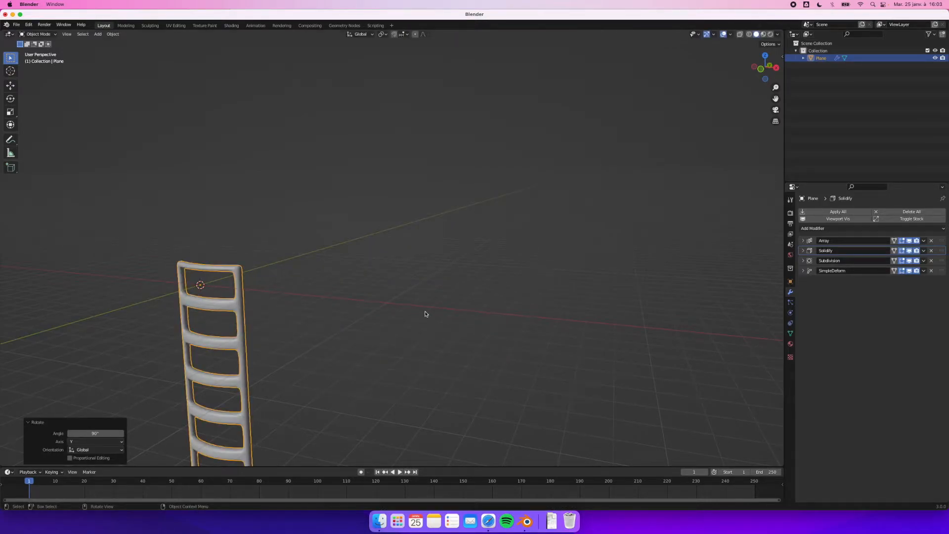
middle_click_drag(425, 314, 458, 312)
scroll(458, 311, "up", 3)
scroll(458, 311, "down", 2)
scroll(458, 311, "down", 2)
middle_click_drag(320, 329, 405, 291, "shift")
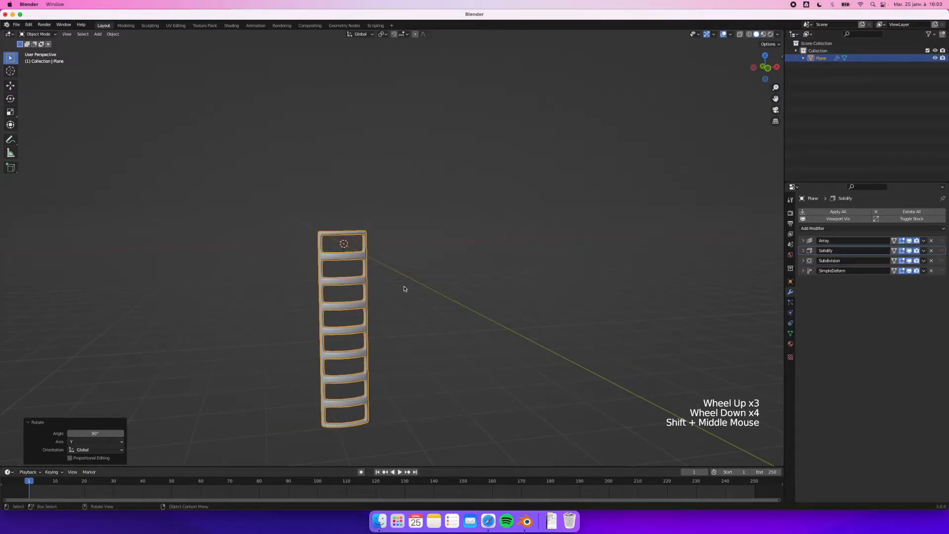
Move the vertical strip up about 15 m along the global Z axis so its lower end sits at the world origin
key("g")
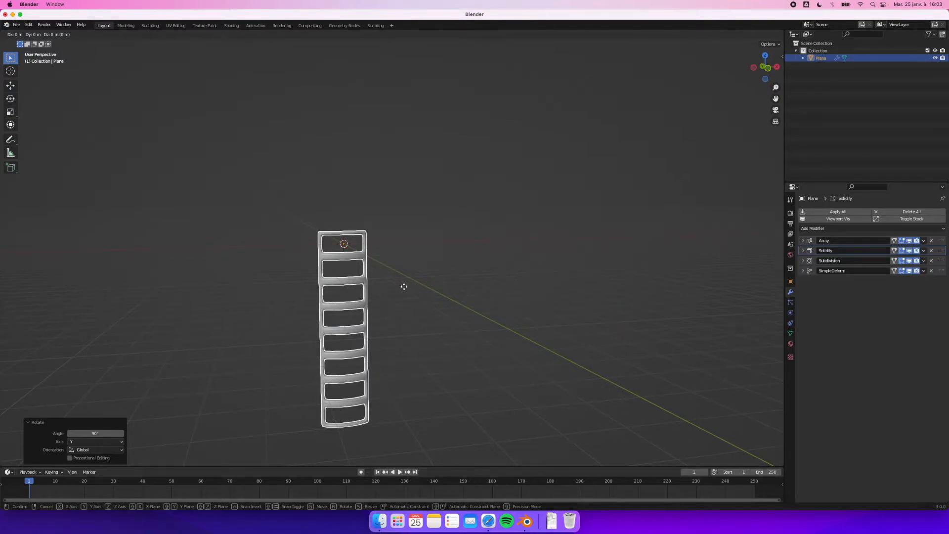
key("z")
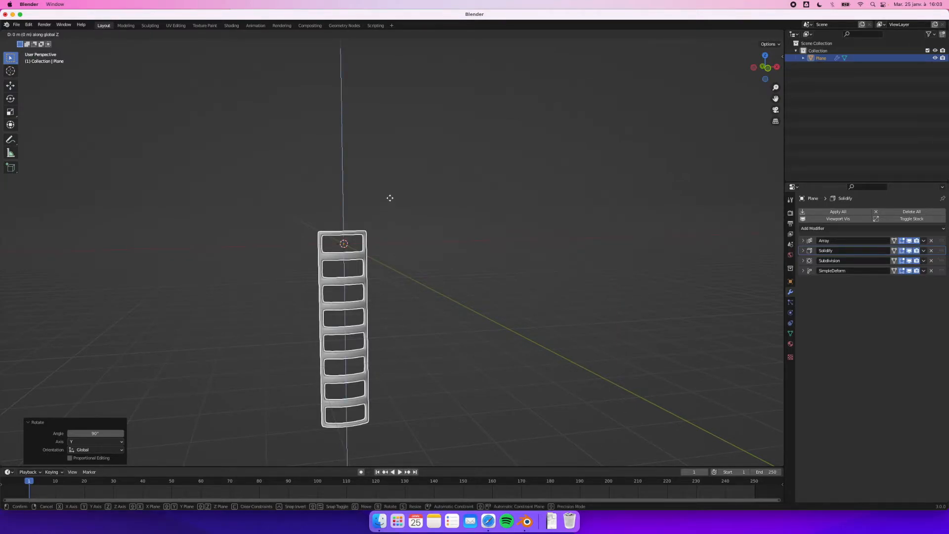
left_click(383, 90)
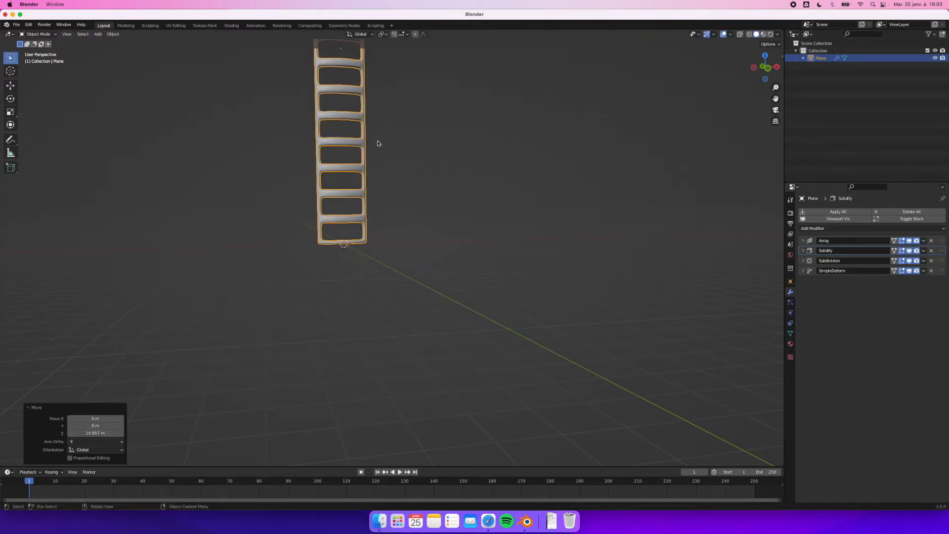
middle_click_drag(403, 158, 451, 324, "shift")
scroll(452, 324, "up", 2)
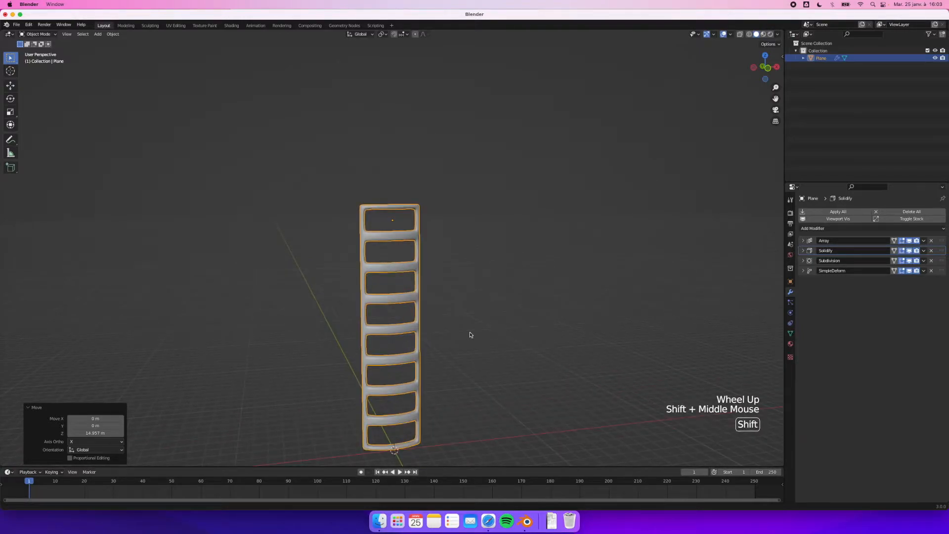
middle_click_drag(494, 352, 472, 327, "shift")
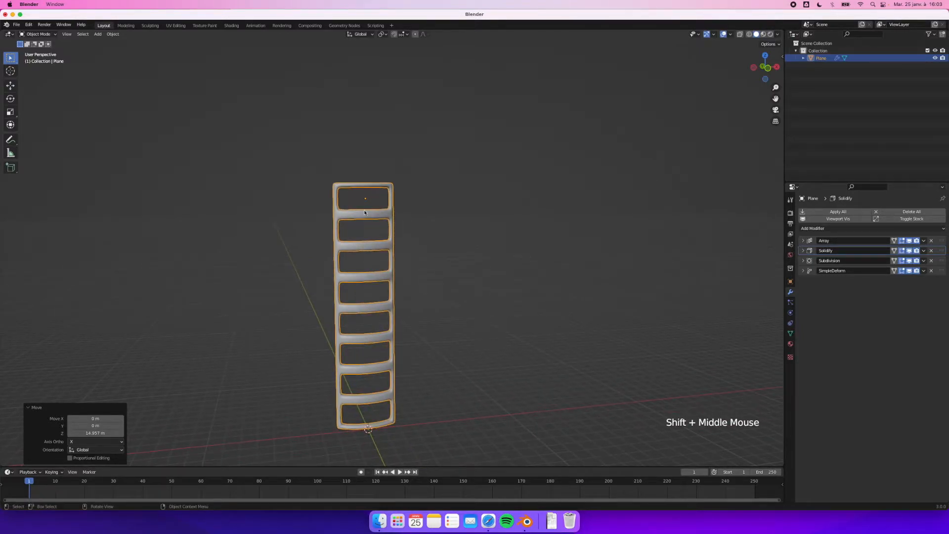
middle_click_drag(532, 300, 466, 269)
middle_click_drag(466, 302, 342, 317)
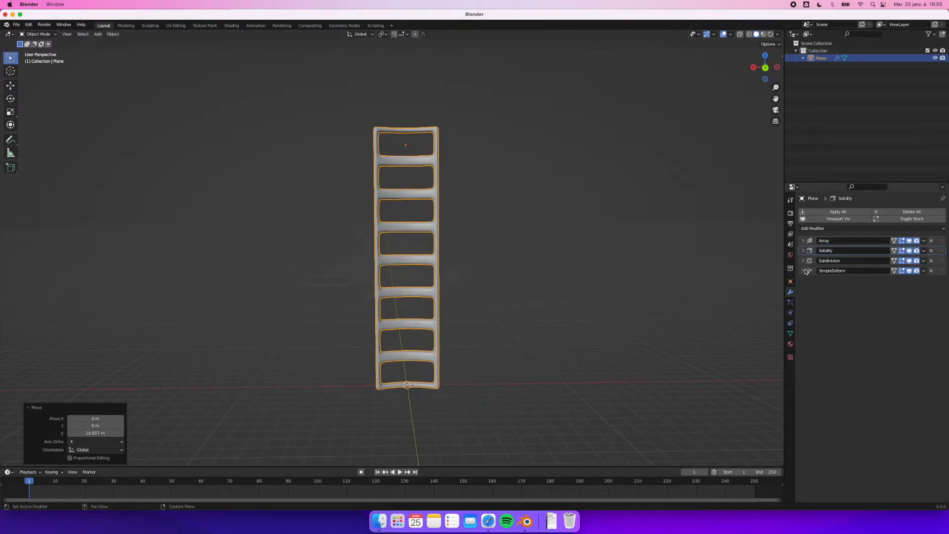
Add a second Simple Deform modifier to the strip, with a twist angle of about 266° around X
left_click(825, 228)
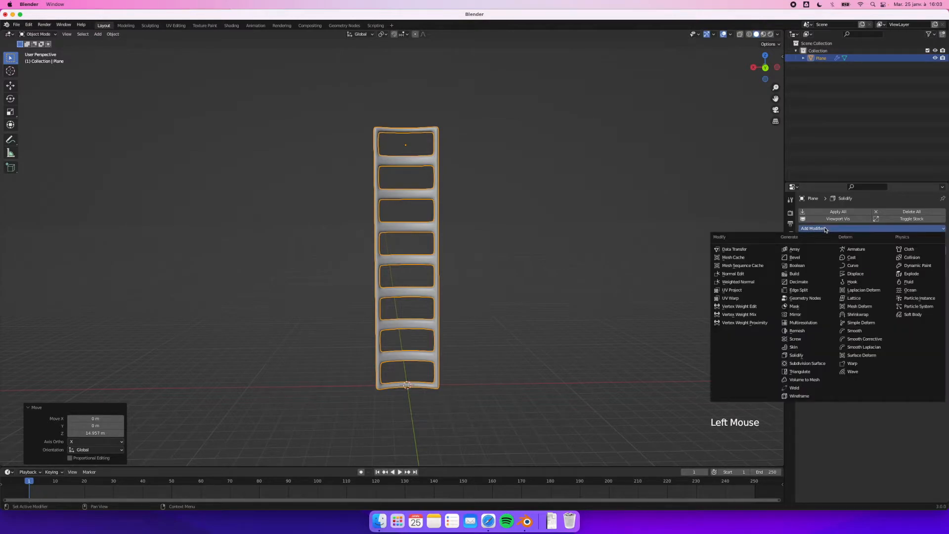
left_click(865, 323)
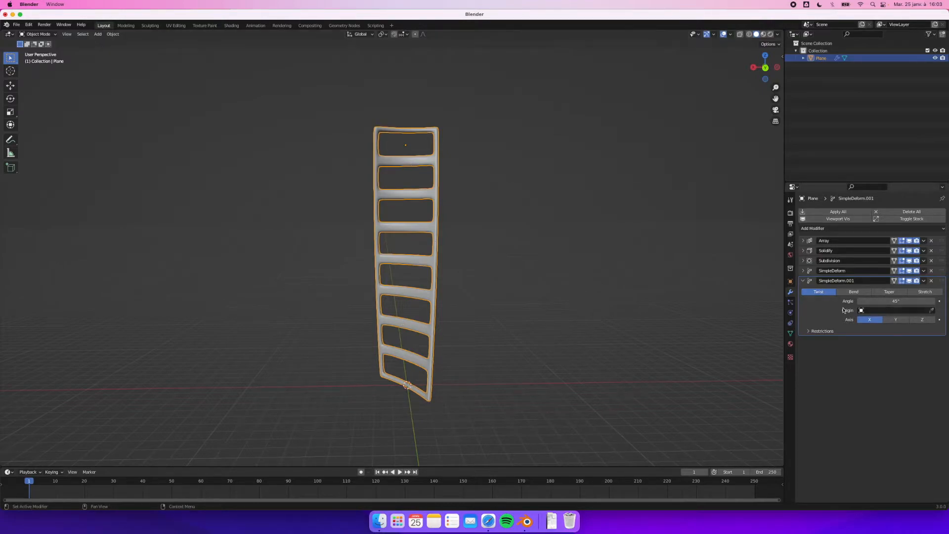
left_click_drag(892, 302, 942, 302)
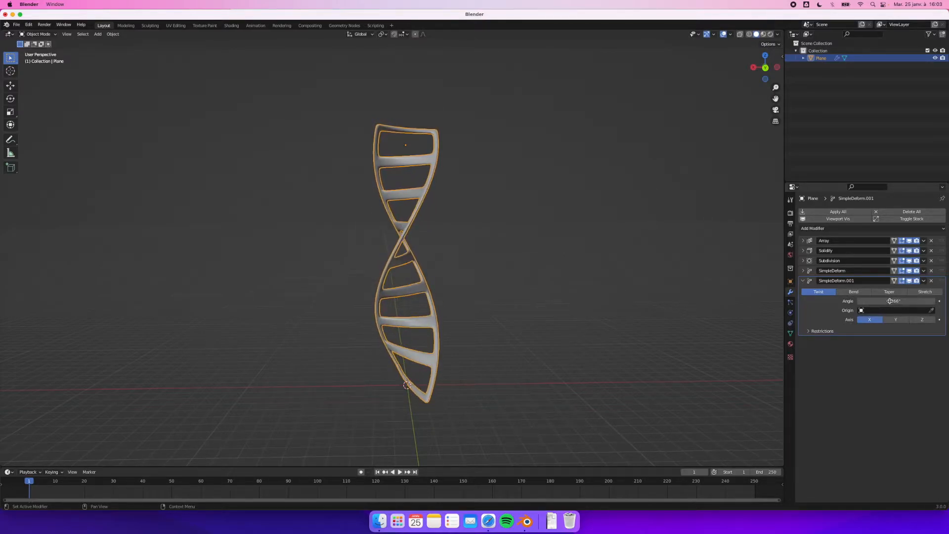
Increase the Solidify thickness to about 0.94 m and set the second Simple Deform's twist angle to 360°
left_click(808, 251)
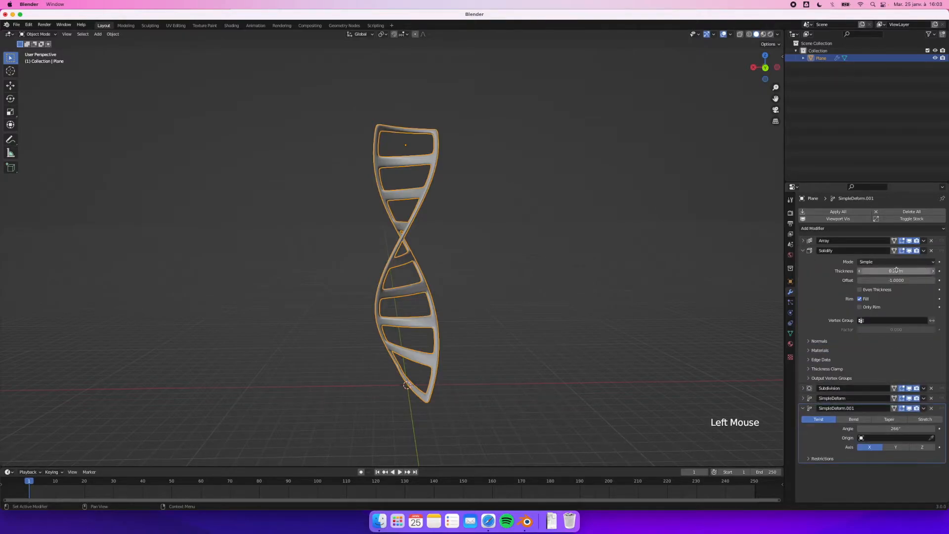
left_click_drag(897, 270, 904, 270)
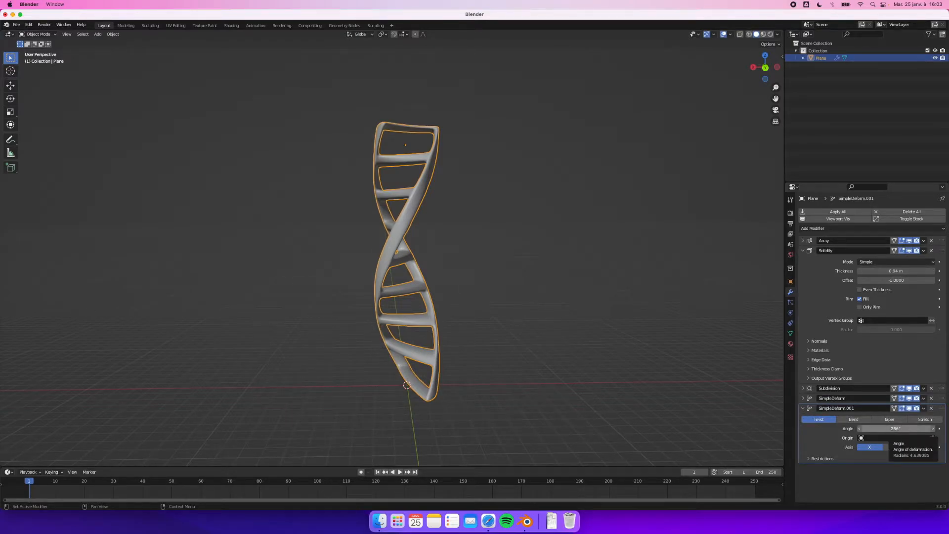
left_click(900, 428)
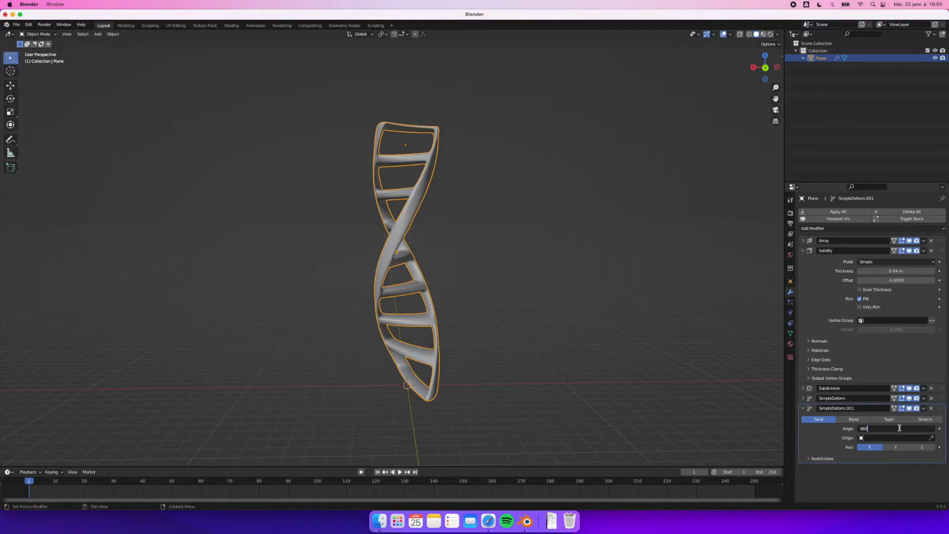
type("360")
key("Return")
middle_click_drag(498, 360, 520, 359)
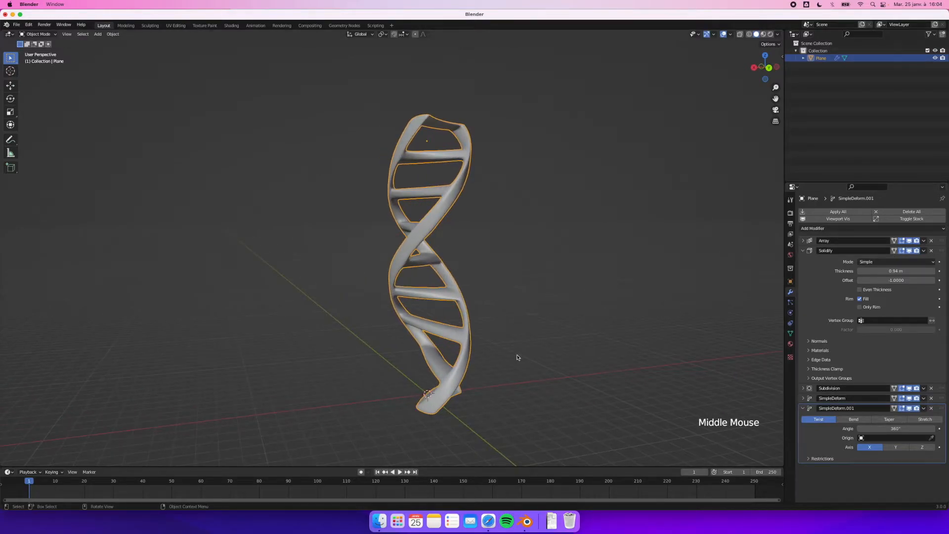
Reduce the helix's Solidify thickness to 0.86 m
left_click(862, 271)
left_click(862, 271)
left_click(862, 271)
left_click(862, 271)
left_click(862, 271)
left_click(862, 271)
left_click(862, 271)
left_click(862, 271)
left_click(862, 271)
middle_click_drag(567, 318, 577, 298)
scroll(530, 344, "up", 2)
scroll(531, 344, "down", 5)
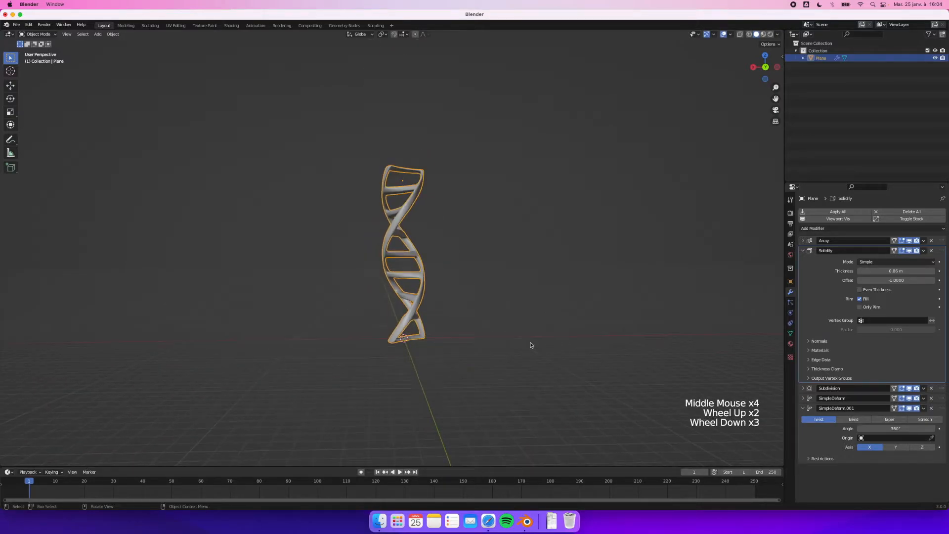
scroll(531, 345, "up", 3)
scroll(531, 345, "up", 2)
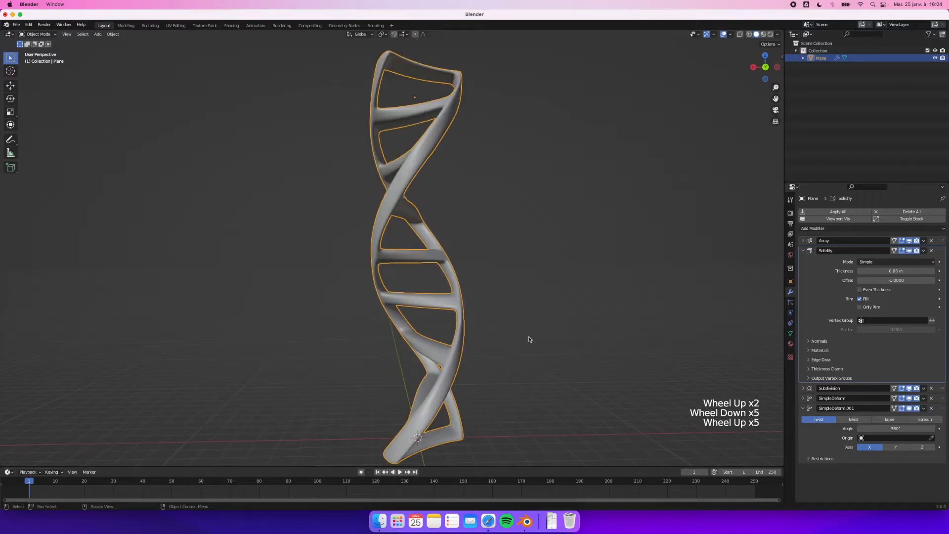
middle_click_drag(557, 315, 575, 324)
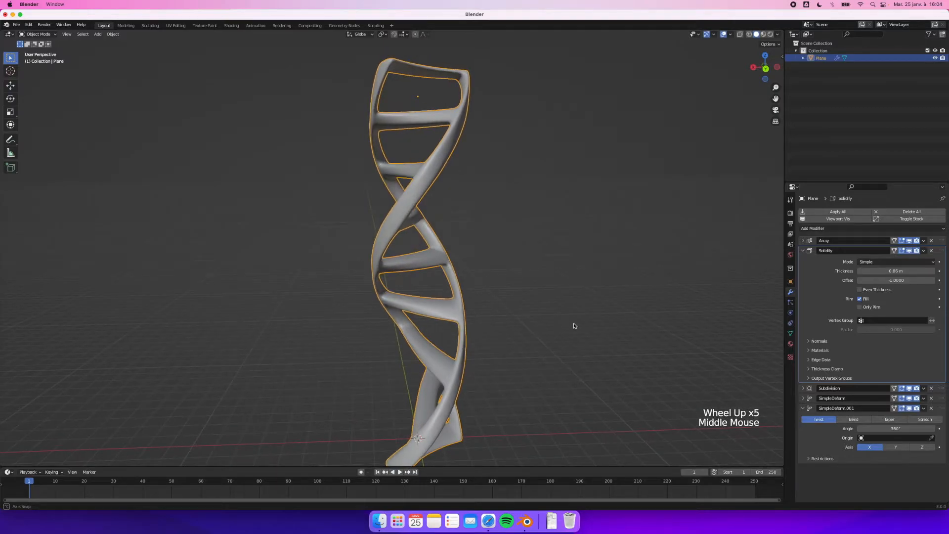
Add a Wireframe modifier to the twisted helix and deselect it to inspect the mesh lines
left_click(804, 251)
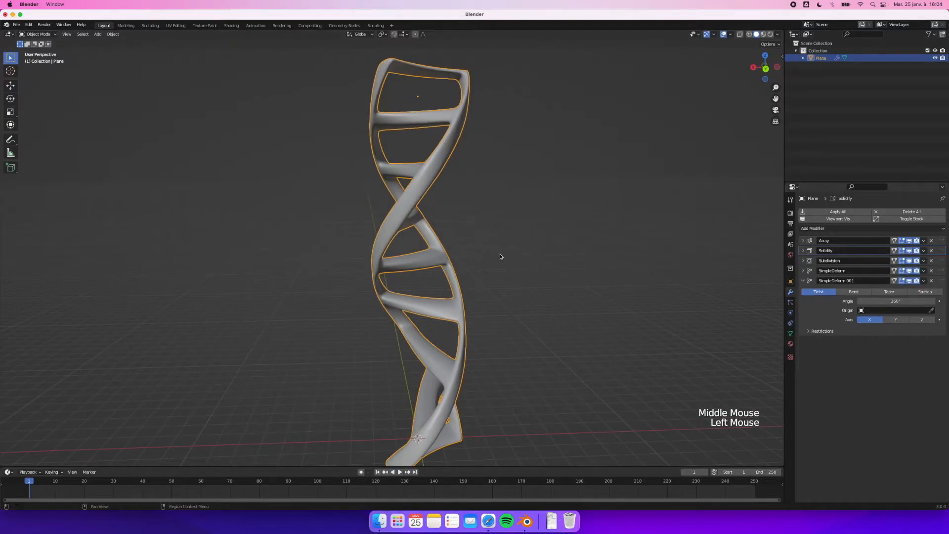
left_click(866, 229)
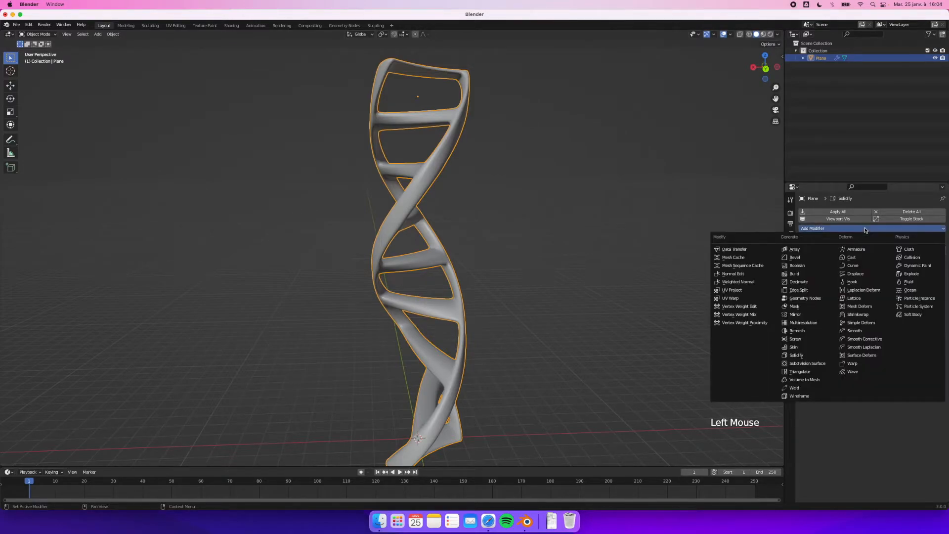
left_click(794, 397)
left_click(598, 292)
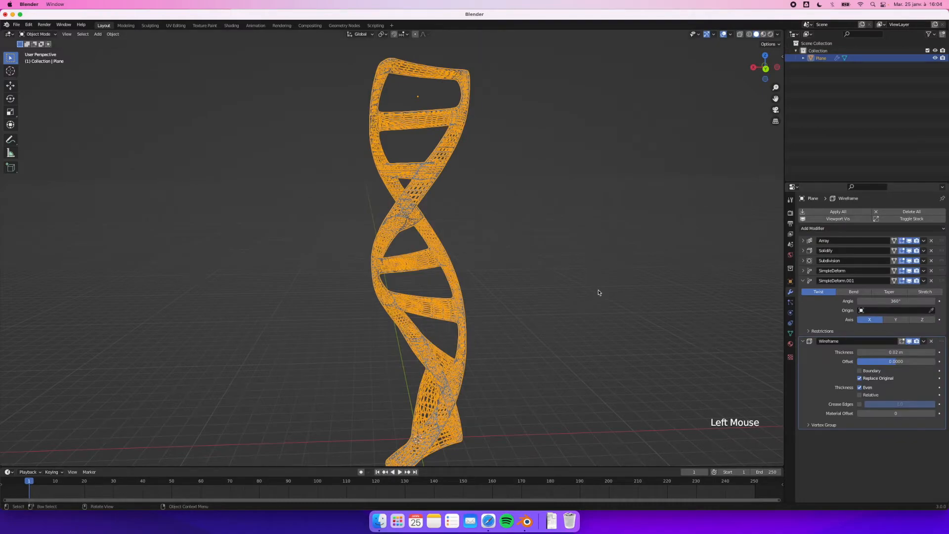
middle_click_drag(510, 240, 531, 246)
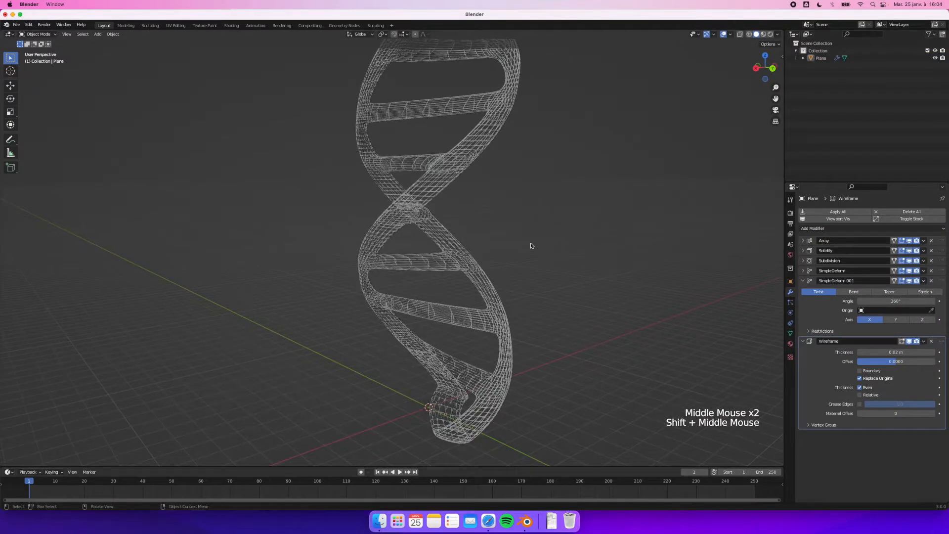
scroll(531, 245, "up", 3)
scroll(531, 246, "down", 5)
scroll(531, 246, "down", 2)
scroll(529, 246, "up", 2)
mouse_move(515, 245)
middle_mouse_down()
mouse_move(492, 254)
mouse_move(443, 251)
mouse_move(506, 252)
middle_mouse_up()
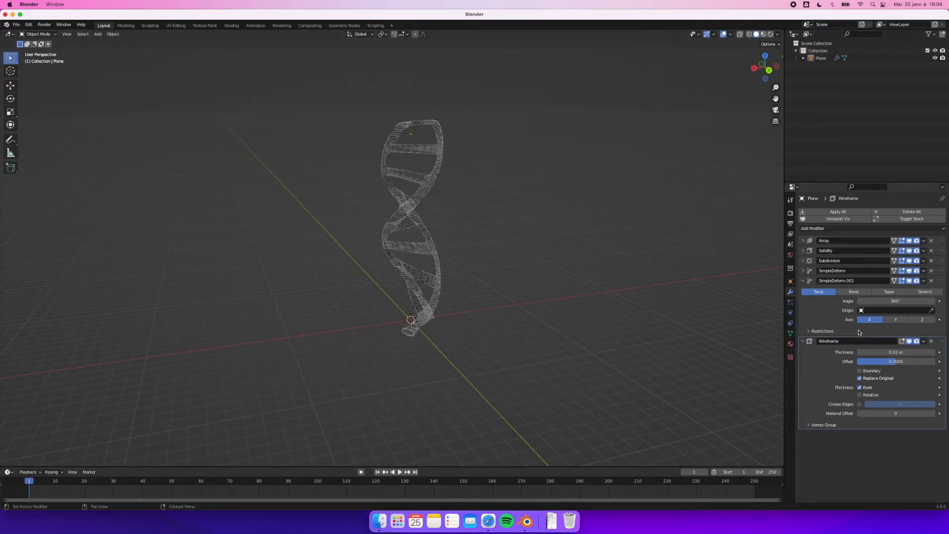
Raise the Subdivision modifier's viewport levels to 4
scroll(489, 247, "up", 4)
middle_click_drag(478, 225, 498, 280, "shift")
left_click(803, 261)
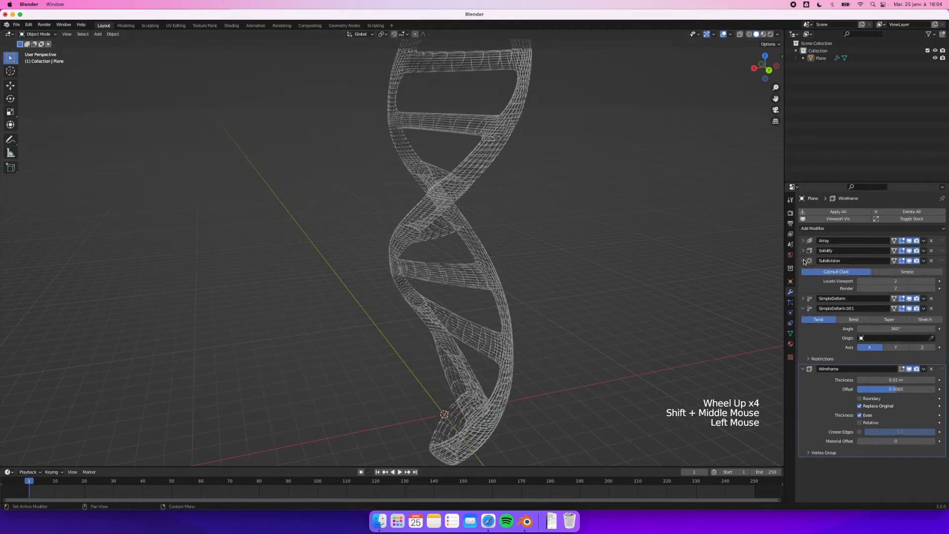
left_click(935, 282)
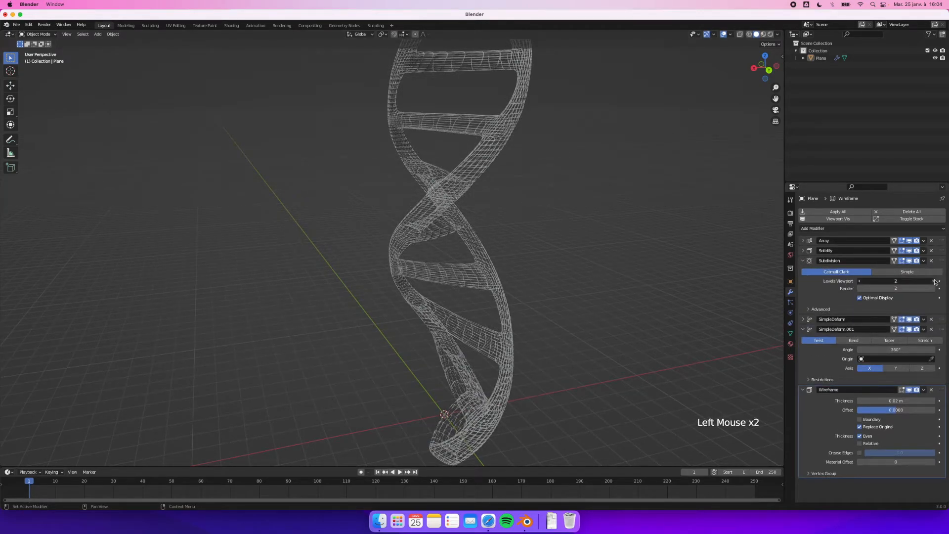
left_click(935, 281)
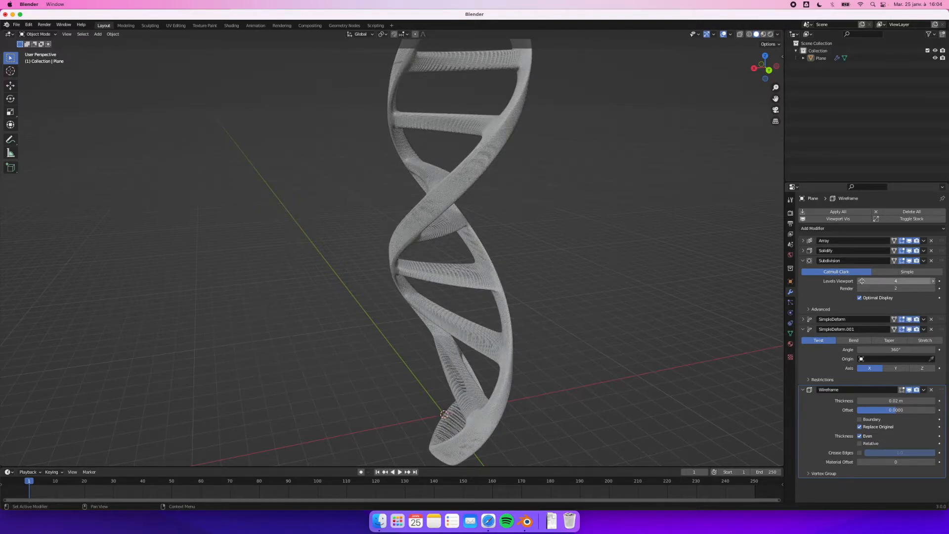
Set the Subdivision modifier's viewport levels to 1 and inspect the wireframe density
left_click(902, 281)
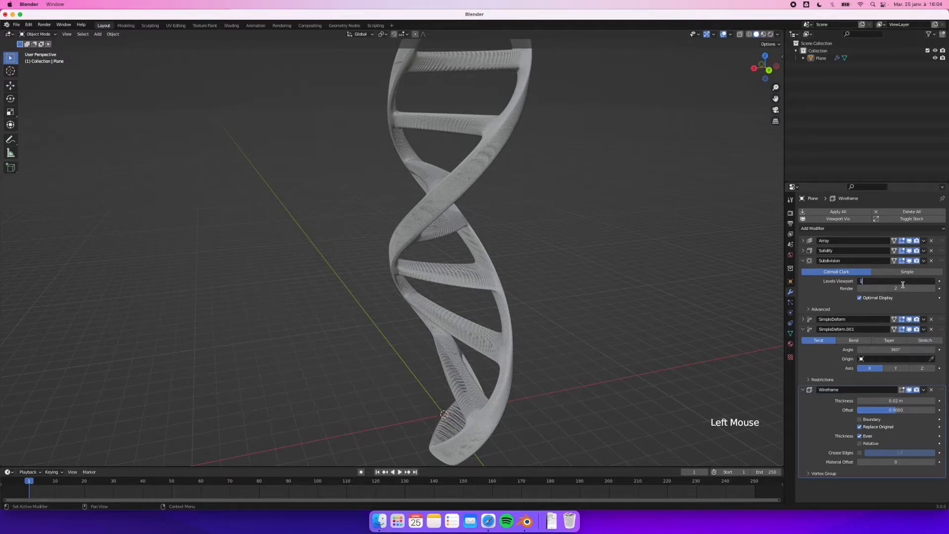
type("1")
key("Return")
mouse_move(533, 255)
middle_mouse_down()
mouse_move(545, 259)
mouse_move(540, 237)
mouse_move(504, 266)
mouse_move(524, 247)
middle_mouse_up()
scroll(545, 258, "up", 3)
scroll(544, 259, "down", 5)
scroll(504, 265, "up", 5)
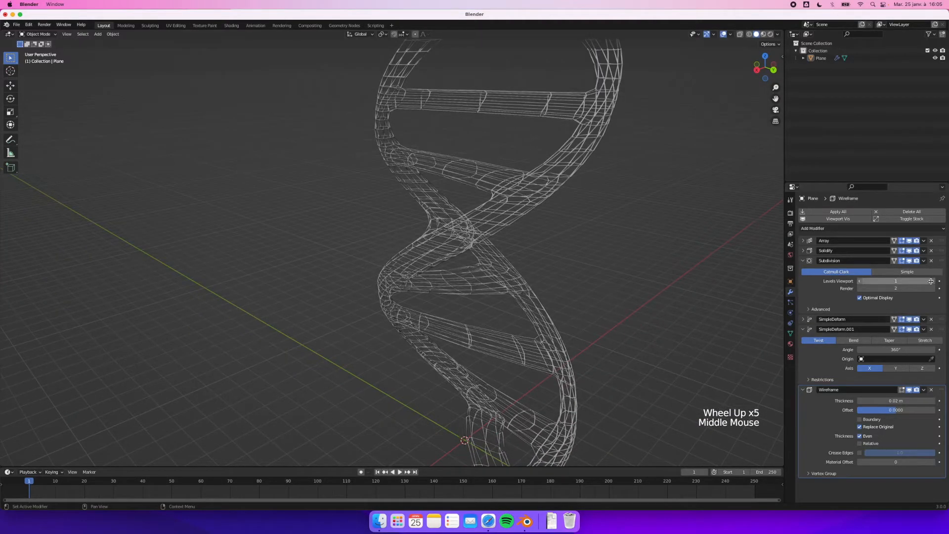
Try Subdivision viewport levels of 2 for comparison, then return to 1
left_click(932, 281)
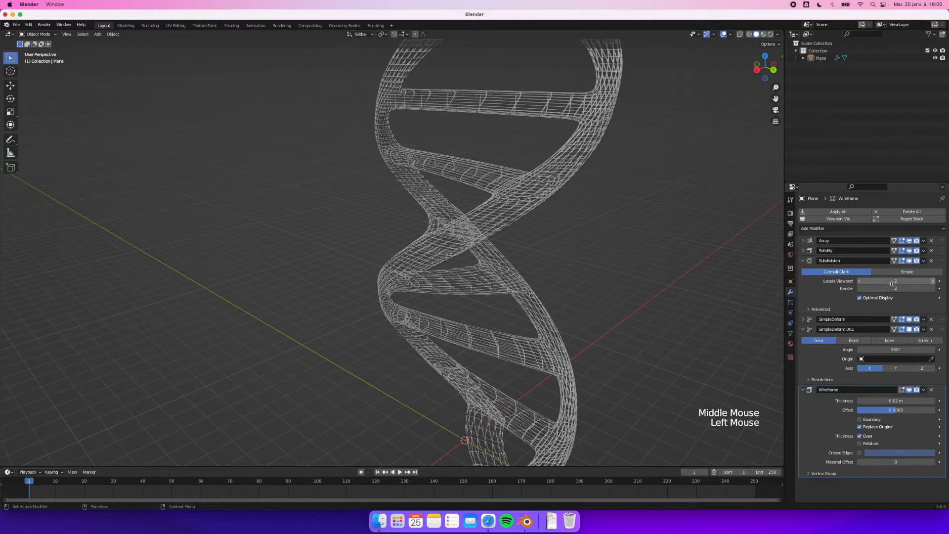
left_click(860, 282)
scroll(644, 293, "up", 3)
scroll(644, 294, "down", 3)
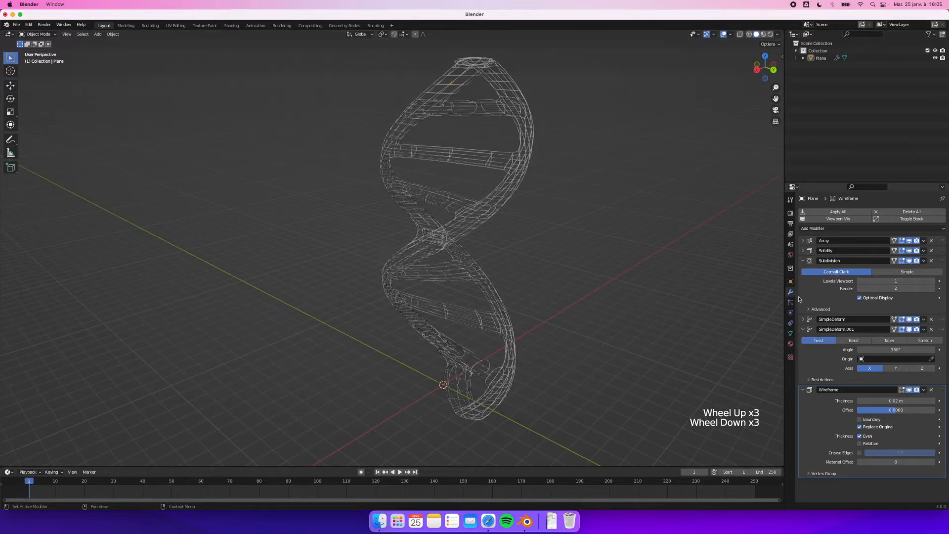
mouse_move(554, 256)
middle_mouse_down()
mouse_move(551, 232)
mouse_move(524, 238)
mouse_move(543, 251)
middle_mouse_up()
scroll(549, 259, "up", 3)
scroll(549, 259, "down", 3)
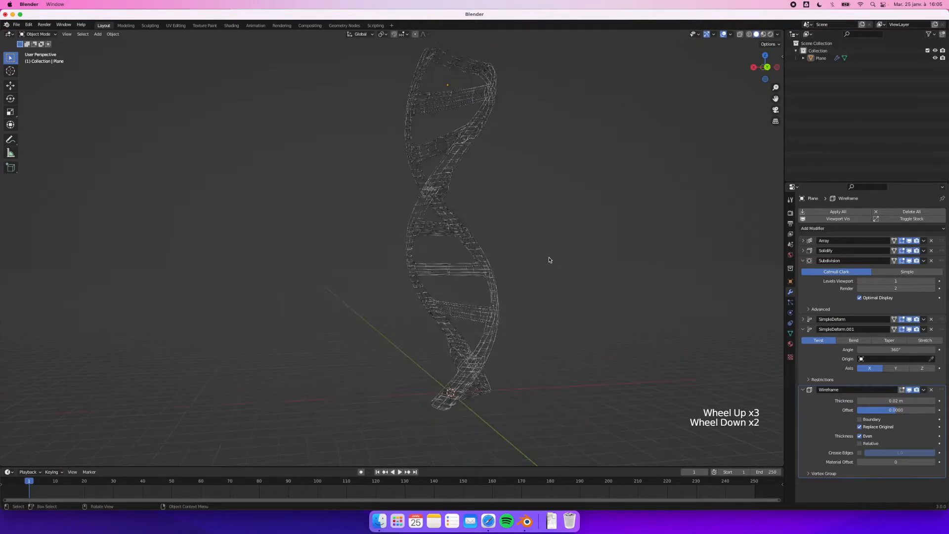
scroll(549, 260, "up", 2)
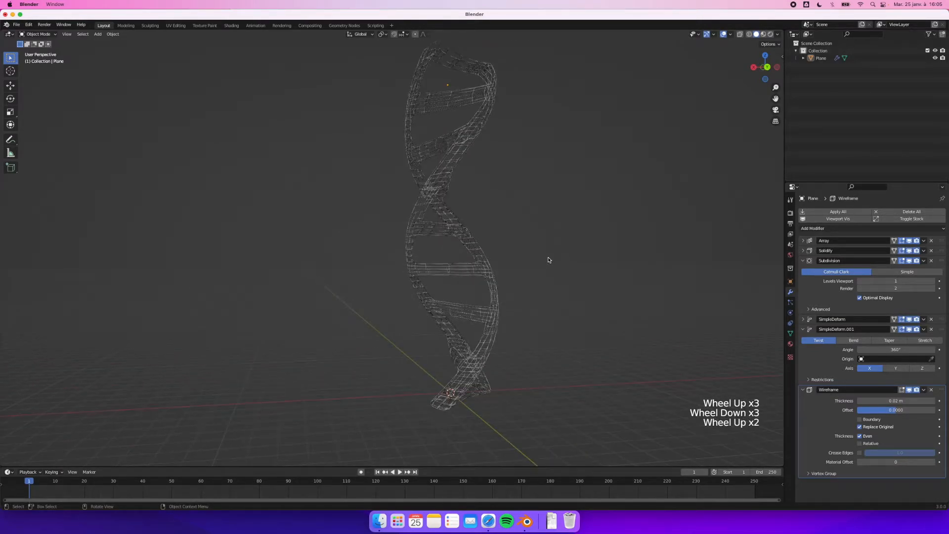
Save the project as tut1.blend
mouse_move(552, 235)
middle_mouse_down()
mouse_move(547, 258)
mouse_move(547, 237)
middle_mouse_up()
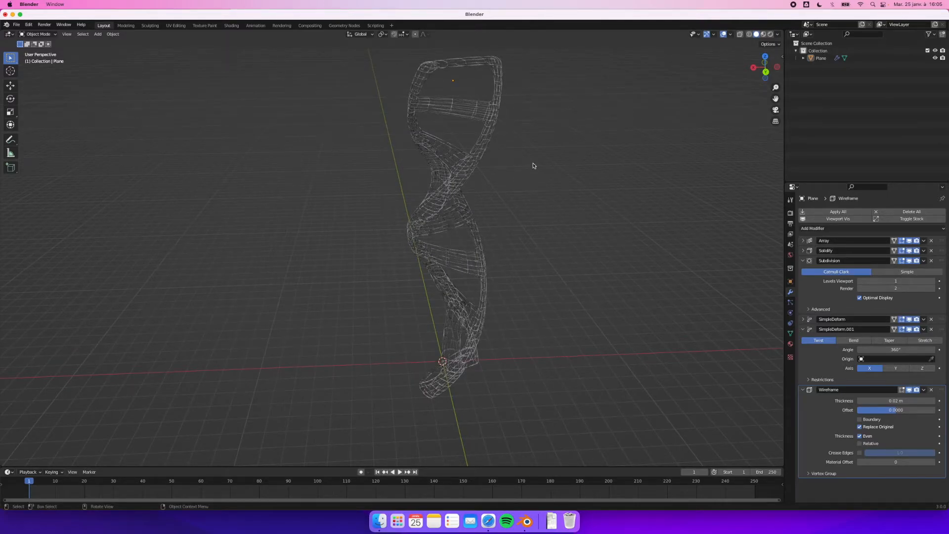
key("super+s")
middle_click_drag(551, 294, 598, 252)
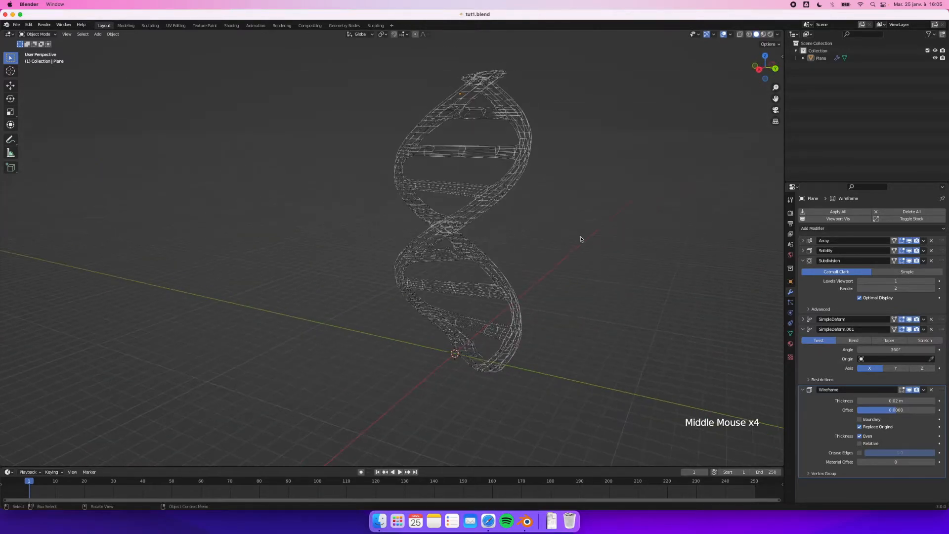
Scale the wireframe helix by about 0.787 along the global Y axis, deselect it and save the file
left_click(503, 185)
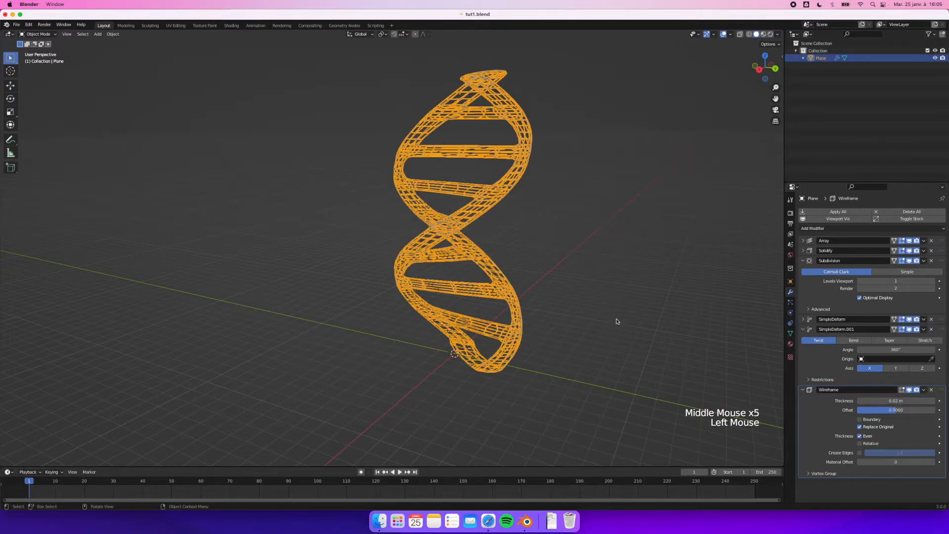
key("s")
key("y")
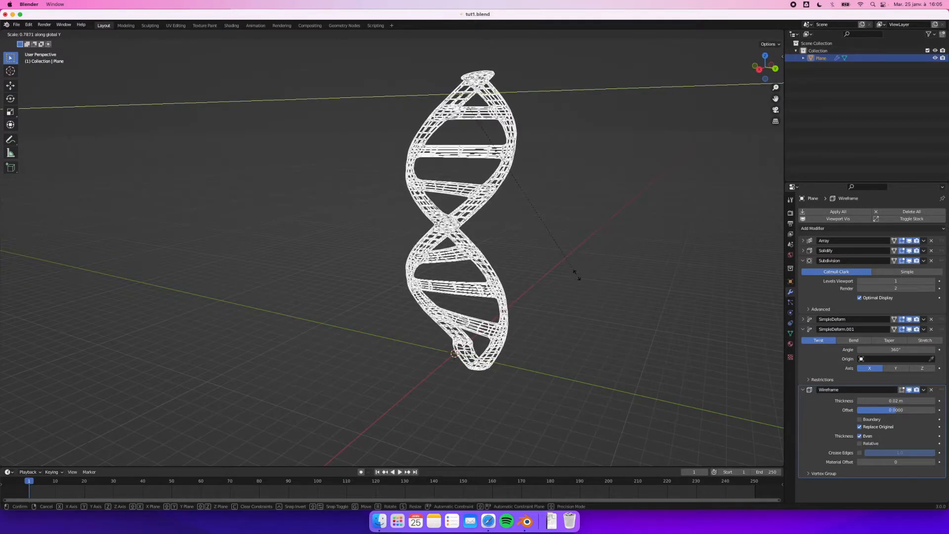
left_click(577, 276)
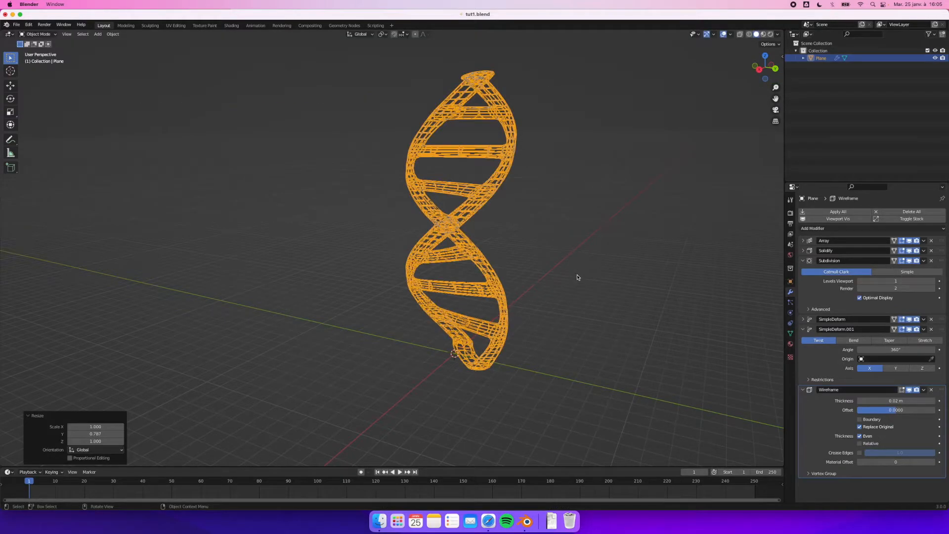
left_click(684, 211)
middle_click_drag(611, 232, 544, 272)
key("super+s")
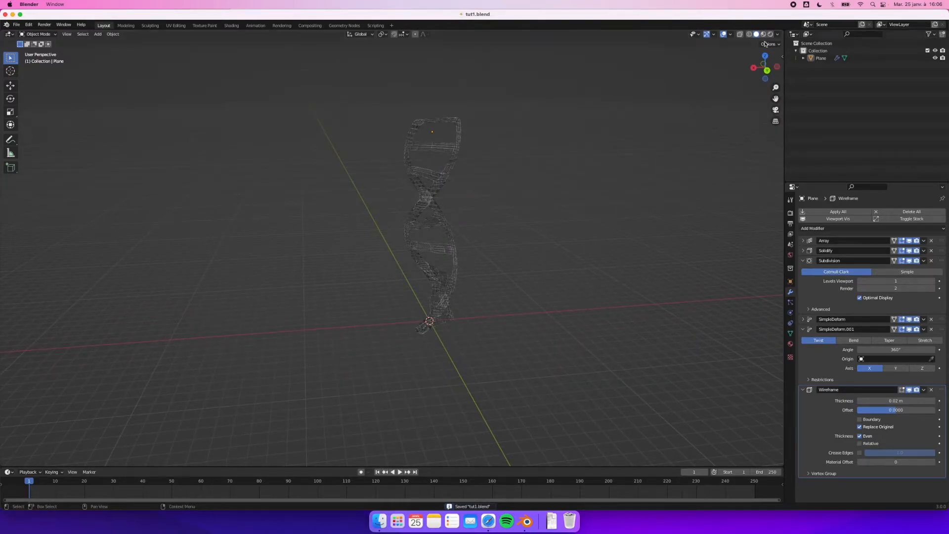
Enable Ambient Occlusion and Bloom in the Eevee render settings
left_click(470, 195)
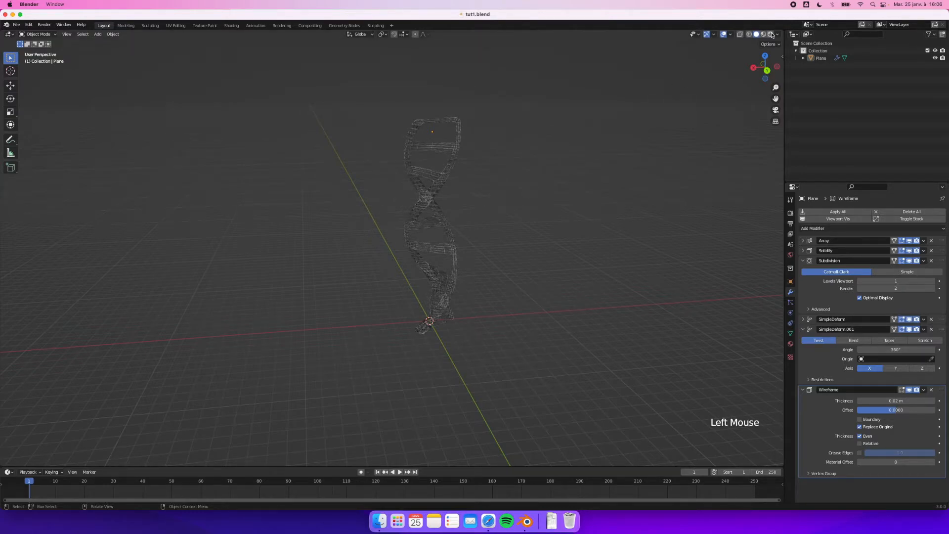
left_click(790, 214)
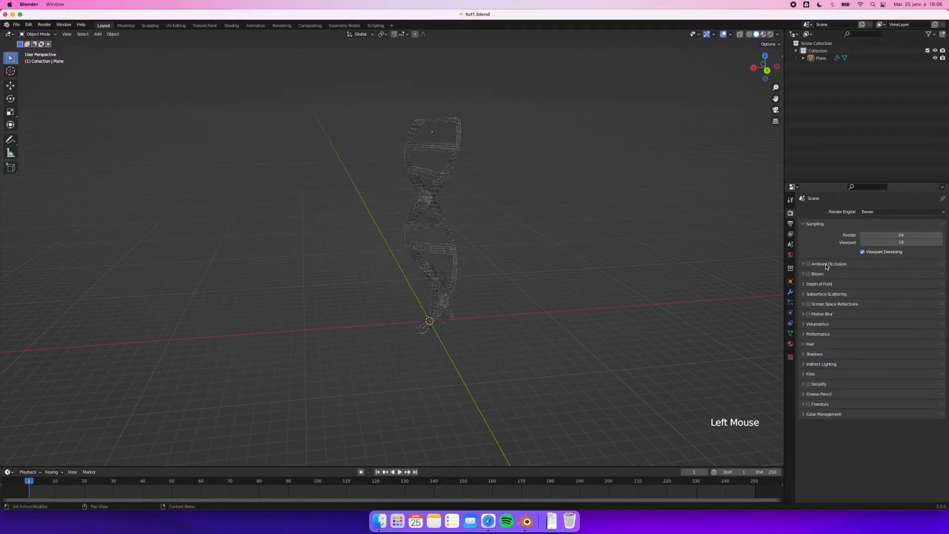
left_click(808, 264)
left_click(809, 274)
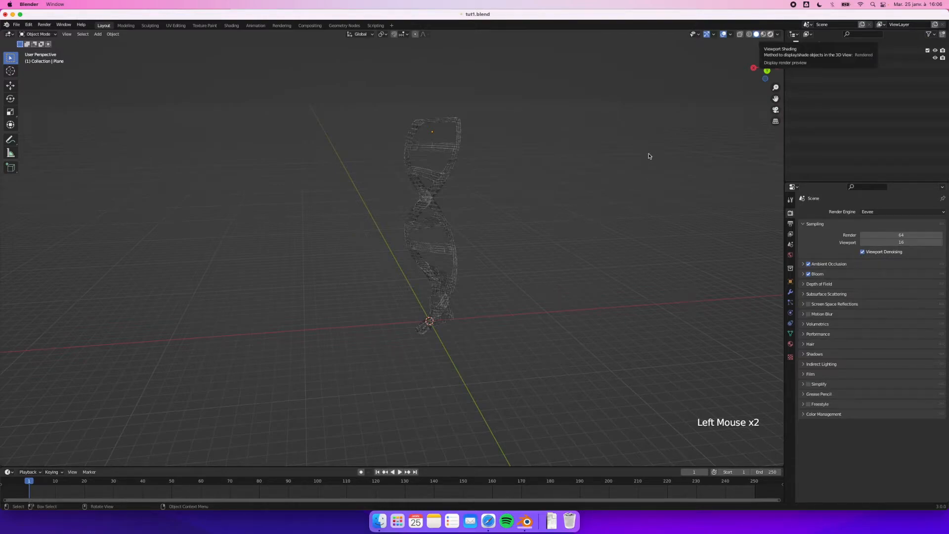
Switch the viewport shading to Rendered and view the helix
left_click(770, 34)
middle_click_drag(525, 234, 528, 231)
mouse_move(570, 270)
middle_mouse_down()
mouse_move(583, 280)
mouse_move(568, 275)
mouse_move(577, 269)
mouse_move(557, 274)
middle_mouse_up()
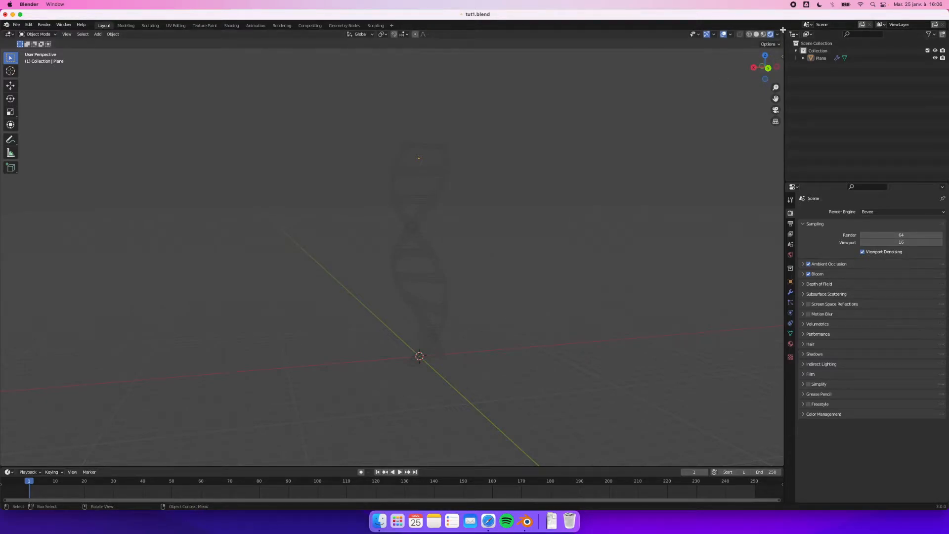
Split the 3D viewport vertically and turn the new area into a Shader Editor showing the World nodes
left_click_drag(783, 30, 415, 140)
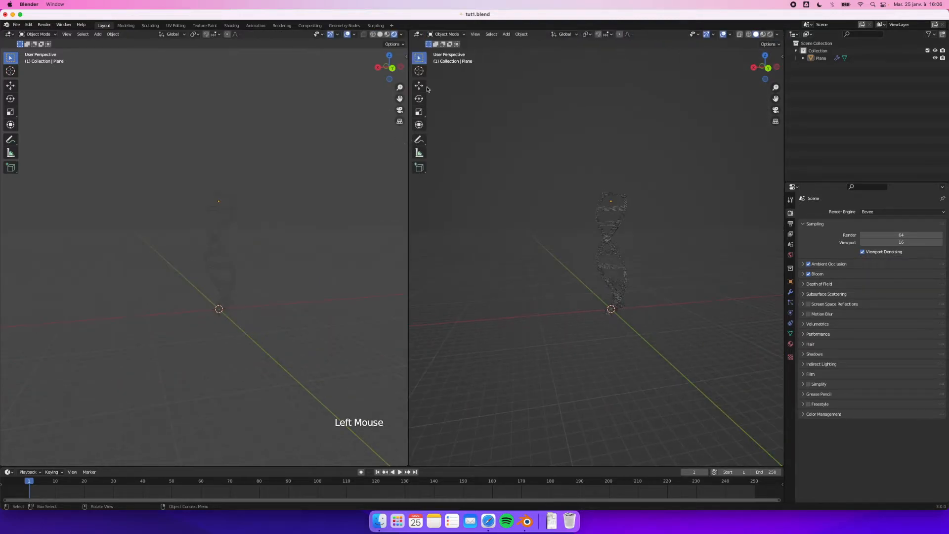
left_click(418, 34)
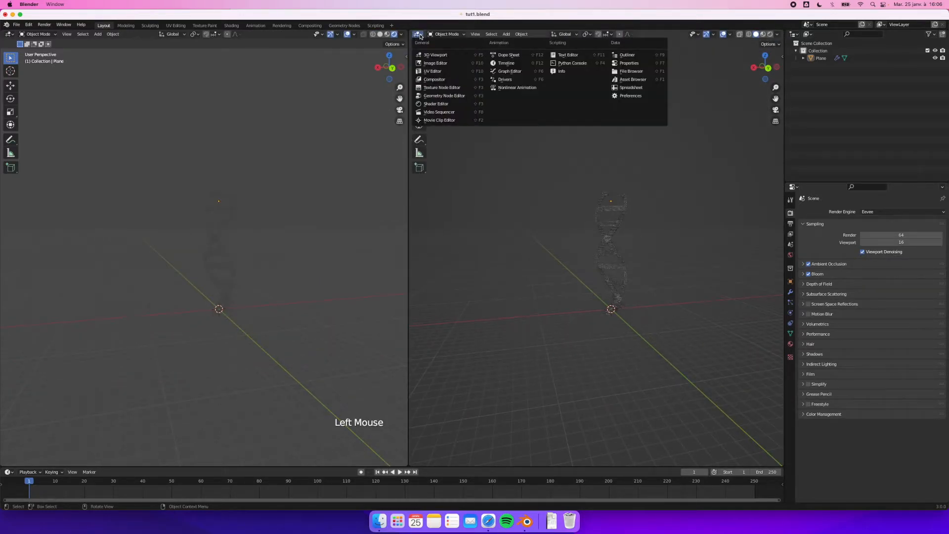
left_click(435, 104)
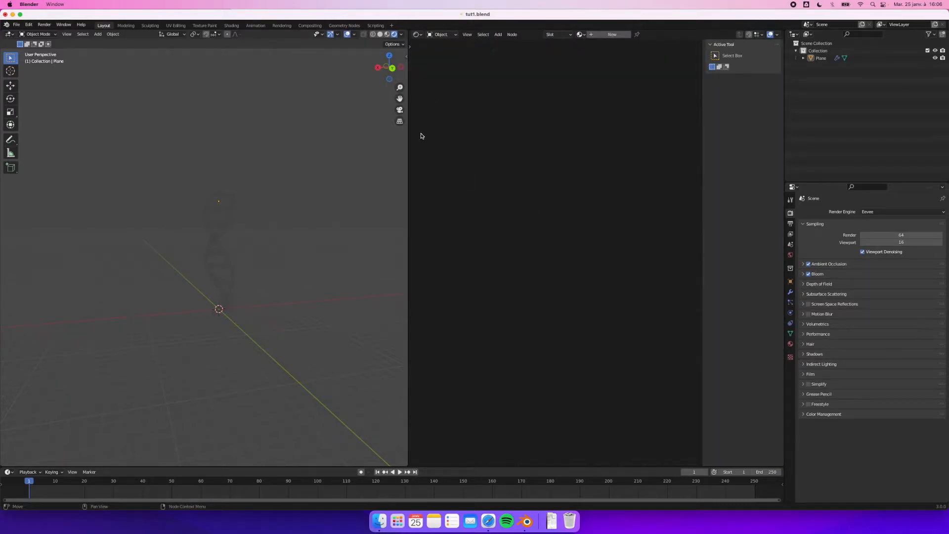
left_click(440, 34)
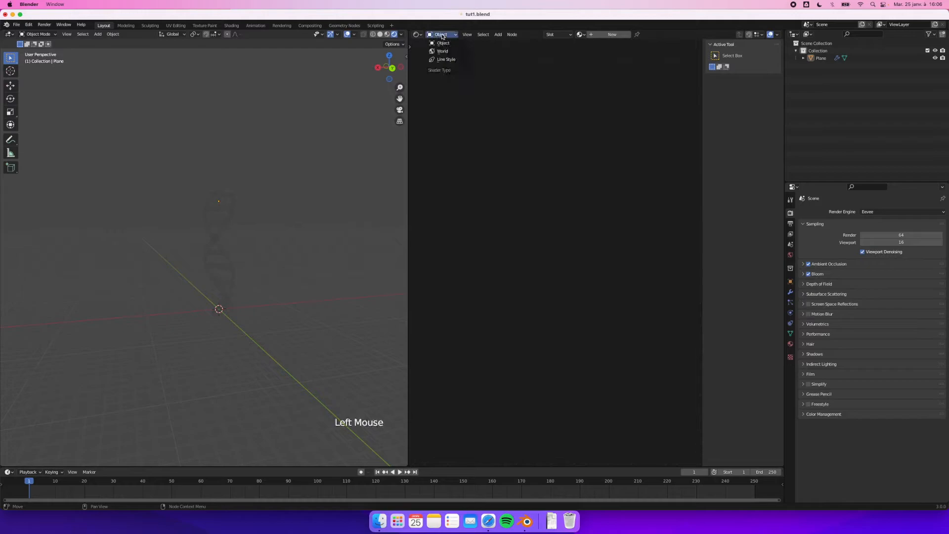
left_click(447, 51)
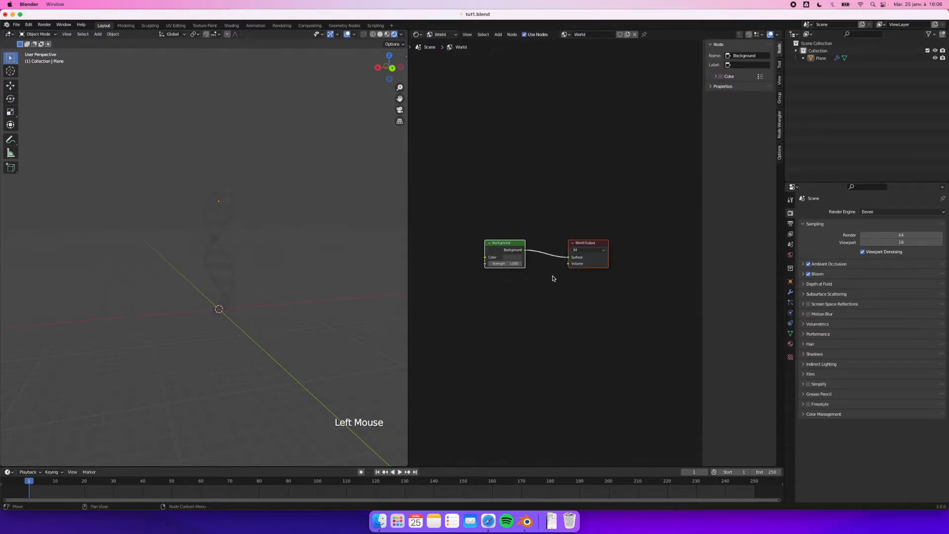
Set the World Background node's color to black
scroll(553, 278, "up", 6)
middle_click_drag(287, 255, 263, 290, "shift")
scroll(277, 292, "up", 3)
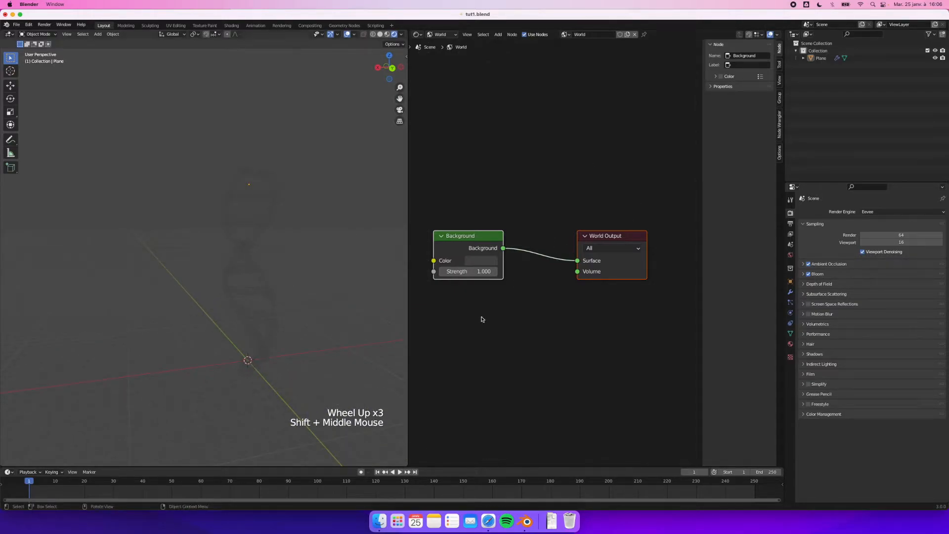
scroll(530, 290, "up", 2)
scroll(530, 290, "down", 4)
scroll(530, 291, "down", 4)
left_click(512, 257)
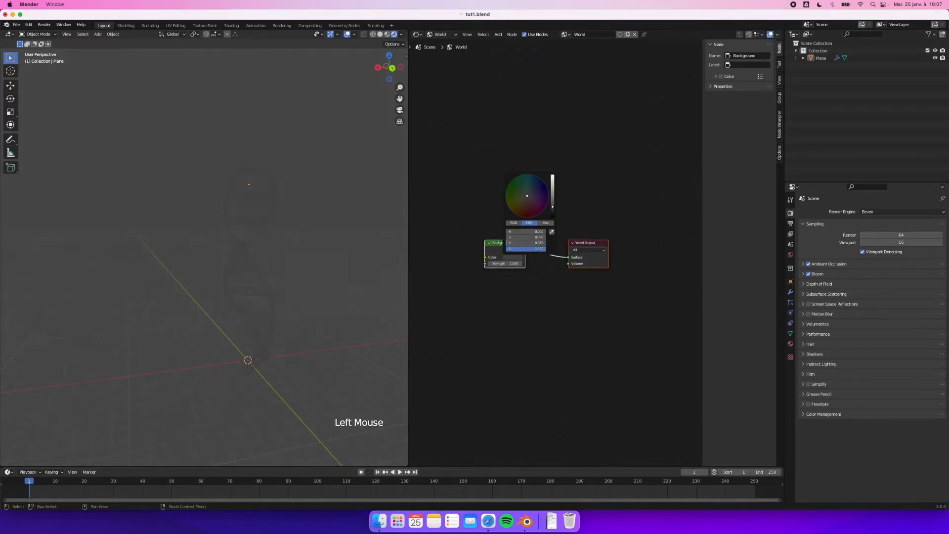
left_click_drag(553, 207, 552, 215)
left_click(540, 311)
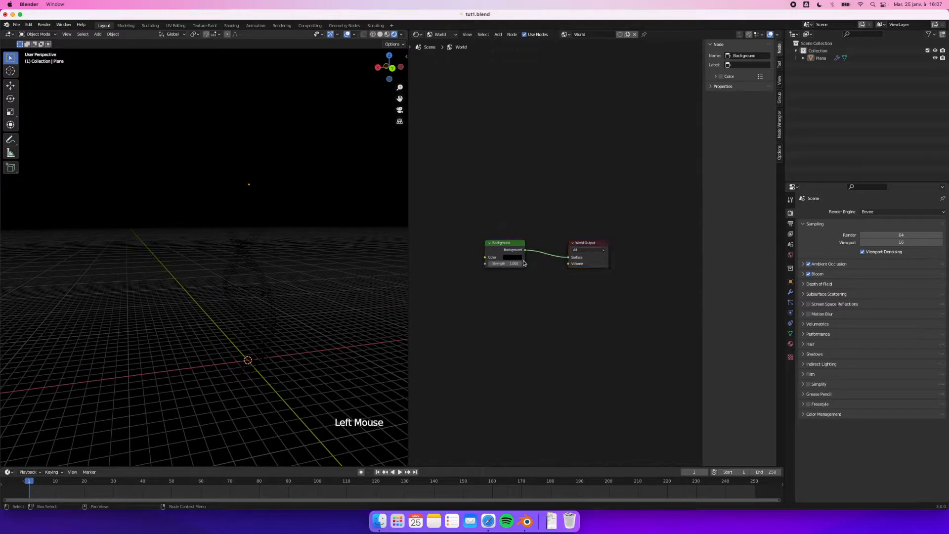
Select the helix and examine how it shows against the black world background from a slightly different angle
left_click(502, 248)
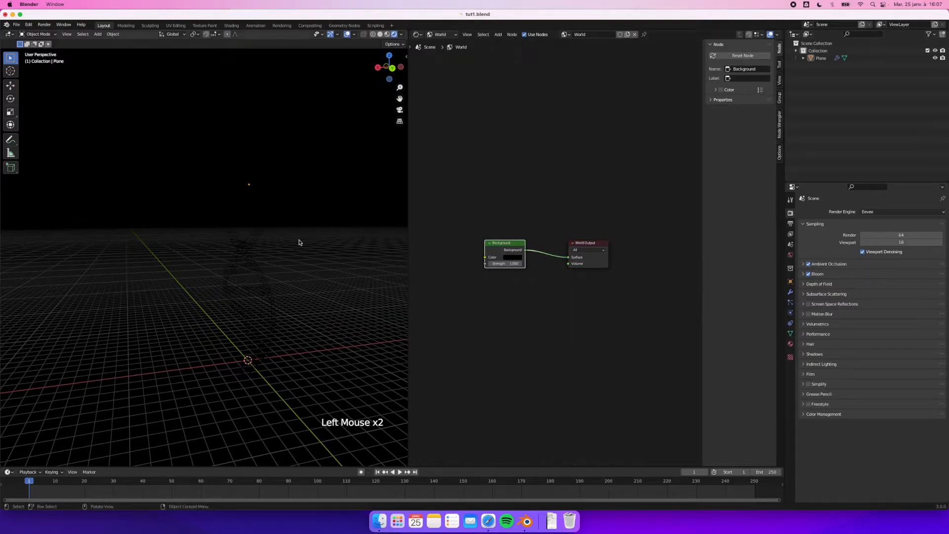
left_click(246, 256)
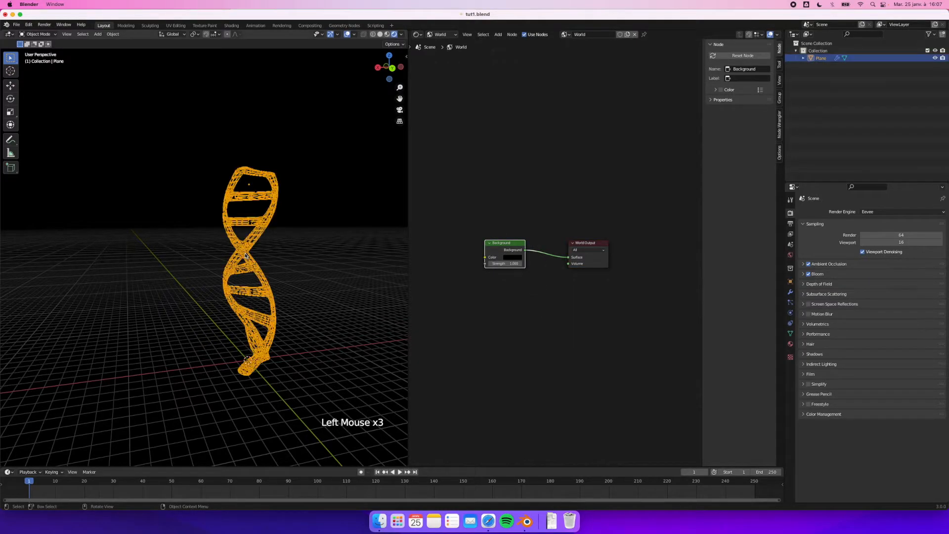
mouse_move(297, 240)
middle_mouse_down()
mouse_move(278, 246)
mouse_move(286, 243)
middle_mouse_up()
left_click(283, 242)
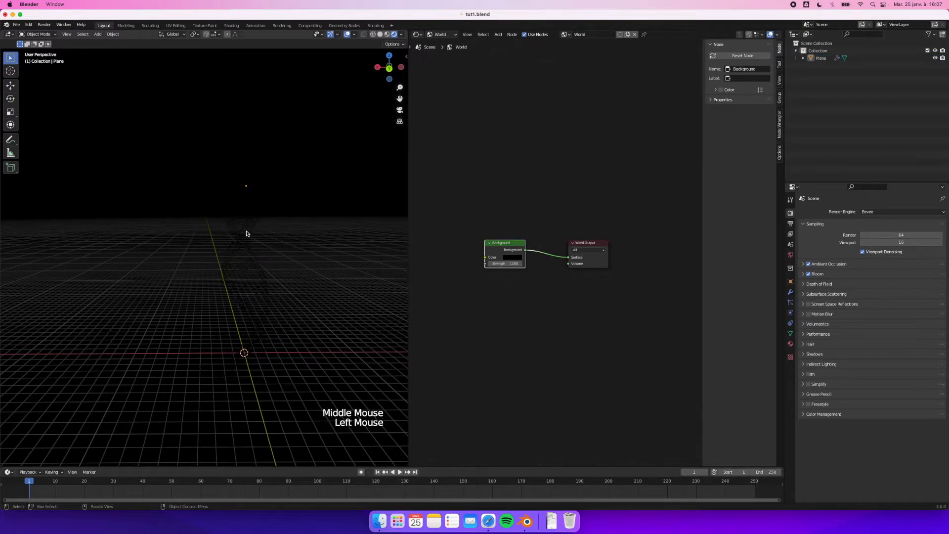
left_click(246, 232)
left_click(578, 321)
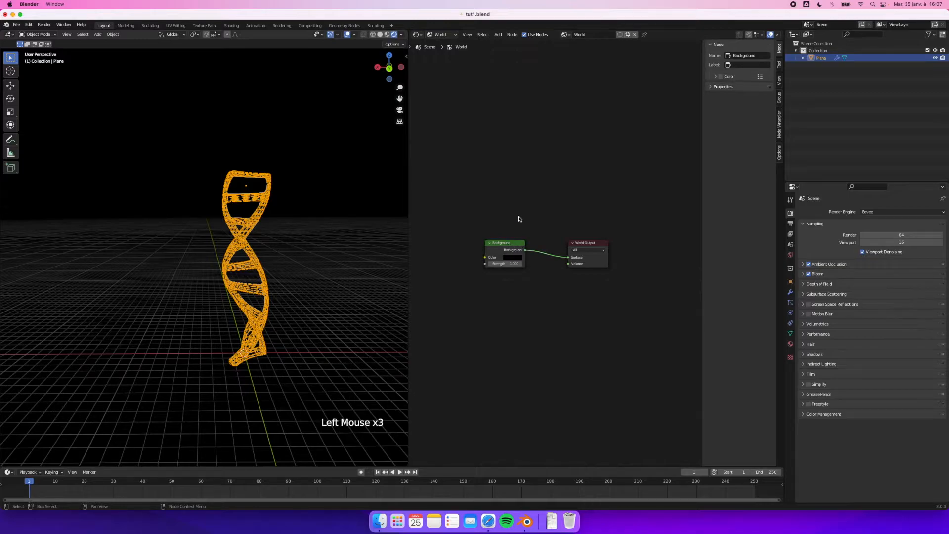
Duplicate the World Background node and place the copy below the original
left_click(514, 246)
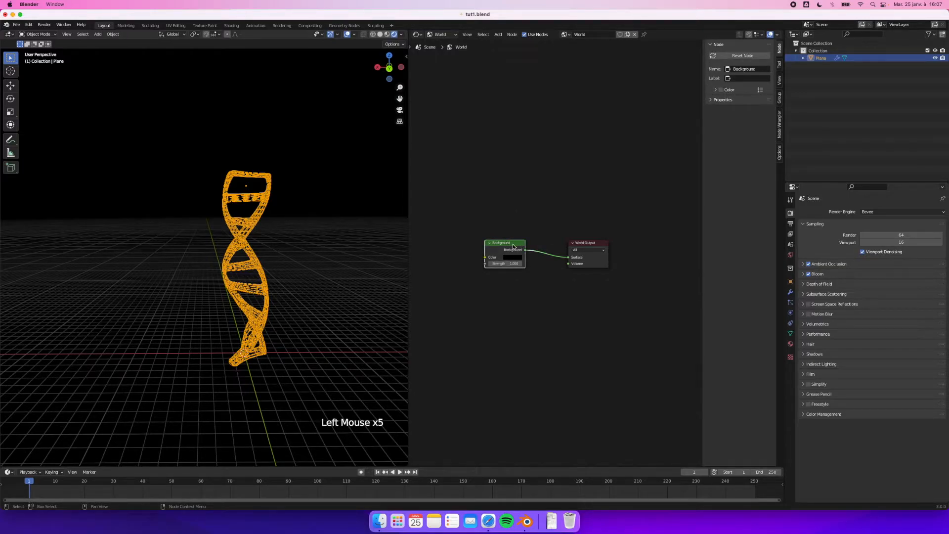
key("shift+d")
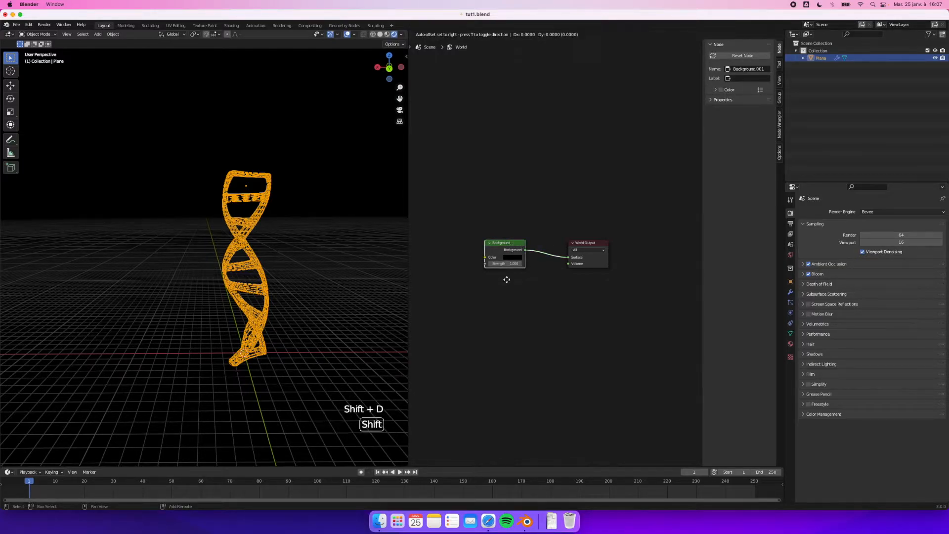
left_click(518, 302)
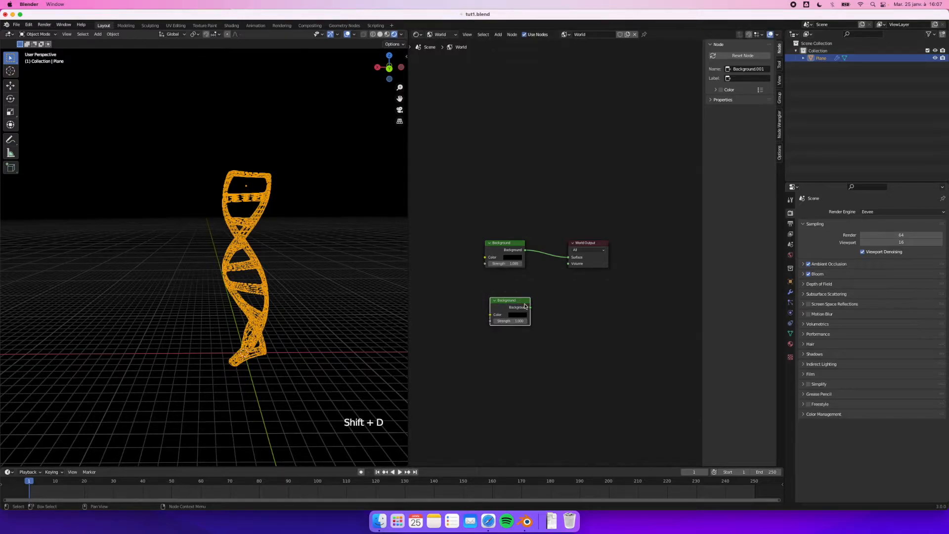
left_click_drag(523, 305, 514, 306)
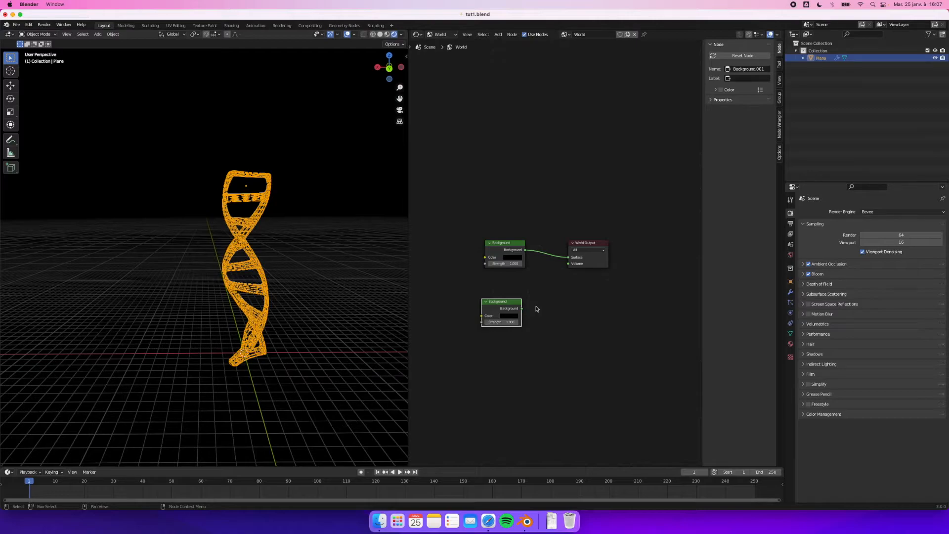
Insert a Mix Shader between the Background and World Output nodes and connect the duplicated Background to its second Shader input
key("shift+a")
left_click(537, 308)
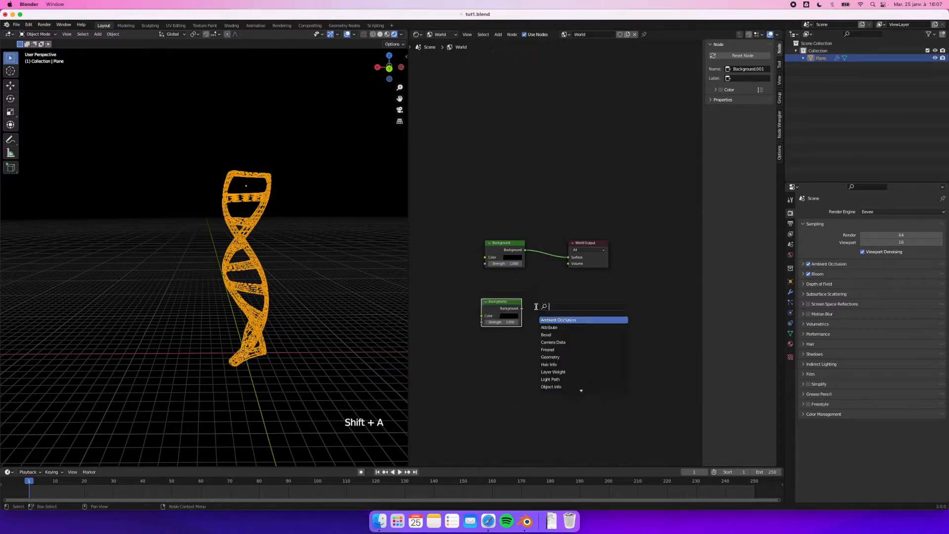
type("mix")
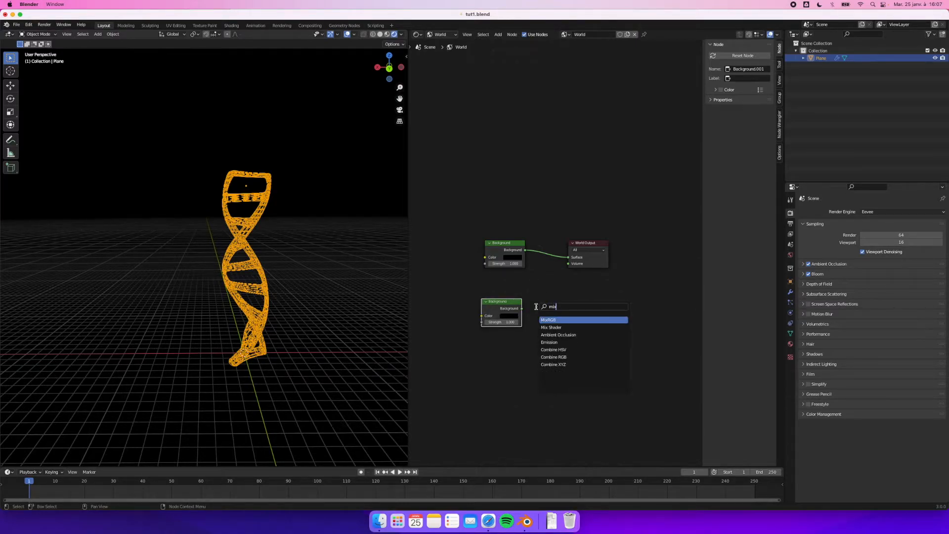
left_click(556, 328)
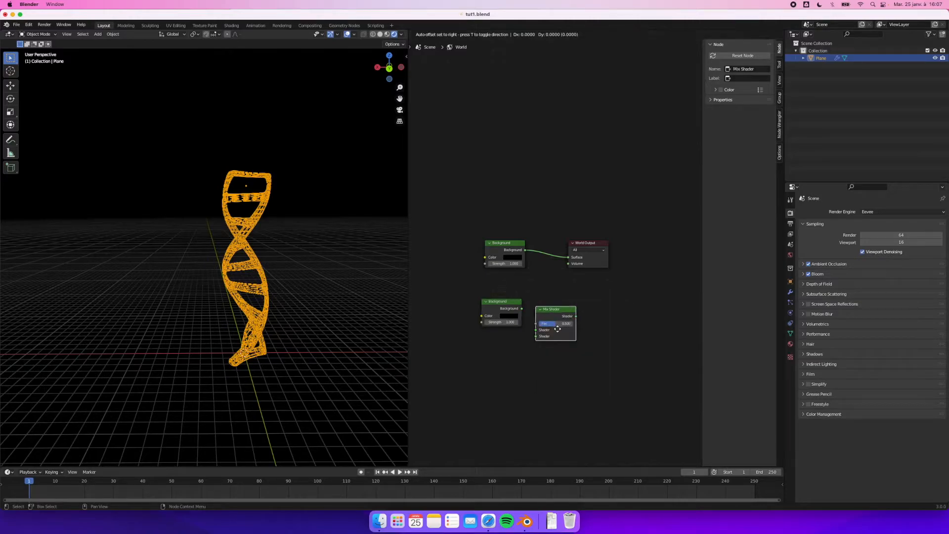
left_click(548, 257)
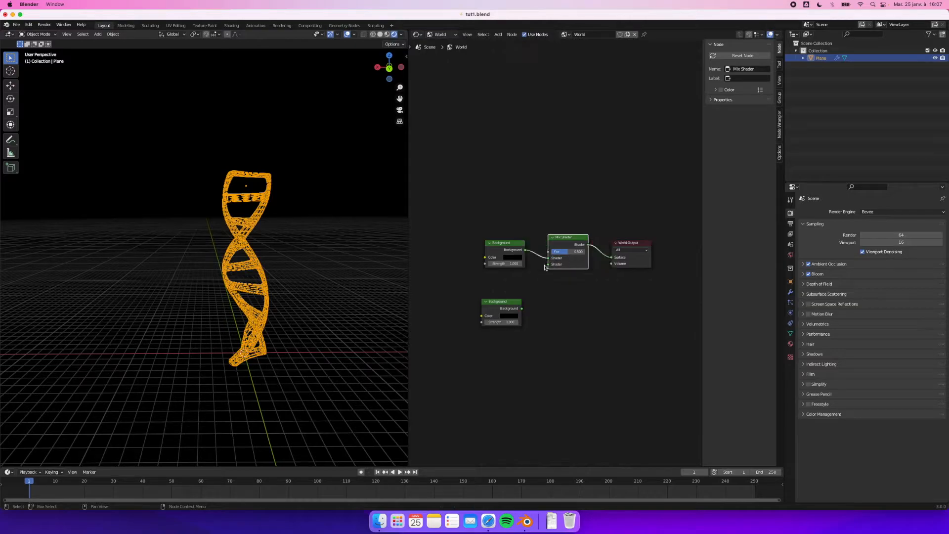
left_click_drag(523, 310, 548, 265)
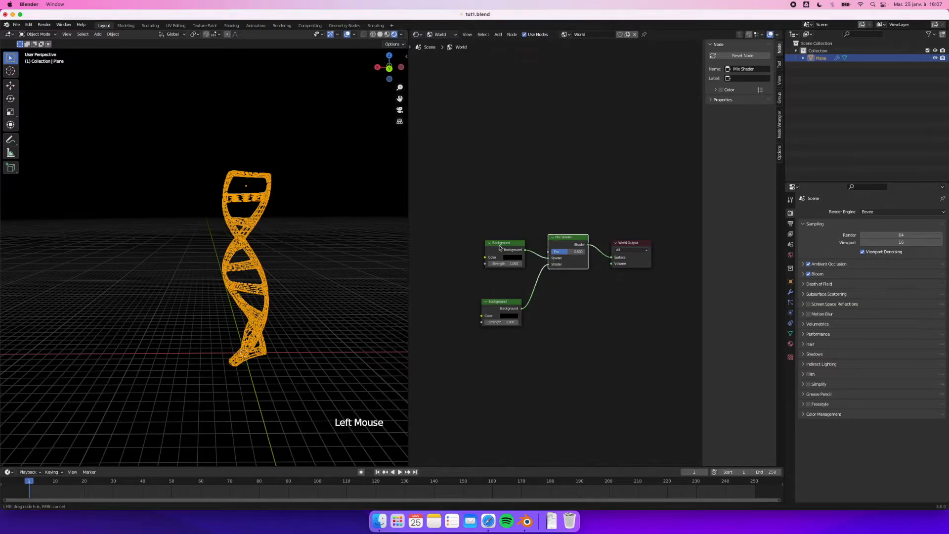
left_click_drag(498, 243, 487, 244)
Add a Light Path node above the Background nodes and connect its Is Camera Ray output to the Mix Shader's Fac
middle_click_drag(554, 349, 573, 375)
key("shift+a")
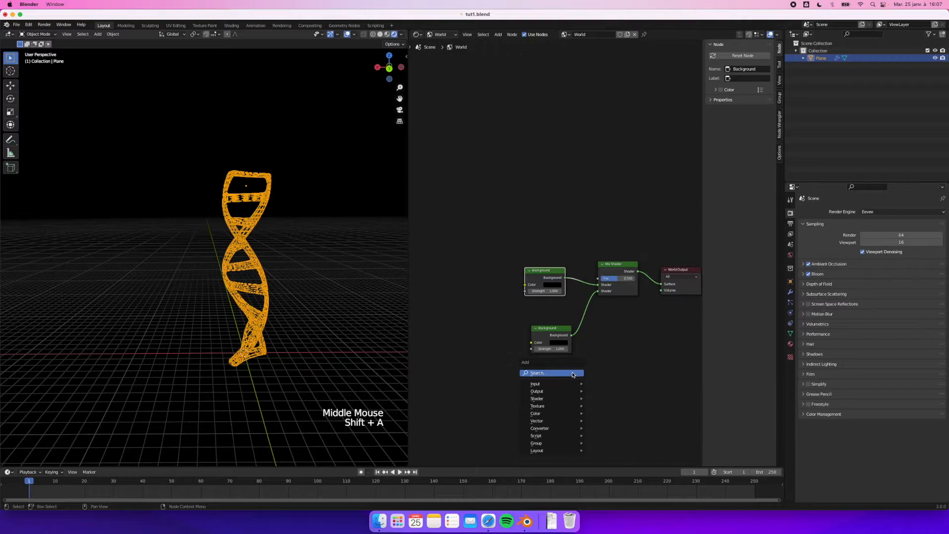
left_click(572, 374)
type("light")
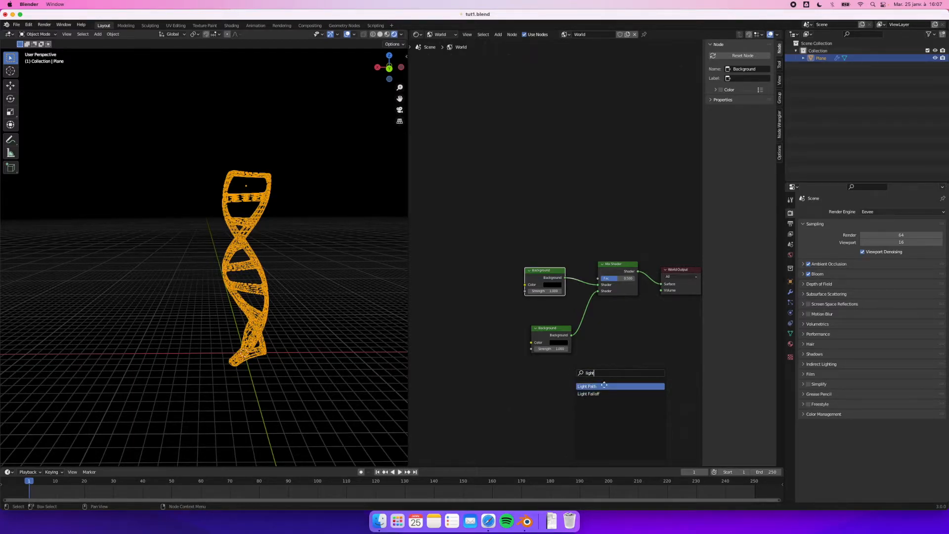
left_click(589, 386)
left_click(558, 159)
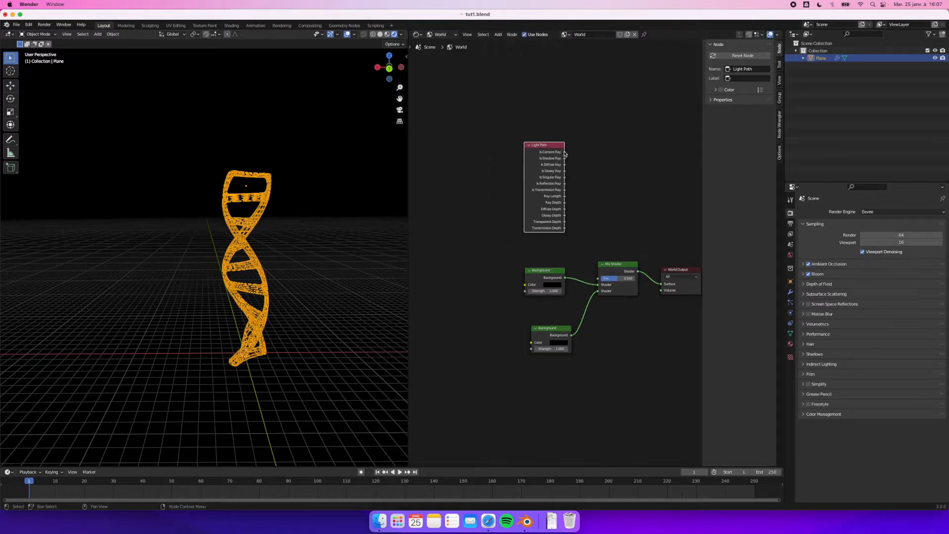
left_click_drag(565, 153, 598, 278)
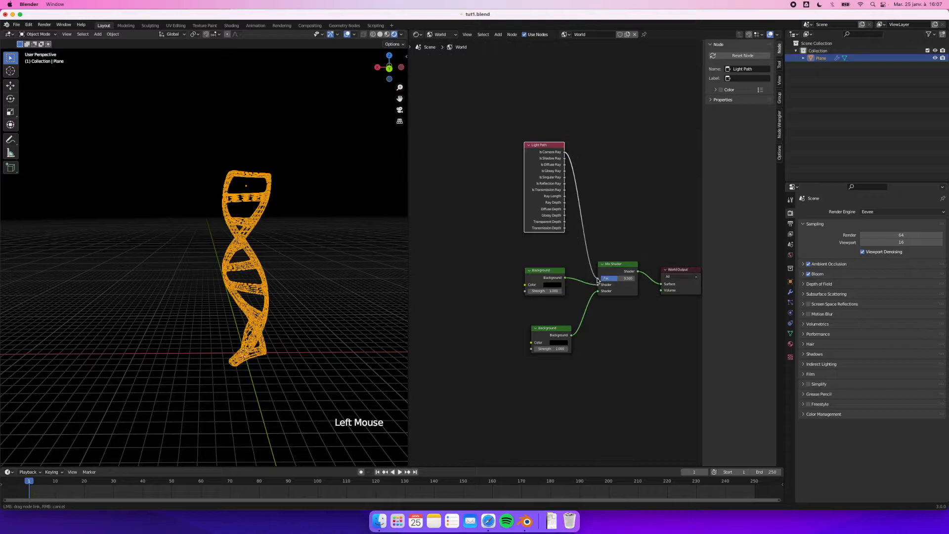
left_click_drag(557, 142, 544, 143)
left_click(308, 265)
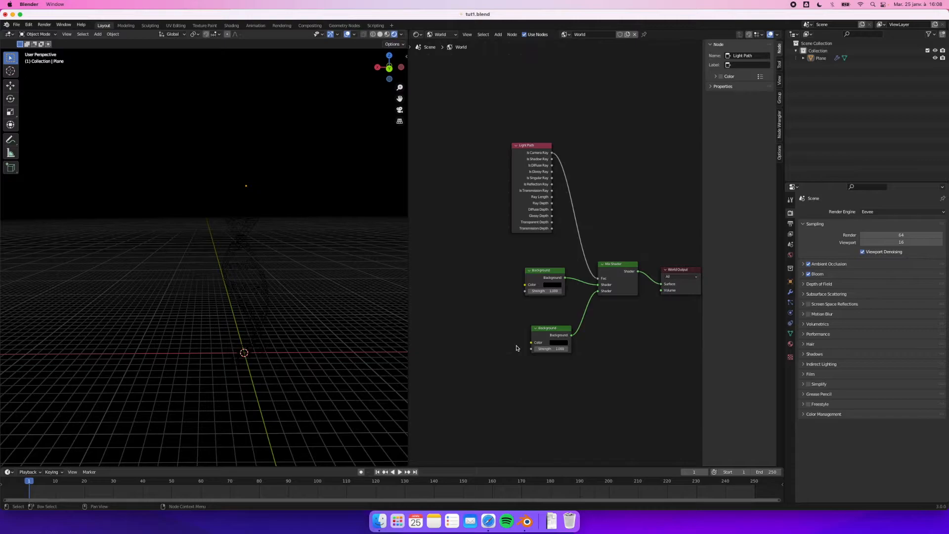
Add an Environment Texture node beside the upper Background node and connect its Color output to that Background's Color
key("shift+a")
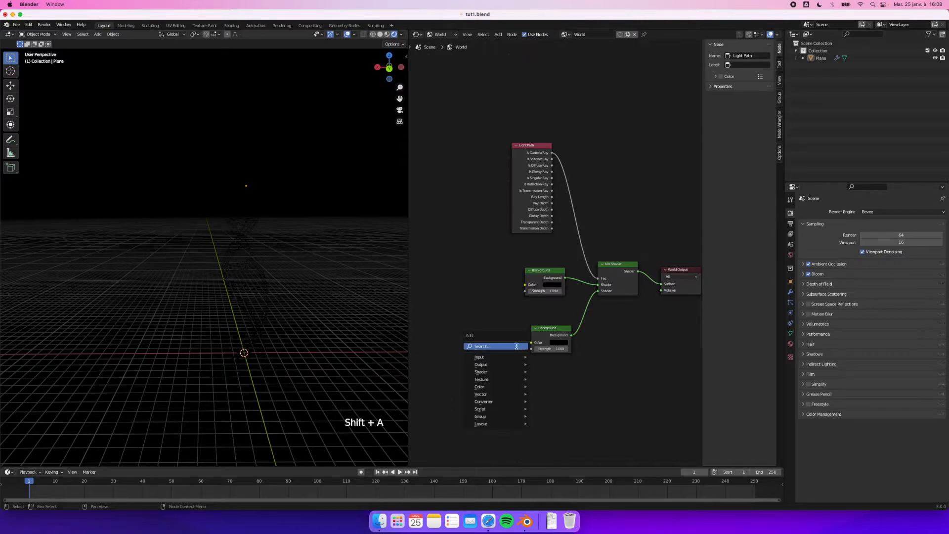
left_click(517, 347)
type("env")
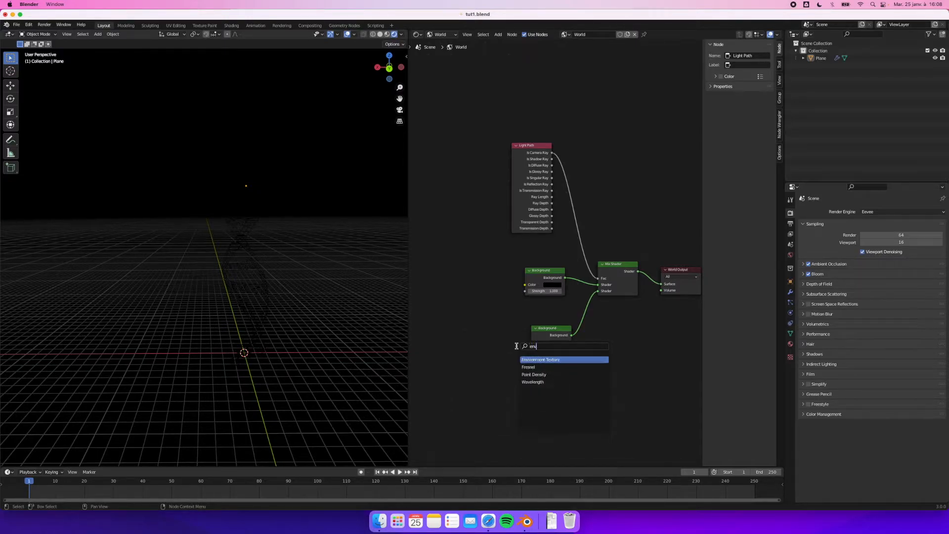
type("i")
left_click(548, 360)
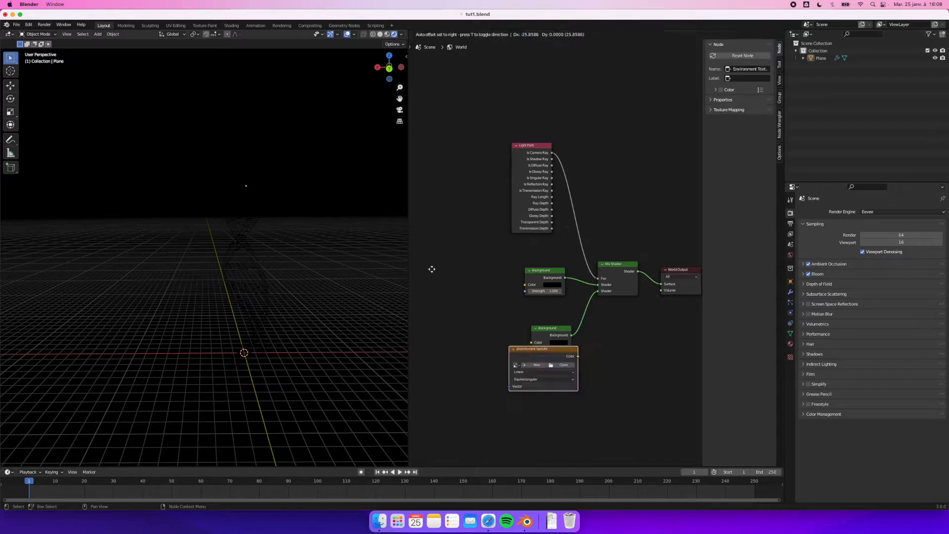
left_click(483, 271)
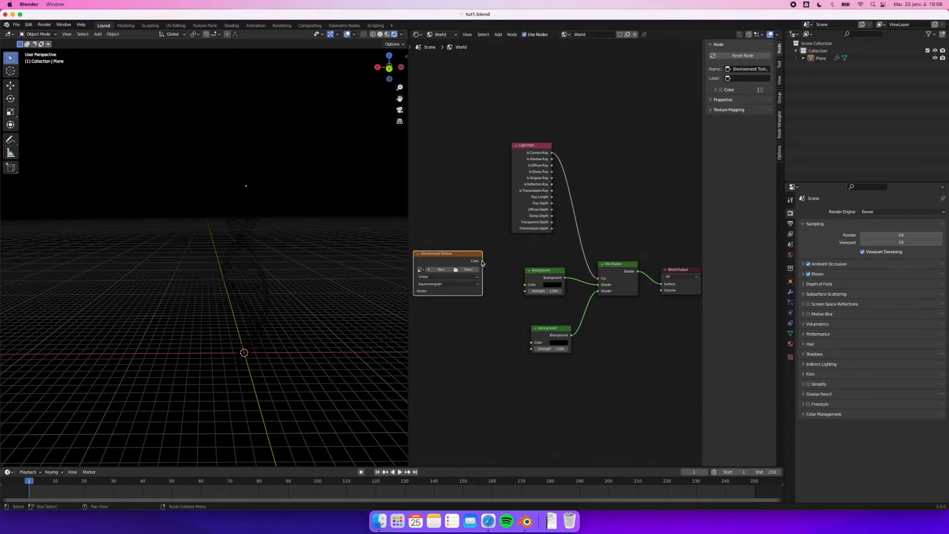
left_click_drag(482, 260, 527, 288)
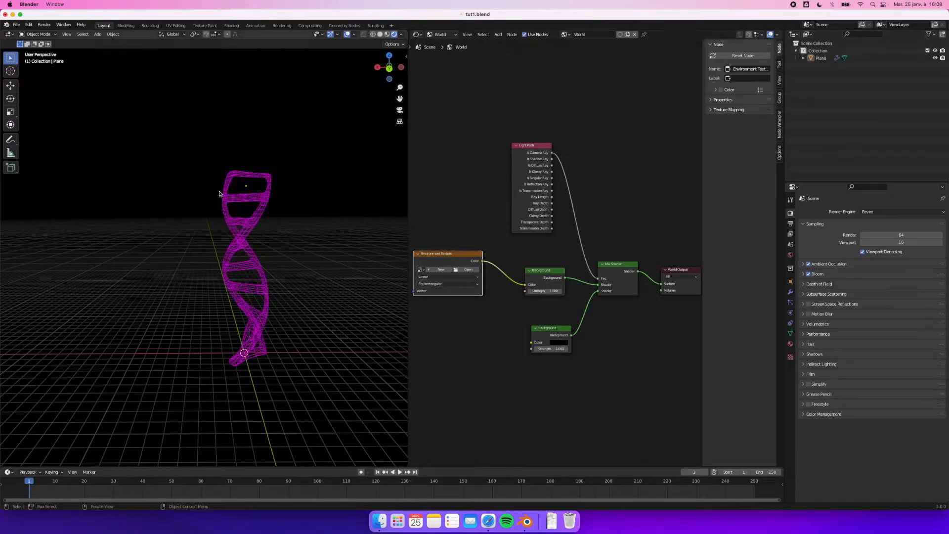
middle_click_drag(488, 360, 540, 376)
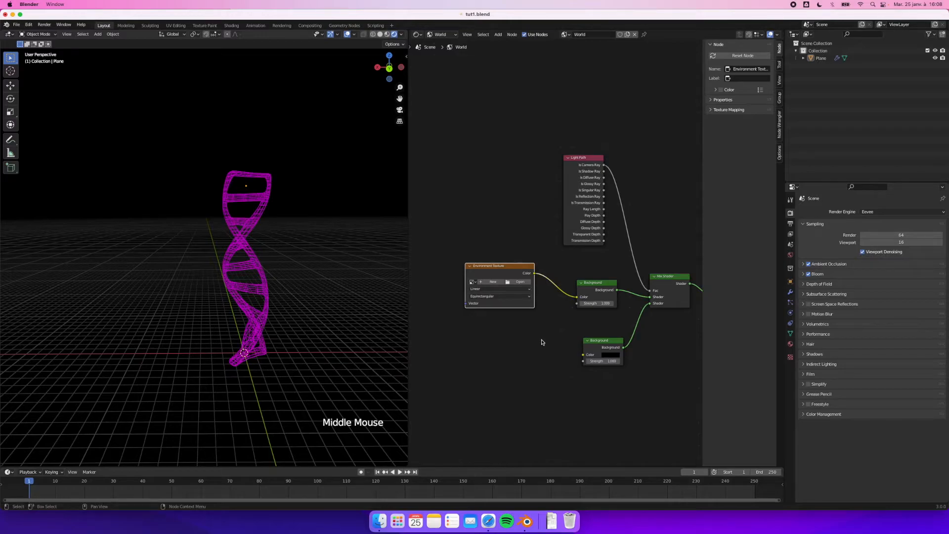
left_click_drag(499, 271, 489, 270)
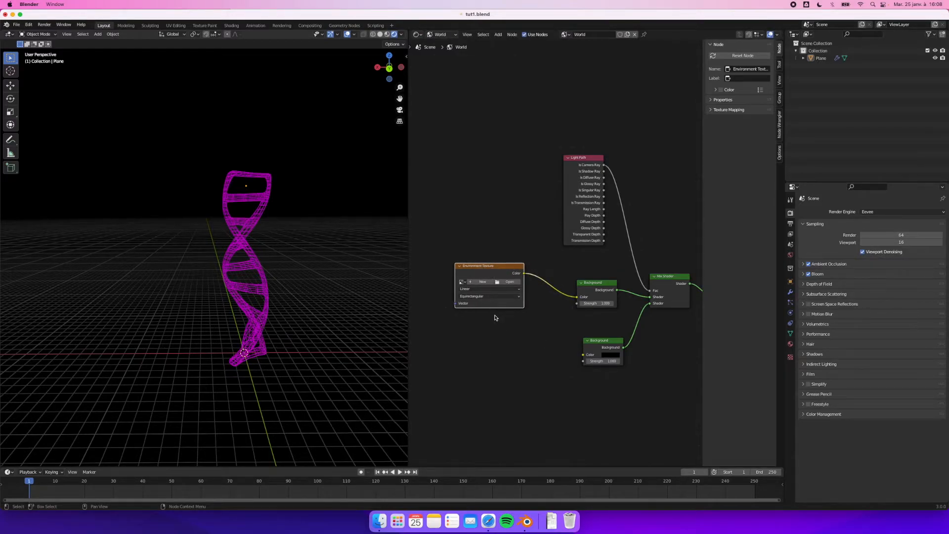
Switch to Safari and browse the HDRIs collection from the Poly Haven home page
left_click(488, 521)
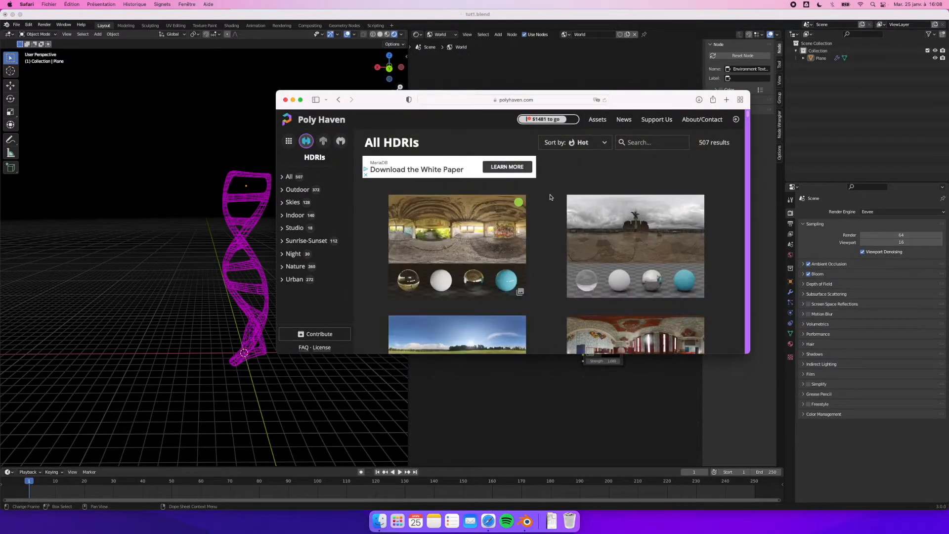
left_click(310, 120)
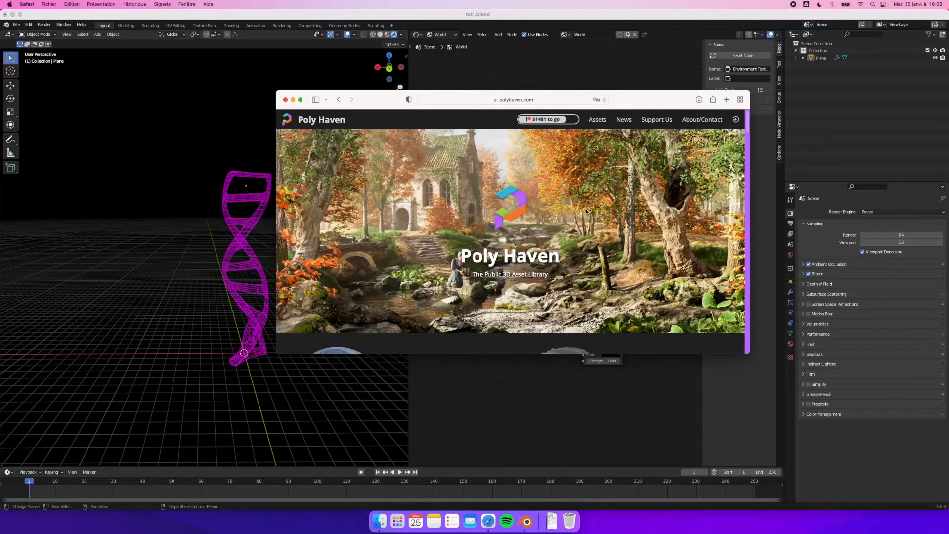
scroll(514, 217, "down", 5)
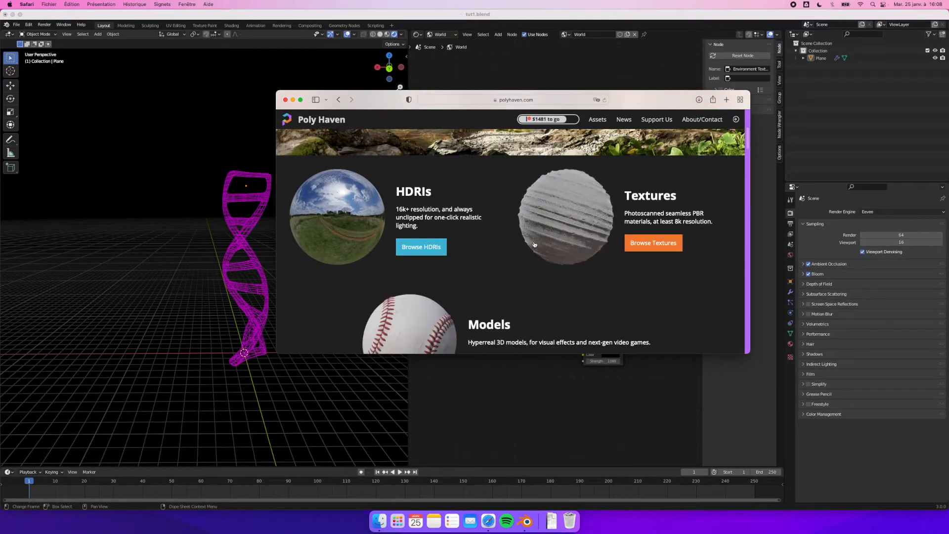
left_click(416, 248)
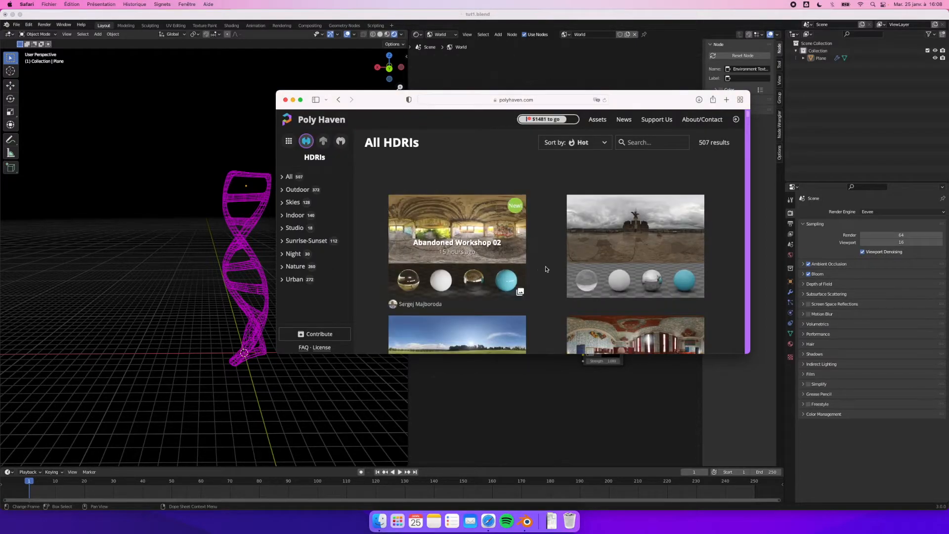
scroll(748, 117, "down", 5)
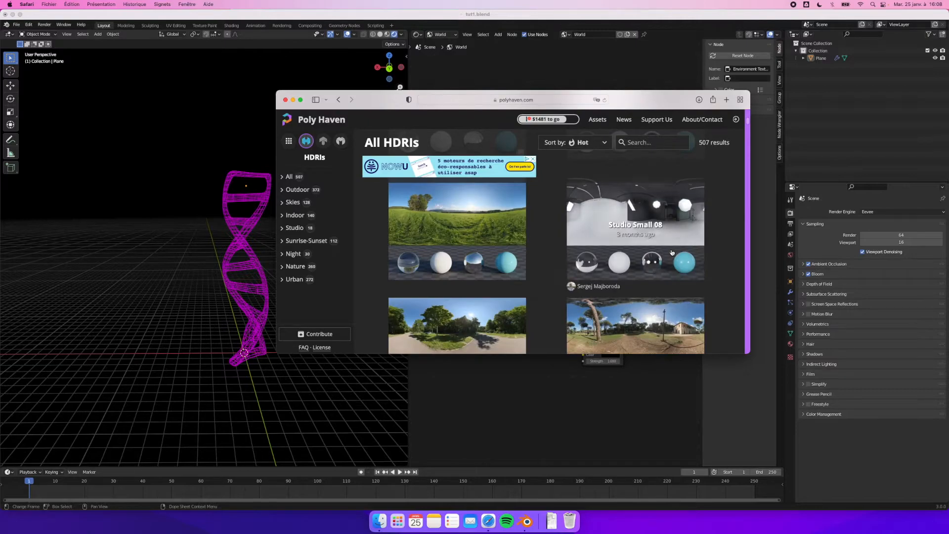
scroll(568, 272, "down", 5)
scroll(503, 312, "down", 5)
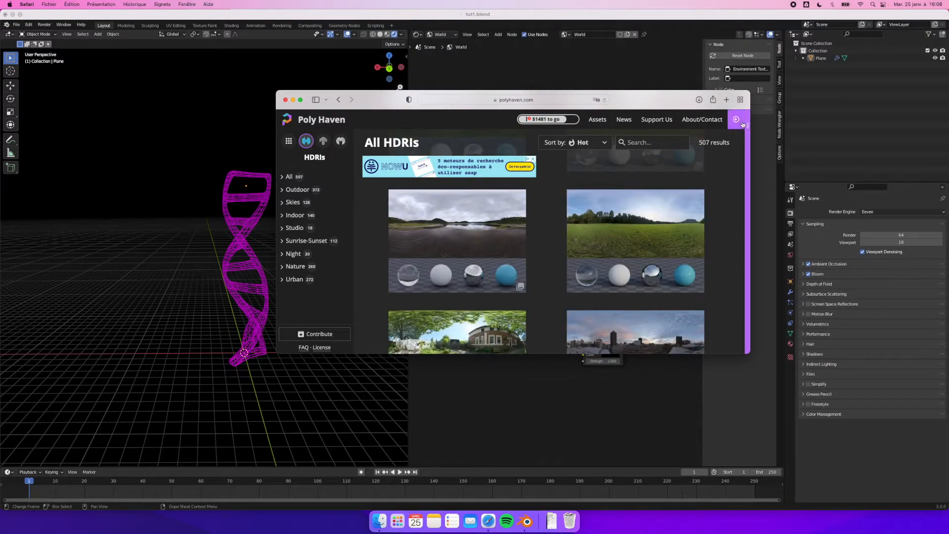
left_click_drag(749, 126, 748, 137)
Search the Poly Haven HDRIs for "christmas" and look through the Christmas Photo Studio environments
left_click(643, 142)
type("christmas")
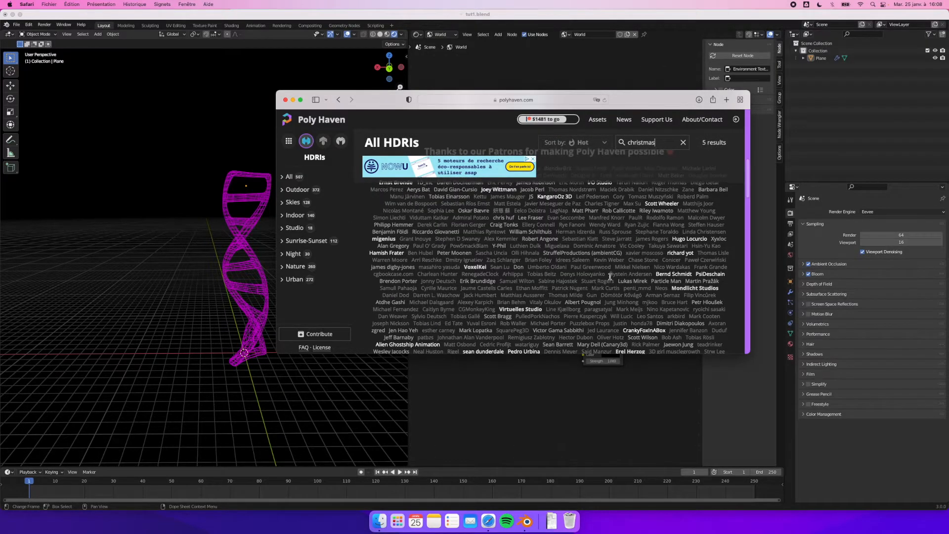
scroll(605, 263, "down", 4)
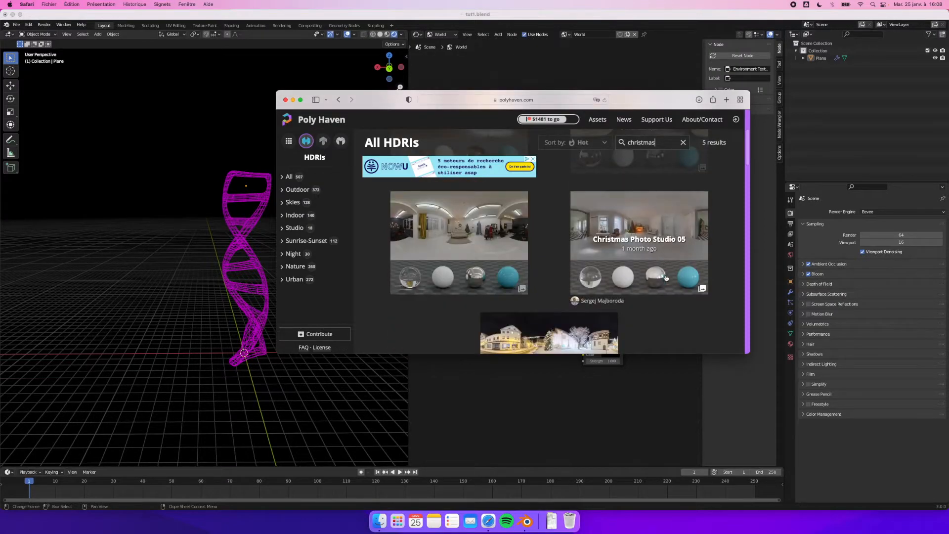
scroll(666, 278, "up", 1)
scroll(481, 234, "up", 1)
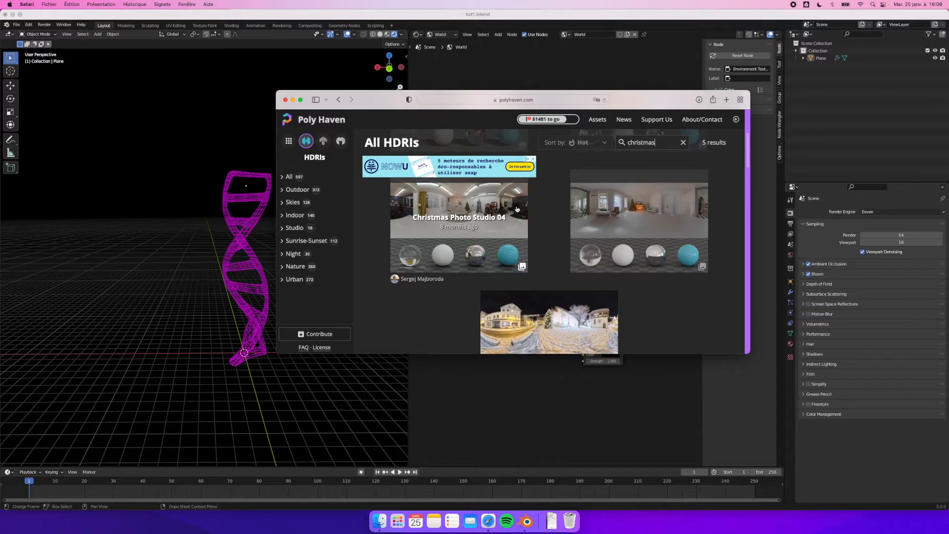
scroll(507, 219, "up", 1)
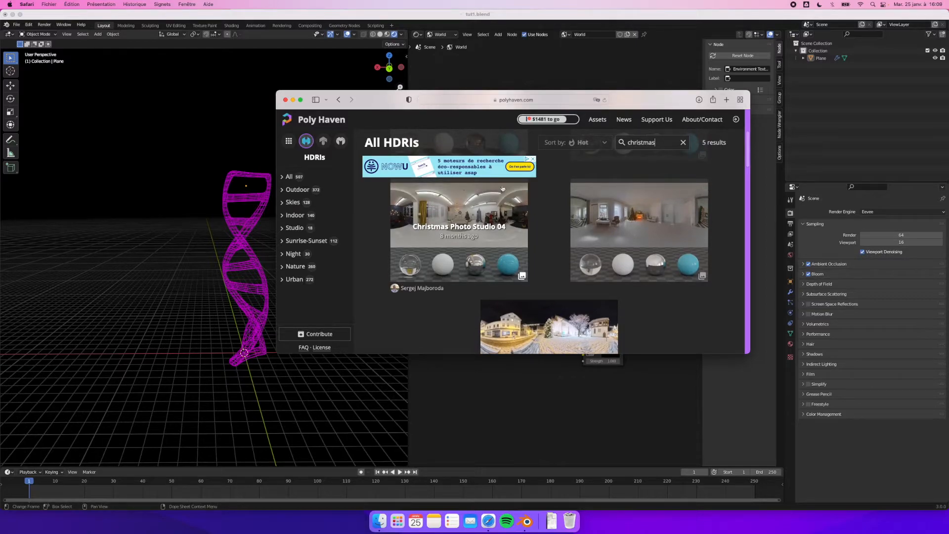
Return to Blender and load christmas_photo_studio_04_1k.exr into the Environment Texture node
left_click(293, 100)
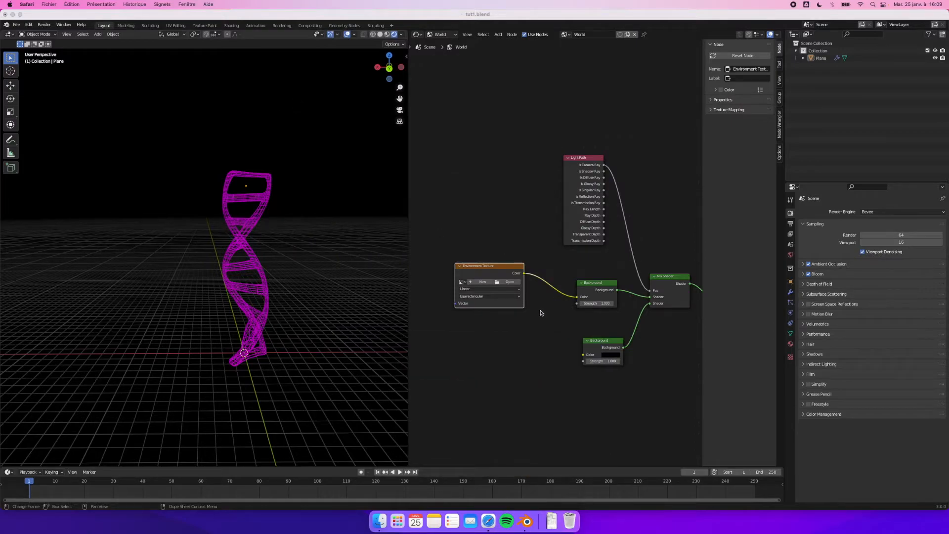
left_click(503, 269)
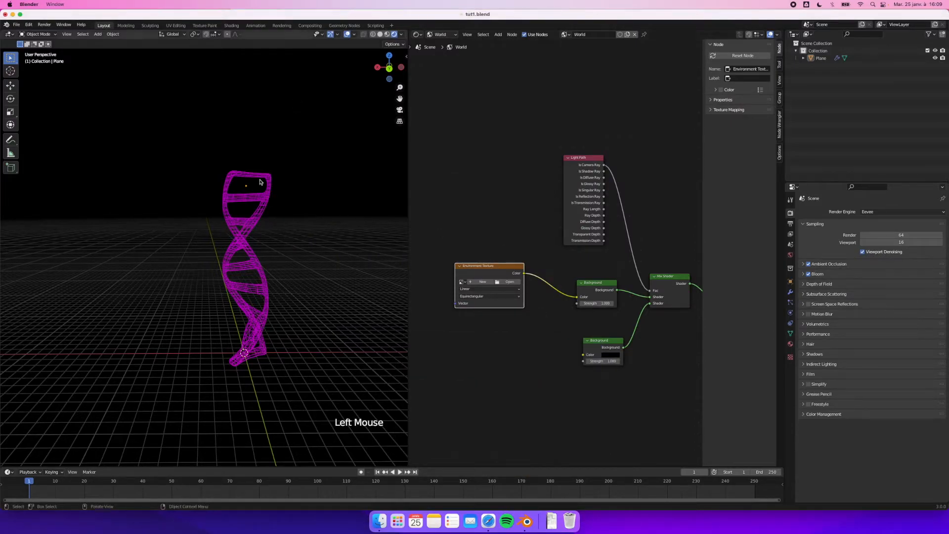
left_click(509, 282)
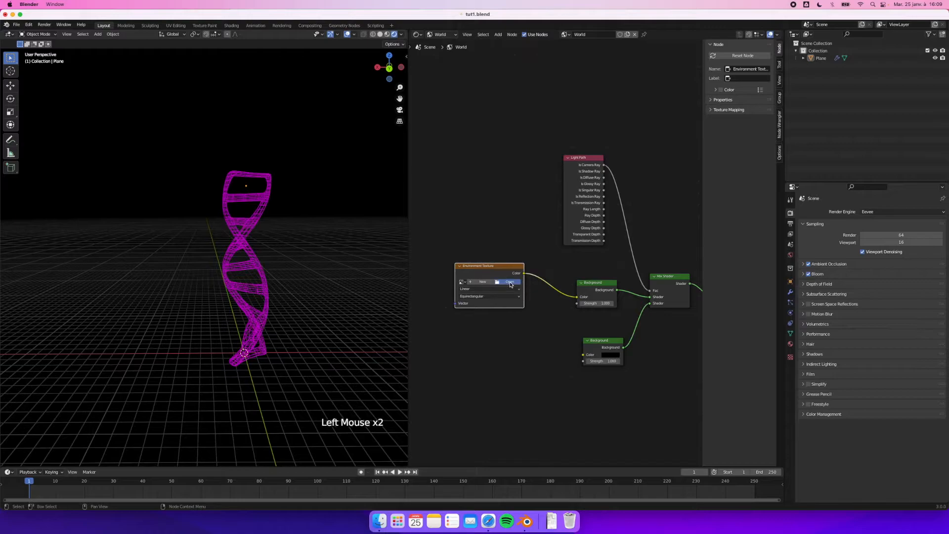
left_click(508, 201)
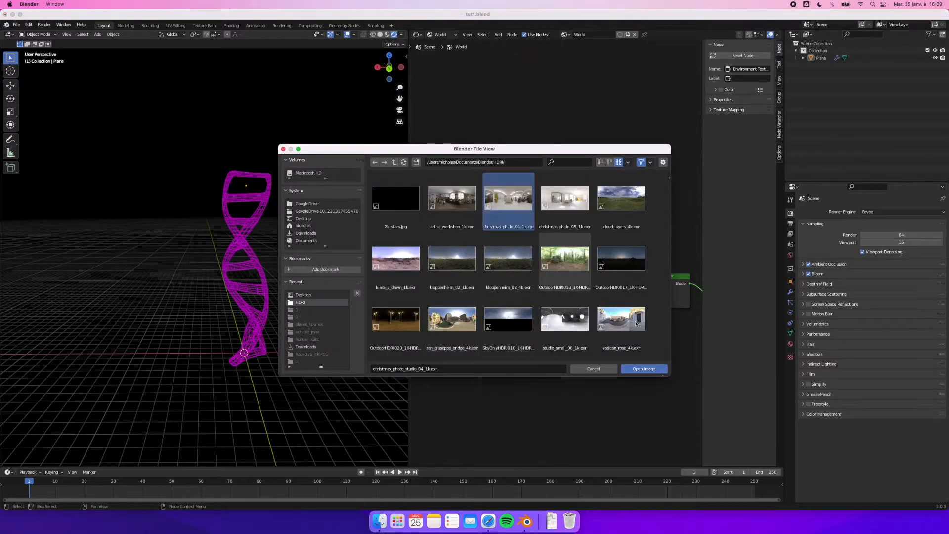
left_click(653, 370)
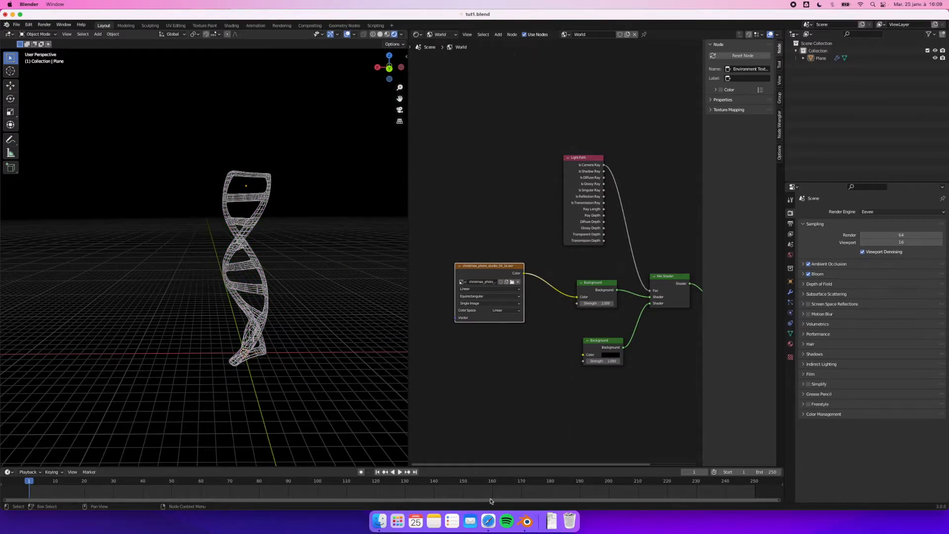
Switch to Safari, view the resolution options for the Christmas Photo Studio 04 HDRI, and return to Blender
left_click(488, 520)
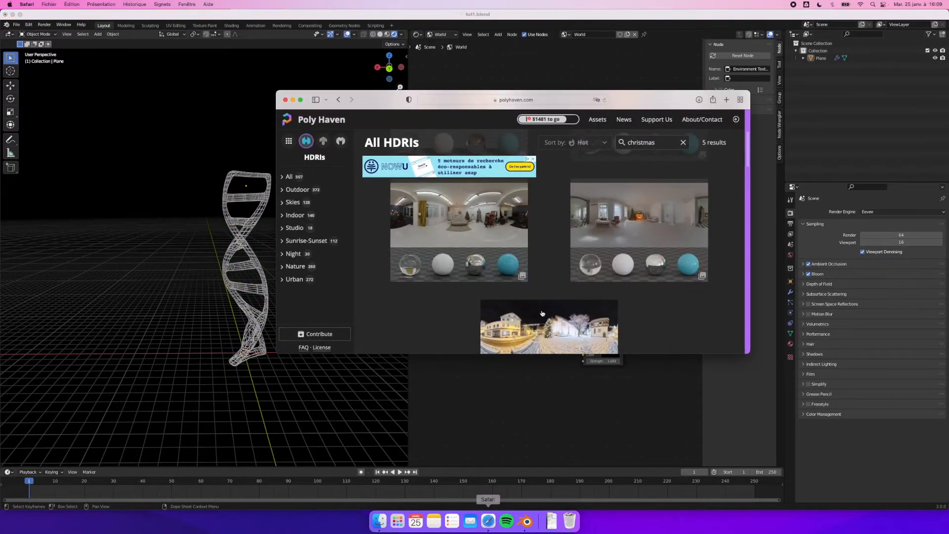
left_click(479, 212)
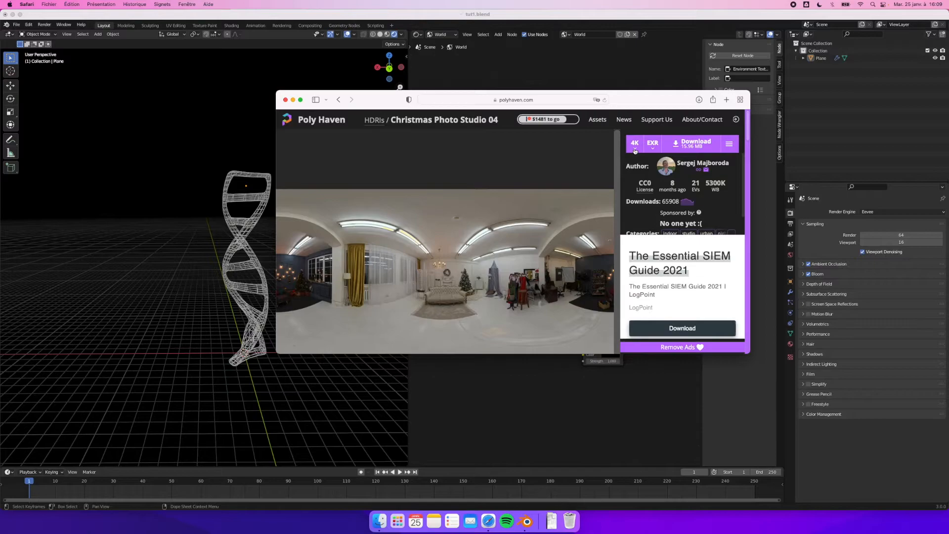
left_click(635, 146)
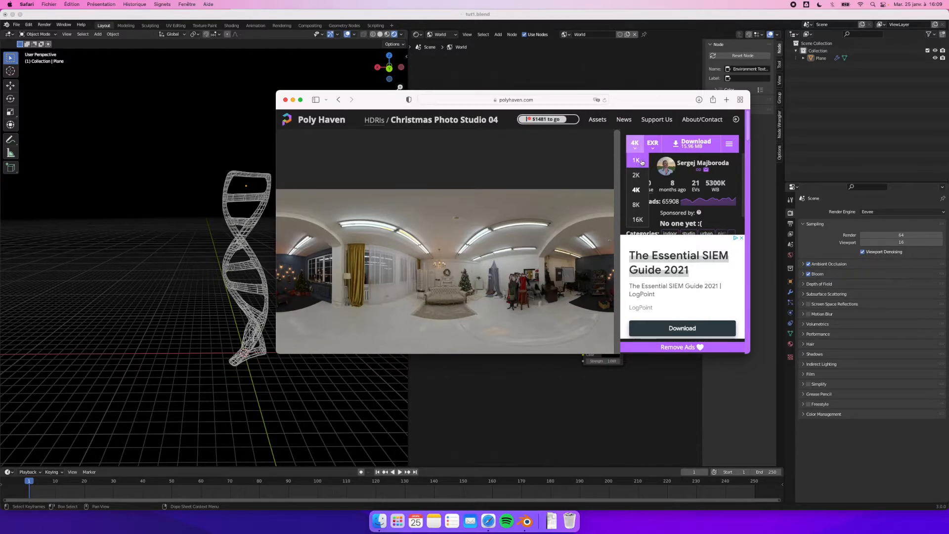
left_click(293, 101)
left_click(498, 256)
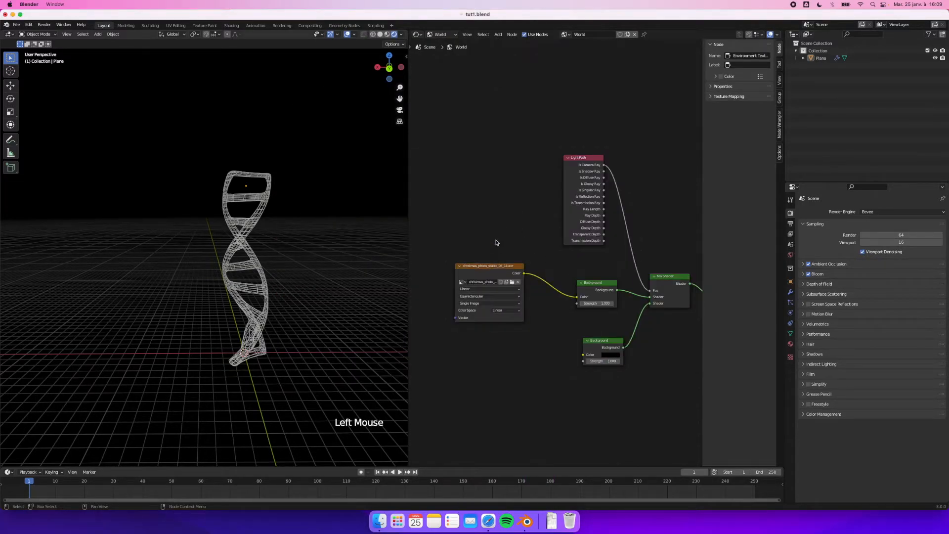
left_click(505, 270)
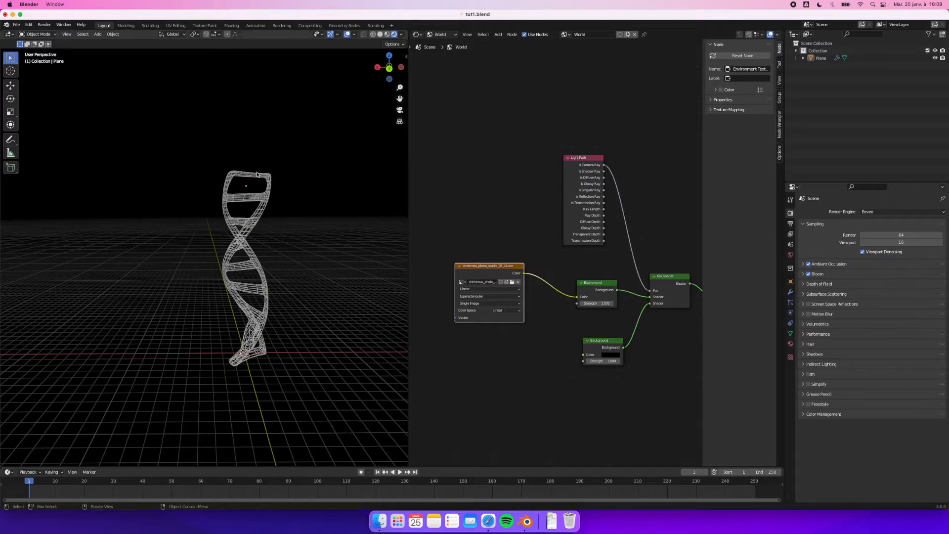
Select the DNA helix and switch the shader editor from World to Object shading
scroll(254, 257, "up", 4)
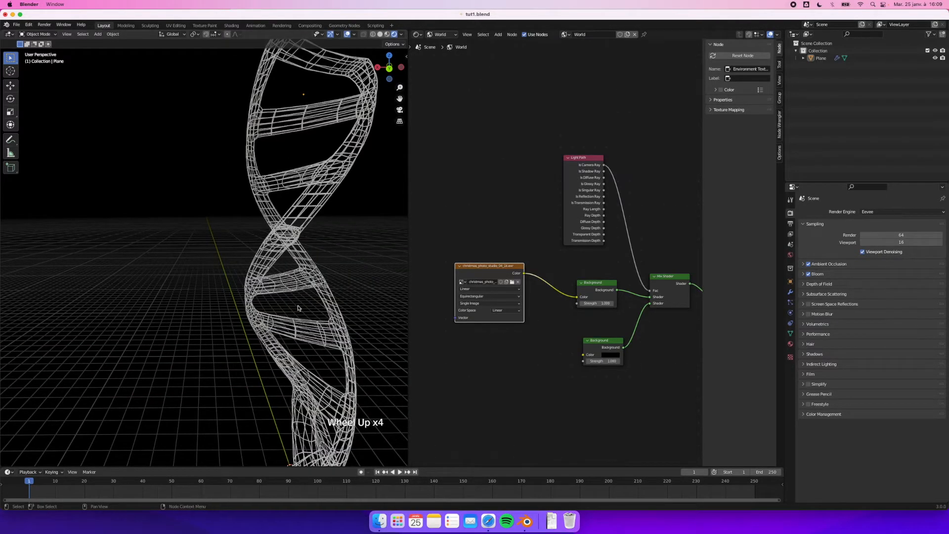
scroll(295, 306, "down", 2)
scroll(296, 307, "down", 1)
scroll(295, 308, "up", 2)
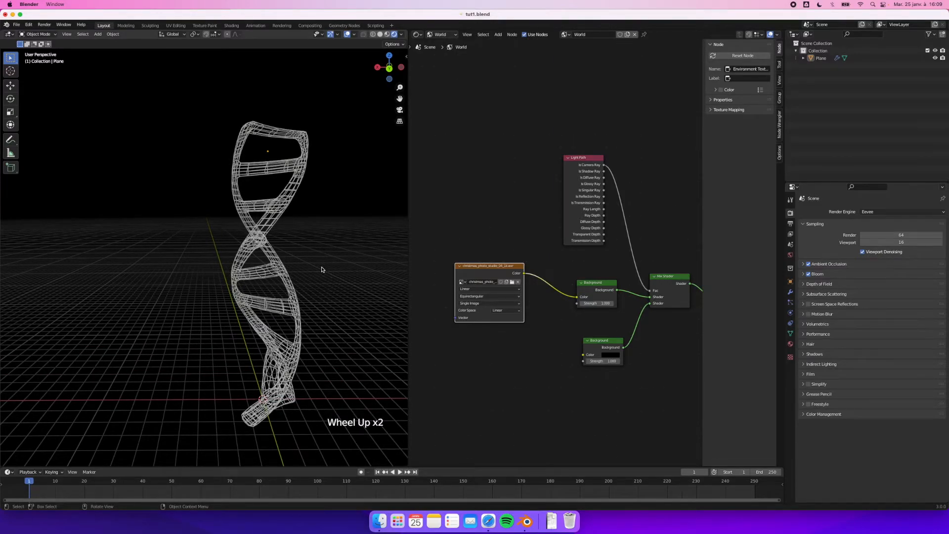
left_click(303, 170)
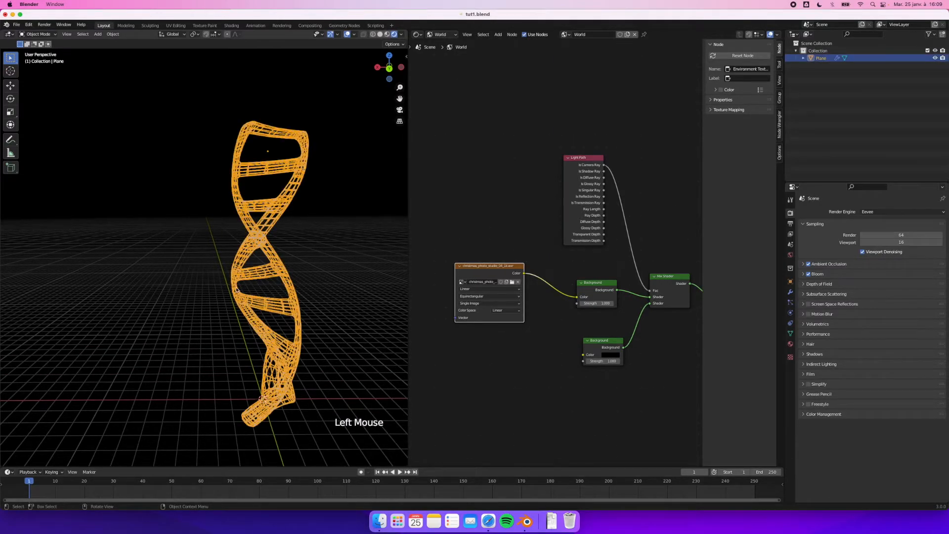
left_click(442, 34)
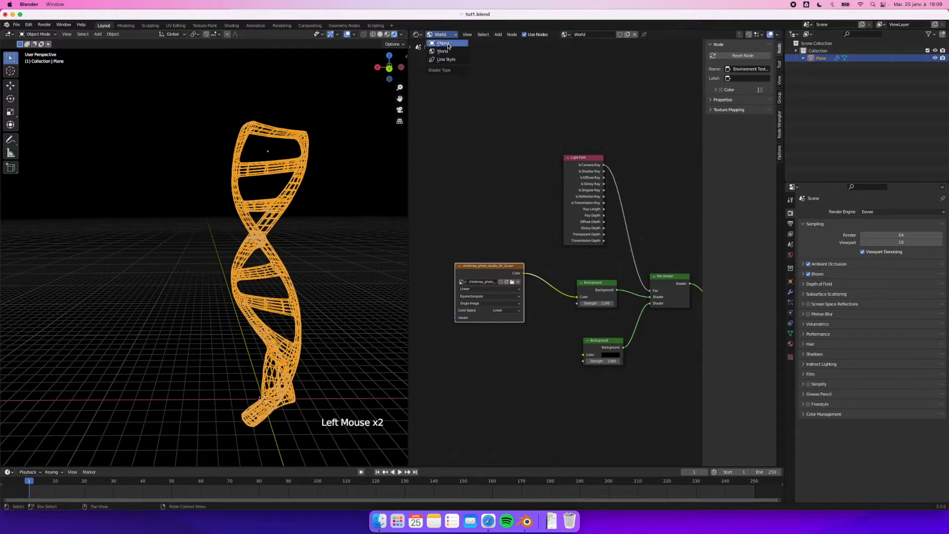
left_click(444, 43)
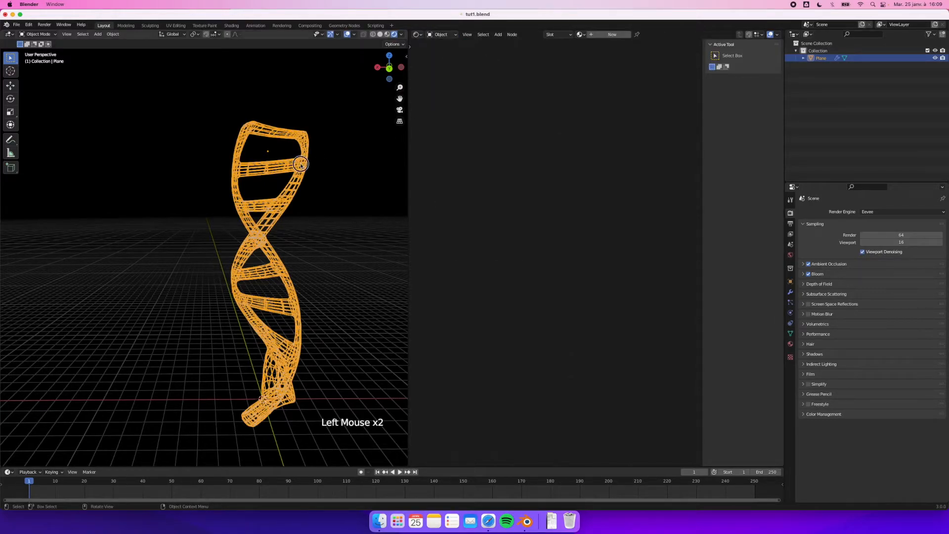
Create a new material for the helix and reposition its nodes in the shader editor
left_click(578, 254)
scroll(585, 261, "up", 2)
scroll(585, 260, "down", 2)
left_click(608, 34)
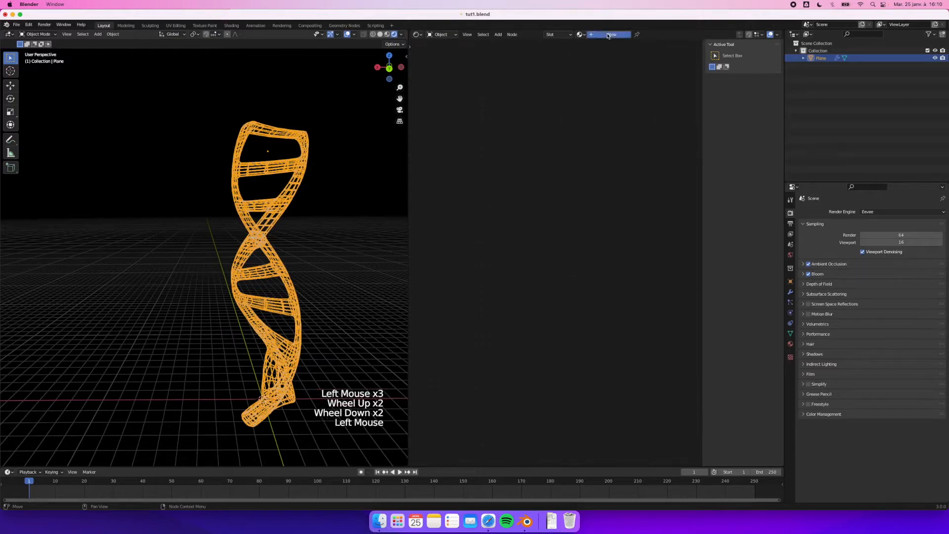
left_click_drag(638, 284, 545, 194)
left_click(628, 281)
left_click(612, 294)
left_click(333, 275)
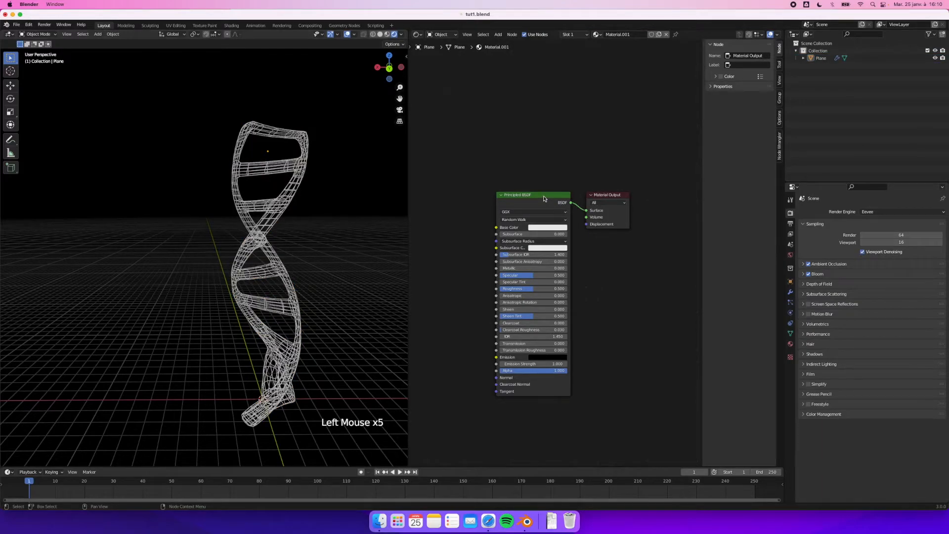
Set the Principled BSDF's Roughness to 0 and its Transmission to 1
left_click(544, 199)
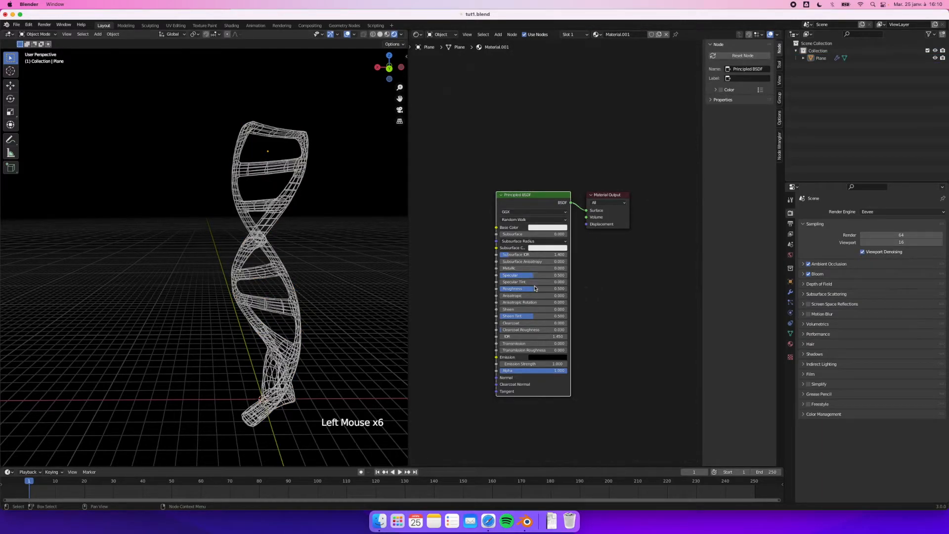
left_click_drag(535, 288, 500, 288)
left_click_drag(519, 343, 594, 343)
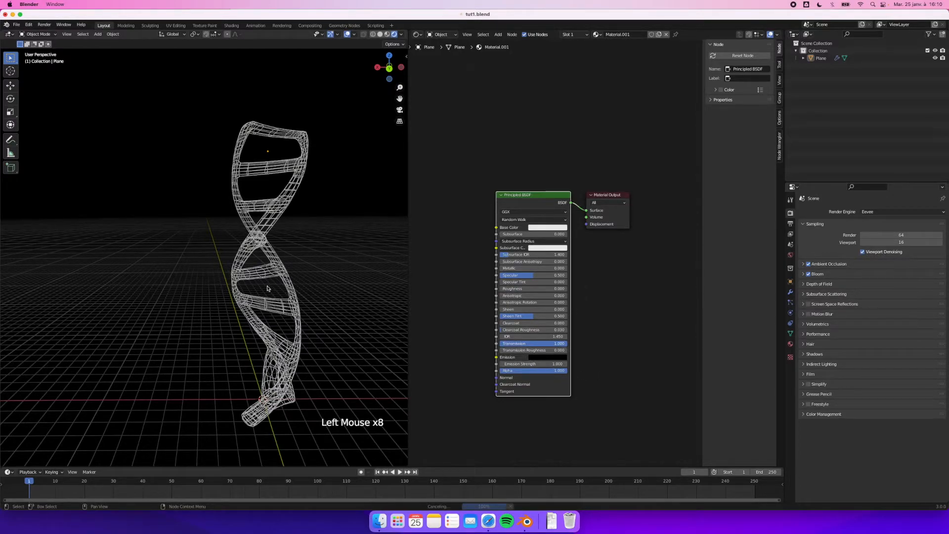
Examine the helix's wireframe struts up close and from several angles to judge the transmissive material
scroll(327, 292, "up", 2)
left_click(326, 294)
scroll(336, 304, "up", 3)
middle_click_drag(340, 310, 296, 277)
scroll(315, 232, "up", 4)
scroll(314, 232, "up", 2)
middle_click_drag(315, 232, 336, 259)
scroll(337, 259, "up", 3)
scroll(346, 265, "down", 10)
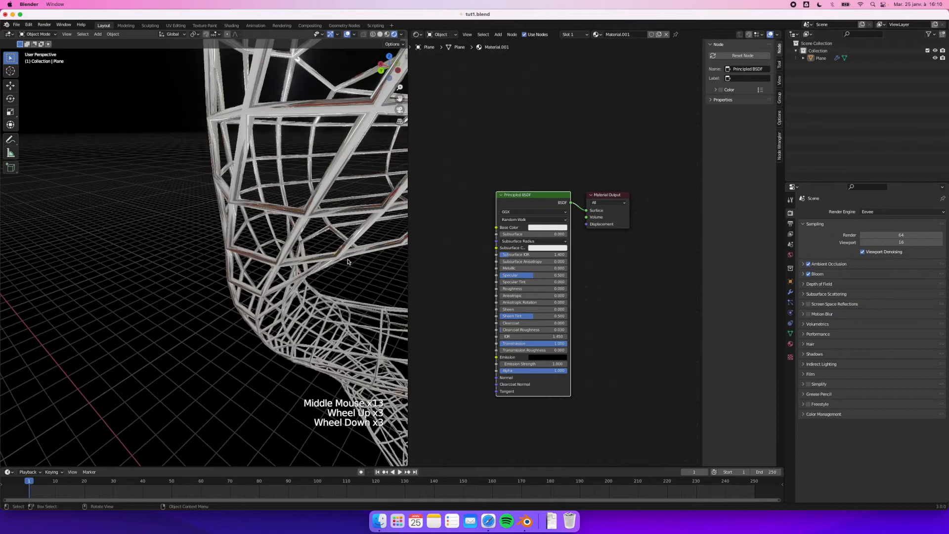
scroll(346, 265, "down", 3)
scroll(337, 268, "up", 3)
middle_click_drag(329, 267, 304, 264)
Move the Principled BSDF away from the Material Output and add a Glass BSDF node below it
left_click(617, 270)
left_click_drag(554, 197, 506, 70)
left_click(557, 297)
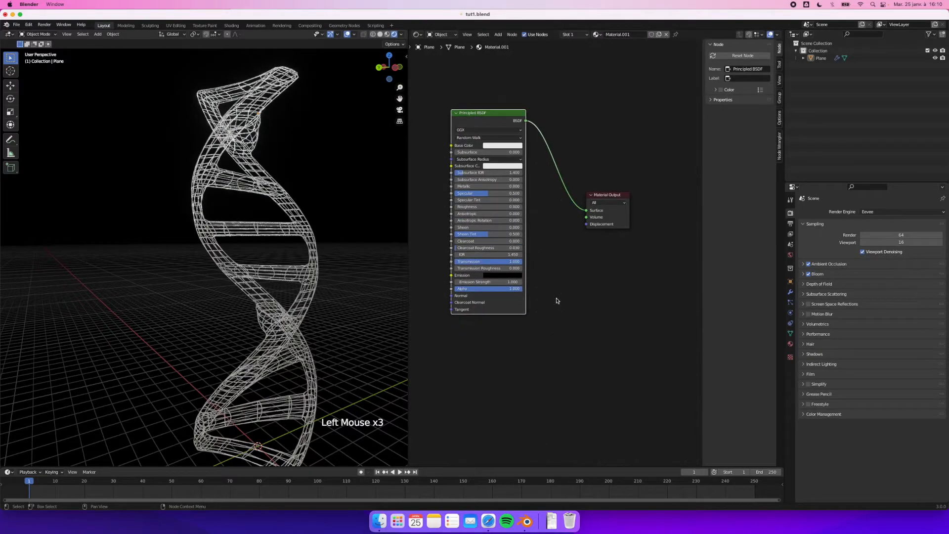
key("shift+a")
left_click(557, 298)
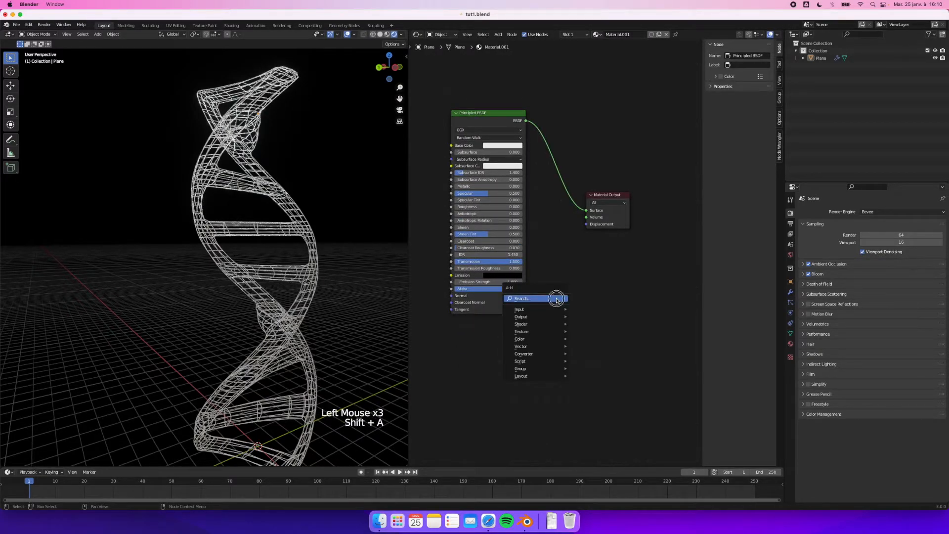
type("glass")
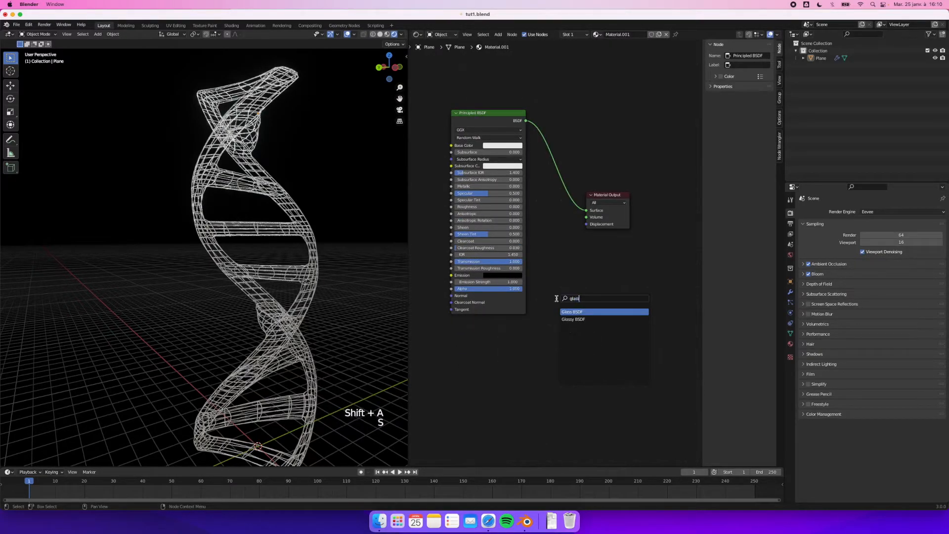
left_click(580, 311)
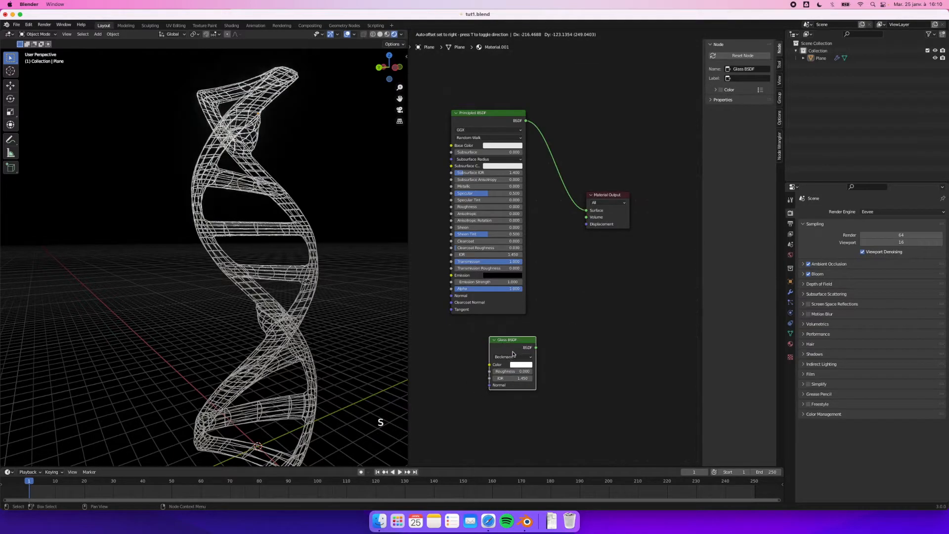
left_click(514, 352)
Replace the Principled BSDF by deleting it and connecting the Glass BSDF output to the Material Output's Surface
left_click(479, 116)
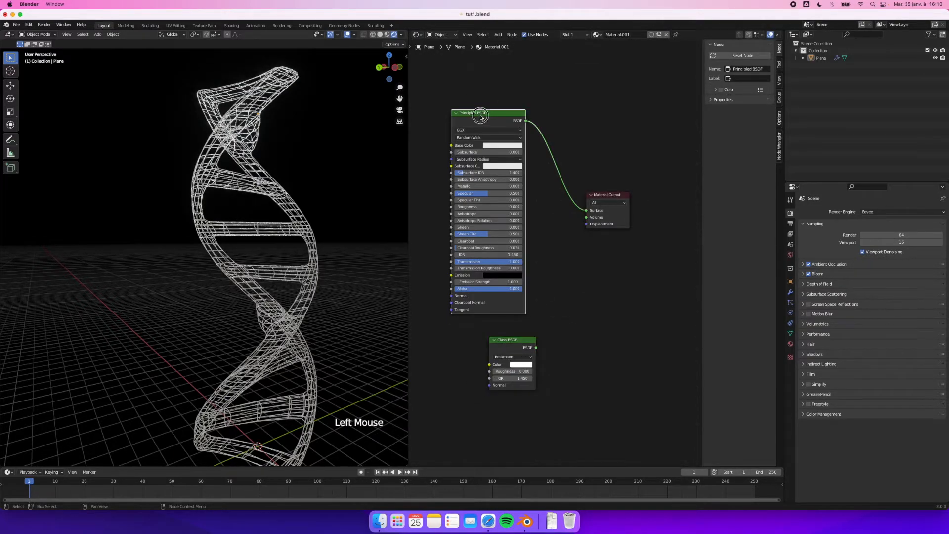
key("x")
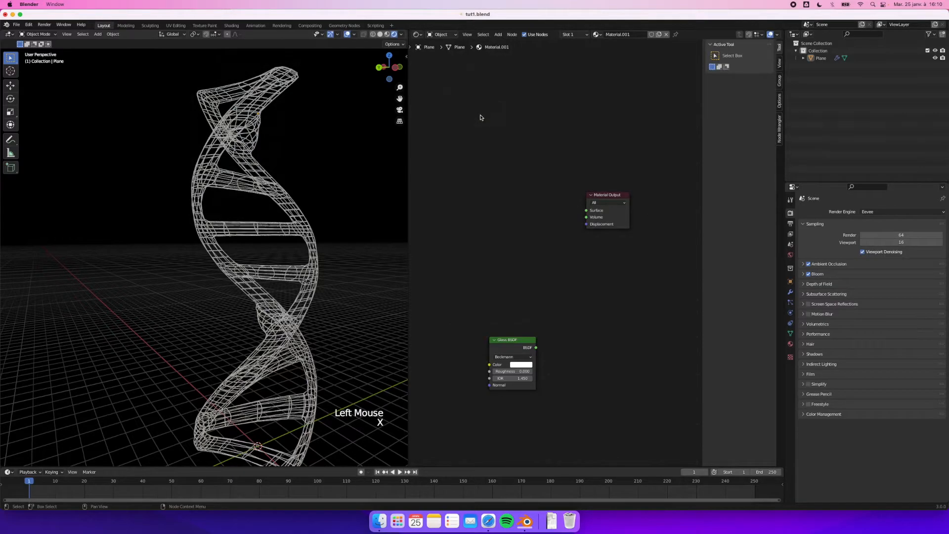
left_click_drag(500, 340, 588, 211)
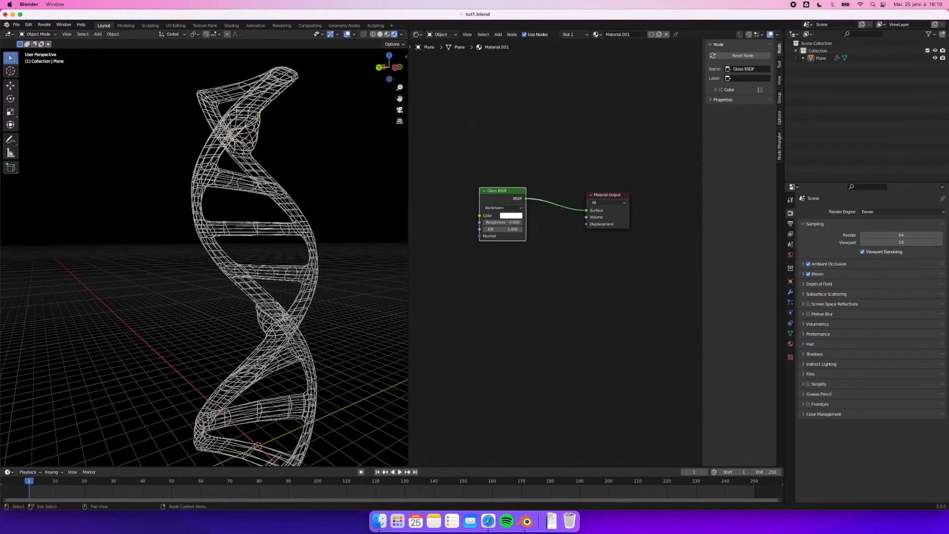
Inspect the glass material on the helix's struts and rungs up close and on the whole model
scroll(287, 304, "up", 2)
scroll(282, 299, "down", 4)
scroll(280, 297, "up", 3)
scroll(280, 297, "up", 8)
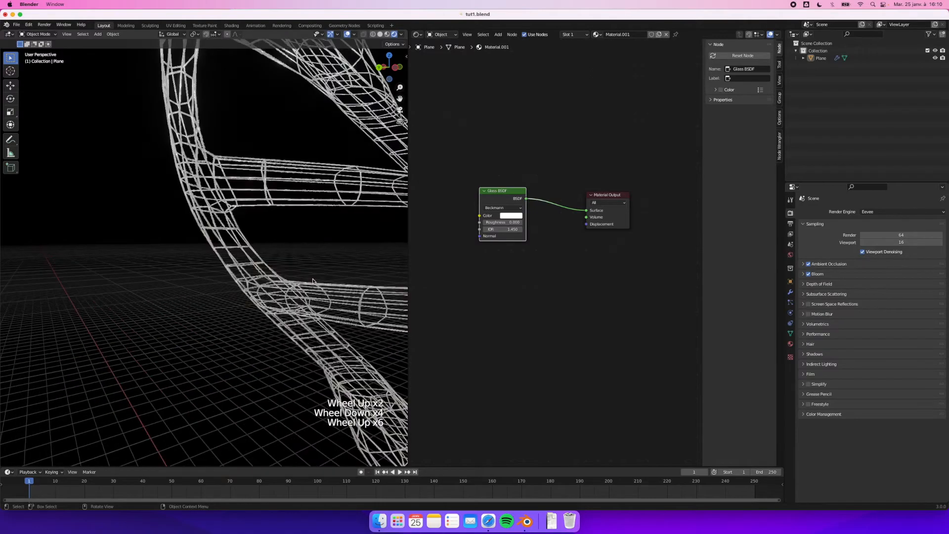
scroll(313, 281, "down", 1)
scroll(312, 281, "down", 1)
middle_click_drag(312, 281, 324, 301)
scroll(325, 300, "up", 2)
scroll(325, 300, "down", 2)
scroll(325, 300, "down", 6)
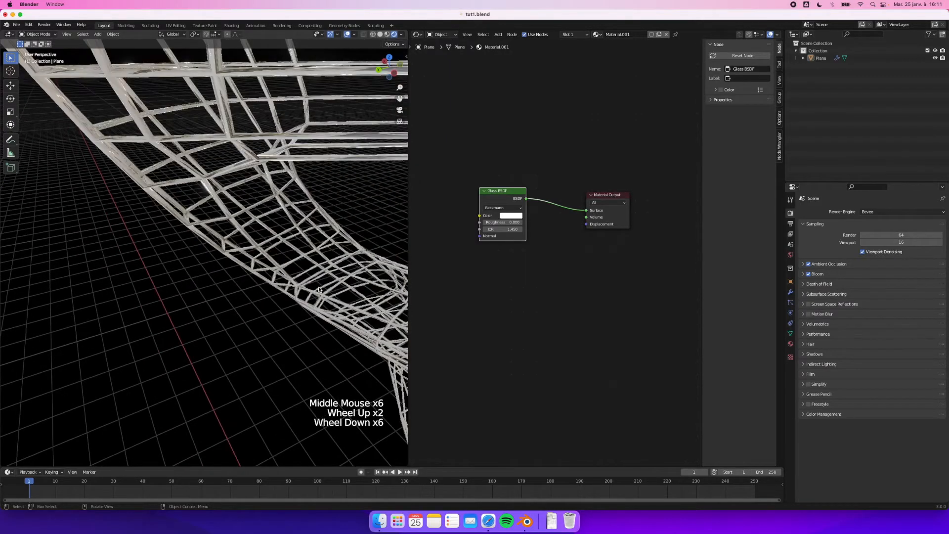
middle_click_drag(352, 255, 352, 255)
scroll(352, 255, "up", 3)
scroll(352, 255, "down", 6)
scroll(352, 255, "down", 2)
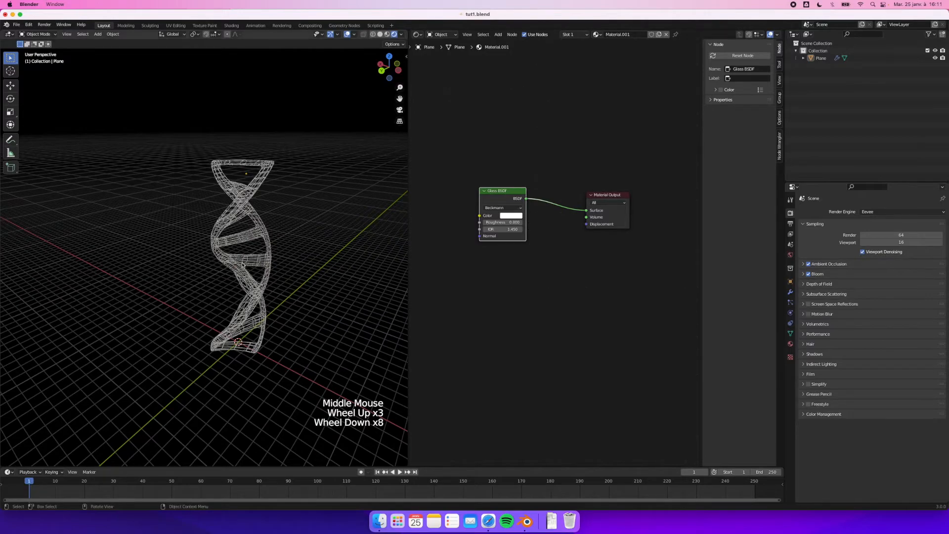
scroll(352, 255, "up", 2)
middle_click_drag(353, 255, 242, 248)
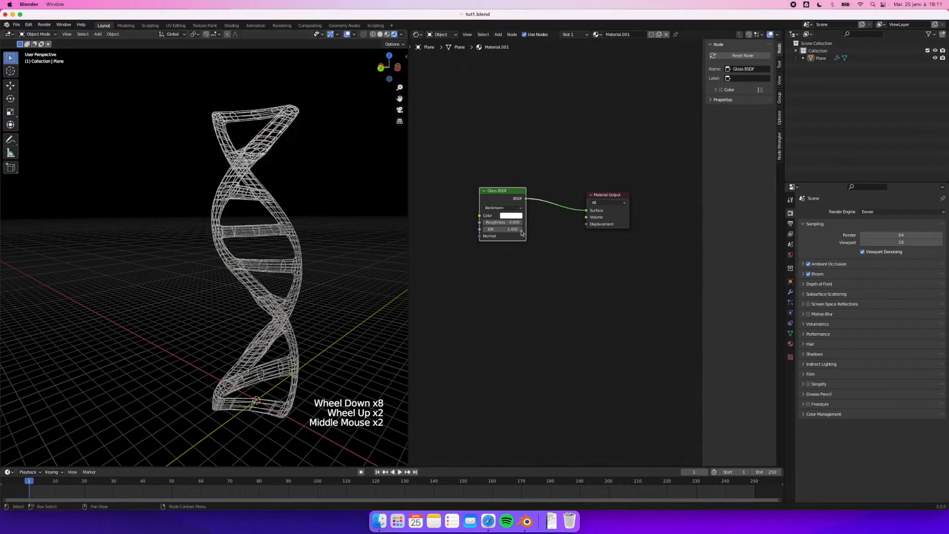
Set the Glass BSDF's Color to a dark, fully saturated green
left_click(513, 217)
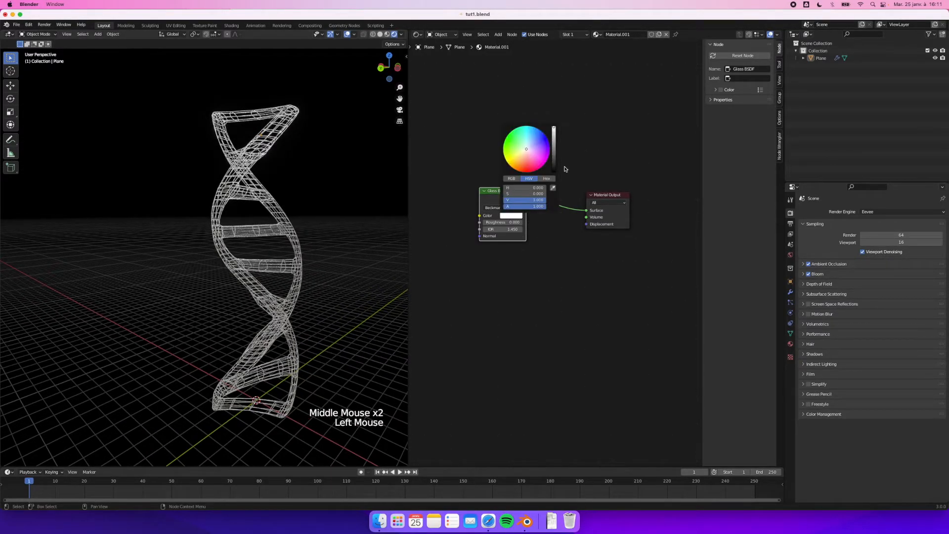
left_click_drag(527, 152, 510, 133)
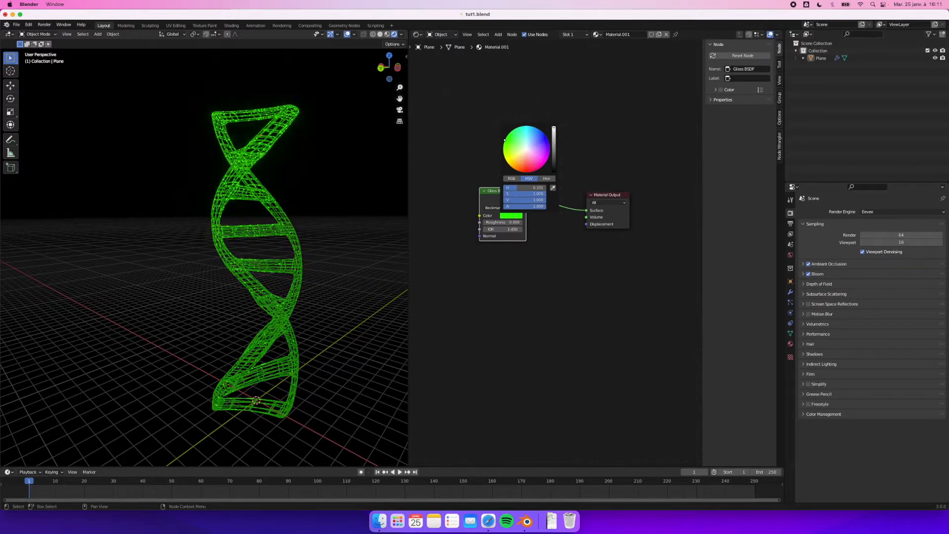
left_click_drag(554, 127, 554, 157)
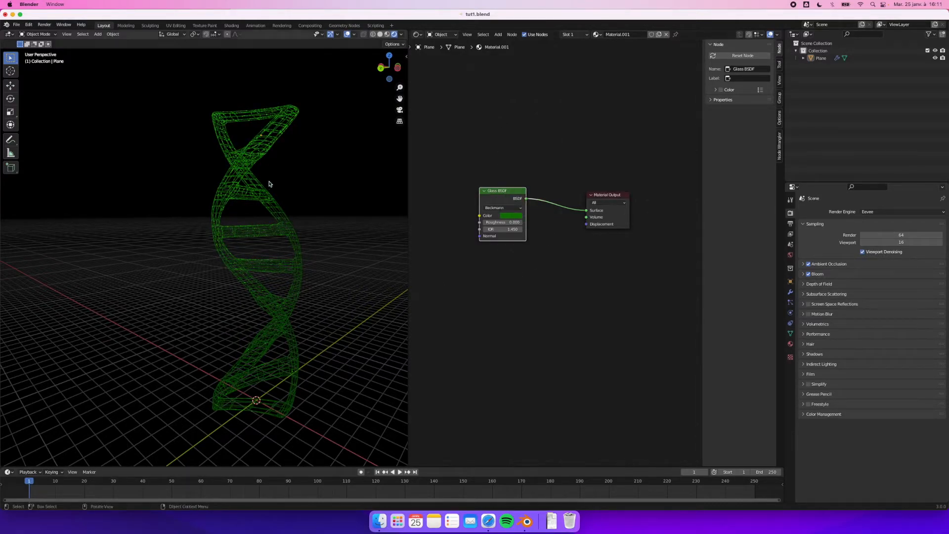
Raise the helix's Subdivision modifier to 2 viewport levels and check the denser wireframe
left_click(255, 144)
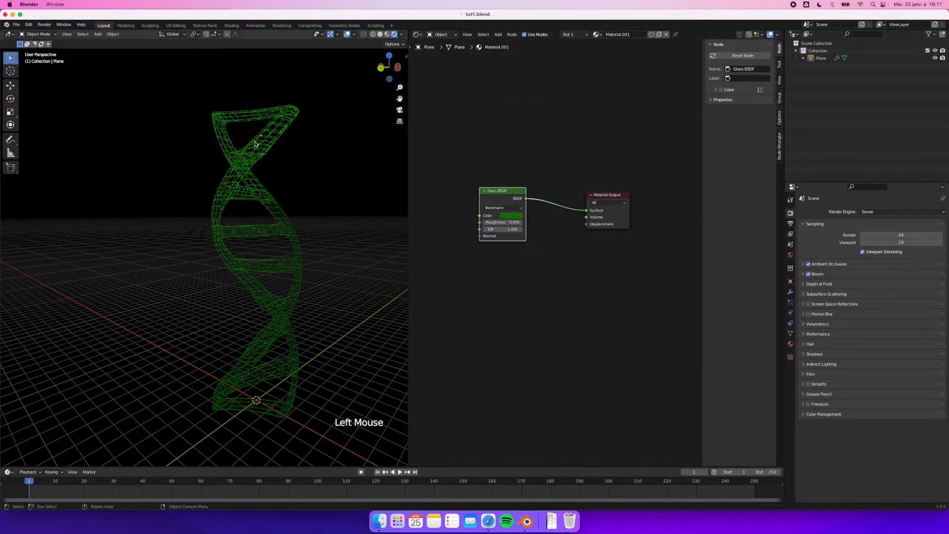
left_click(790, 292)
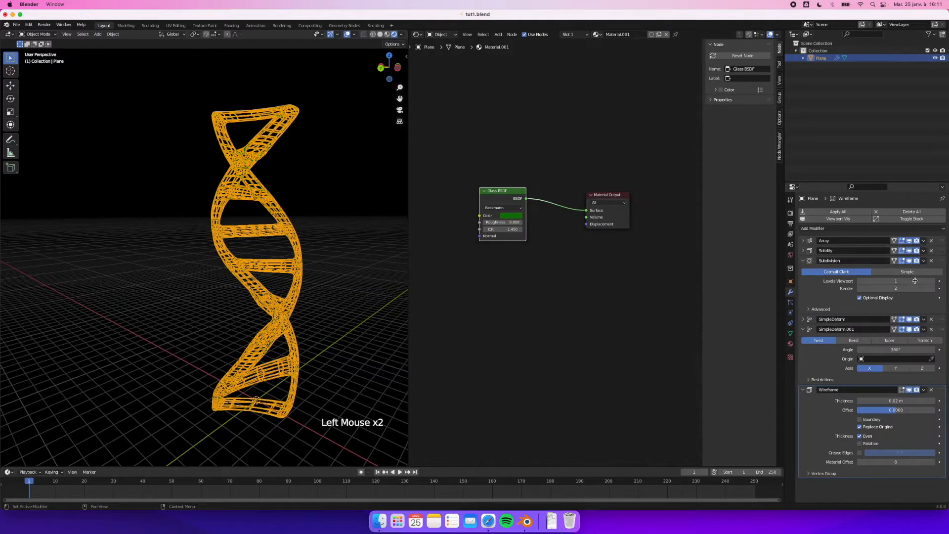
left_click(933, 281)
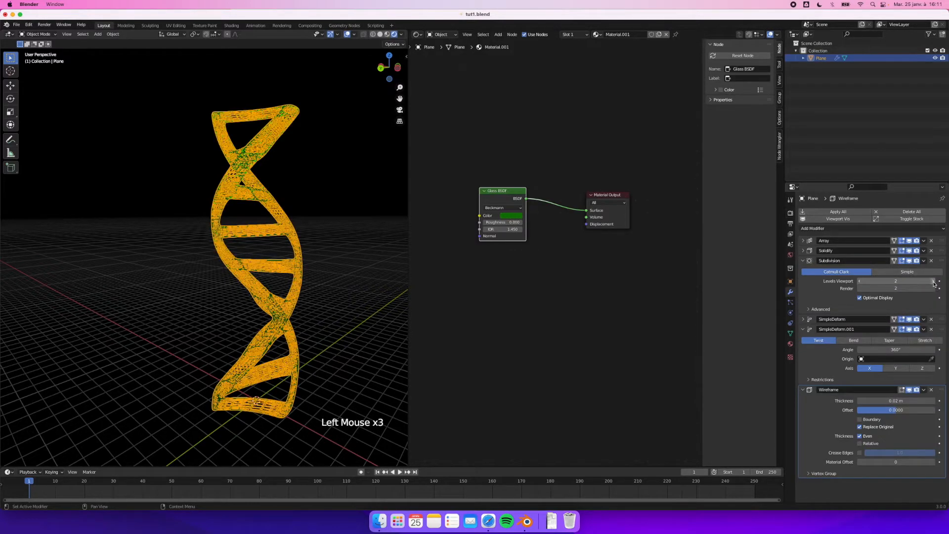
left_click(509, 354)
left_click(313, 318)
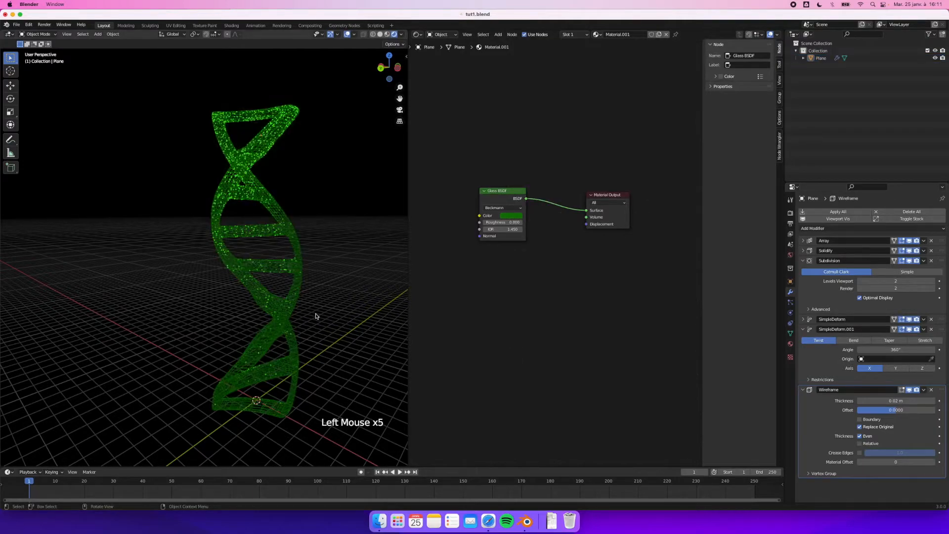
middle_click_drag(339, 286, 317, 296)
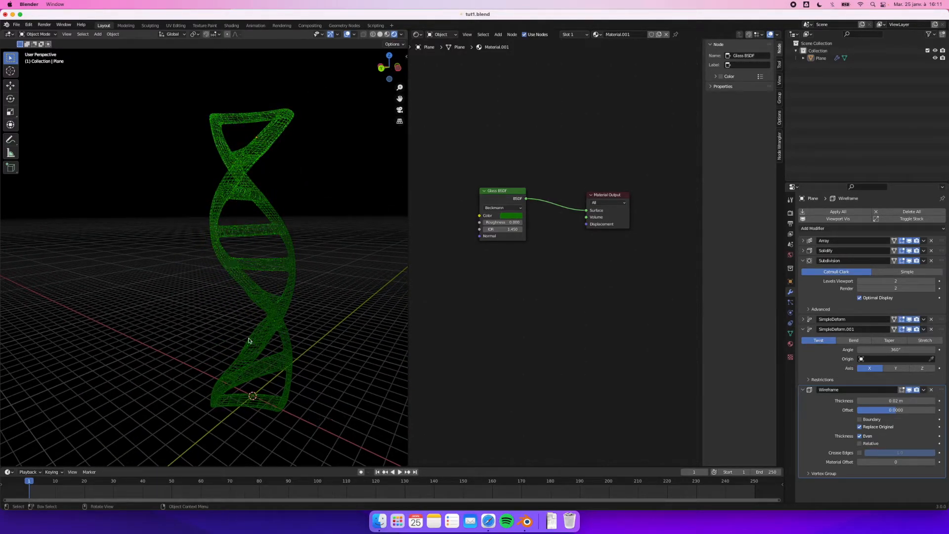
middle_click_drag(307, 271, 279, 282)
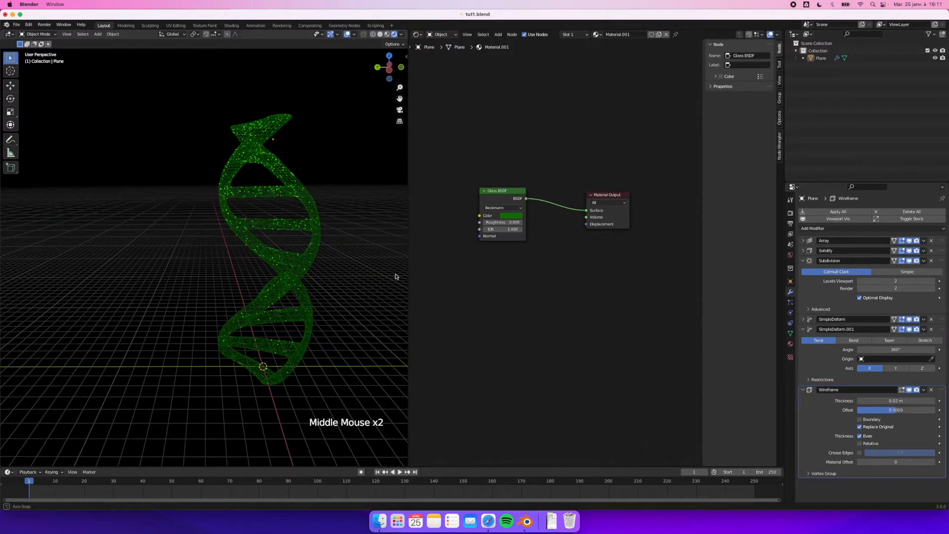
Reposition the Glass BSDF node to the left of the Material Output, leaving a wider gap between the two nodes
left_click(522, 286)
left_click_drag(496, 194, 512, 219)
middle_click_drag(314, 306, 334, 303)
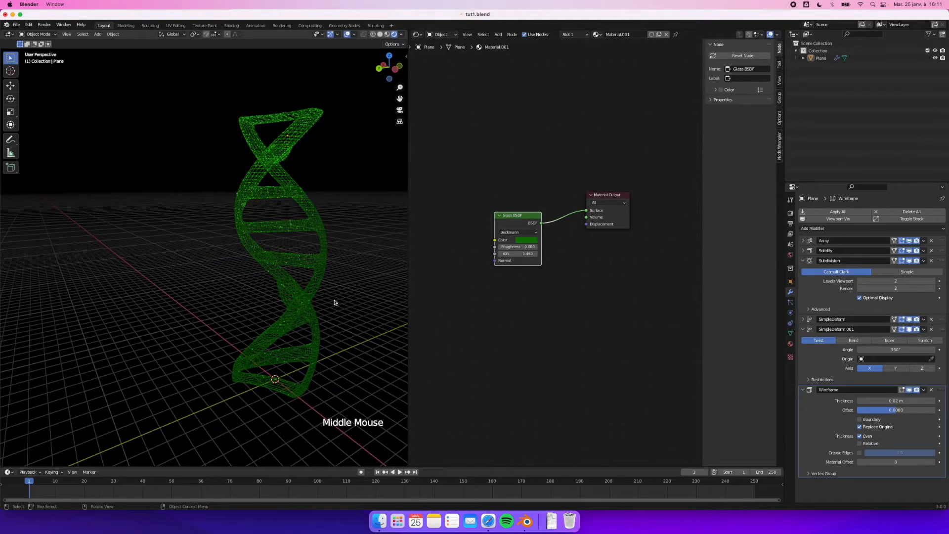
left_click_drag(530, 218, 505, 193)
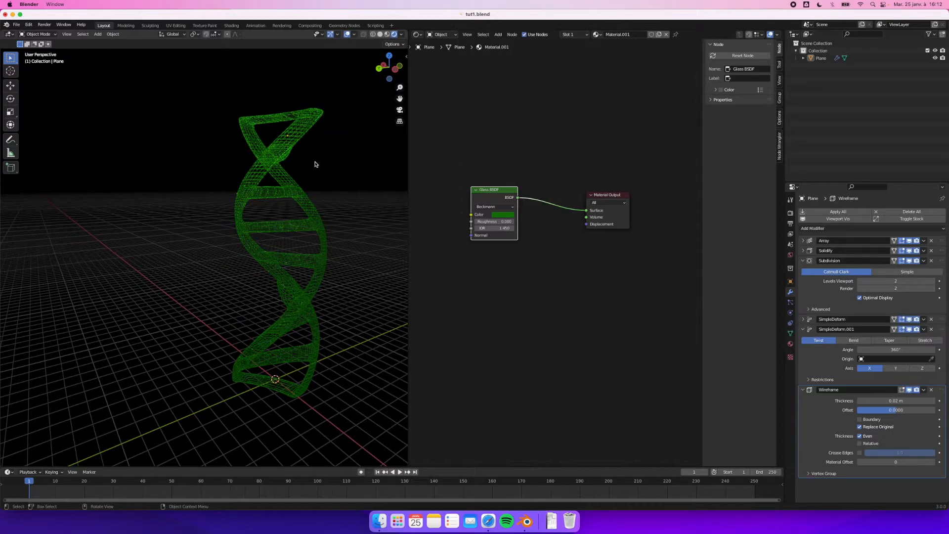
scroll(295, 205, "up", 5)
scroll(296, 208, "down", 5)
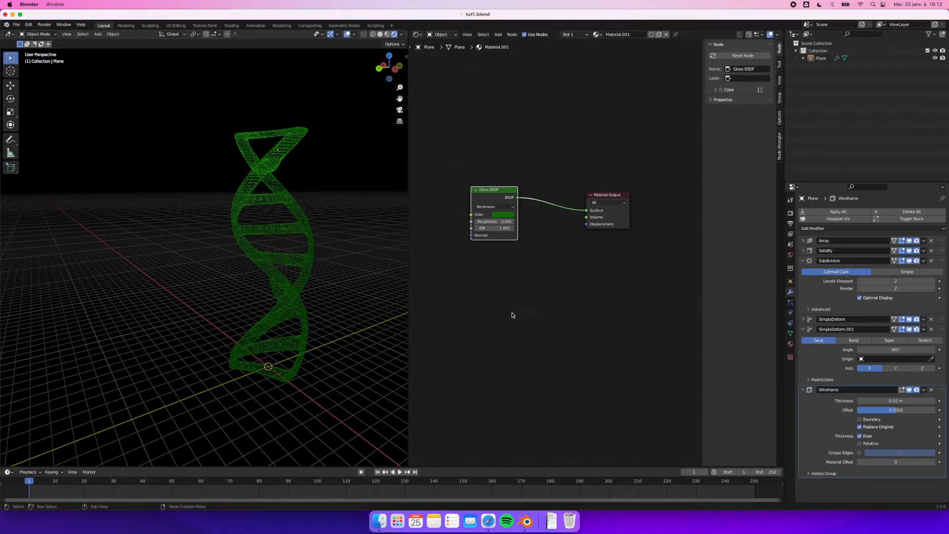
Add an Emission node below the Glass BSDF
key("shift+a")
left_click(512, 314)
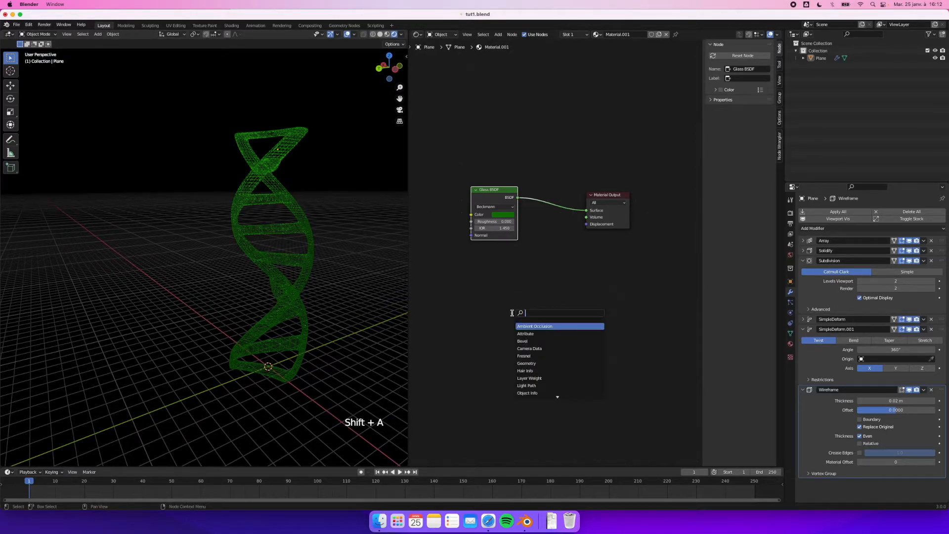
type("em")
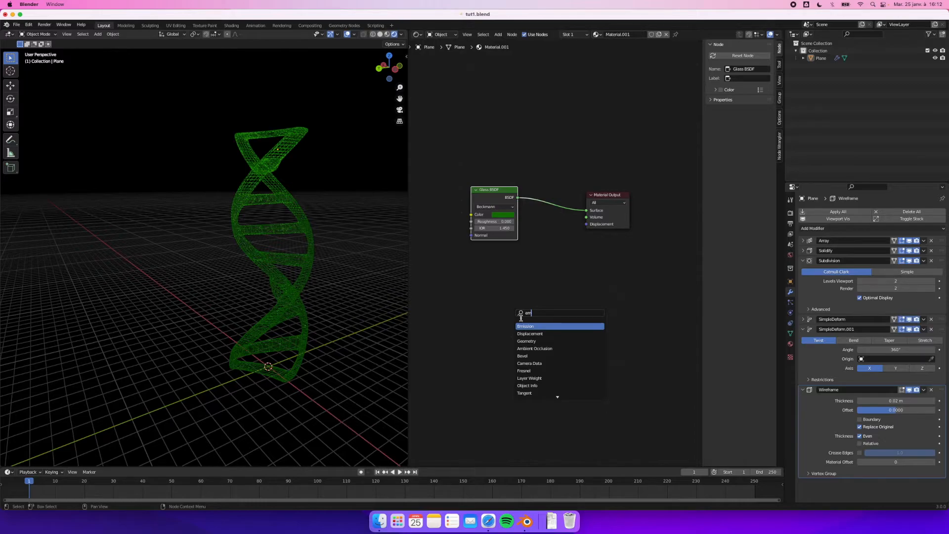
left_click(526, 324)
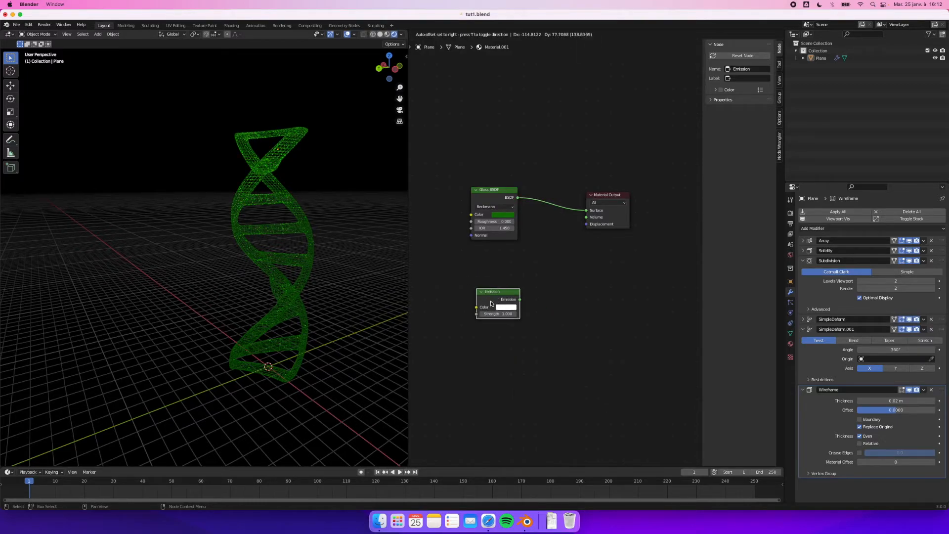
left_click(512, 317)
Add a Mix Shader node between the Emission node and the Material Output
key("shift+a")
left_click(639, 285)
type("mix")
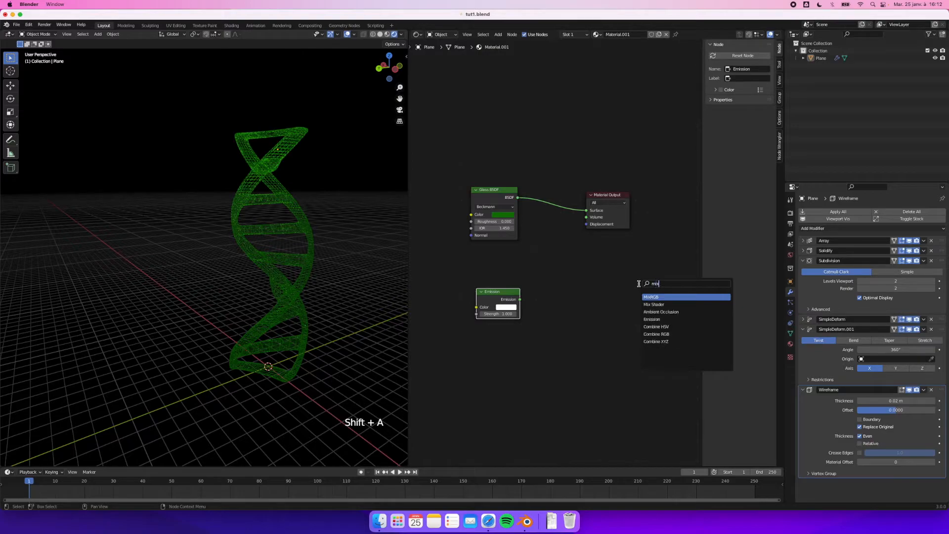
left_click(654, 304)
left_click(578, 280)
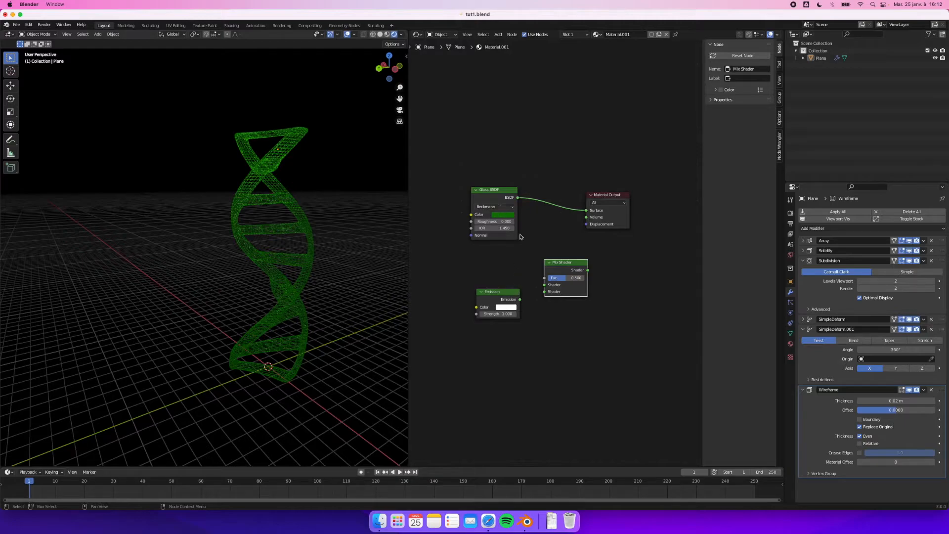
Delete the unconnected Emission and Mix Shader nodes
left_click_drag(461, 266, 619, 315)
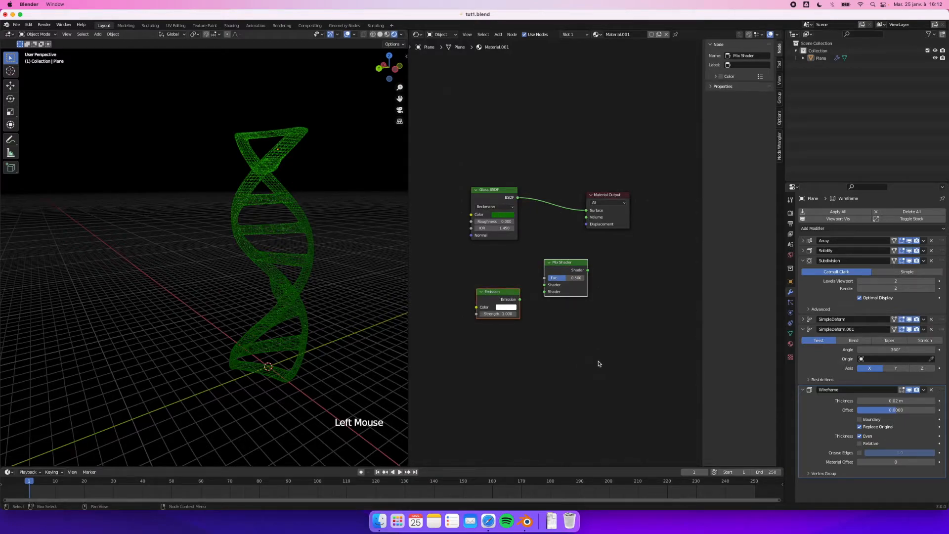
key("x")
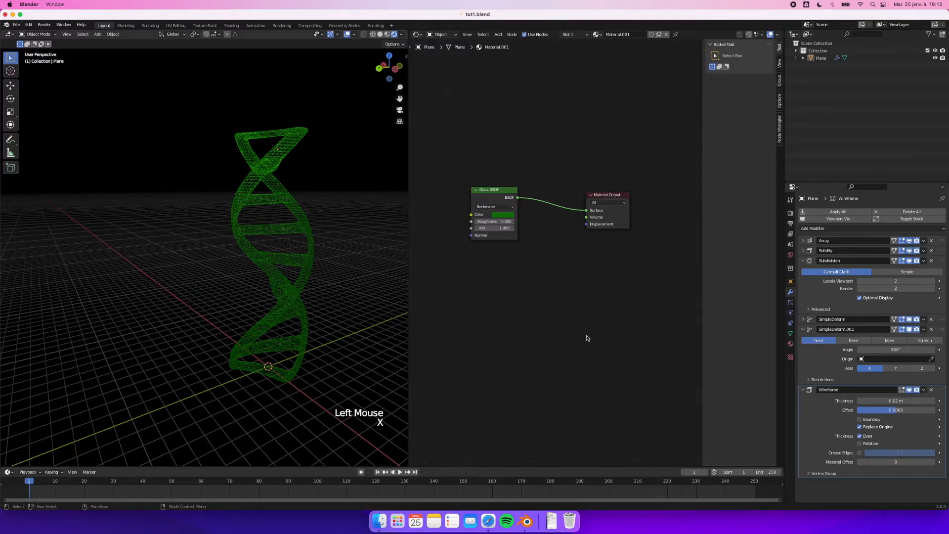
Join the 3D viewport with the shader editor area so that the viewport takes over the full width
middle_click_drag(377, 243, 322, 251)
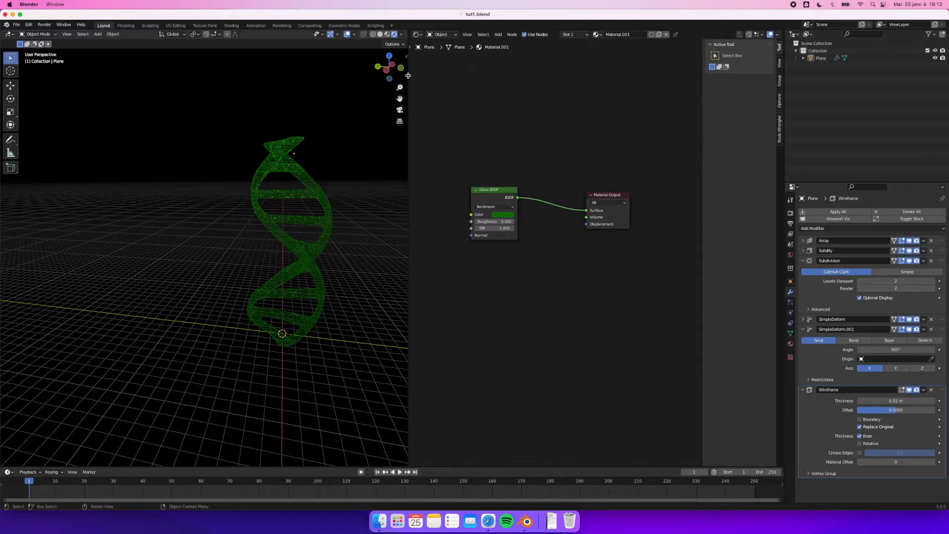
right_click(408, 190)
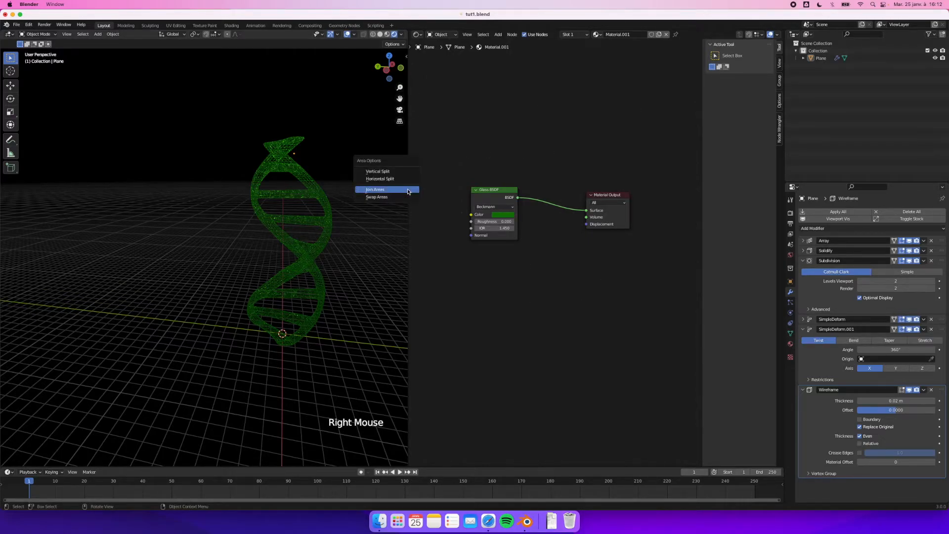
left_click(408, 190)
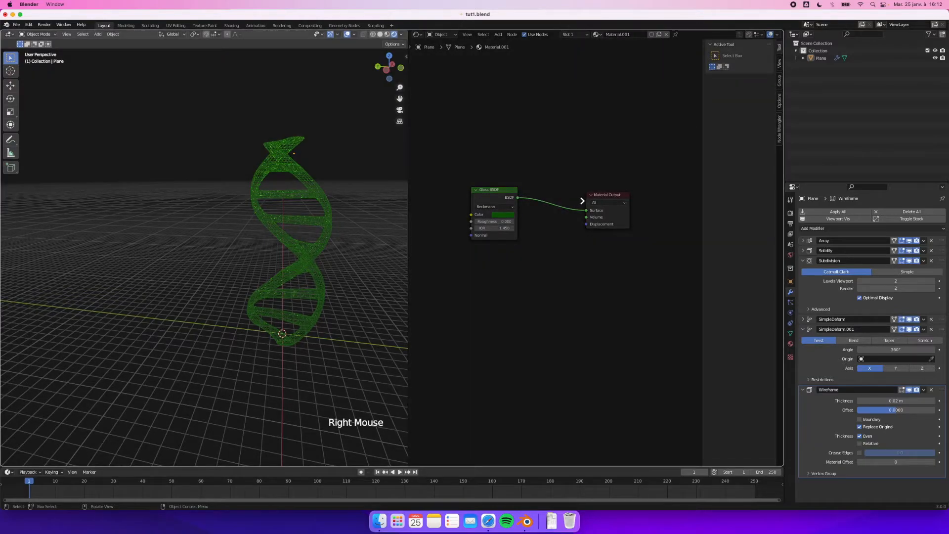
left_click(583, 202)
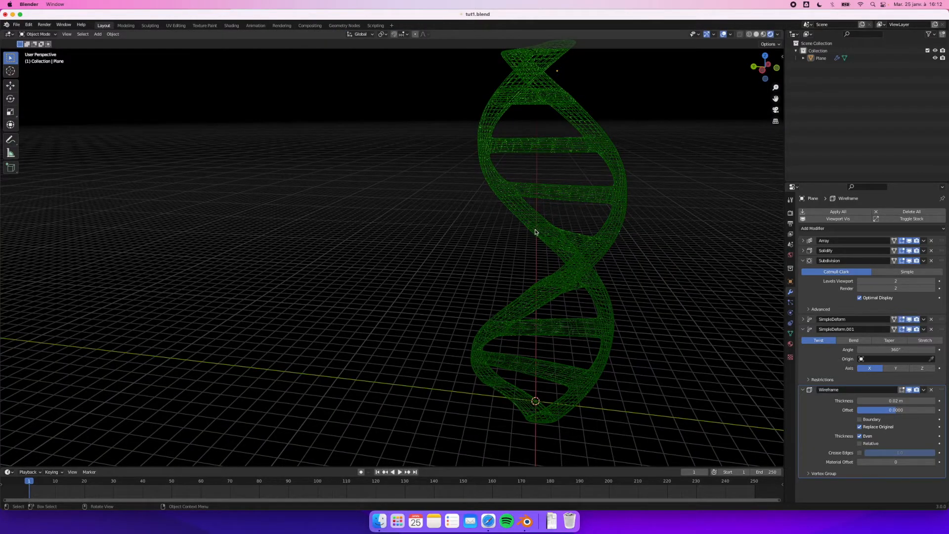
Add a camera at the world origin by the base of the helix
scroll(535, 232, "up", 3)
scroll(535, 231, "down", 5)
middle_click_drag(535, 232, 447, 227)
scroll(450, 226, "up", 3)
scroll(450, 226, "down", 5)
key("shift+a")
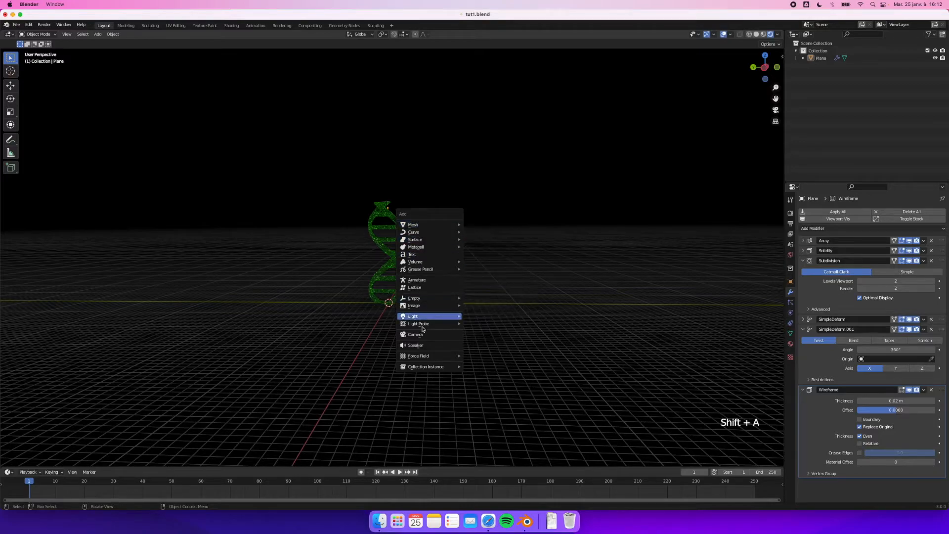
left_click(419, 335)
Move the camera about -56 m along the global X axis, away from the helix
middle_click_drag(434, 322, 446, 358)
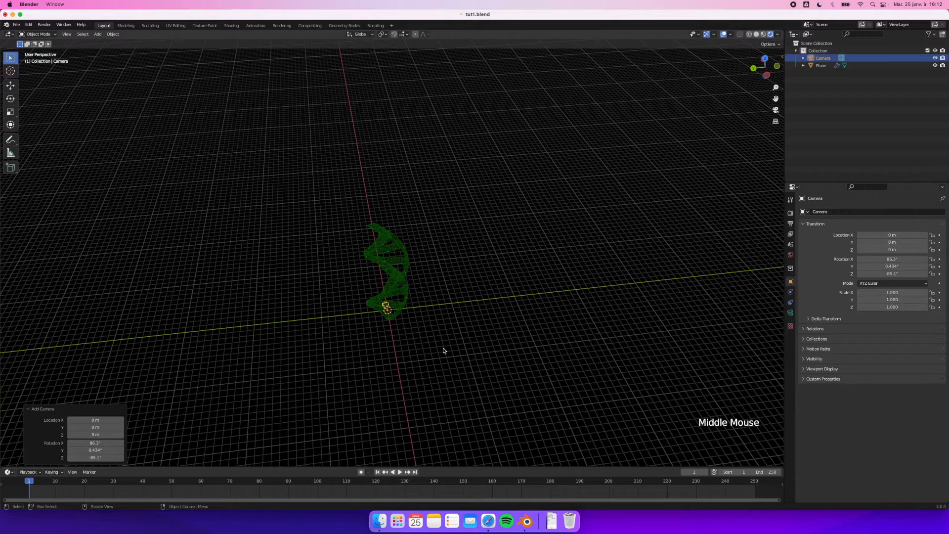
scroll(444, 351, "up", 2)
scroll(444, 351, "down", 4)
middle_click_drag(439, 322, 435, 303, "shift")
middle_click(435, 303, "shift")
key("g")
key("x")
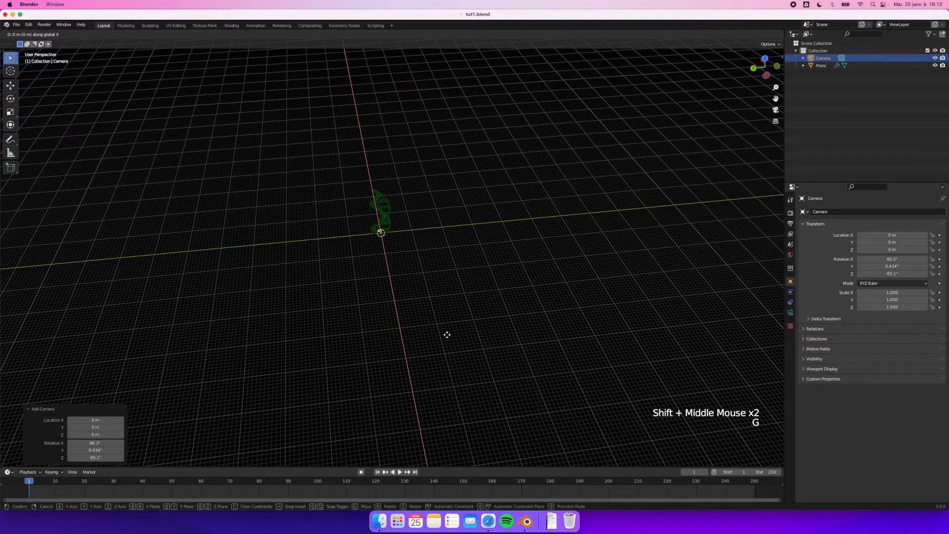
left_click(475, 432)
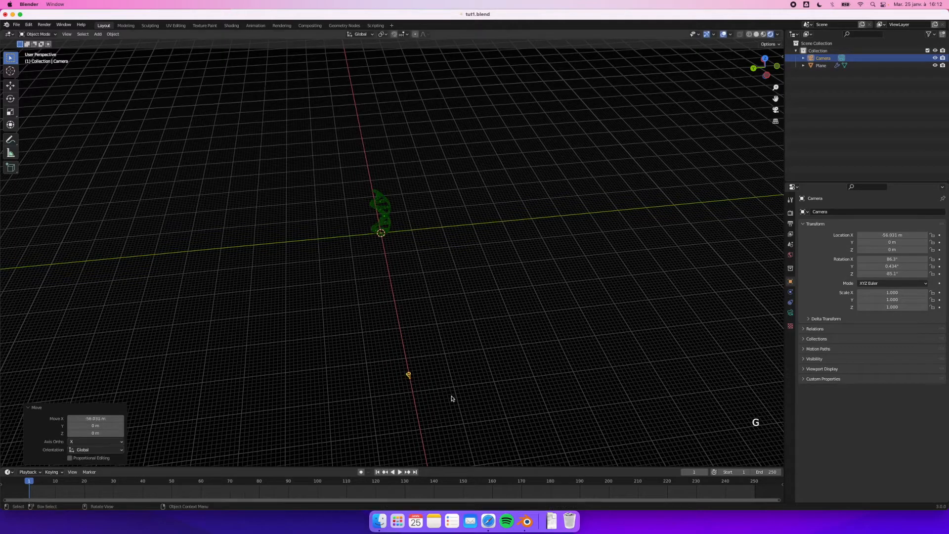
Check the camera's placement relative to the helix and switch to the camera view
middle_click_drag(416, 370, 418, 350)
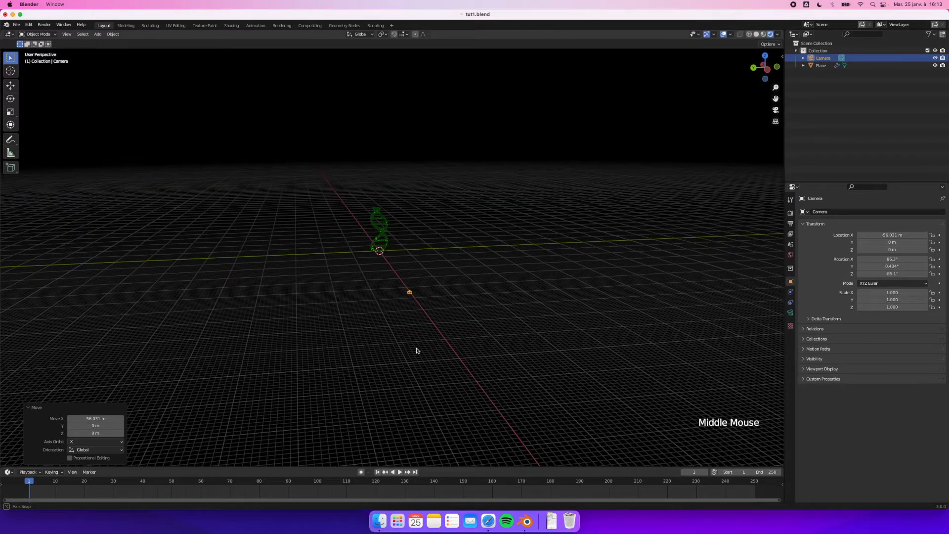
scroll(463, 332, "up", 2)
scroll(464, 331, "up", 1)
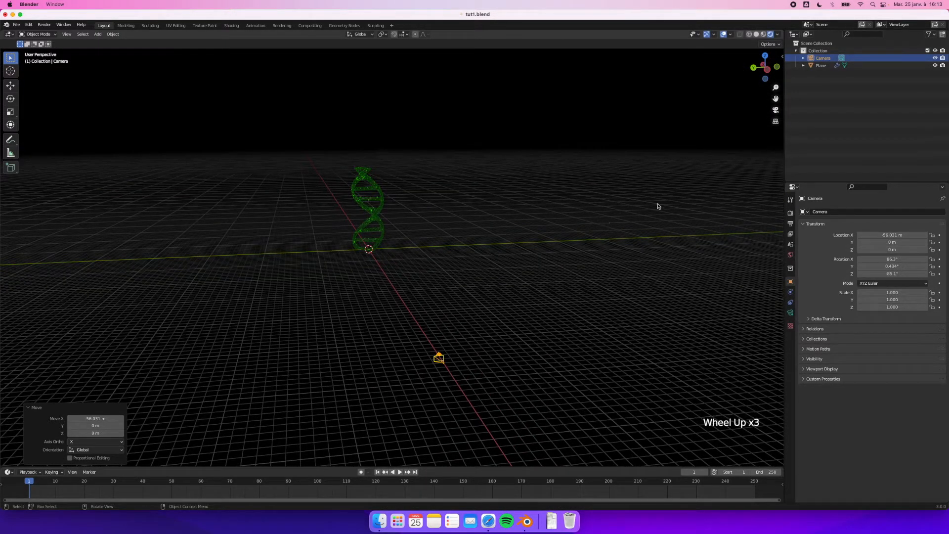
left_click(775, 111)
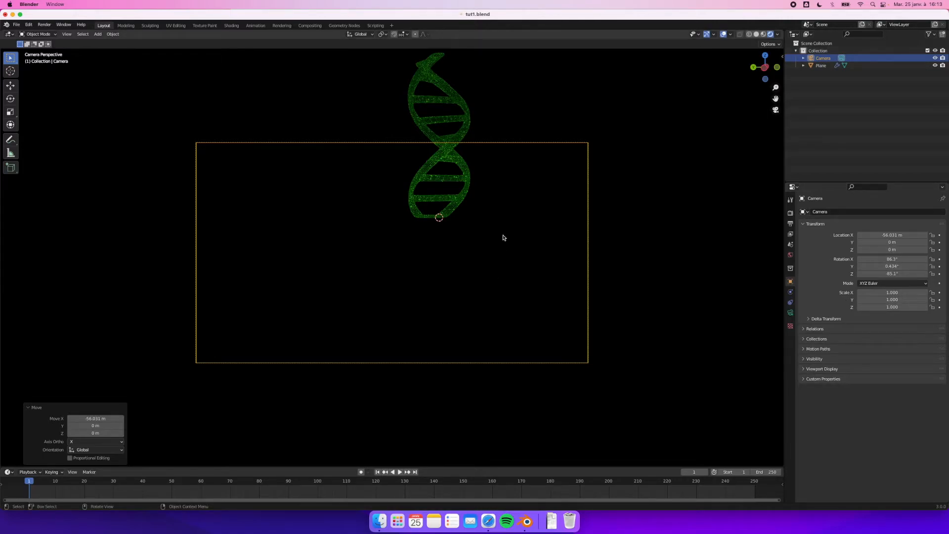
Try reframing the helix with the camera locked to the view, and undo the camera move
key("n")
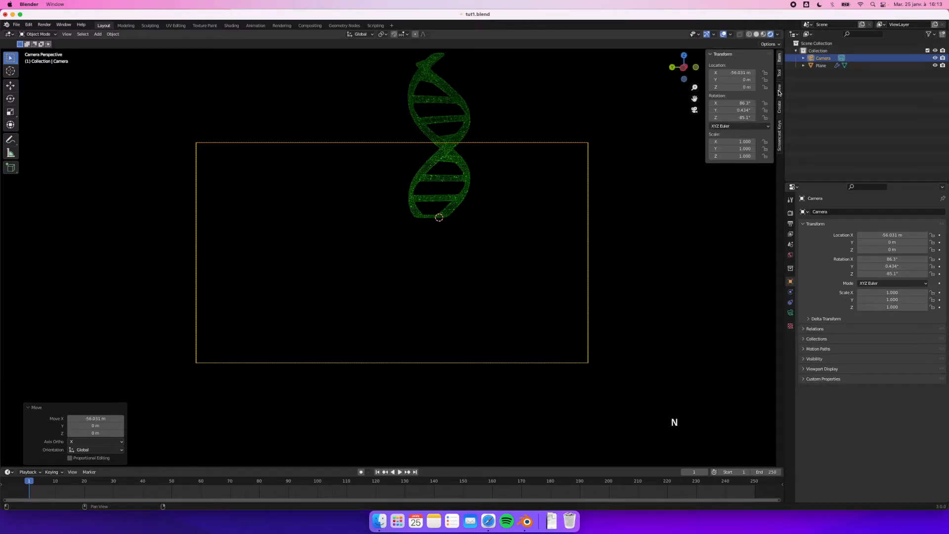
left_click(780, 91)
left_click(737, 147)
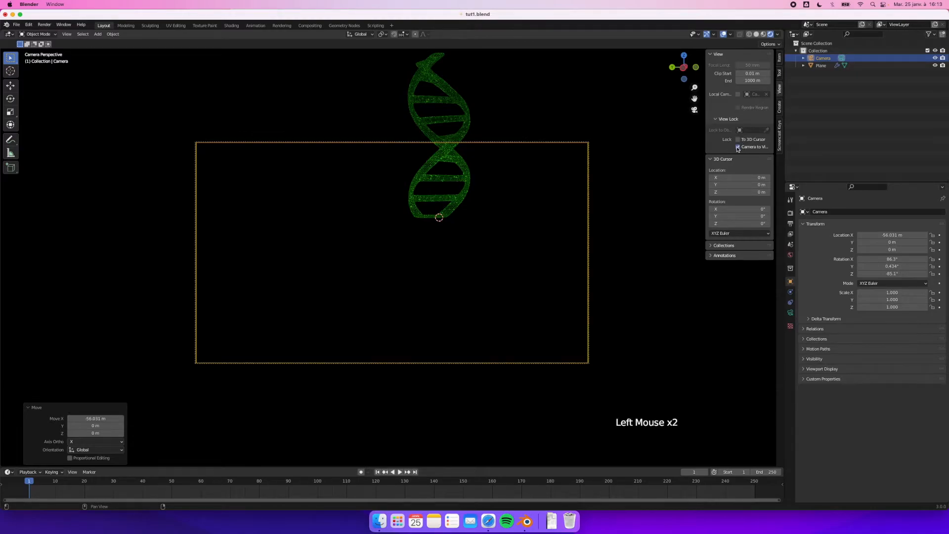
left_click(414, 268)
middle_click_drag(485, 265, 430, 402, "shift")
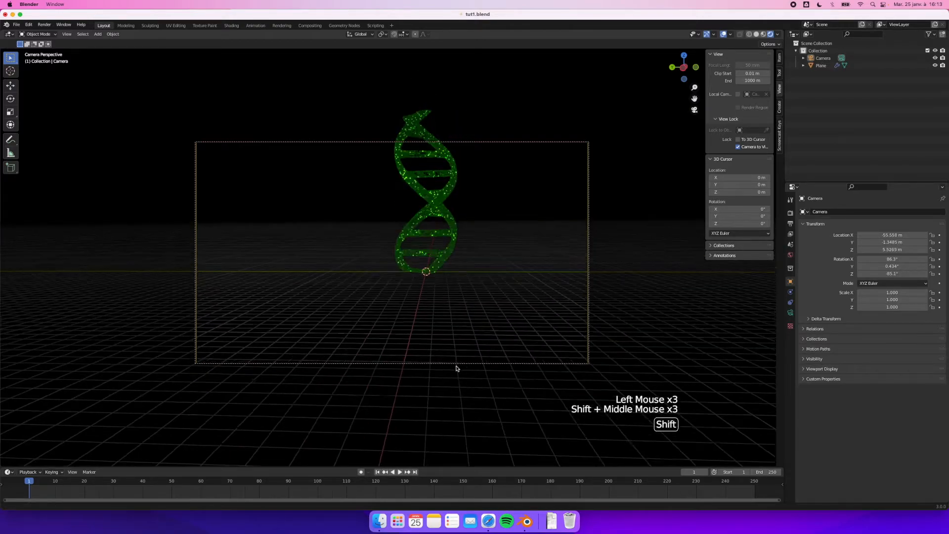
middle_click_drag(475, 284, 516, 266, "shift")
left_click(739, 146)
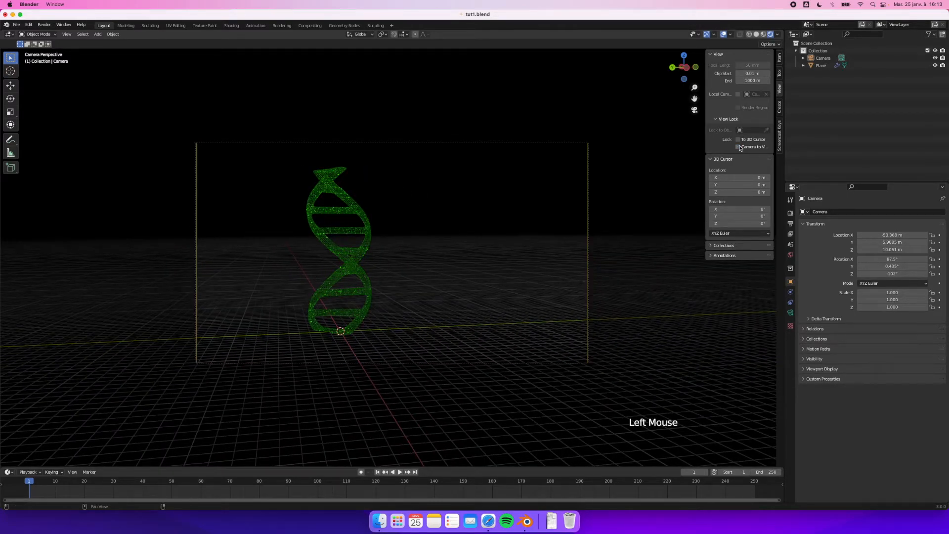
key("super+z")
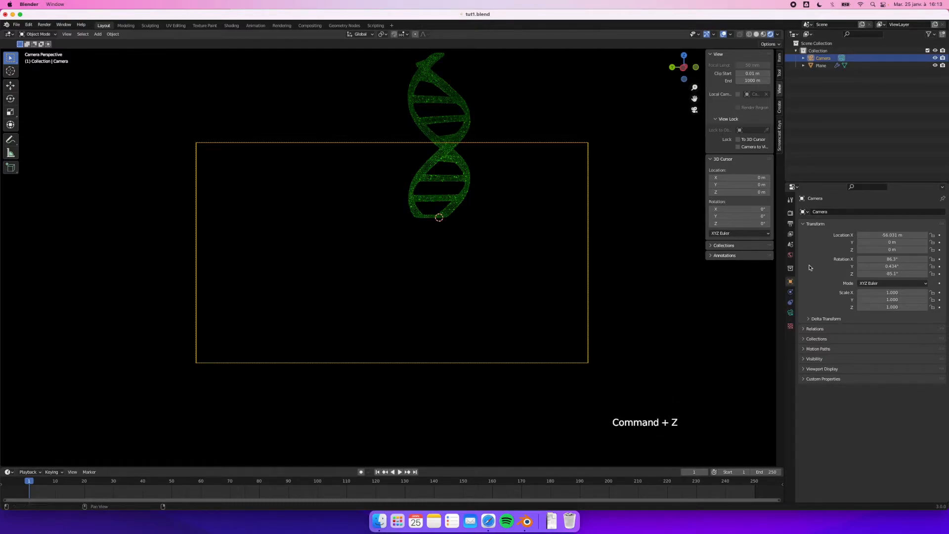
Move the camera to about -50.34 m in X and 4.66 m in Z, and set its Y rotation to 0°
left_click_drag(893, 235, 898, 268)
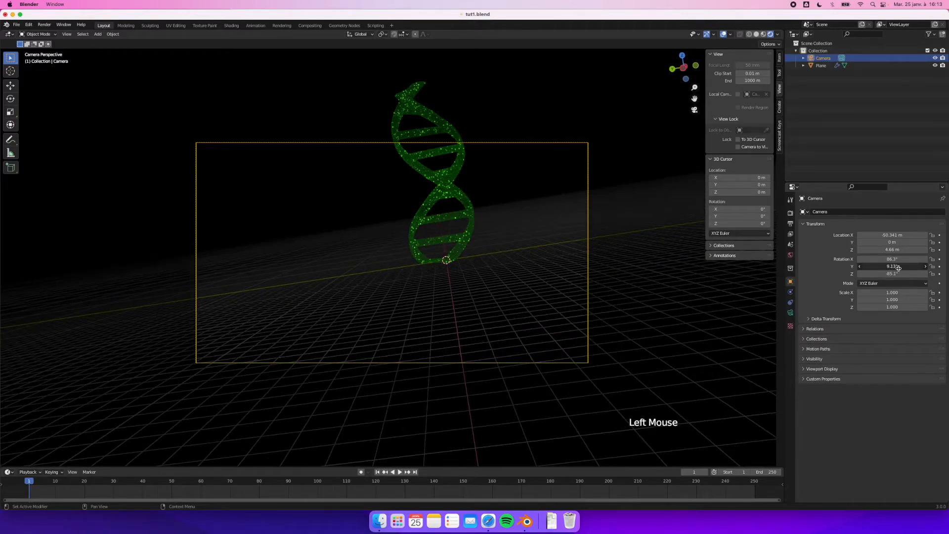
double_click(899, 269)
type("0")
key("Return")
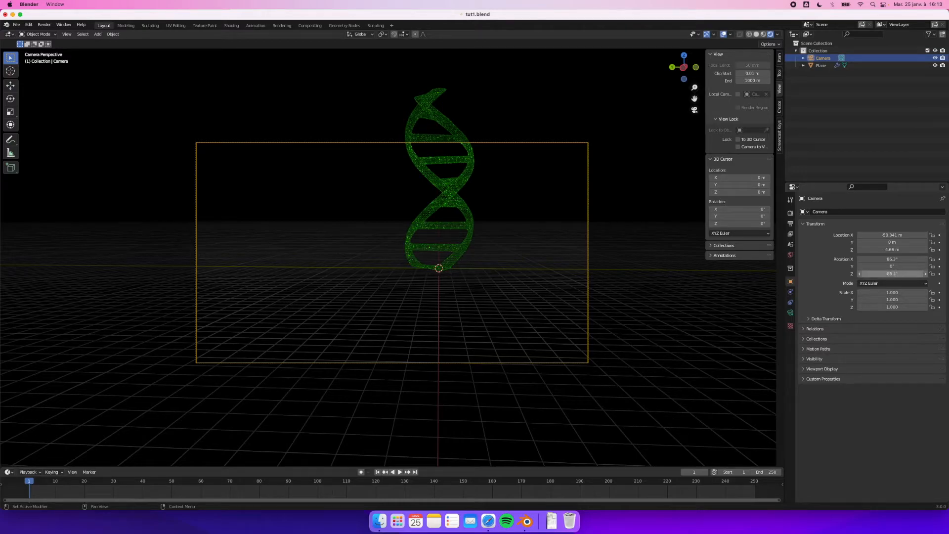
Set the camera's Z rotation to -90° so that it faces straight along the X axis
left_click(893, 275)
type("90")
key("BackSpace")
key("BackSpace")
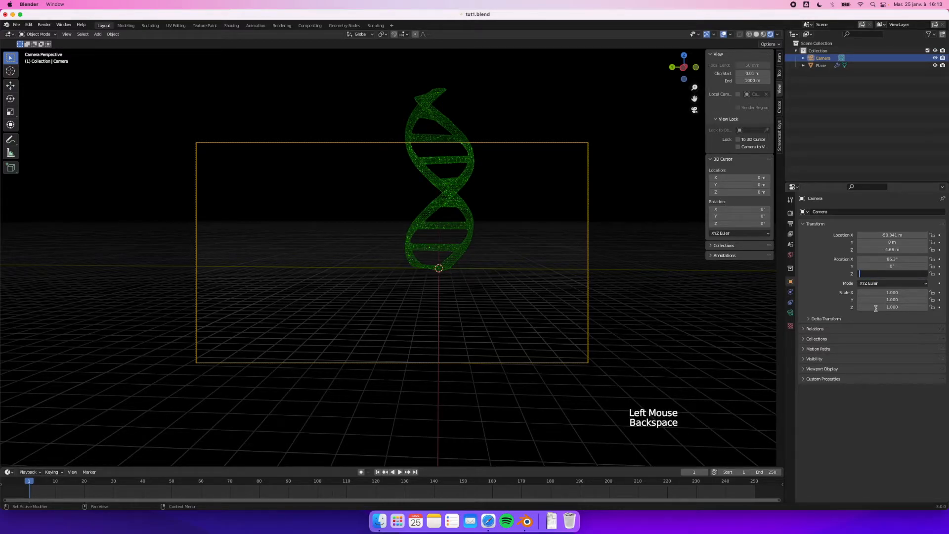
type("-90")
key("Return")
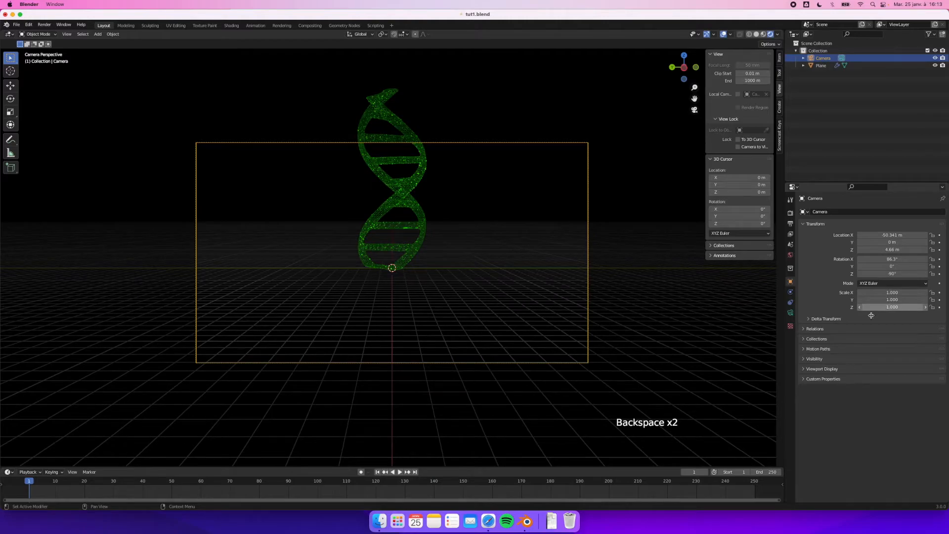
Set the camera's X rotation to 90° and raise its Z location to about 7.75 m to center the helix vertically
mouse_move(906, 258)
left_mouse_down()
mouse_move(870, 259)
mouse_move(902, 259)
left_mouse_up()
double_click(902, 258)
type("90")
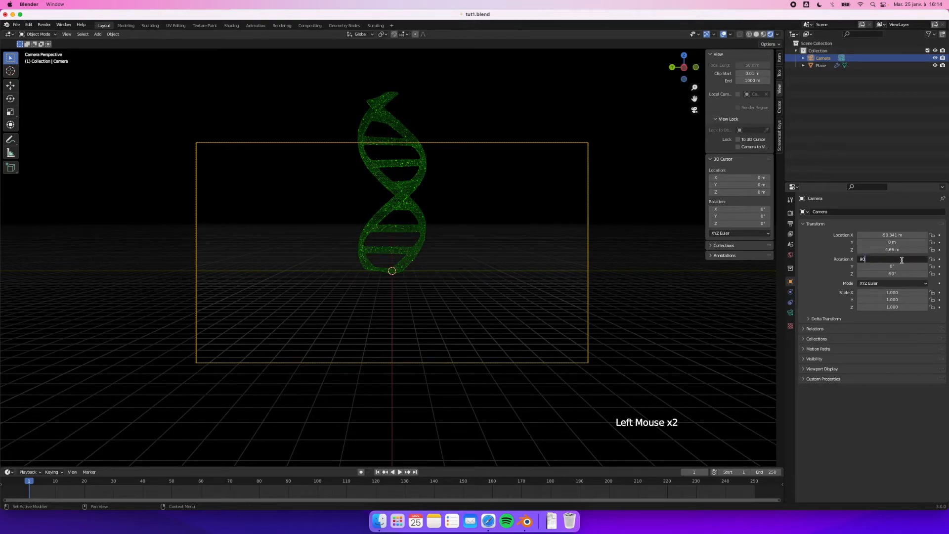
key("Return")
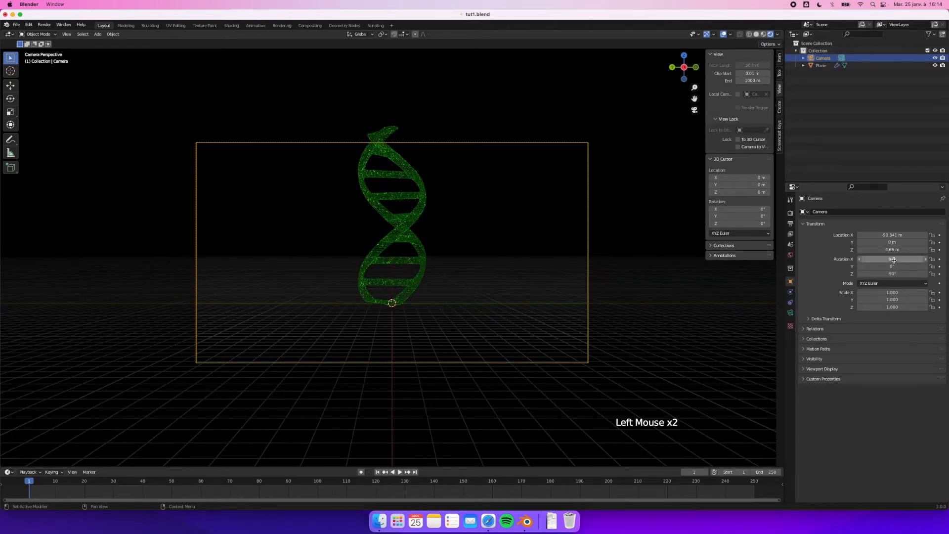
left_click_drag(894, 250, 935, 249)
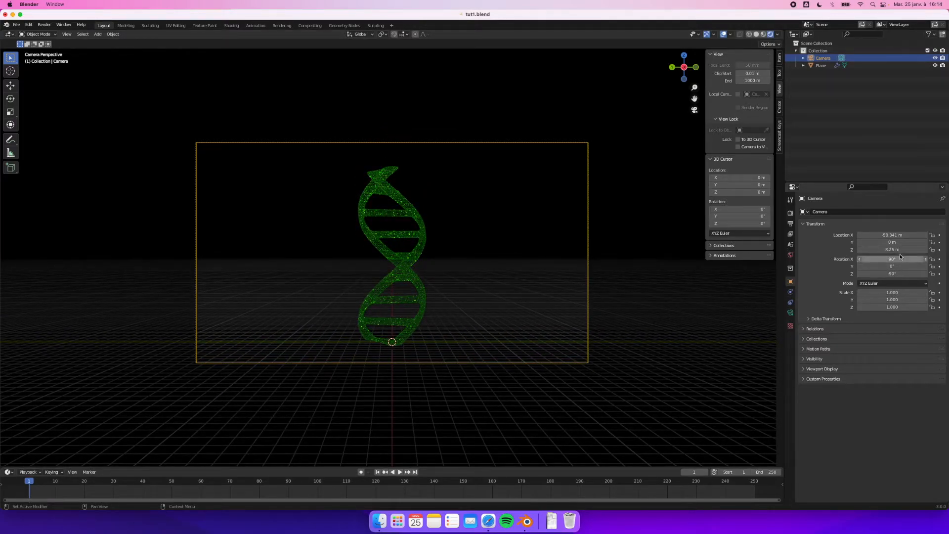
left_click_drag(872, 253, 849, 253)
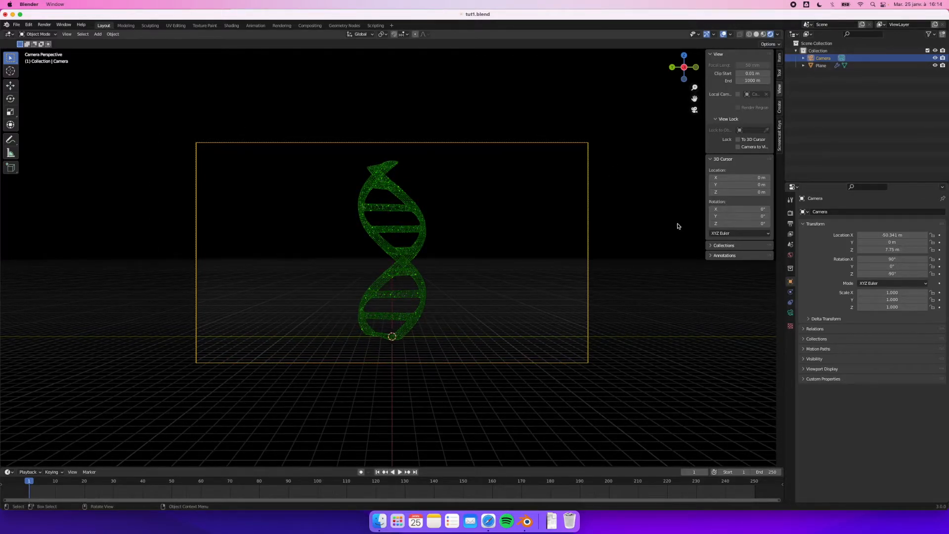
Set the horizontal render resolution to 1080 px in the output format settings for a square frame
left_click(790, 213)
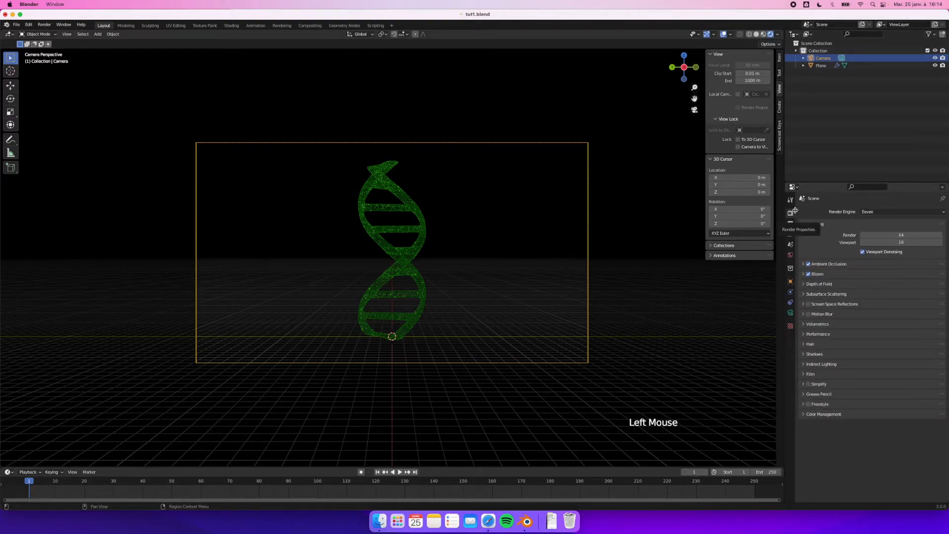
left_click(790, 225)
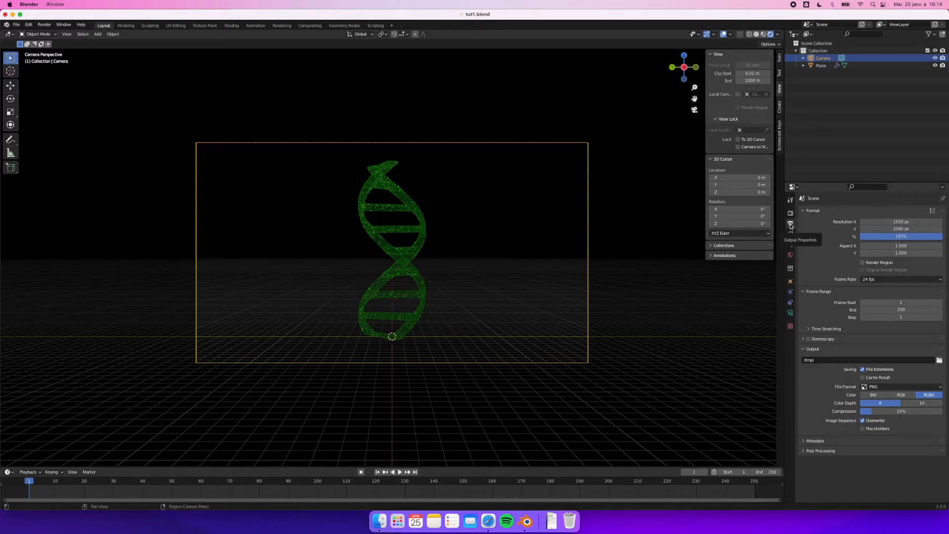
left_click(914, 222)
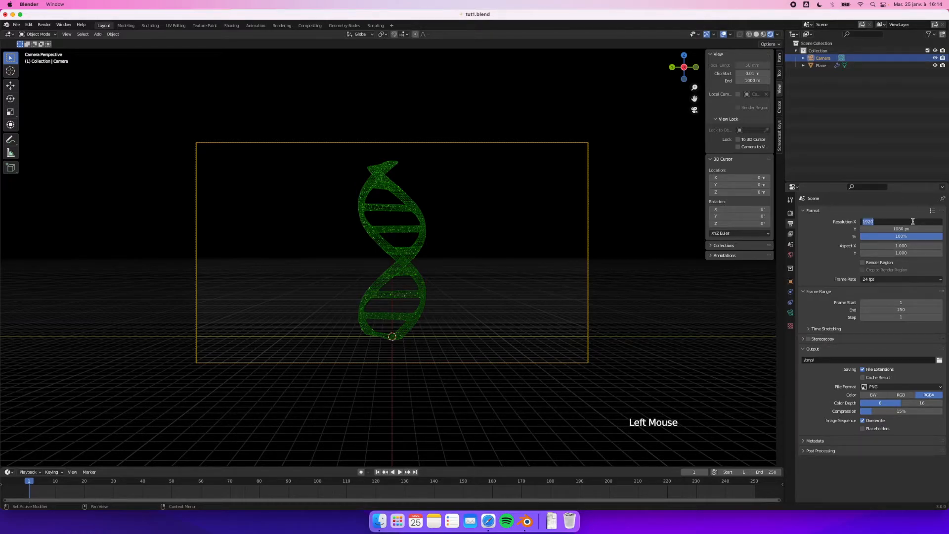
type("1080")
key("Return")
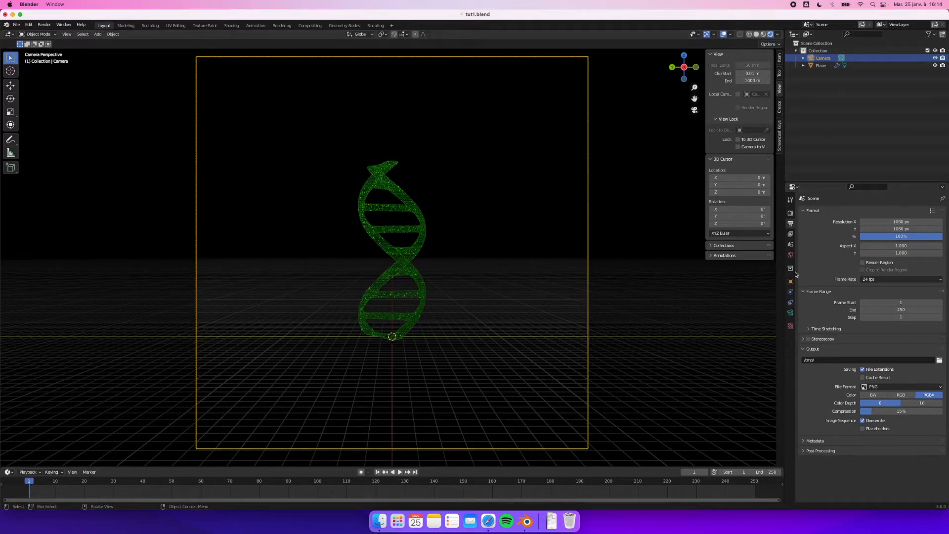
Set the camera lens focal length to 90 mm so that the helix fills the frame
left_click(791, 313)
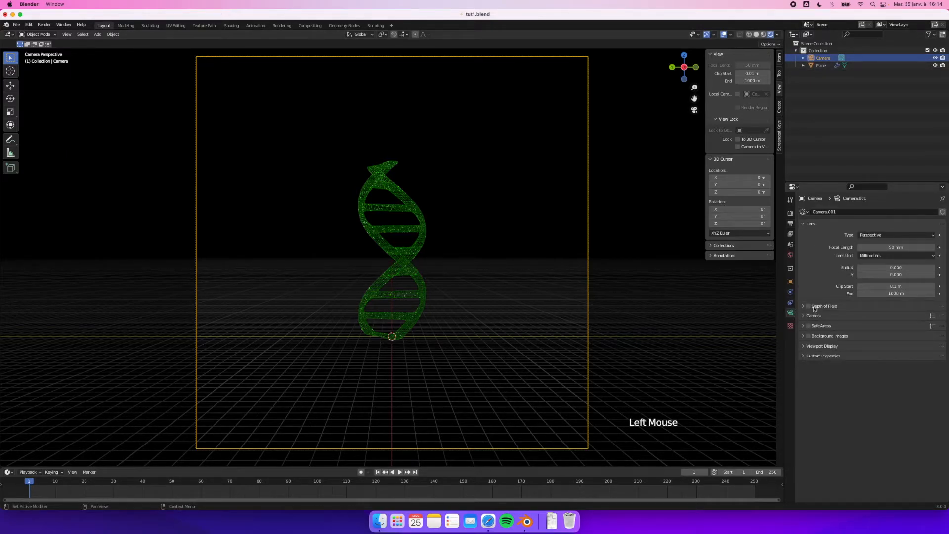
left_click(911, 250)
type("90")
key("Return")
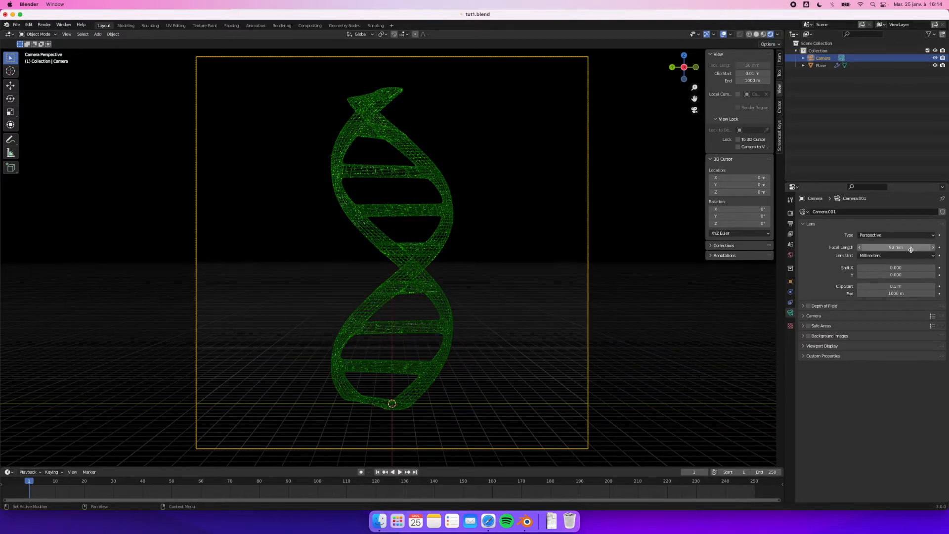
Try a focal length of 40 mm for comparison and set it back to 90 mm
left_click(912, 250)
type("20")
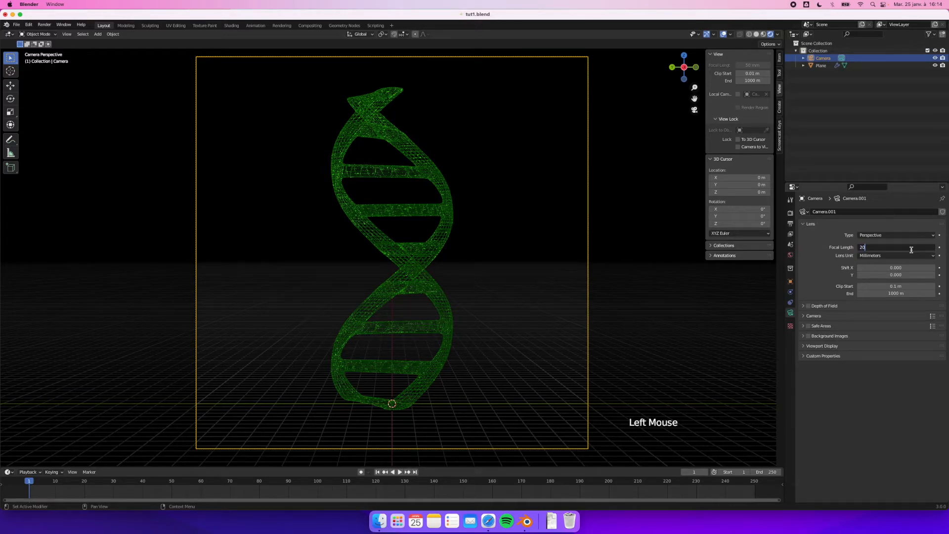
key("BackSpace")
key("BackSpace")
type("40")
key("Return")
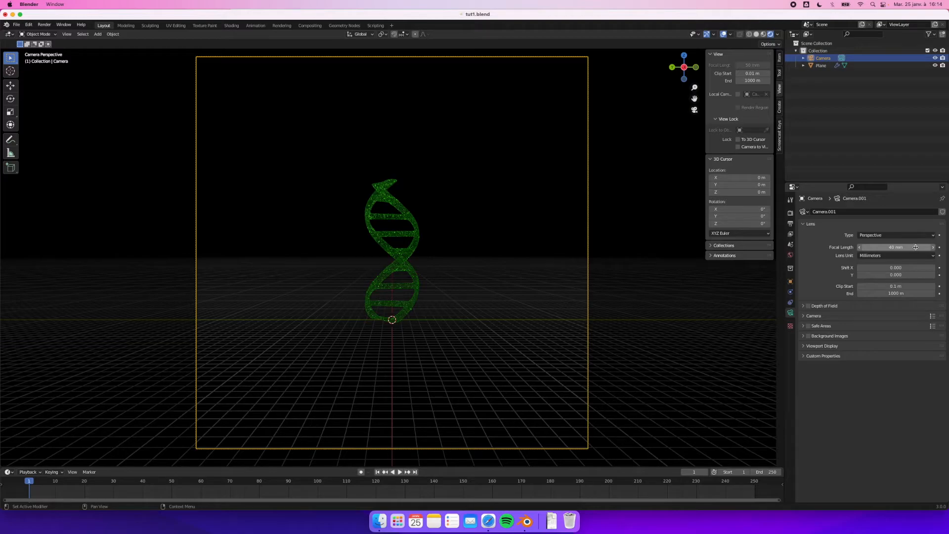
left_click(915, 248)
type("90")
key("Return")
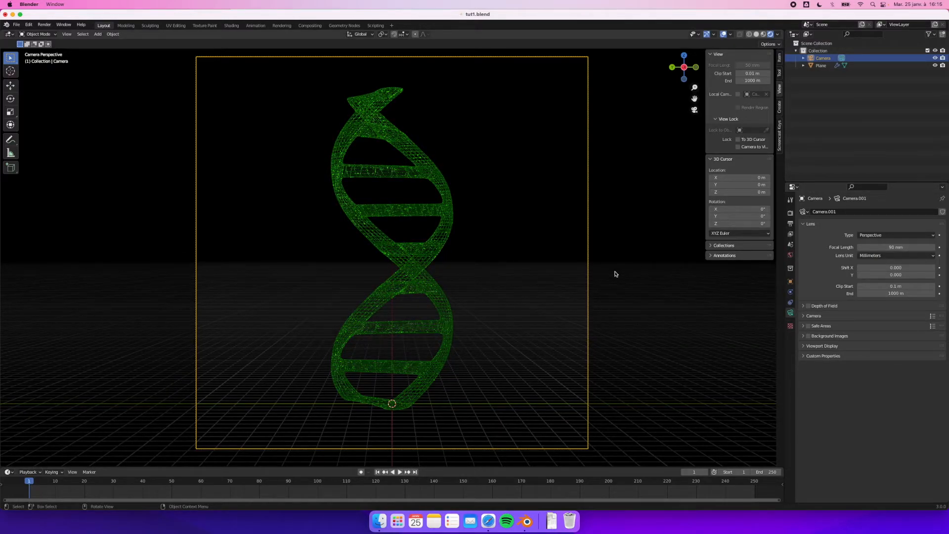
Move the camera slightly closer to the helix, to about -49.67 m in X, and deselect it
left_click(790, 282)
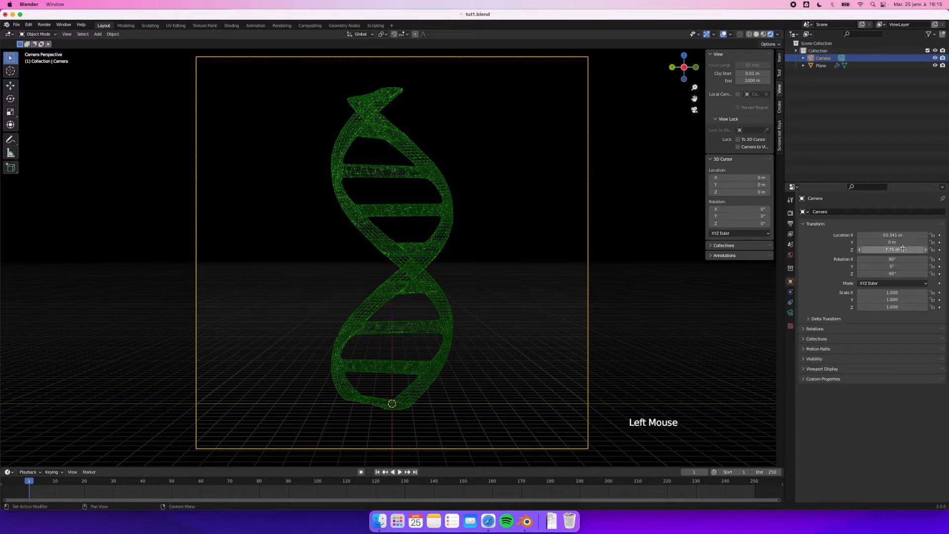
left_click_drag(894, 235, 929, 235)
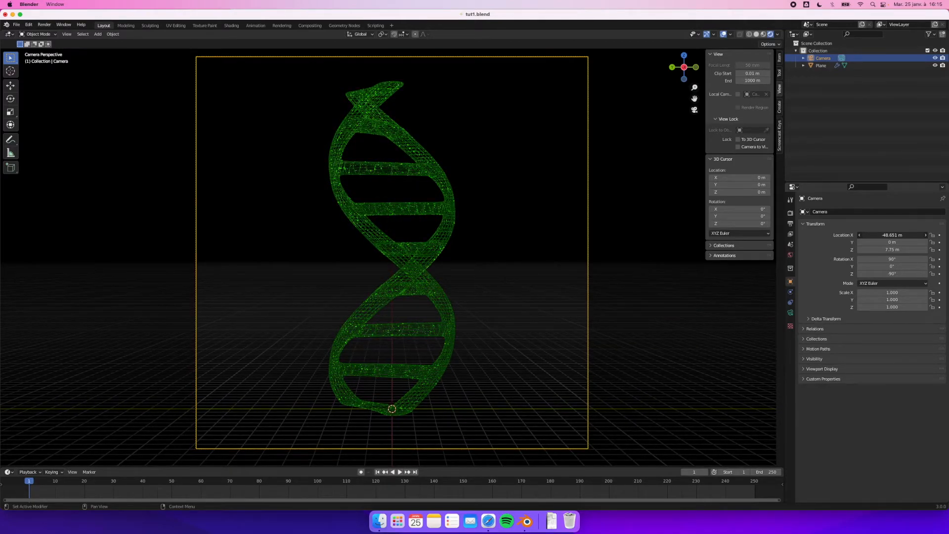
left_click(622, 319)
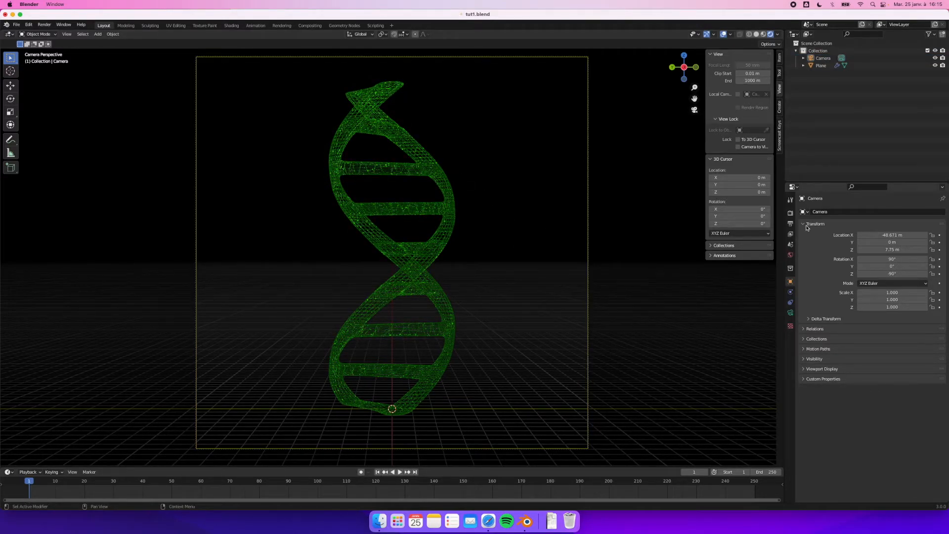
Open the render settings, review the finished "wireframe dna" video in QuickTime Player, and return to Blender
left_click(791, 213)
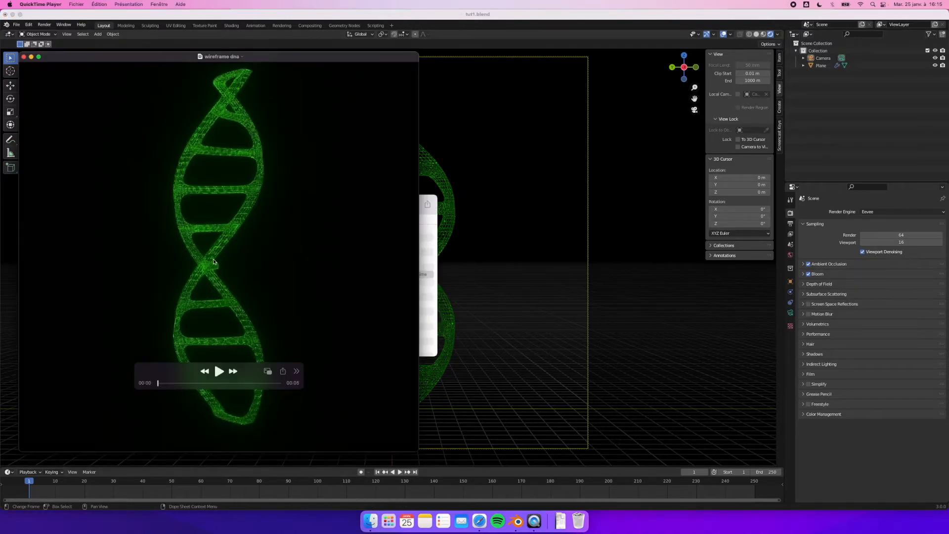
left_click(214, 370)
left_click(217, 370)
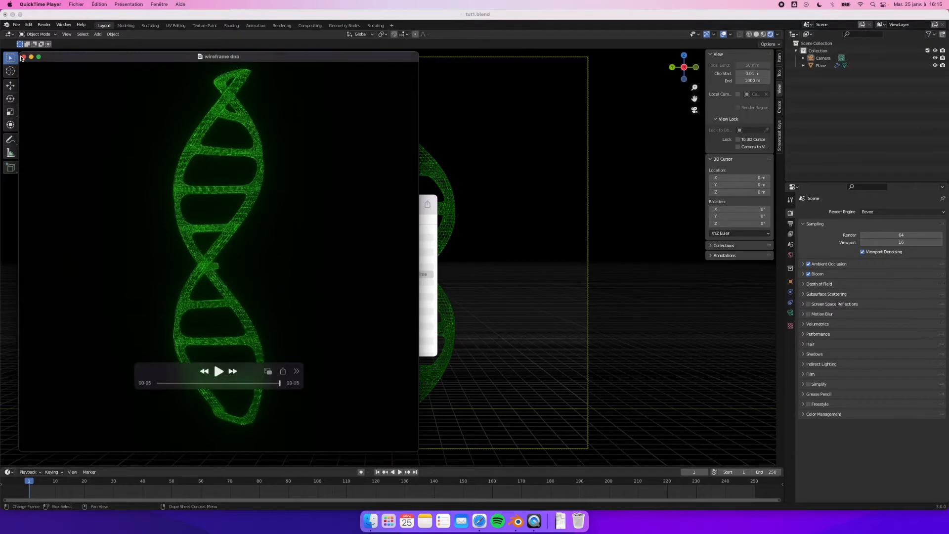
left_click(24, 56)
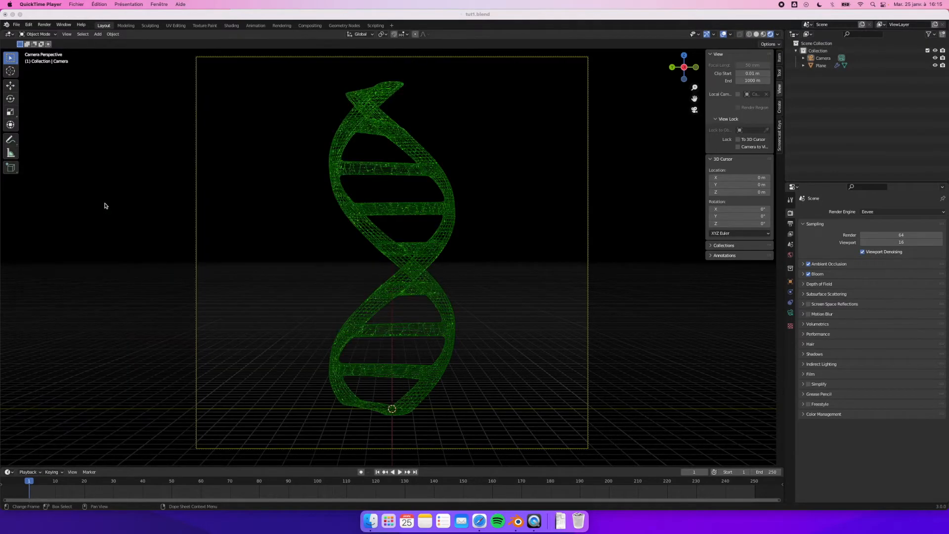
left_click(451, 195)
left_click(439, 184)
left_click(492, 157)
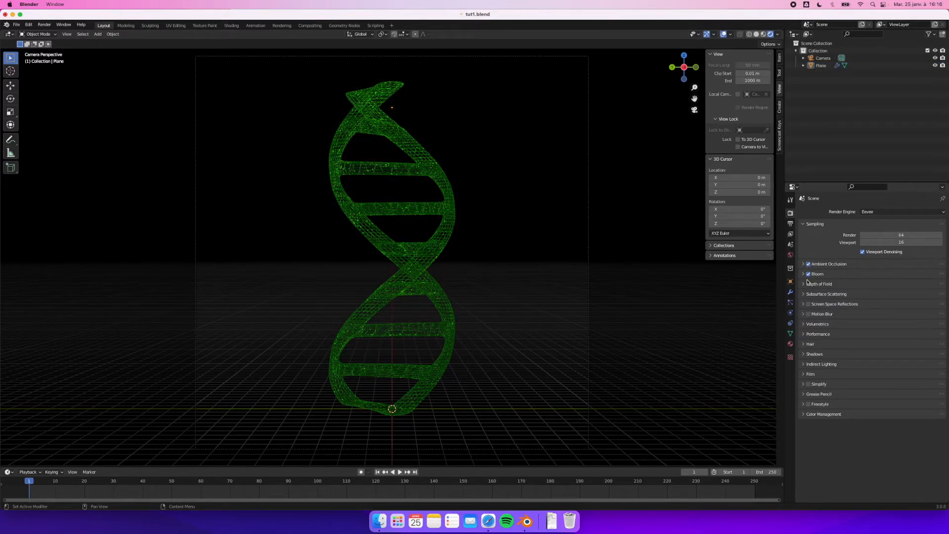
Set the Bloom threshold to 0 and its knee to about 0.545 in the Eevee render settings
left_click(804, 275)
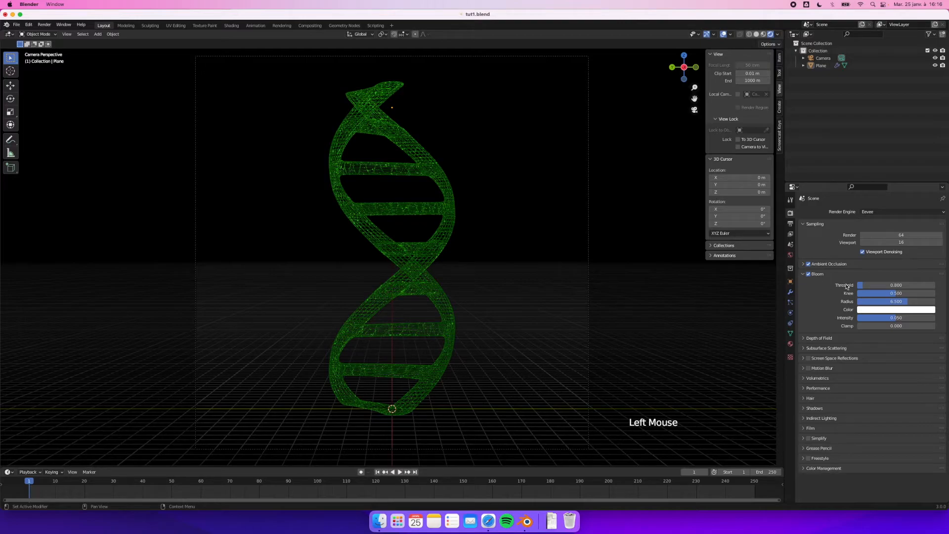
mouse_move(863, 286)
left_mouse_down()
mouse_move(882, 286)
mouse_move(858, 286)
left_mouse_up()
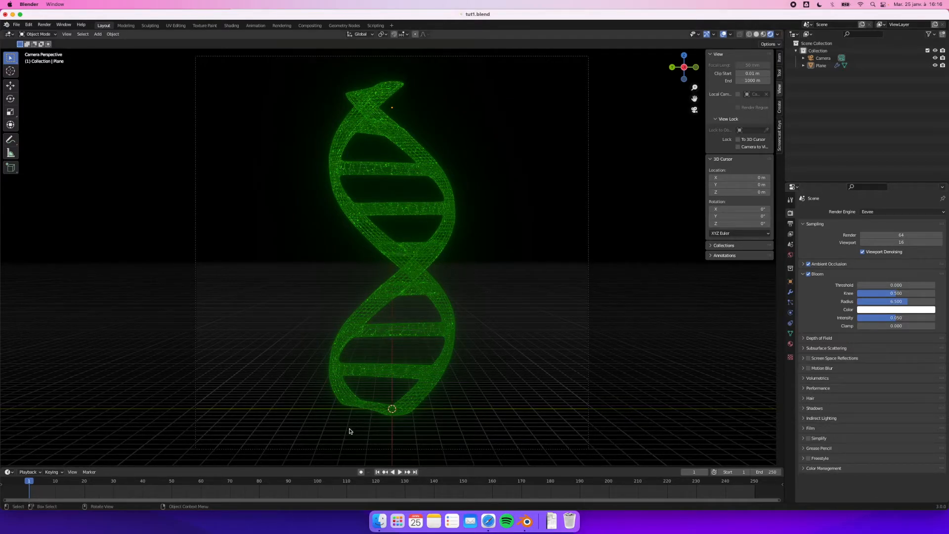
left_click_drag(866, 286, 923, 294)
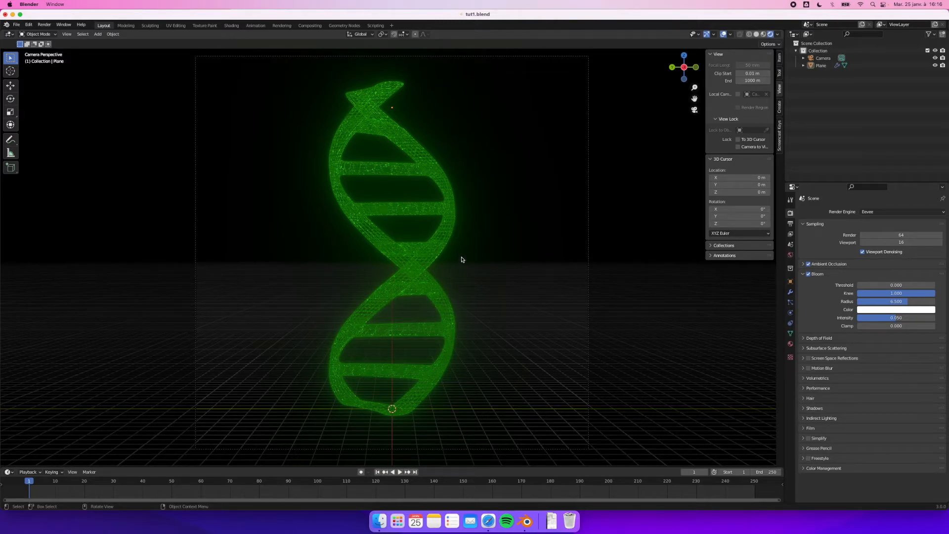
left_click_drag(933, 295, 903, 293)
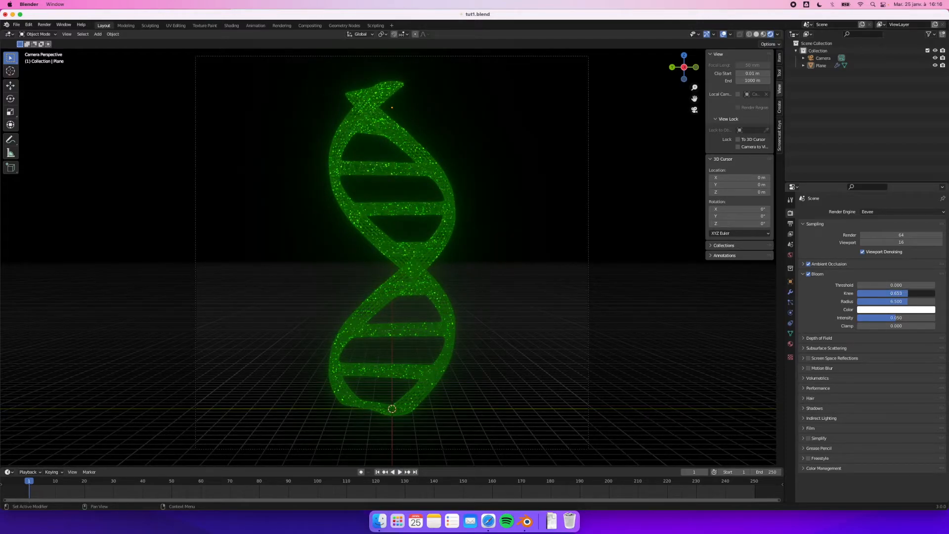
left_click_drag(907, 293, 906, 293)
Set the Bloom radius to about 5.3 and its intensity to 0.044
left_click_drag(908, 302, 859, 302)
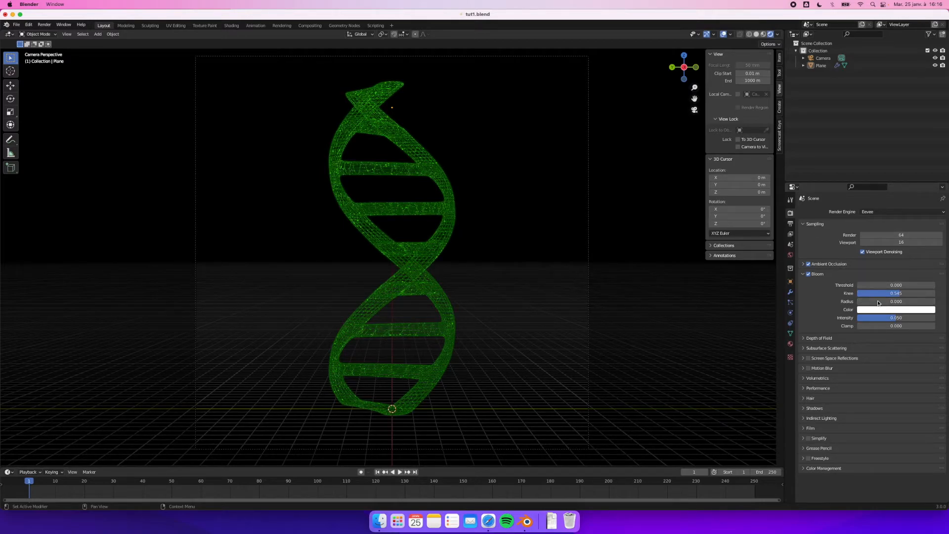
left_click_drag(859, 302, 897, 303)
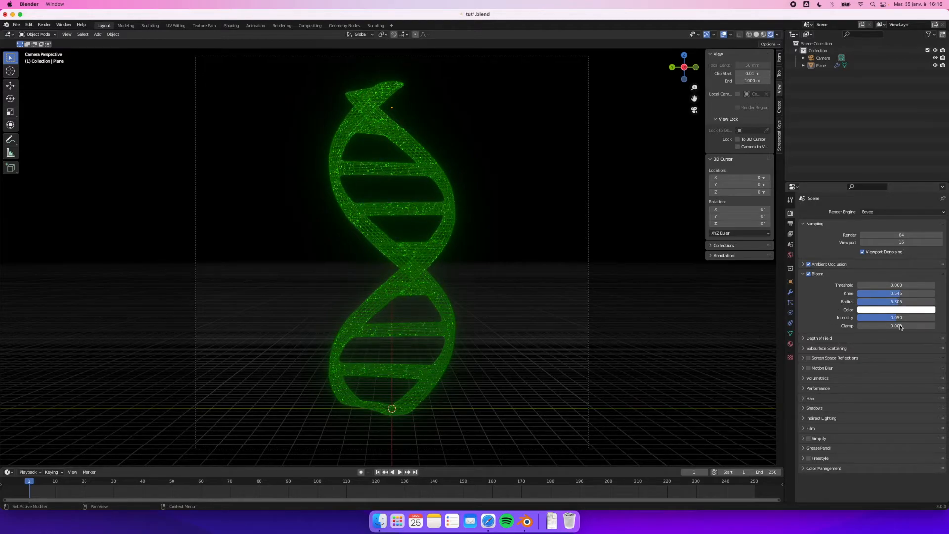
mouse_move(895, 320)
left_mouse_down()
mouse_move(873, 319)
mouse_move(920, 319)
mouse_move(861, 318)
mouse_move(893, 318)
left_mouse_up()
left_click(891, 309)
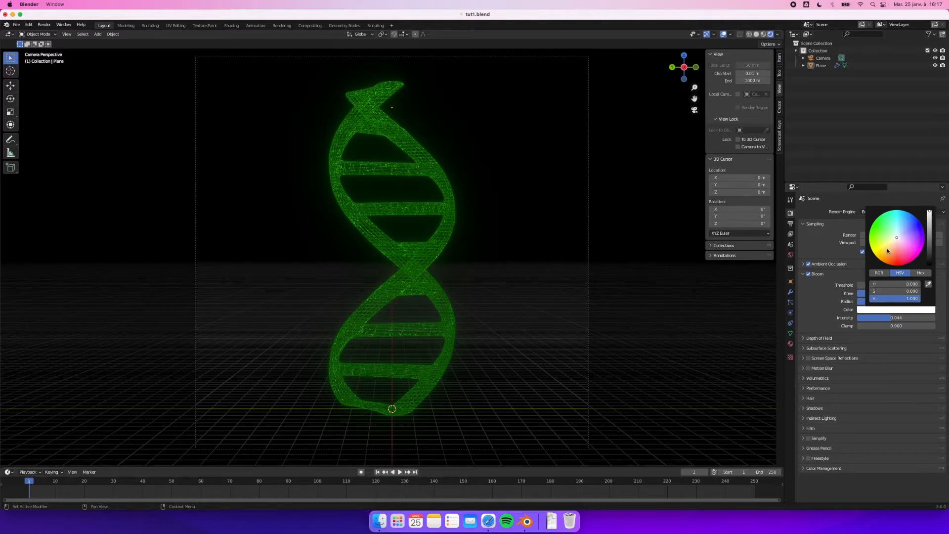
mouse_move(921, 231)
left_mouse_down()
mouse_move(913, 253)
mouse_move(890, 228)
mouse_move(900, 237)
left_mouse_up()
left_click_drag(904, 285, 872, 292)
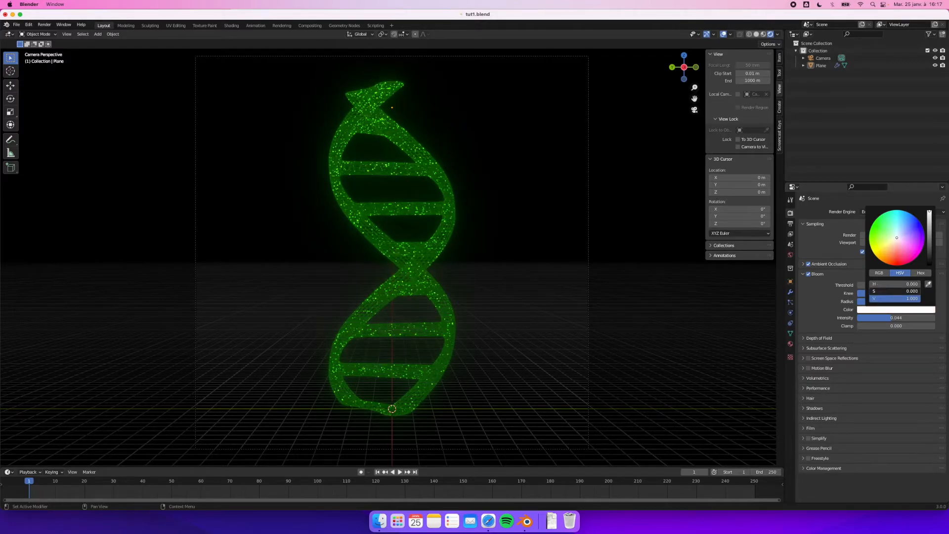
left_click(821, 308)
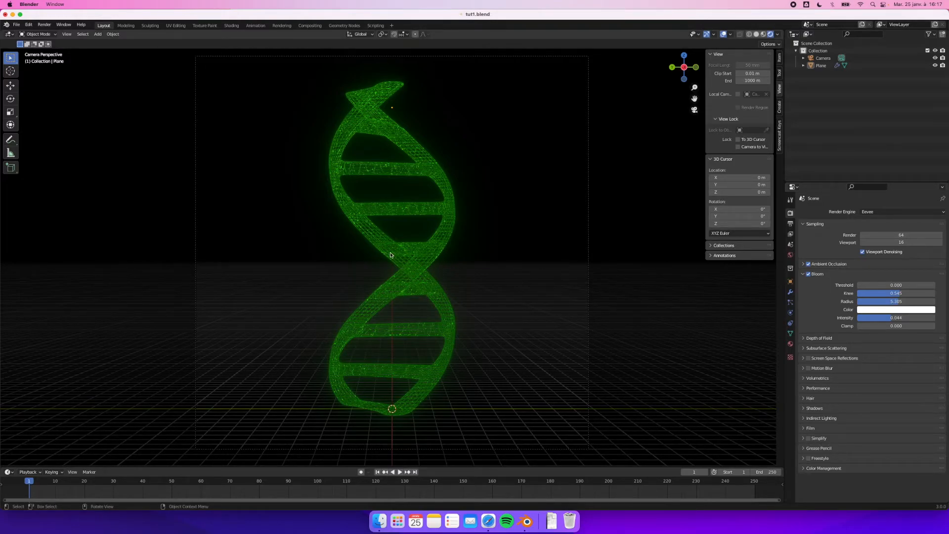
left_click(805, 339)
left_click(805, 339)
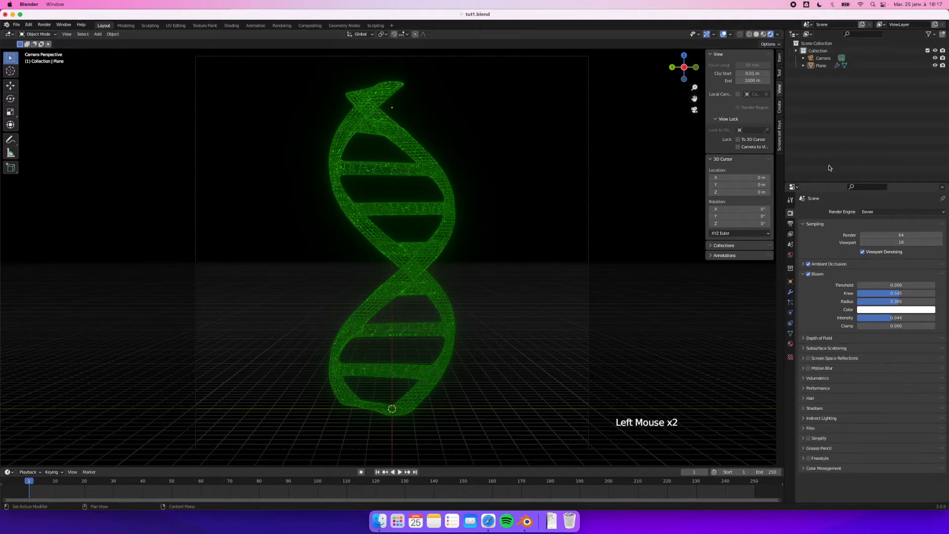
Set the camera's focal length to 300 mm
left_click(823, 58)
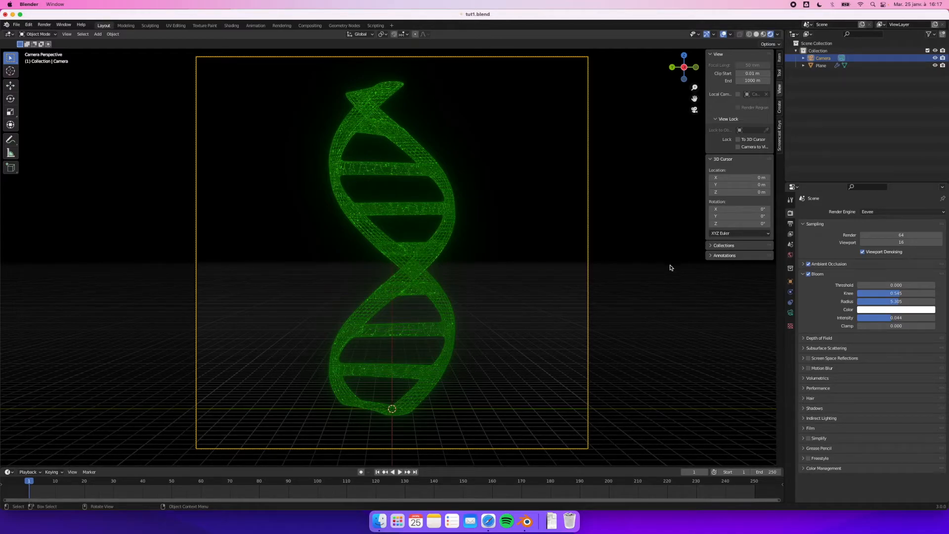
left_click(790, 313)
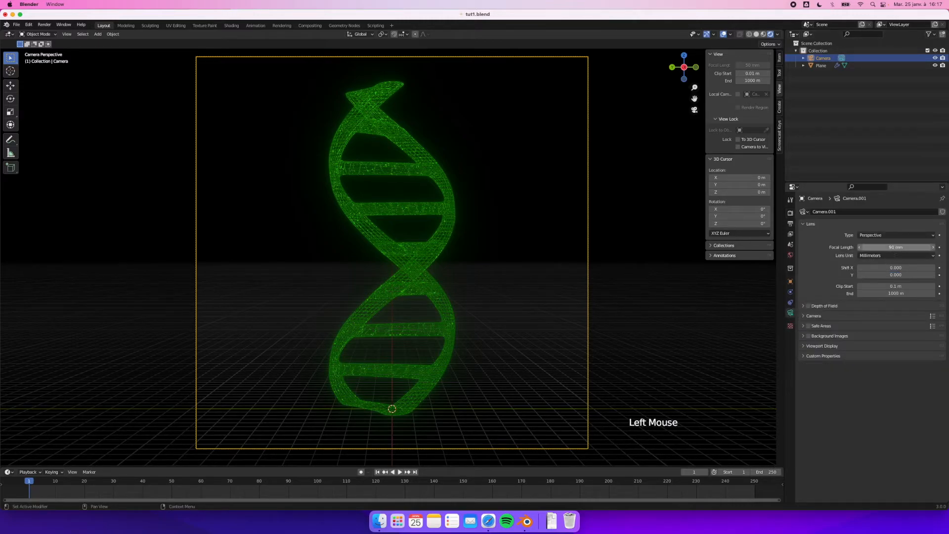
double_click(894, 247)
type("300")
key("Return")
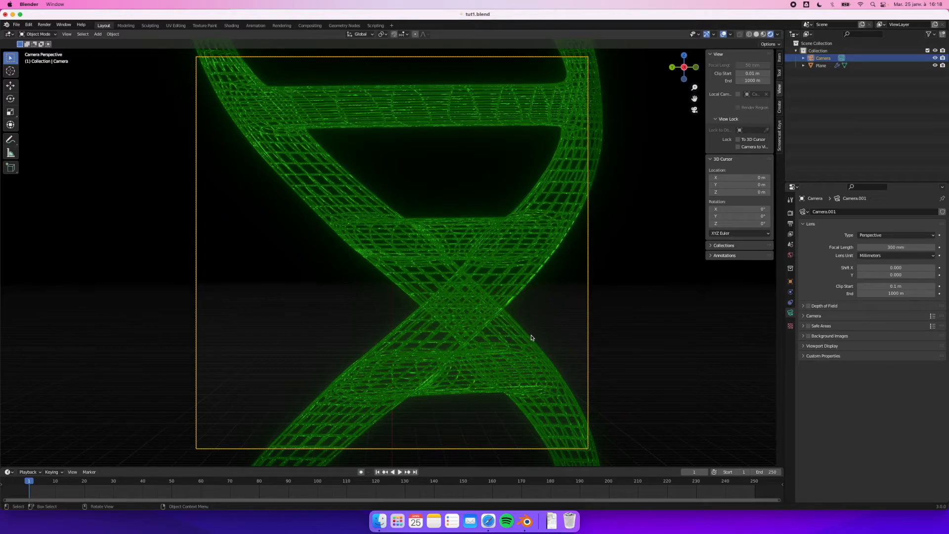
Add a Plain Axes empty and move it about -0.59 m in Y and 7.99 m in Z, onto the helix's middle
key("shift+a")
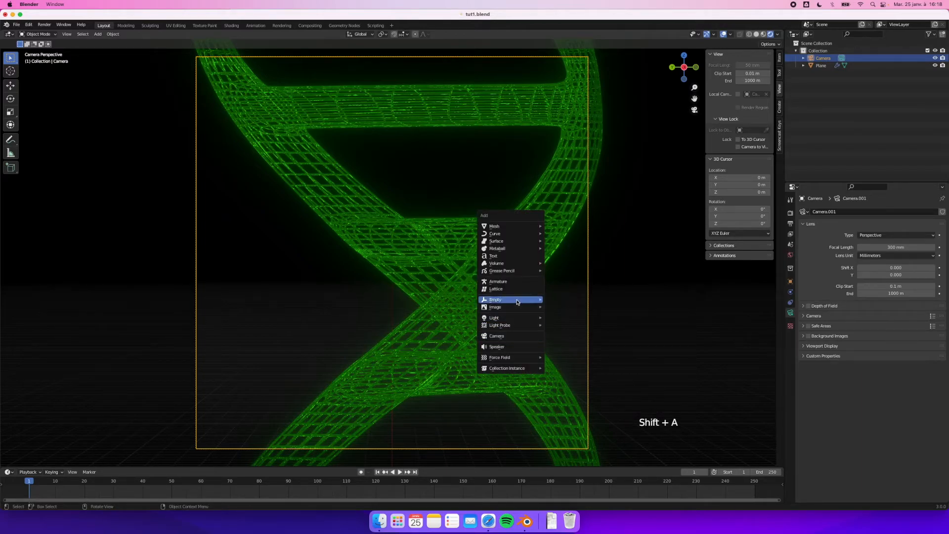
mouse_move(517, 302)
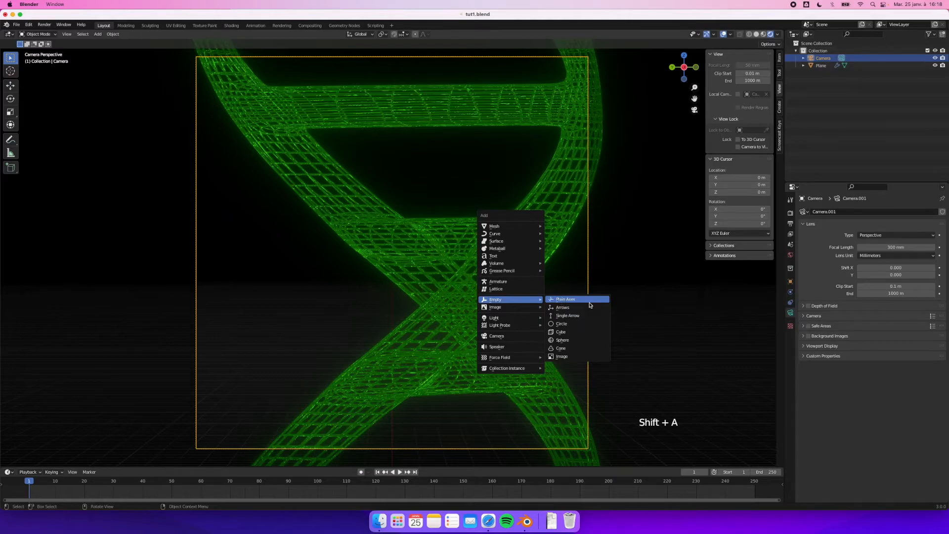
left_click(567, 299)
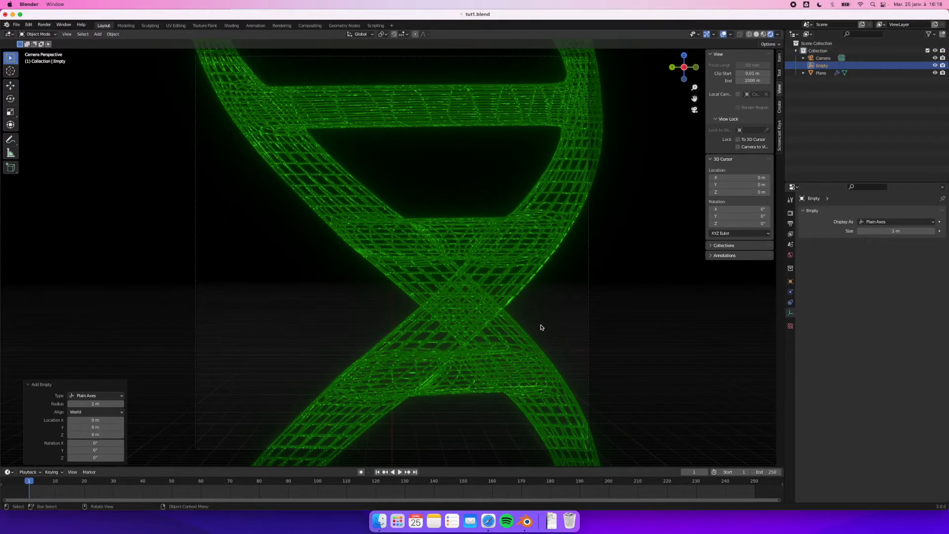
key("g")
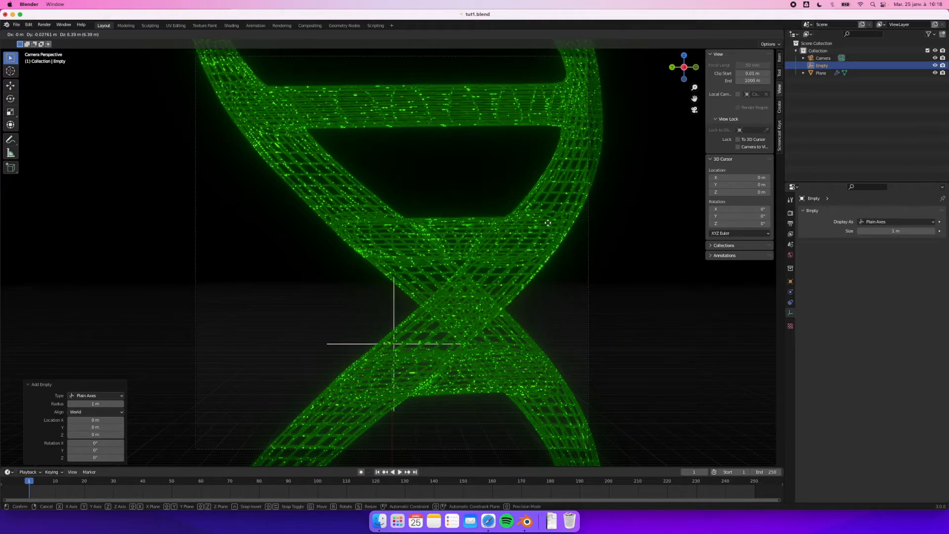
left_click(580, 215)
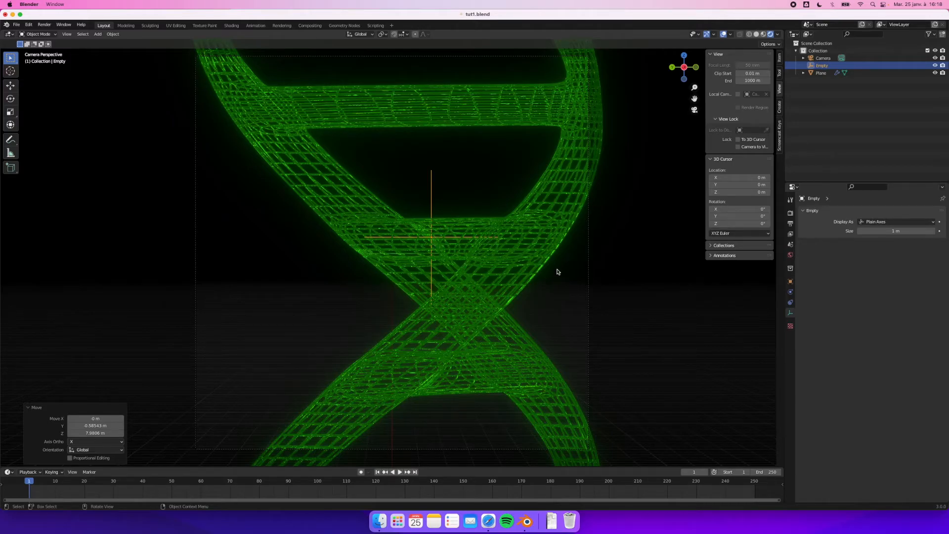
Check the empty's placement, then enable depth of field on the camera with the Empty as its focus object
middle_click_drag(480, 275, 345, 303)
scroll(547, 361, "up", 4)
middle_click_drag(444, 357, 438, 298, "shift")
left_click(696, 109)
left_click(822, 57)
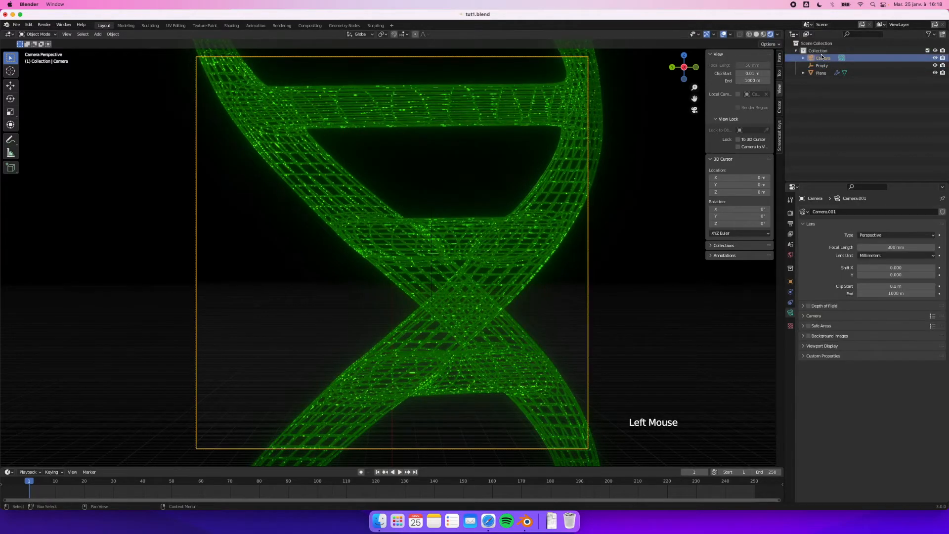
left_click(809, 306)
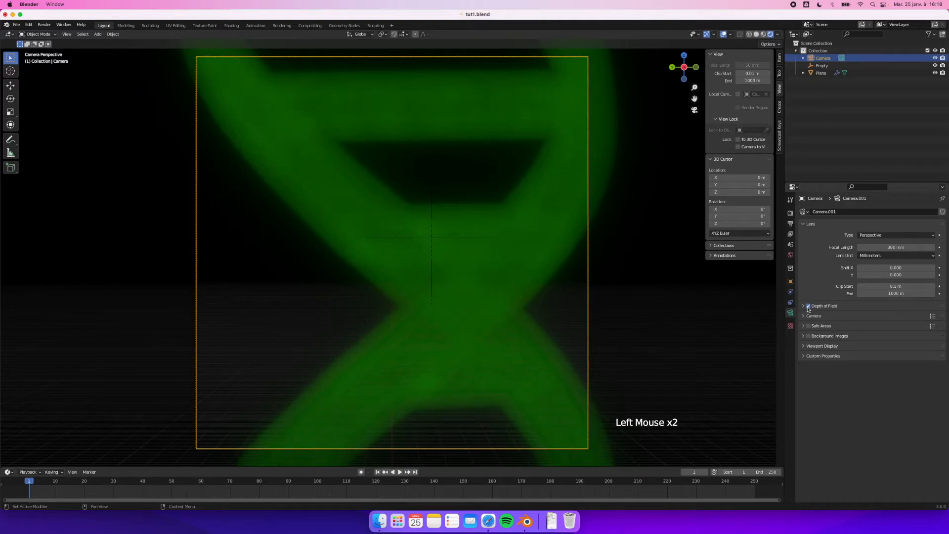
left_click(802, 306)
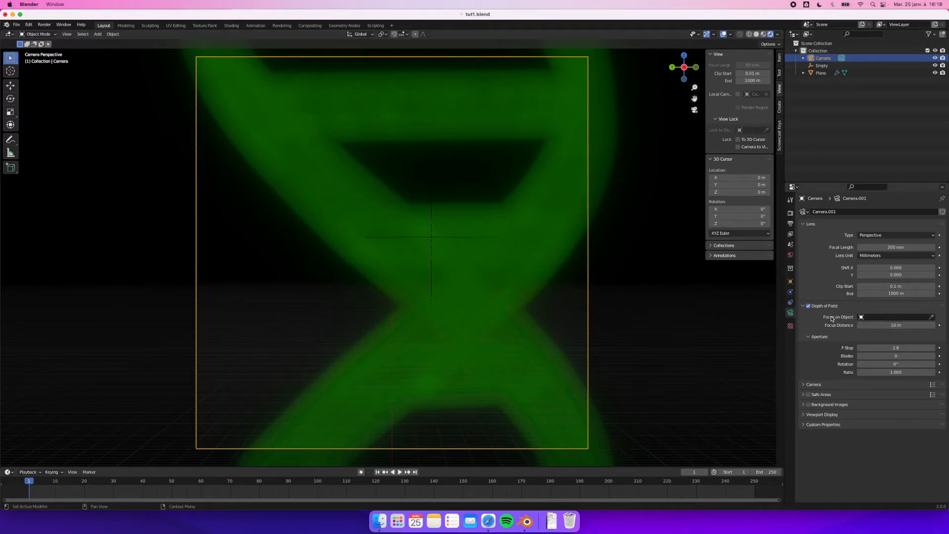
left_click(891, 317)
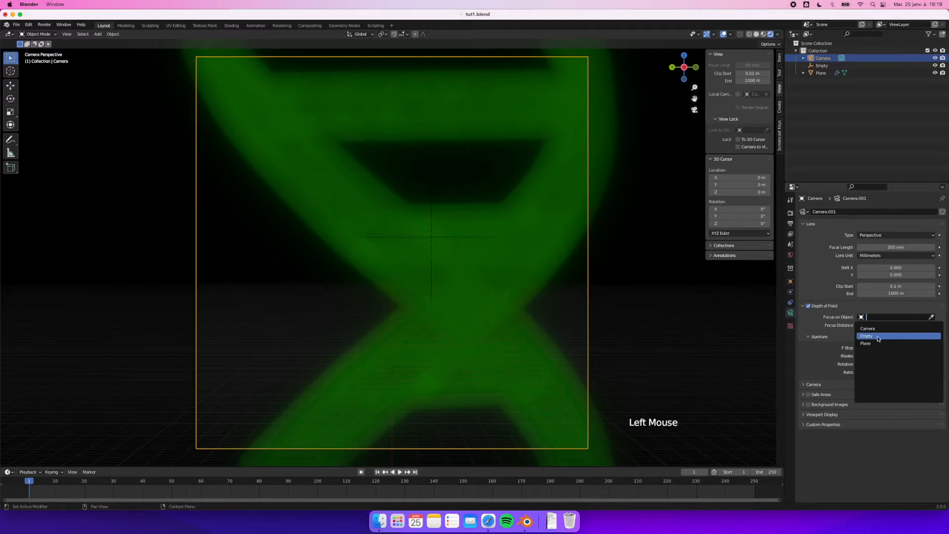
left_click(879, 337)
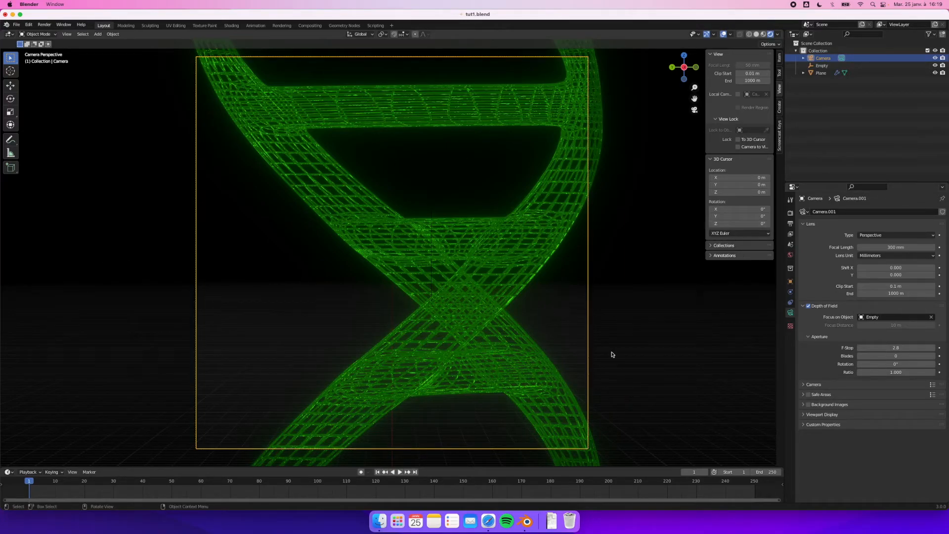
Check the helix's location and transform values, and reselect the camera
left_click(521, 255)
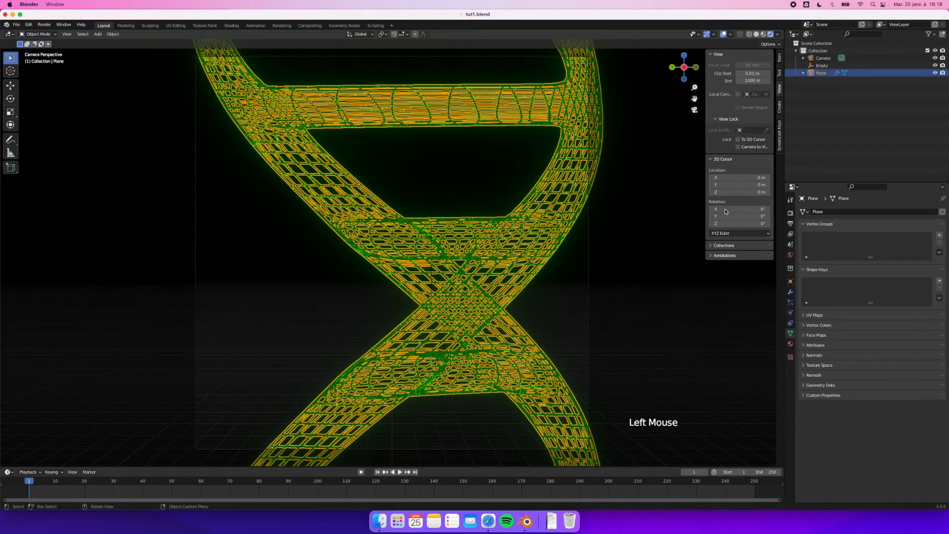
left_click(780, 58)
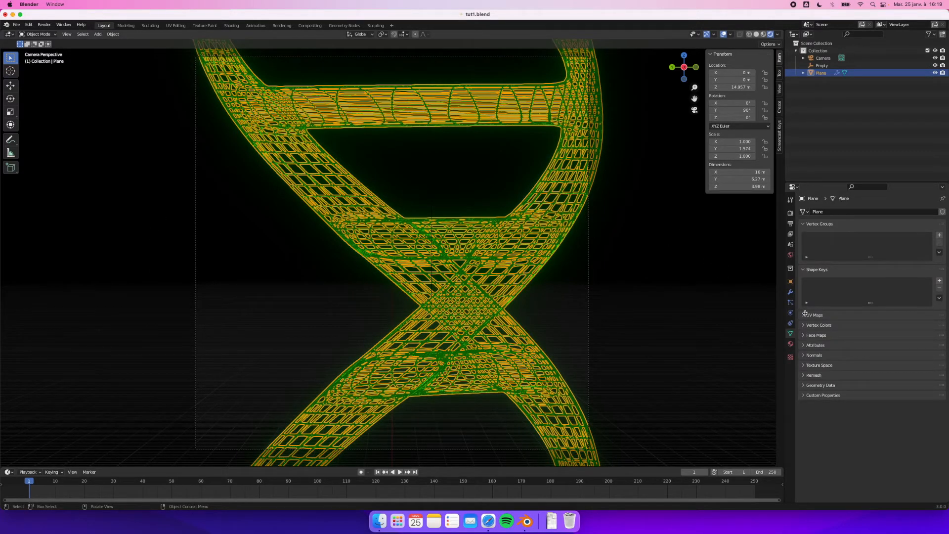
left_click(823, 65)
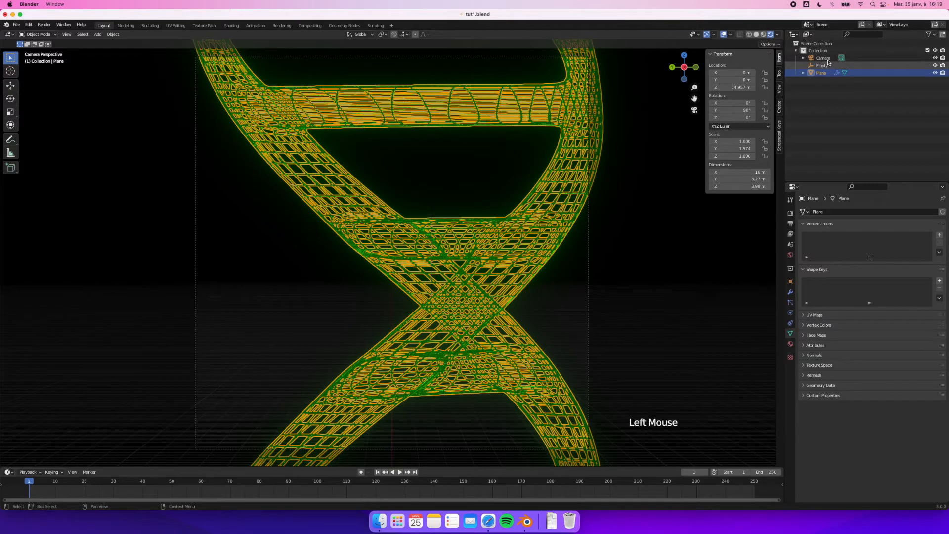
left_click(825, 65)
left_click(824, 59)
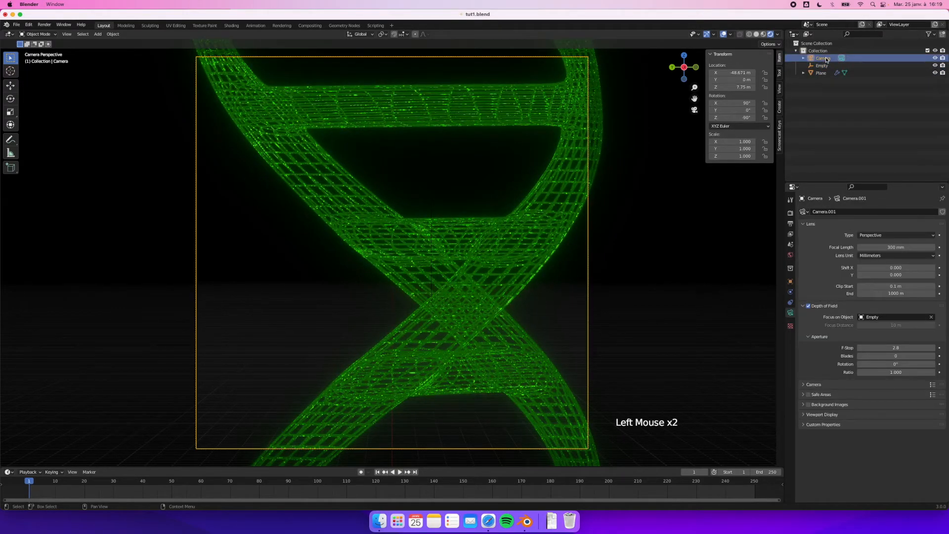
Set the camera's depth of field focus distance to 0.2 m
left_click(898, 326)
type("5")
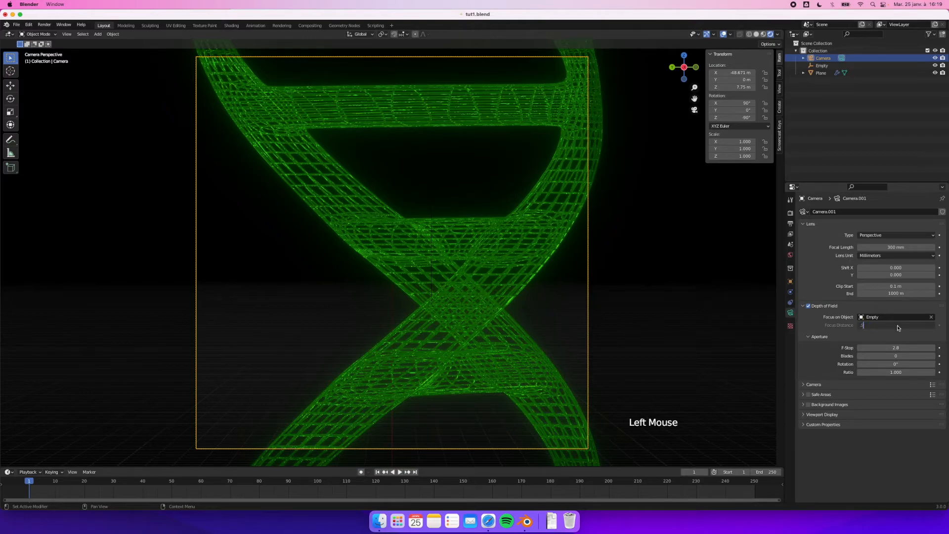
key("Return")
left_click(898, 326)
type("2")
key("Return")
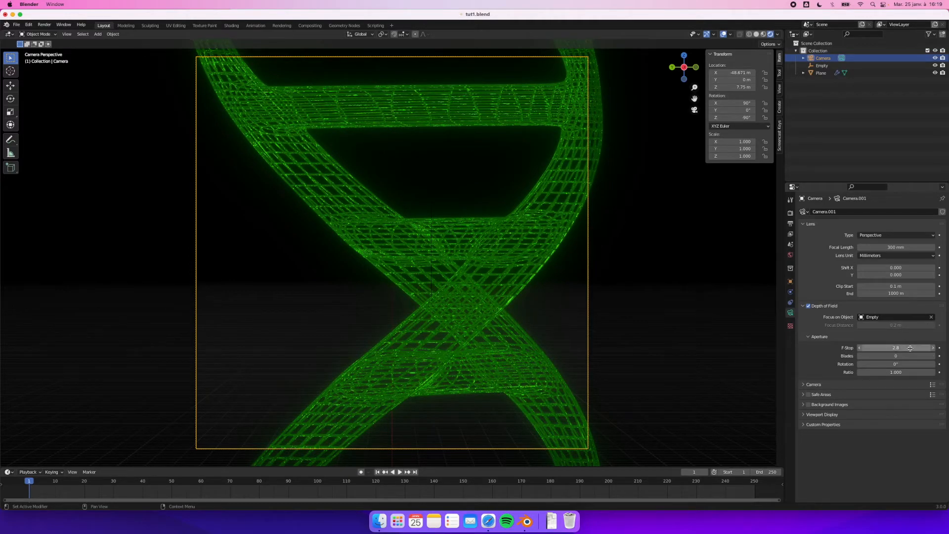
Set the camera aperture's f-stop to 0.4 and its blades to 16
left_click(909, 348)
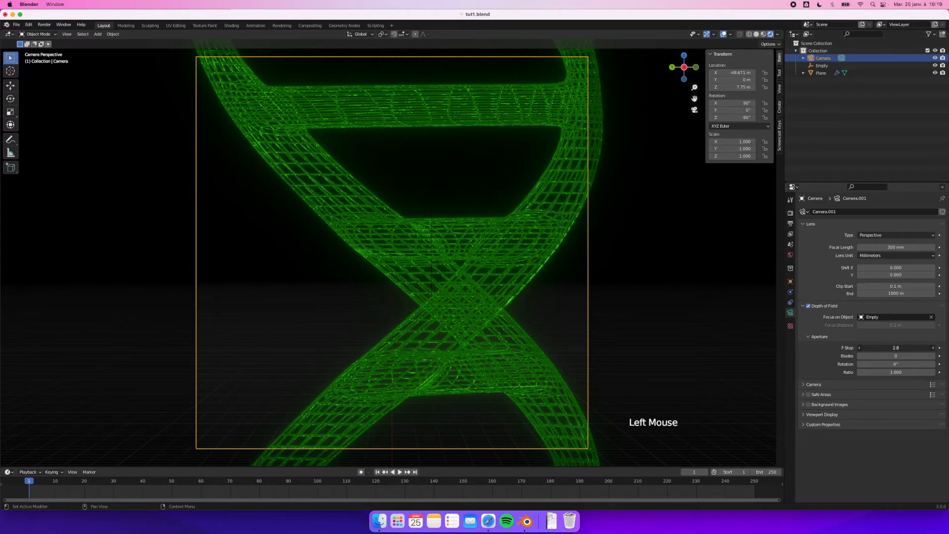
left_click_drag(909, 349, 871, 348)
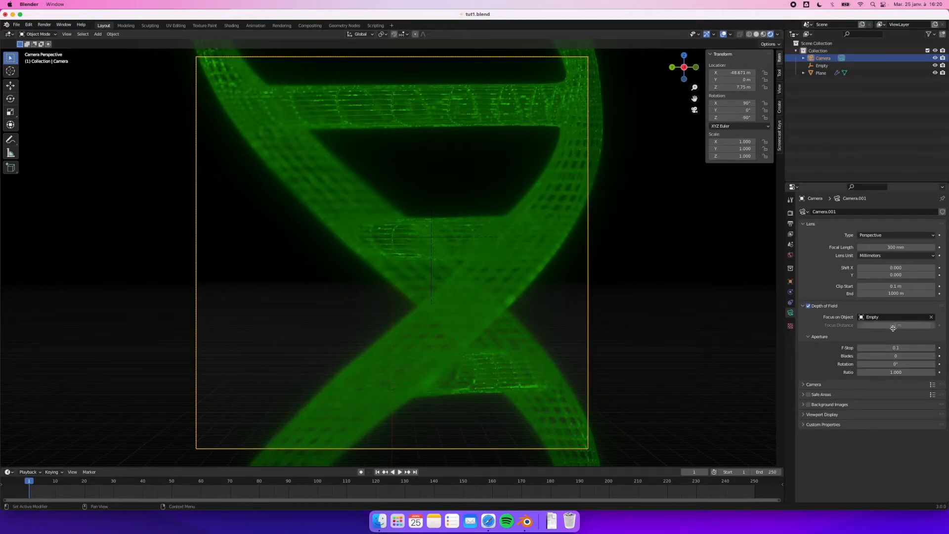
mouse_move(886, 349)
left_mouse_down()
mouse_move(910, 348)
mouse_move(898, 345)
left_mouse_up()
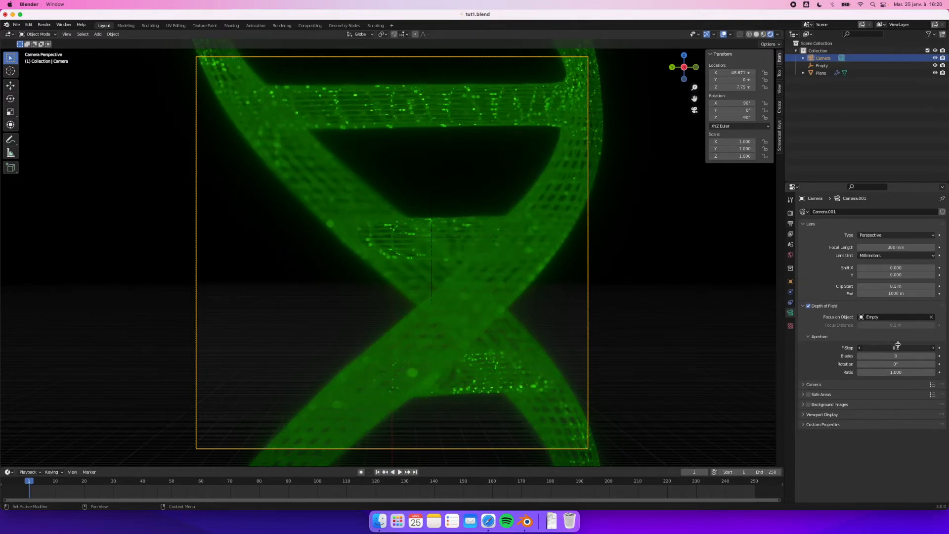
left_click(933, 349)
left_click(933, 348)
left_click(933, 349)
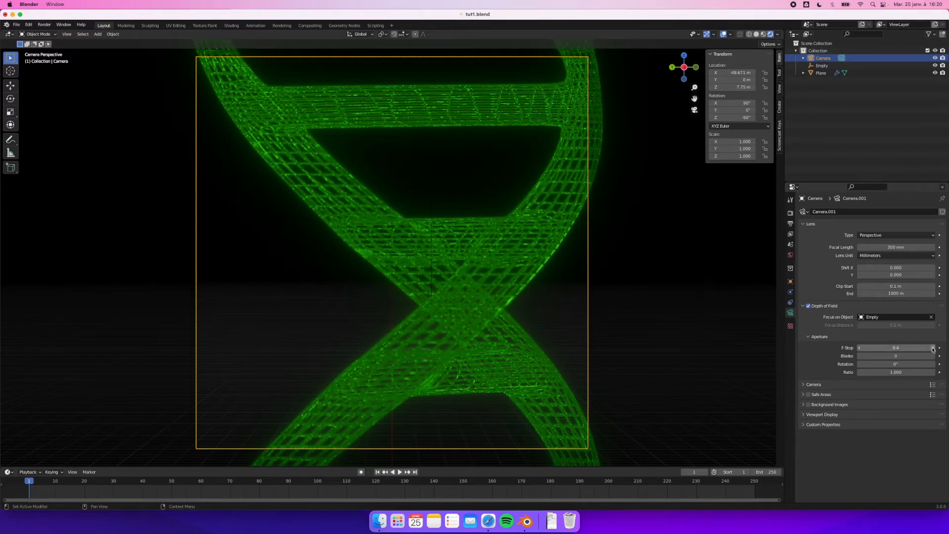
left_click(908, 356)
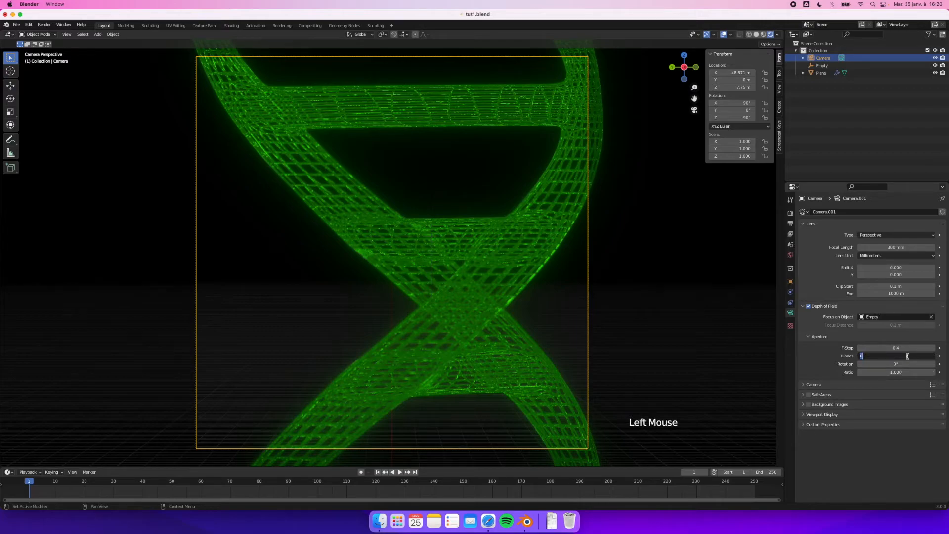
key("Return")
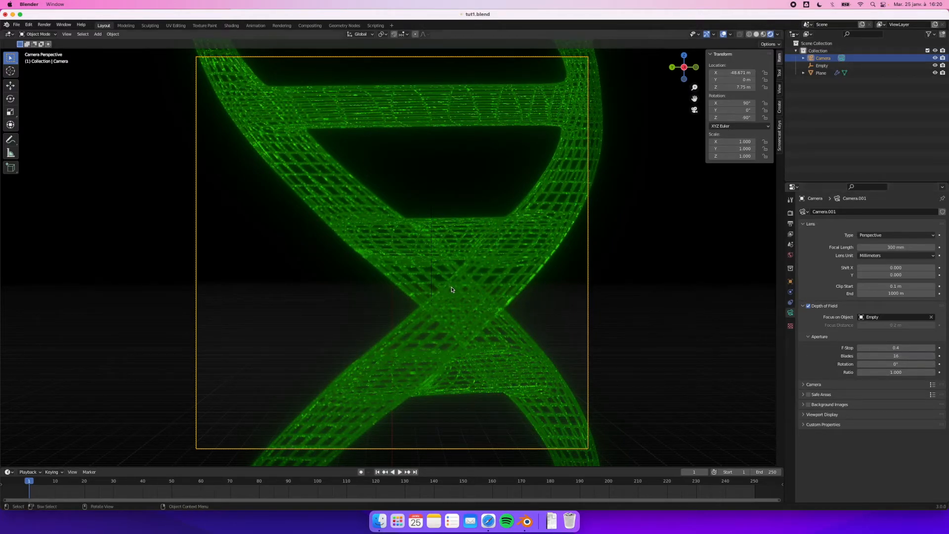
Set the focus distance to 0.1 m, and try an f-stop of 0.5 before returning it to 0.4
left_click(901, 324)
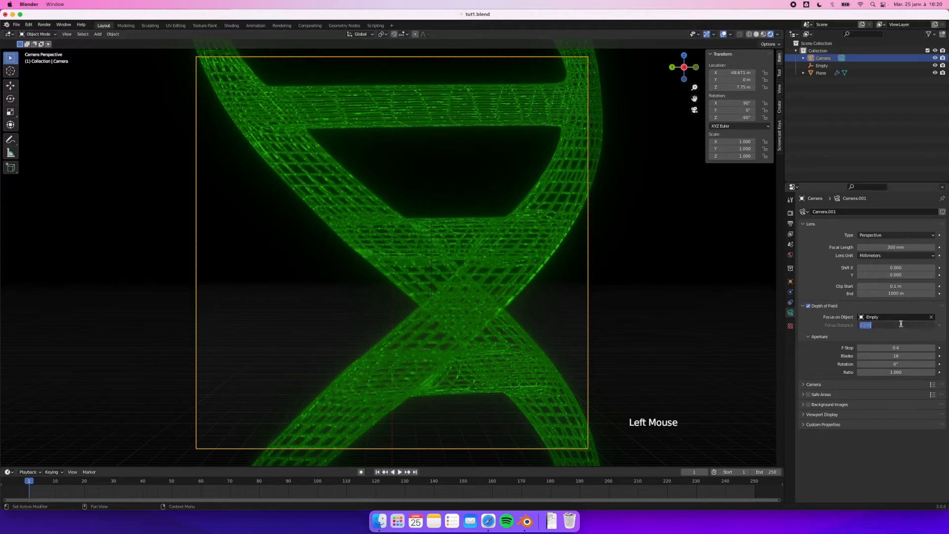
type("0.1")
key("Return")
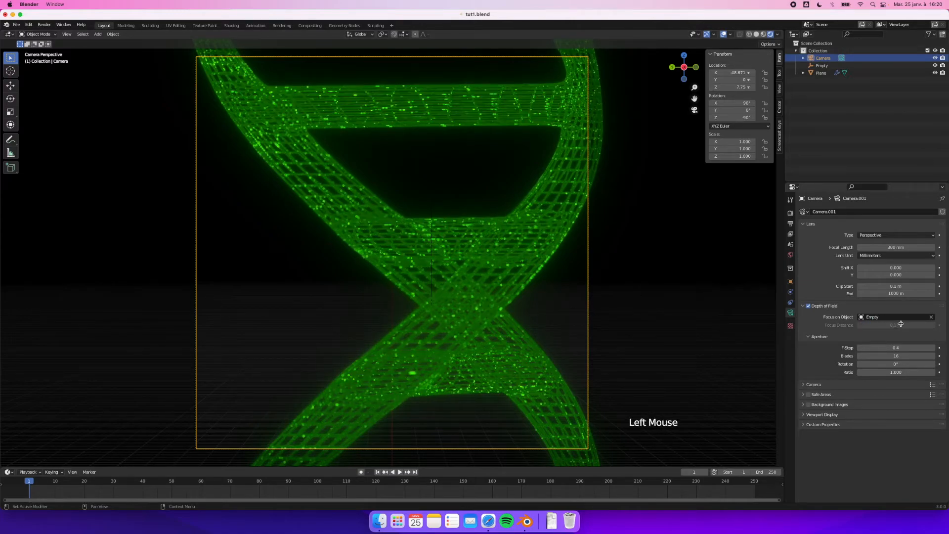
left_click(933, 348)
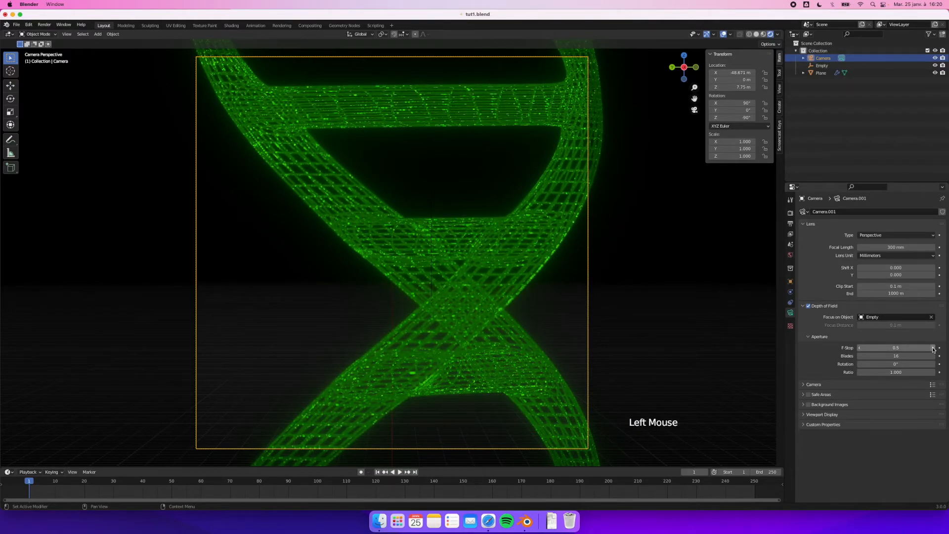
left_click(861, 349)
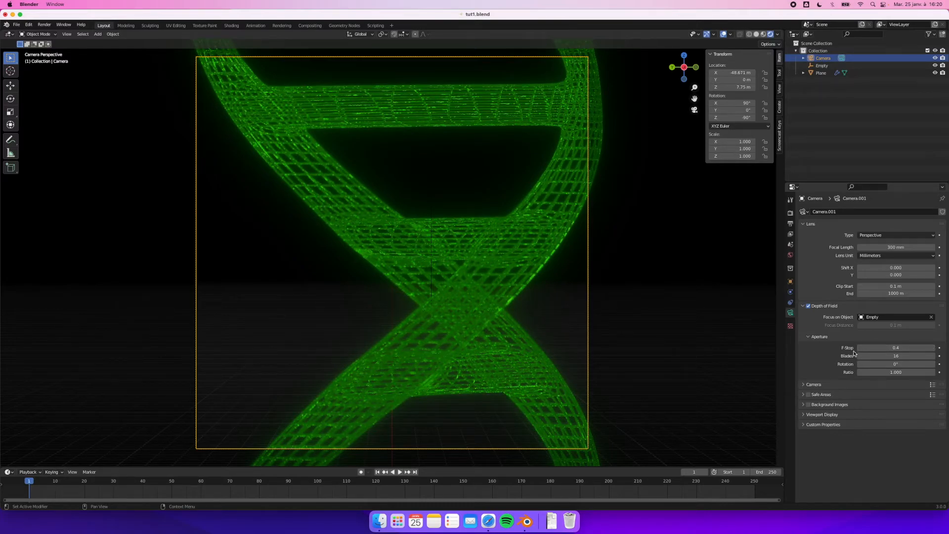
Set the camera's depth of field focus distance to 0.005 m
left_click(907, 326)
type("0")
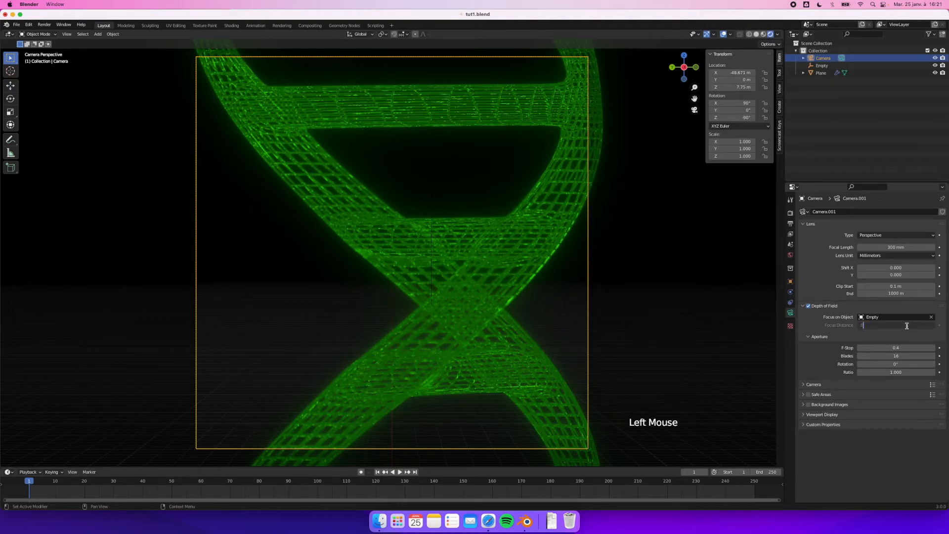
type(".005")
key("Return")
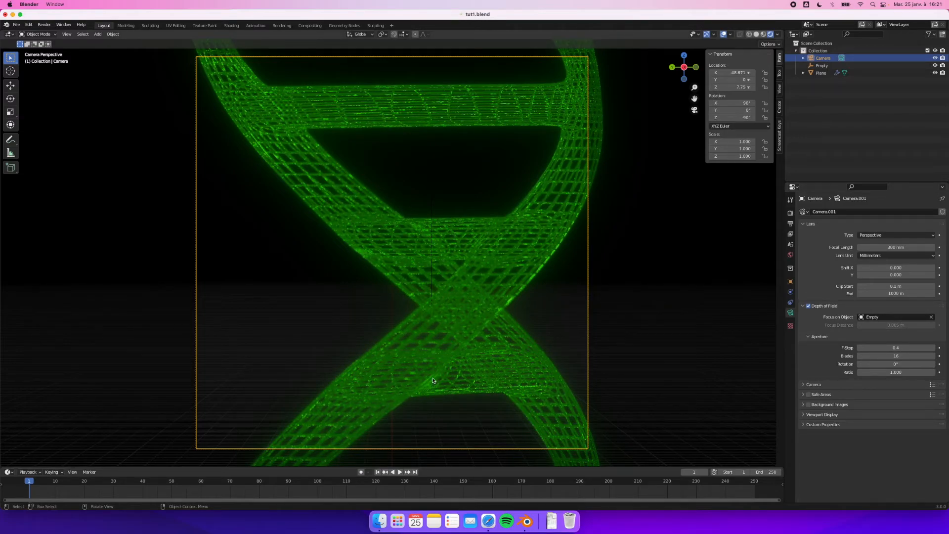
Compare slightly higher and lower f-stops, down to 0.3, and return the aperture to 0.4
left_click(934, 348)
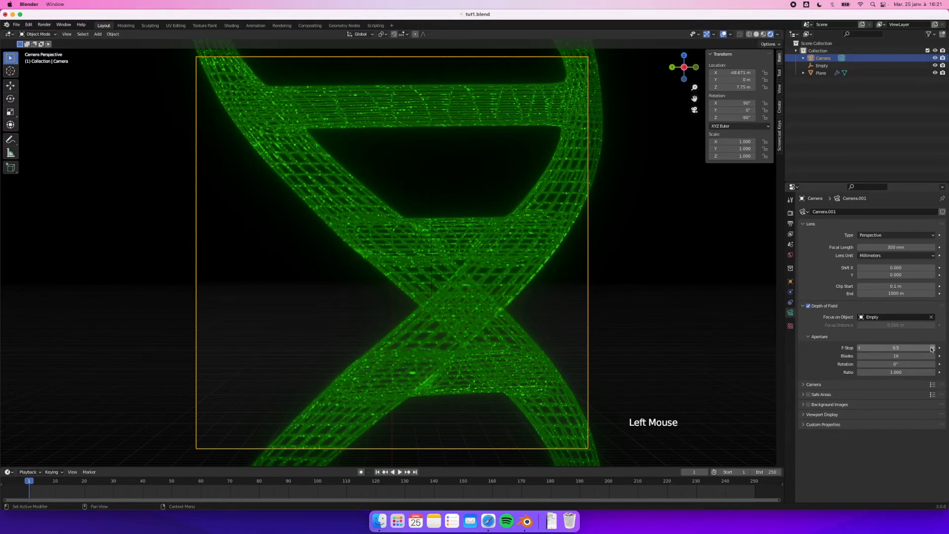
left_click(860, 348)
left_click(859, 348)
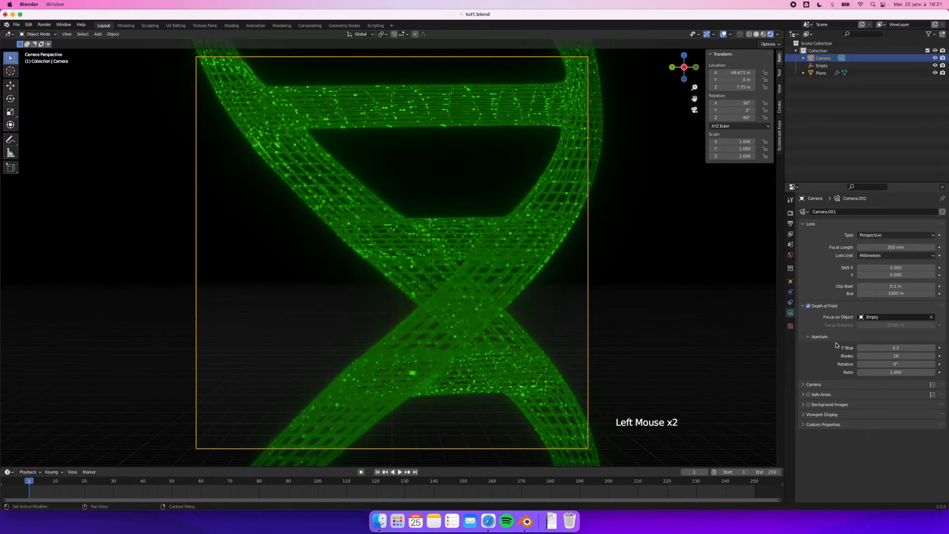
left_click(933, 348)
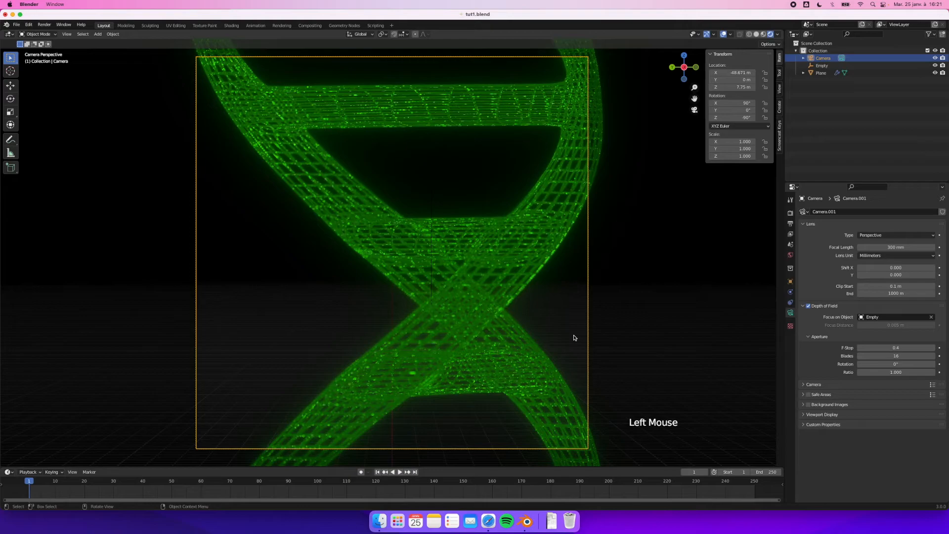
Save the file and set the camera's focal length to 90 mm to frame the whole helix
key("super+s")
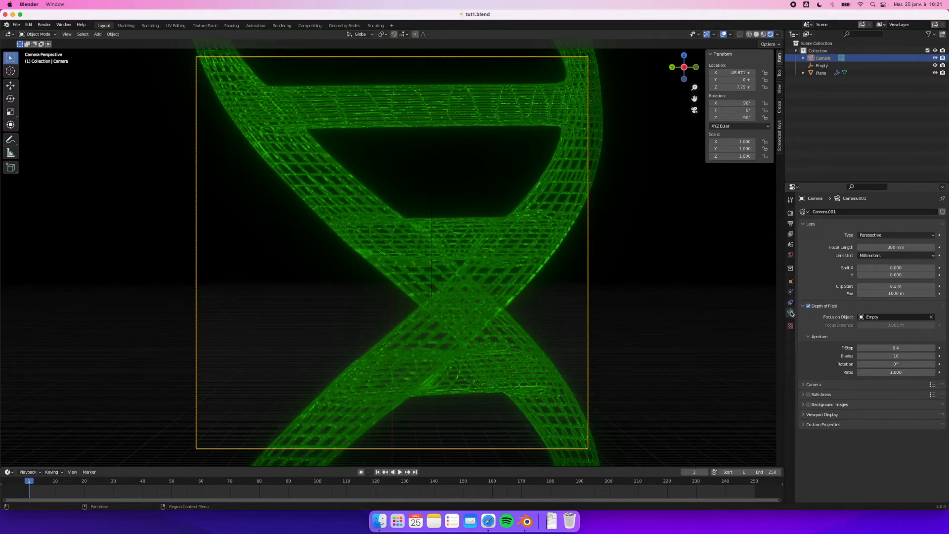
left_click(914, 247)
type("90")
key("Return")
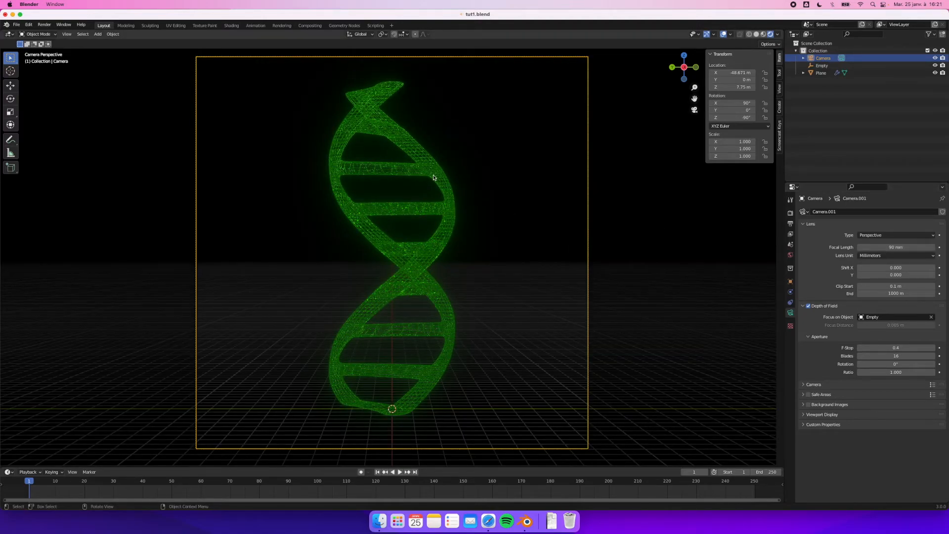
Select the DNA helix, show its object transform properties, and test its Z rotation before setting it back to 0°
left_click(431, 176)
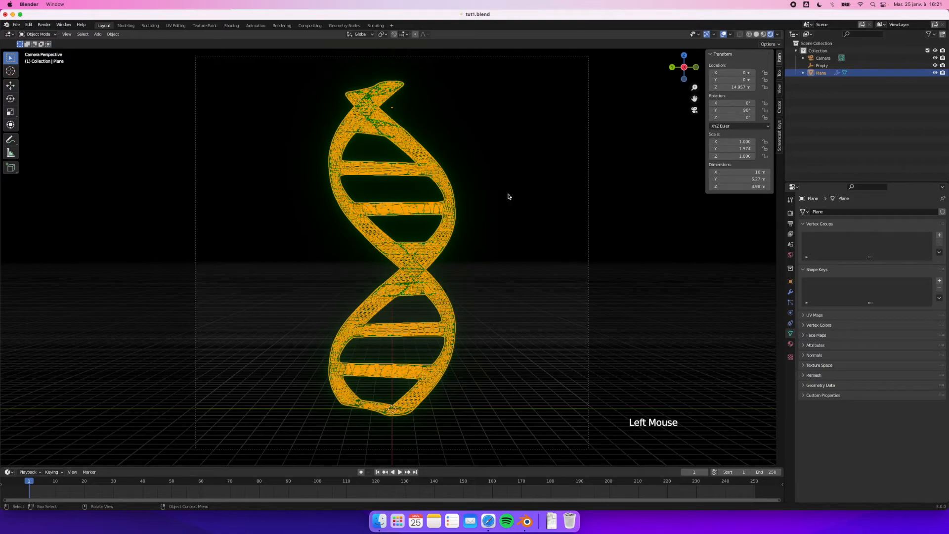
left_click(790, 283)
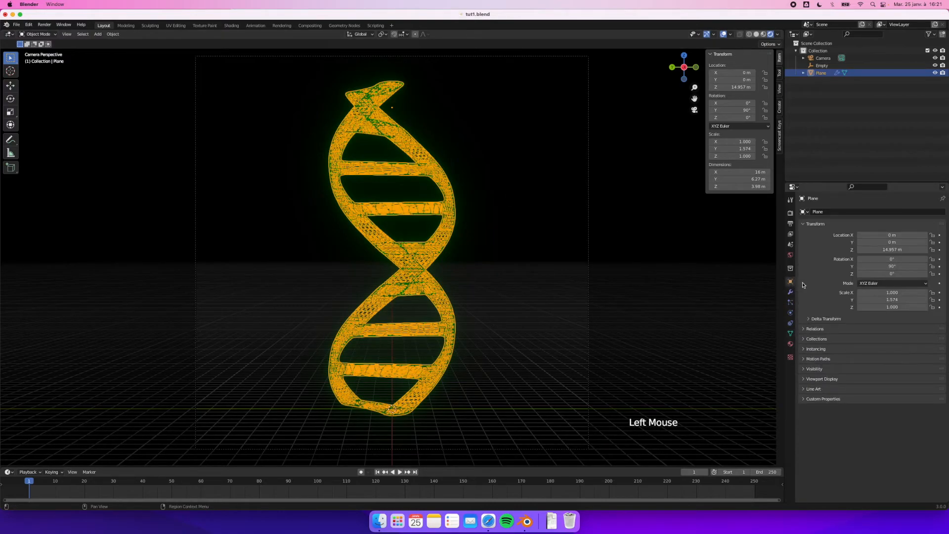
left_click(894, 274)
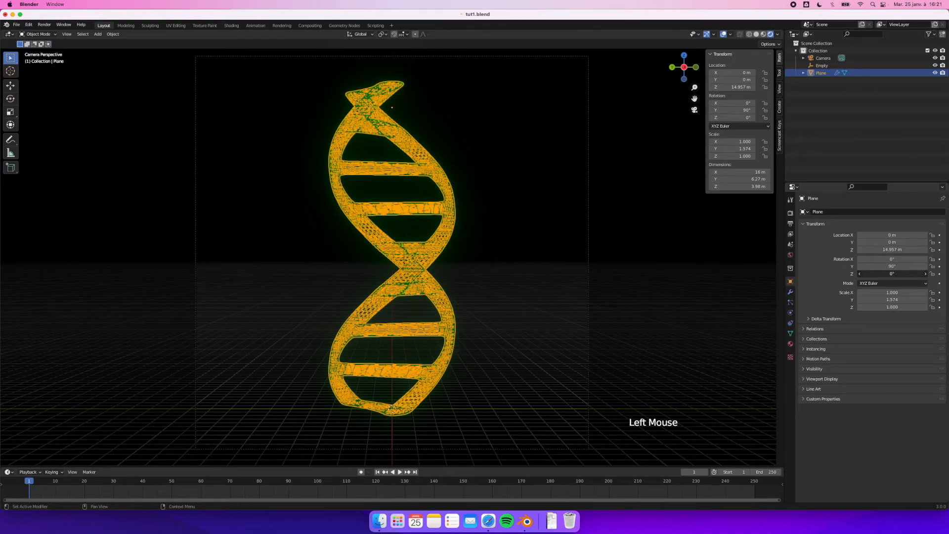
mouse_move(894, 274)
left_mouse_down()
mouse_move(943, 274)
mouse_move(888, 277)
left_mouse_up()
left_click(889, 276)
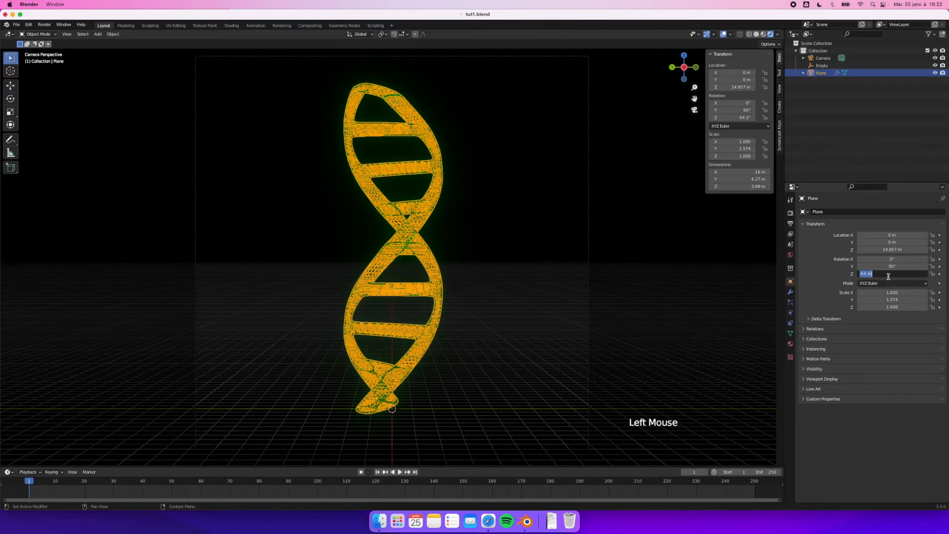
type("0")
key("Return")
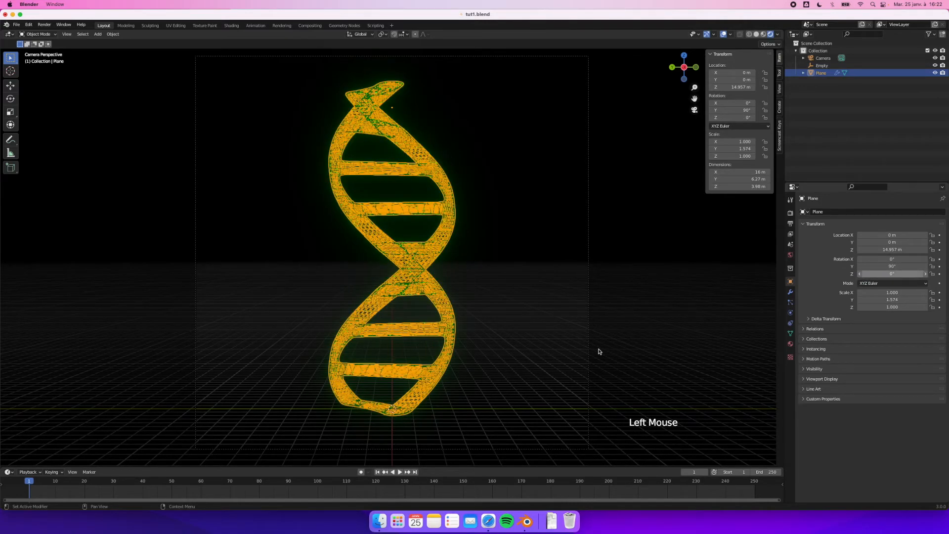
Enlarge the timeline area, set the animation's end frame to 120, and deselect the helix
left_click_drag(465, 465, 469, 441)
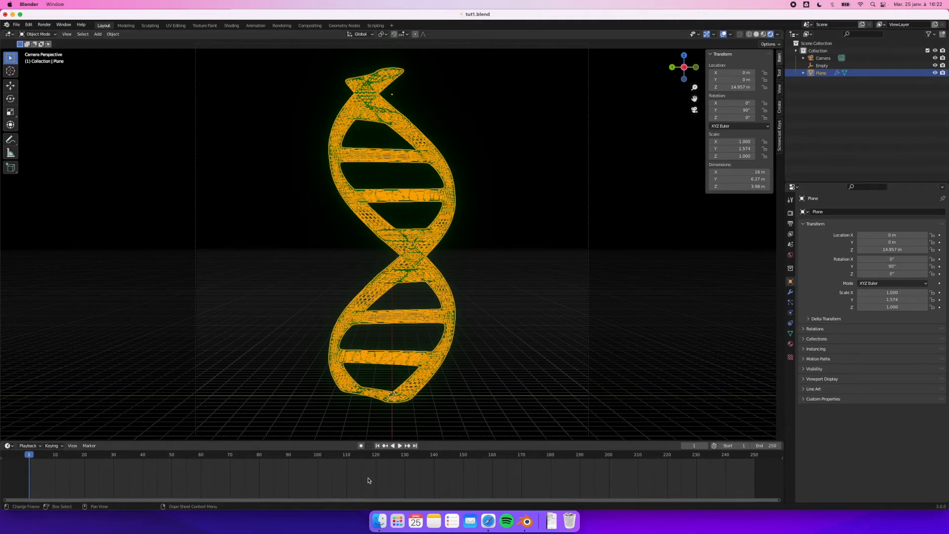
left_click(768, 446)
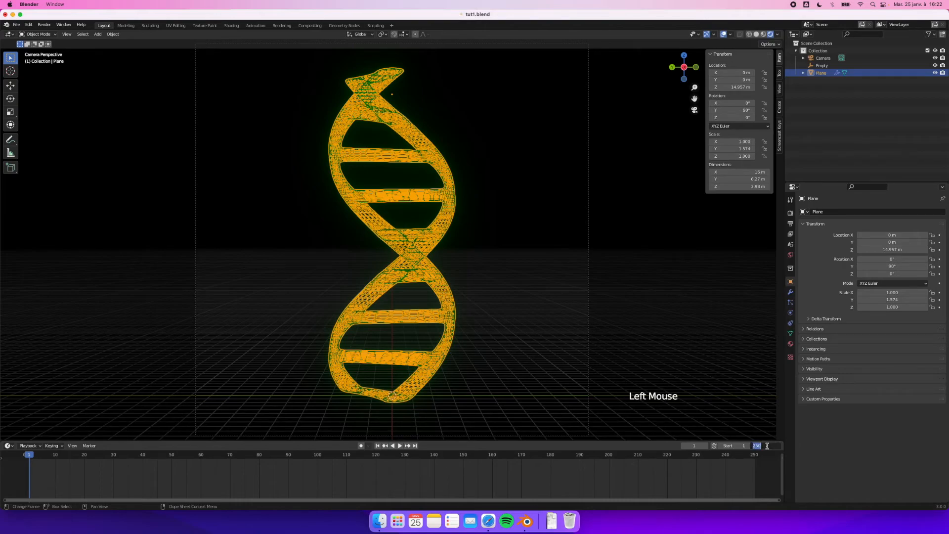
type("120")
key("Return")
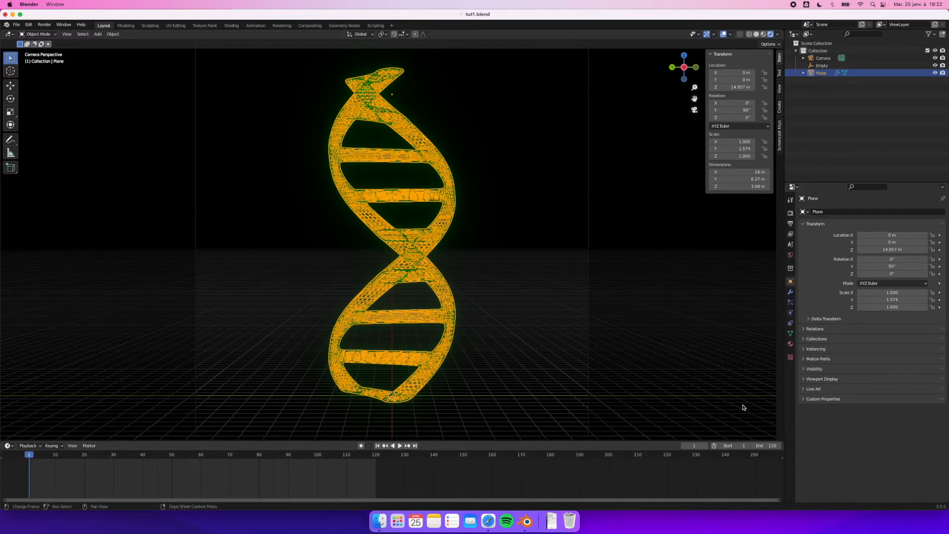
left_click(748, 375)
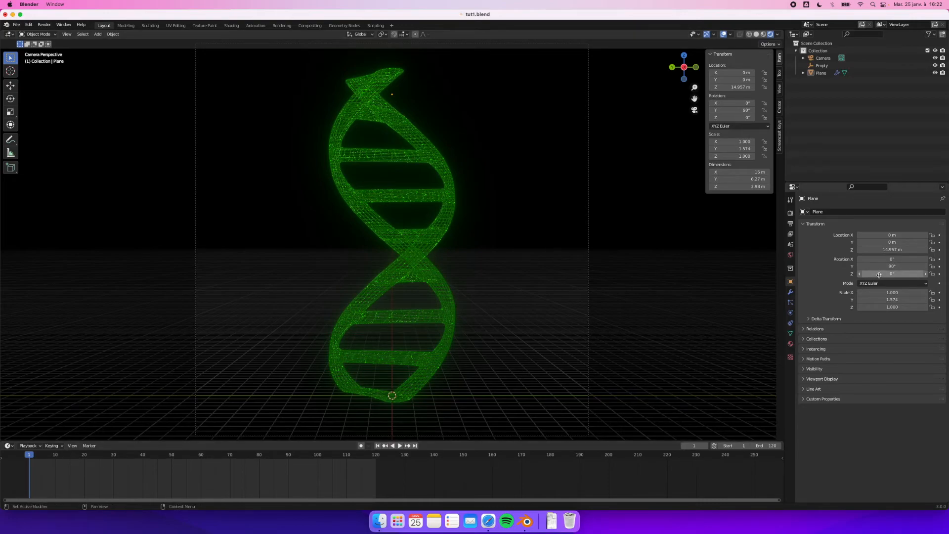
Keyframe the helix's Z rotation at 0° on frame 1 and at 359° on frame 120
left_click(940, 275)
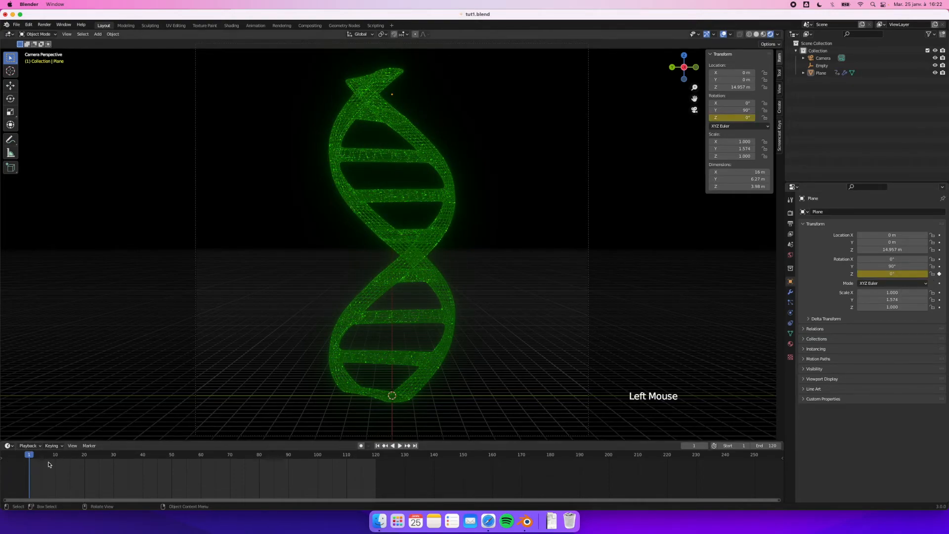
left_click(415, 446)
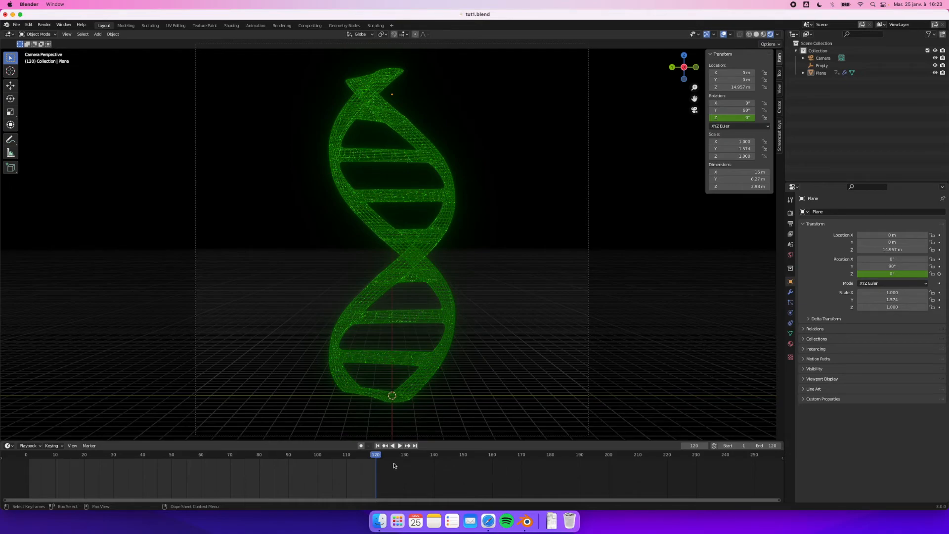
left_click(379, 454)
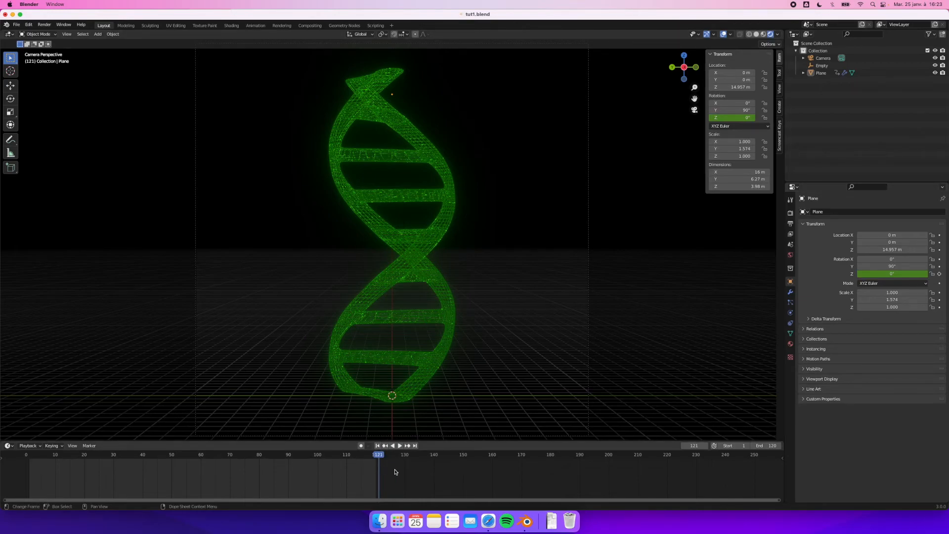
key("Left")
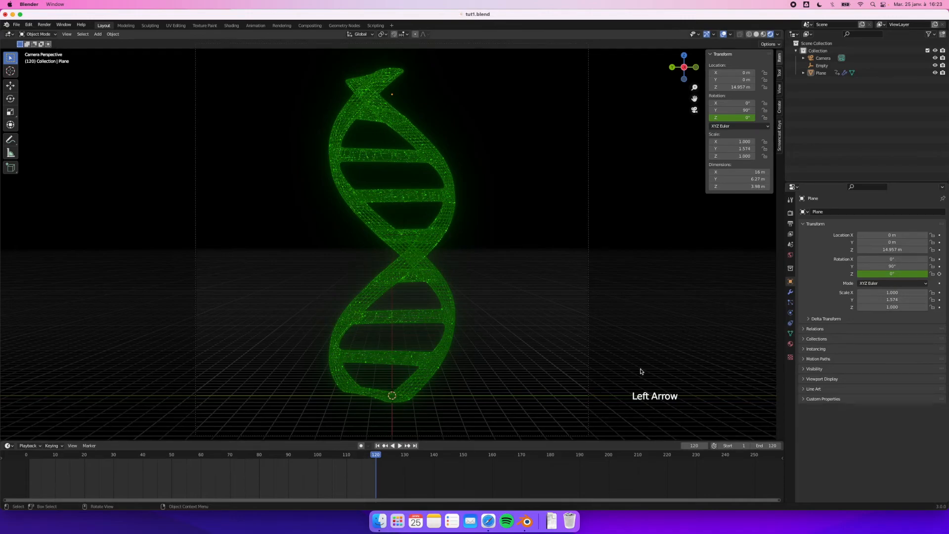
left_click(899, 273)
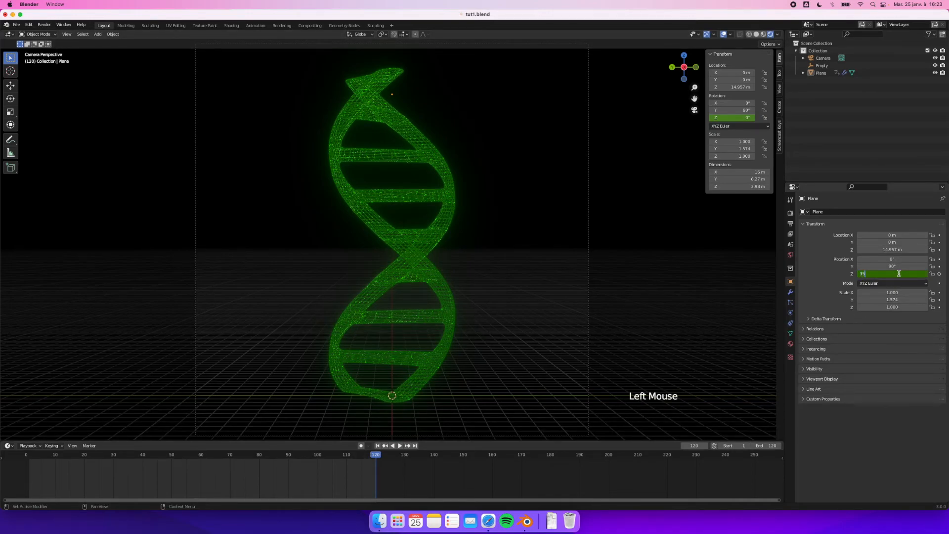
key("Return")
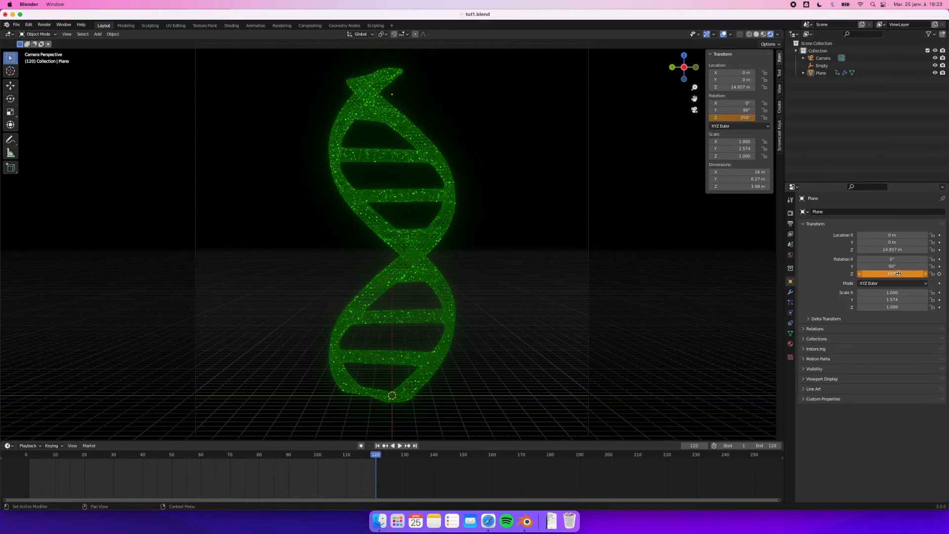
left_click(940, 274)
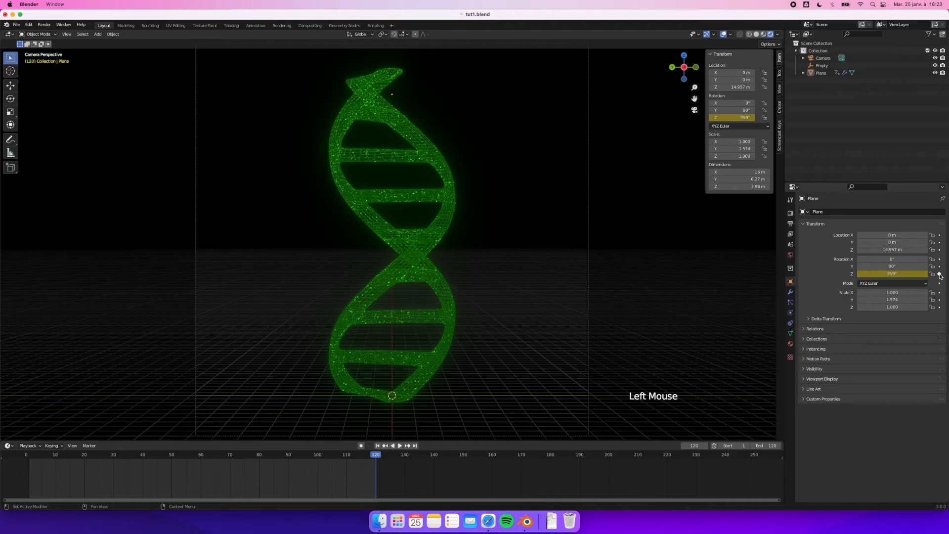
Play the helix rotation from the first frame, stop the playback, and save the file
left_click(379, 448)
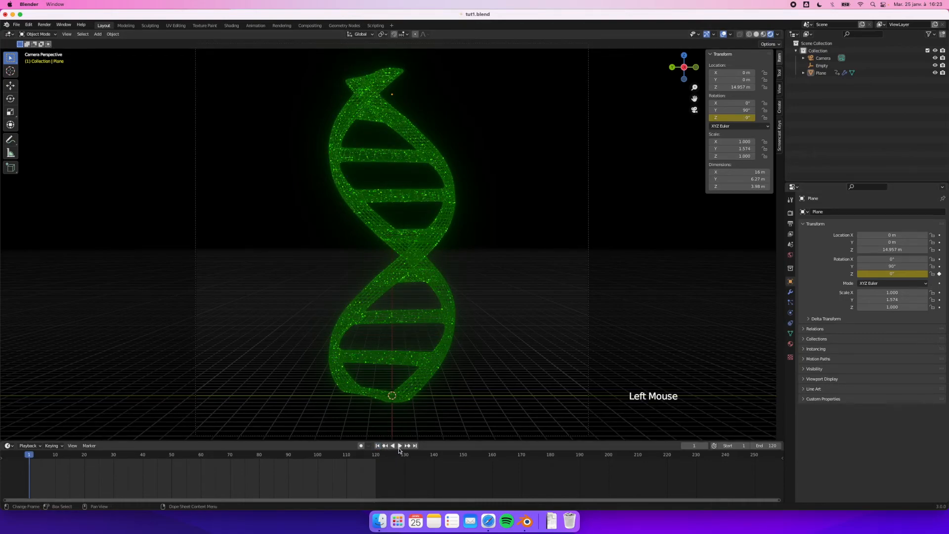
left_click(400, 447)
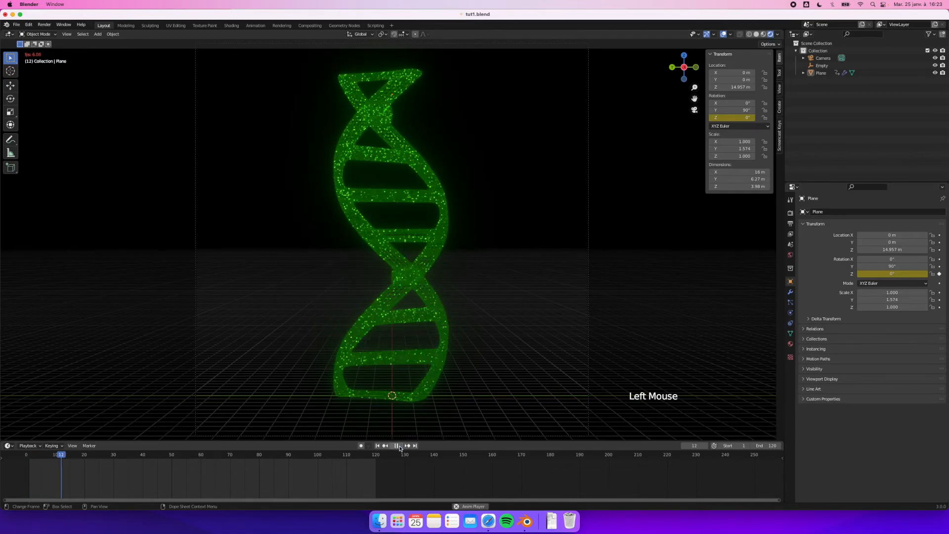
left_click(397, 446)
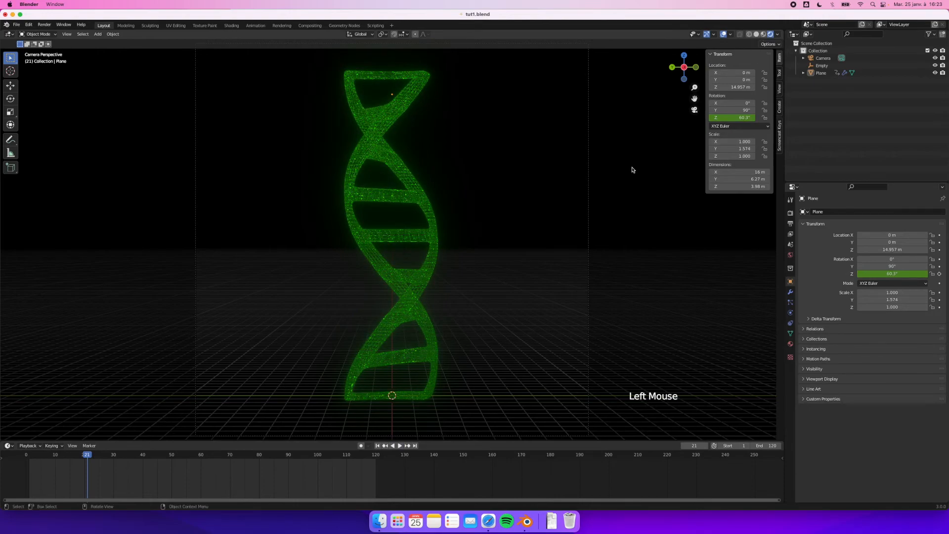
key("super+s")
Preview the helix rotation in solid viewport shading, and again in rendered shading
left_click(756, 34)
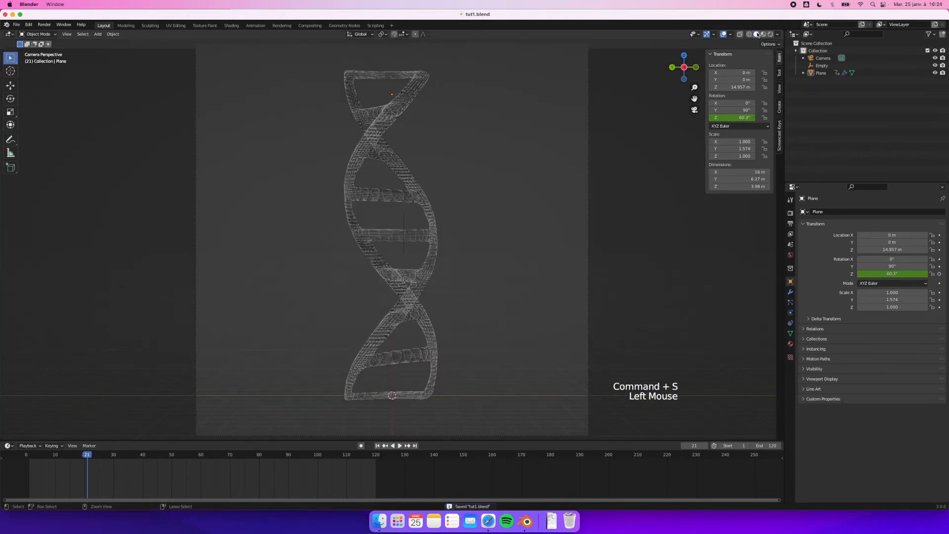
left_click(400, 447)
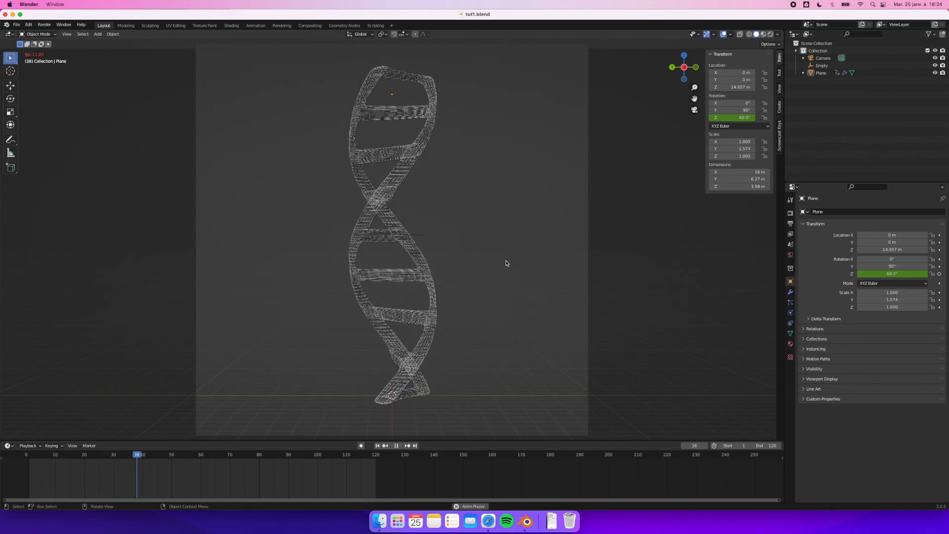
key("space")
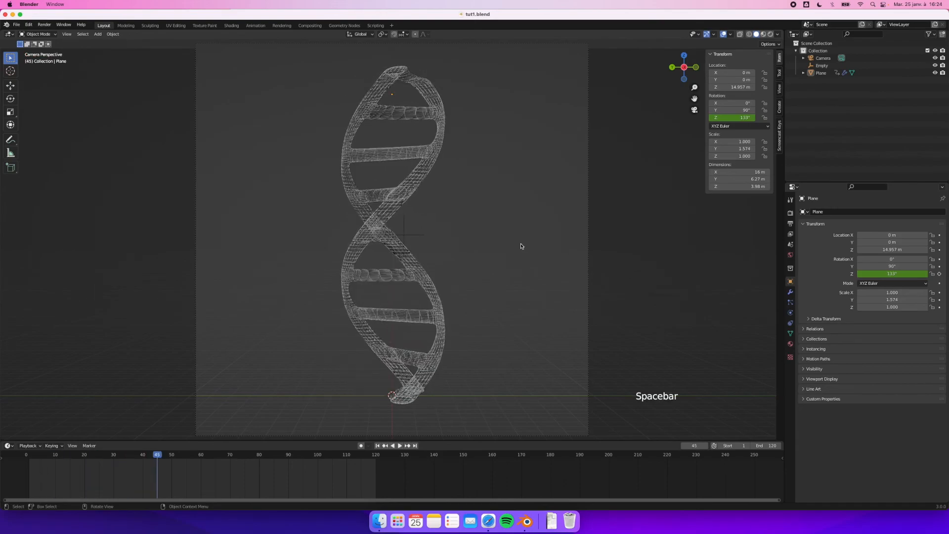
left_click(771, 35)
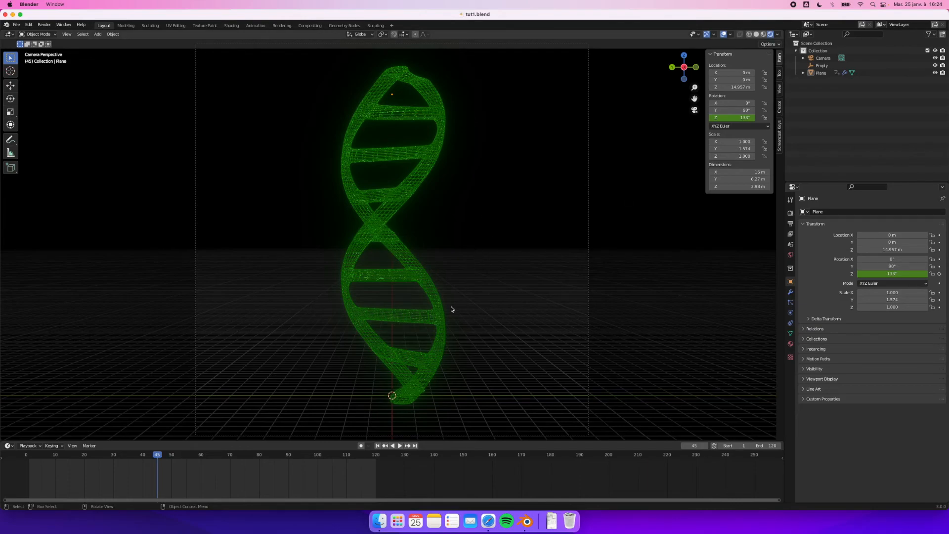
key("space")
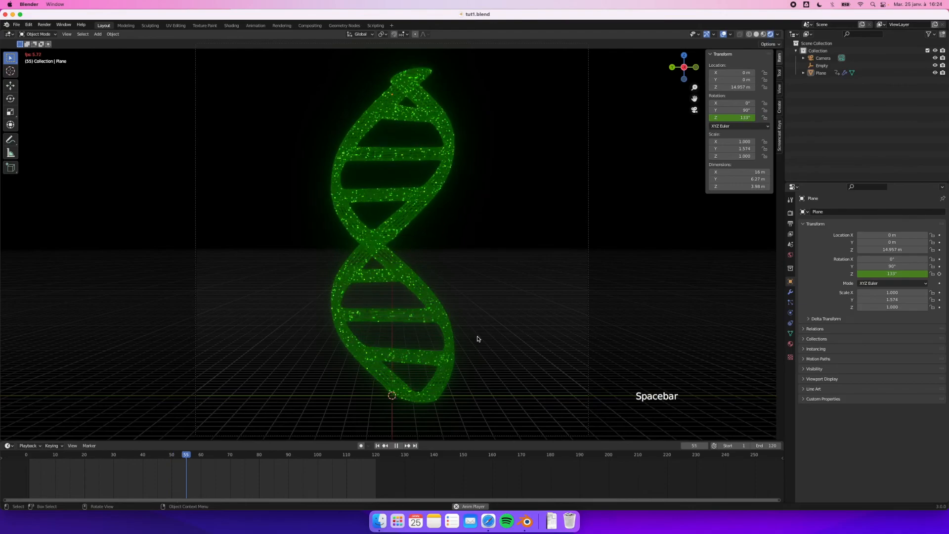
key("space")
Inspect the helix from outside the camera, return to the camera view, and replay part of the animation
middle_click_drag(431, 252, 534, 203)
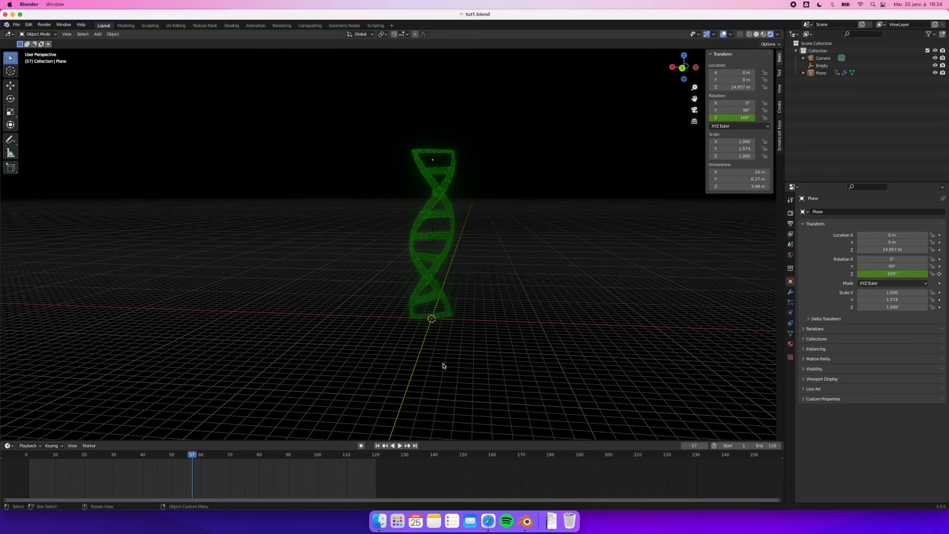
middle_click_drag(530, 255, 670, 152)
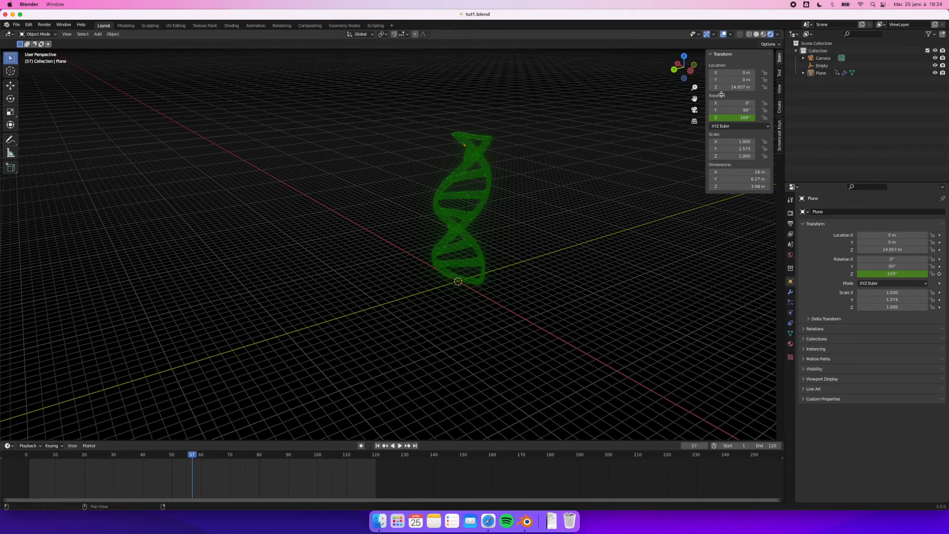
left_click(695, 111)
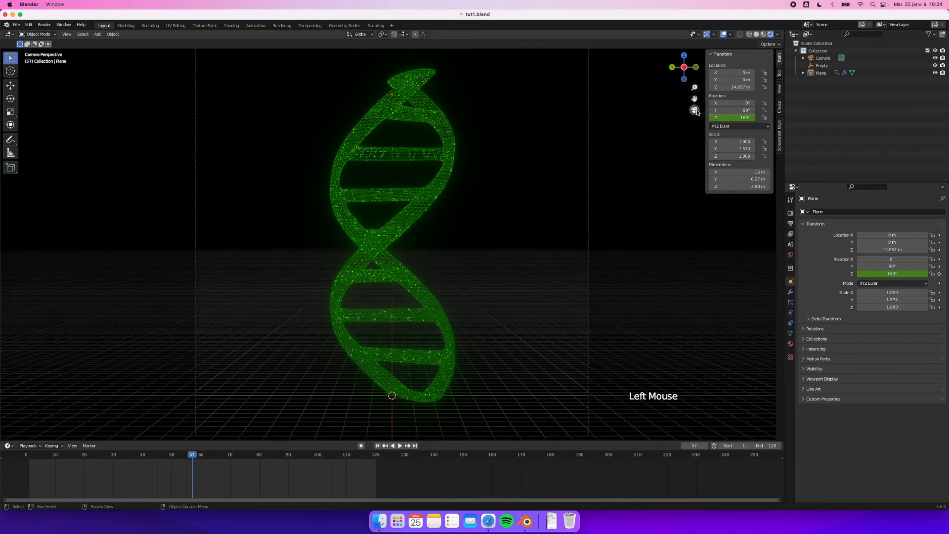
key("space")
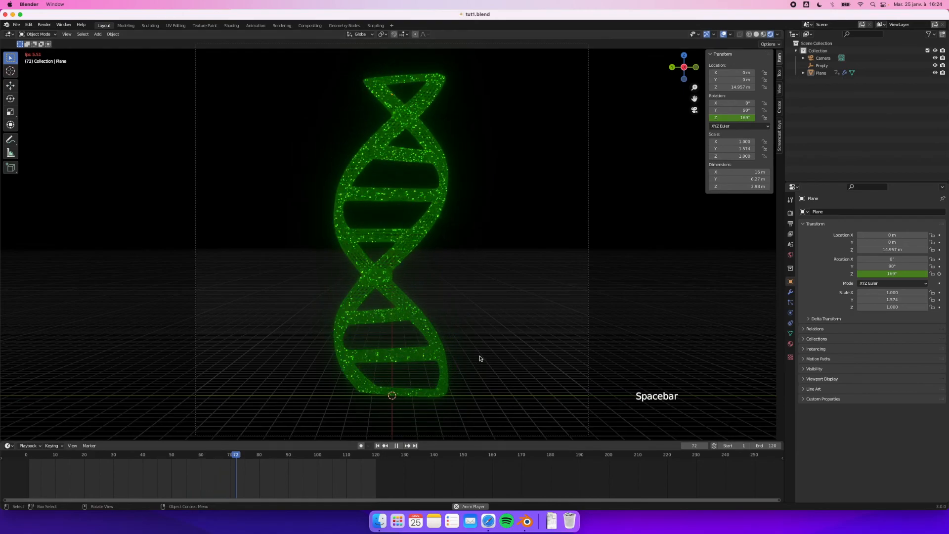
key("space")
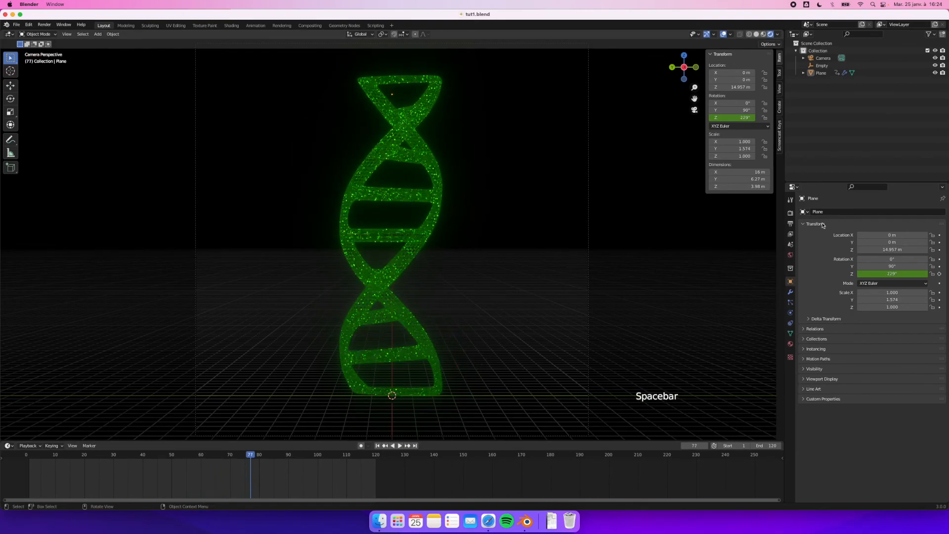
Set the scene's color management look to High Contrast in the render settings
left_click(791, 213)
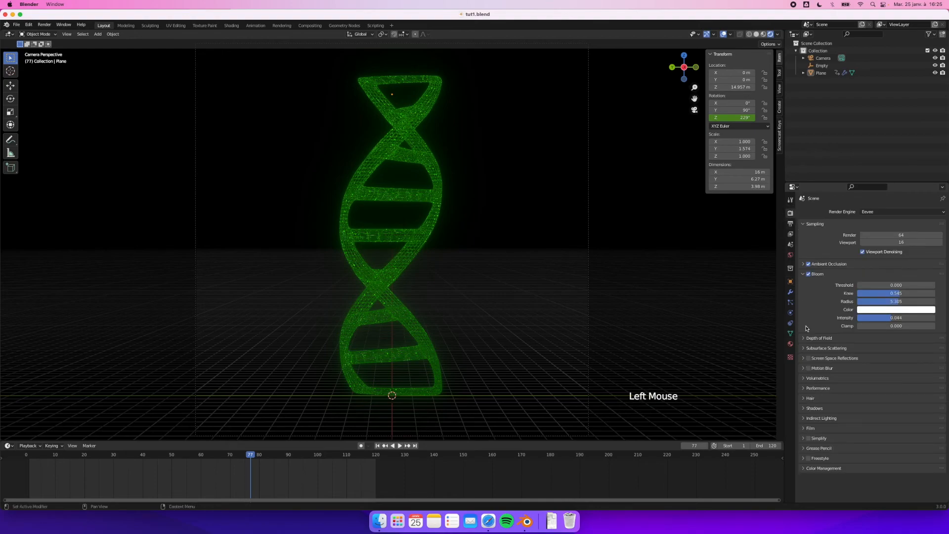
left_click(804, 469)
scroll(830, 464, "down", 5)
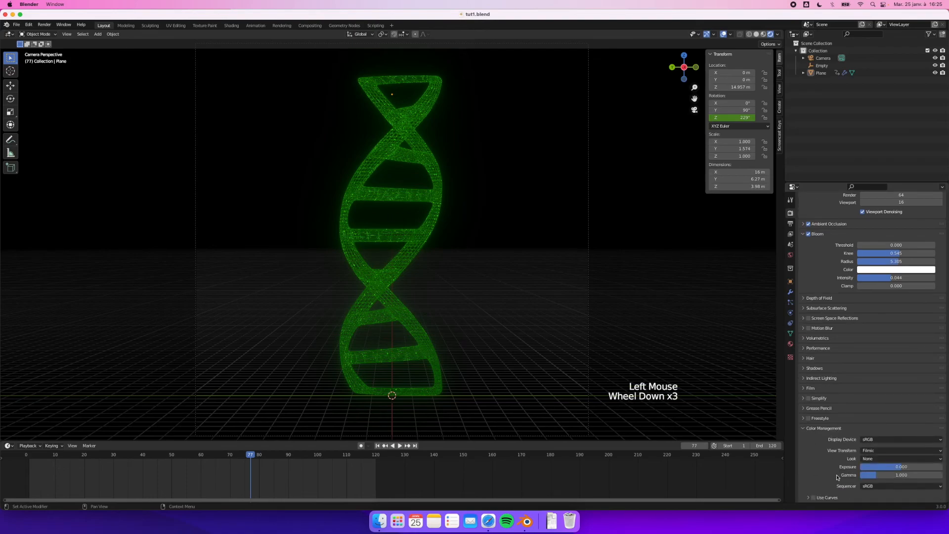
left_click(878, 459)
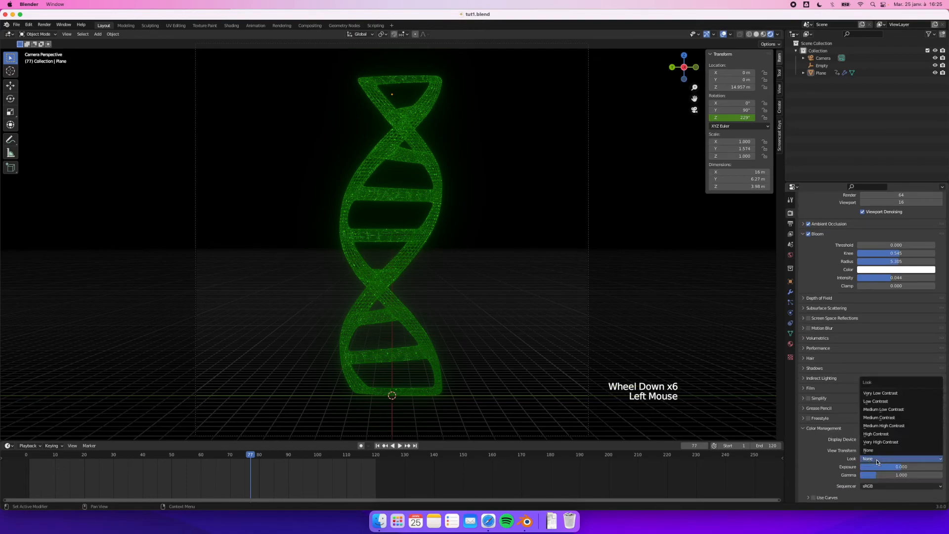
left_click(878, 434)
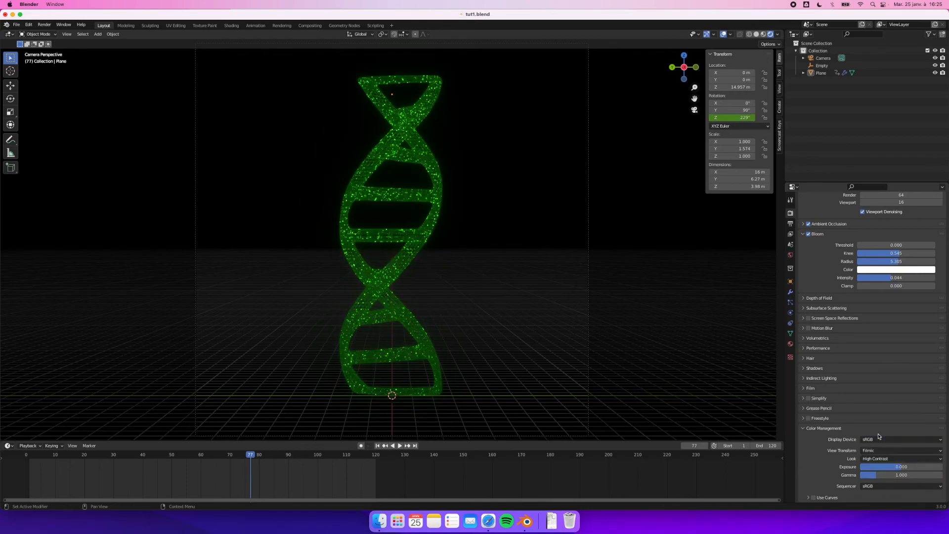
Set the color management look to Very High Contrast and move the timeline back to frame 0
left_click(885, 459)
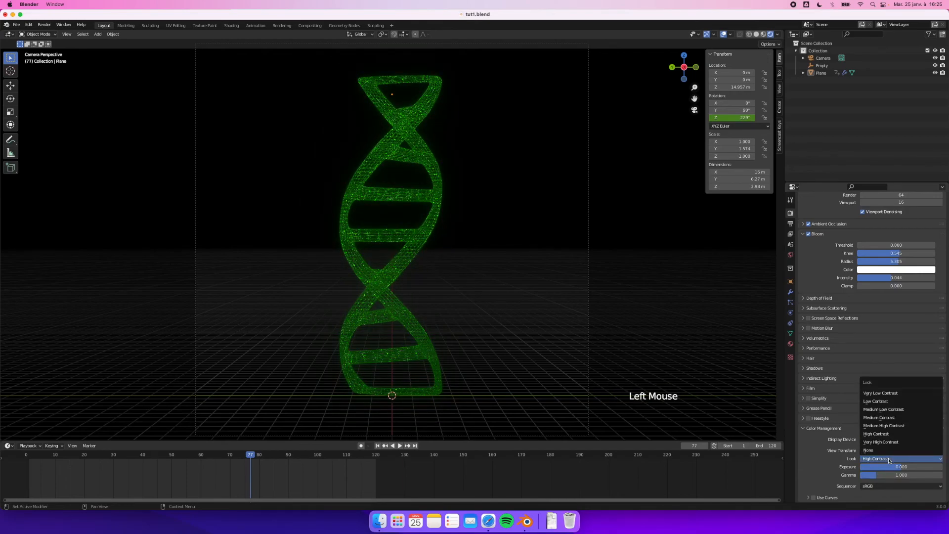
left_click(884, 443)
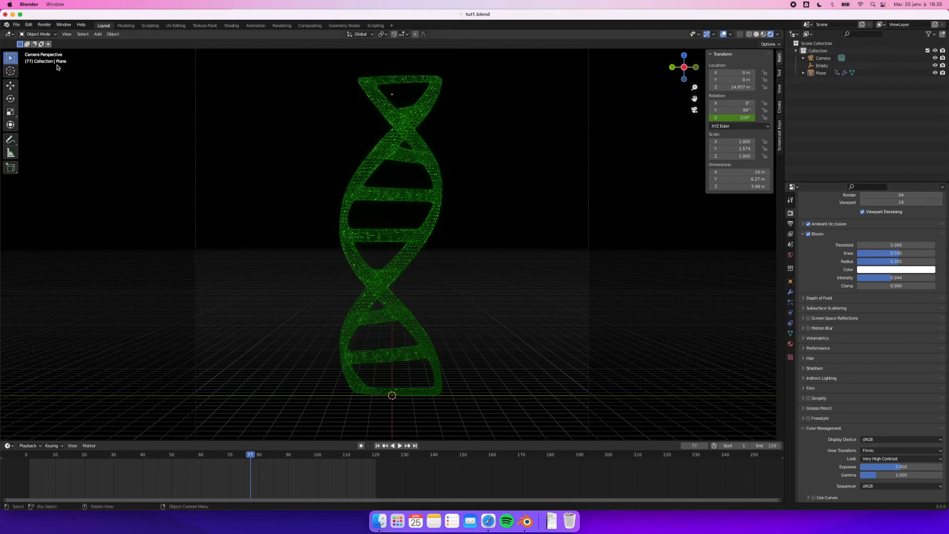
left_click(44, 24)
left_click_drag(254, 455, 0, 479)
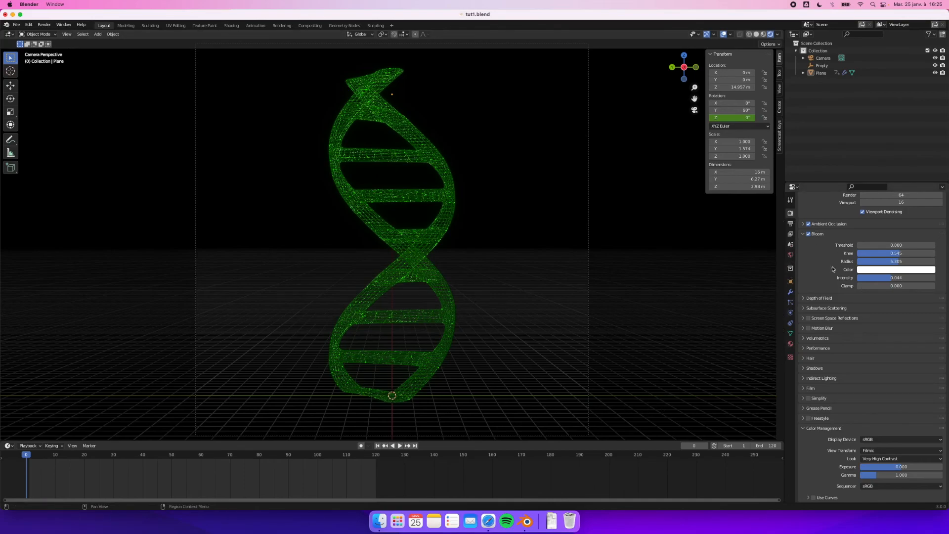
Change the render output file format to FFmpeg Video
scroll(834, 302, "up", 4)
scroll(834, 302, "up", 1)
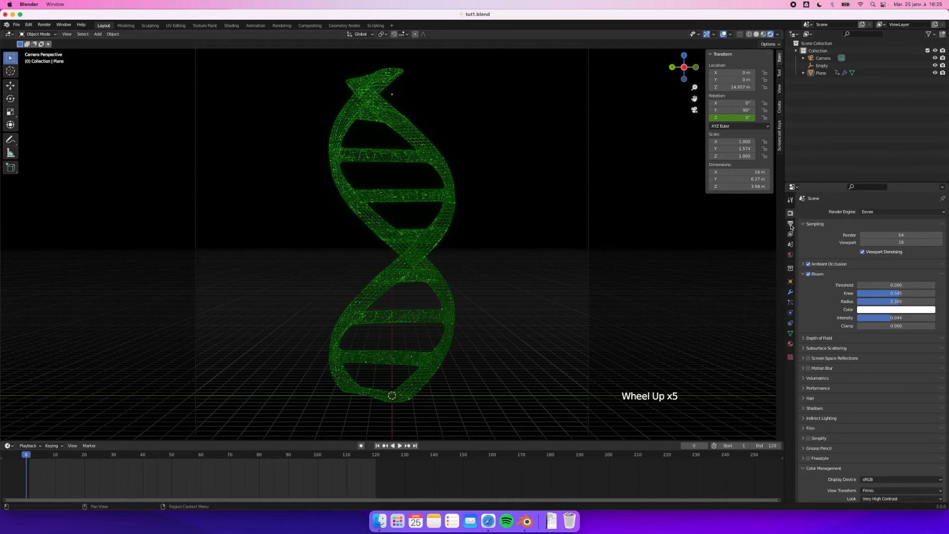
left_click(791, 225)
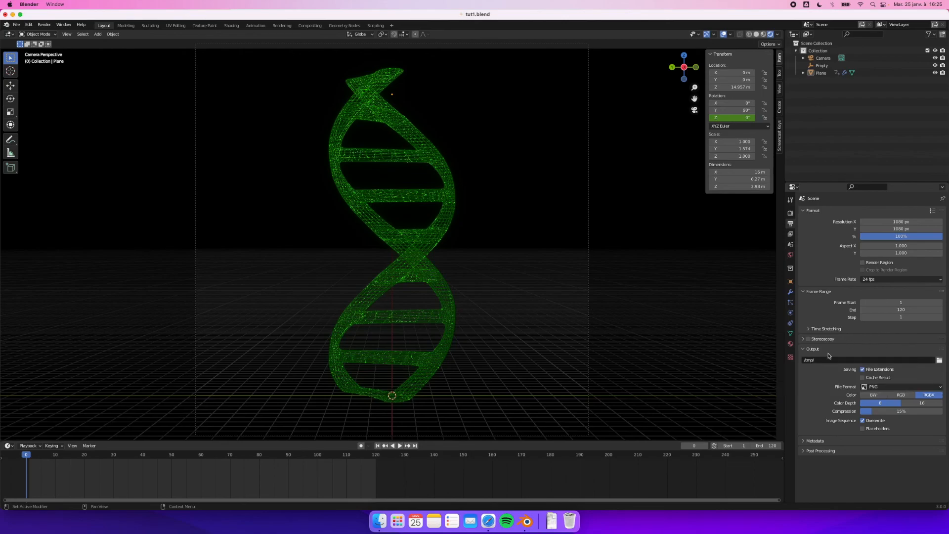
left_click(874, 389)
left_click(905, 387)
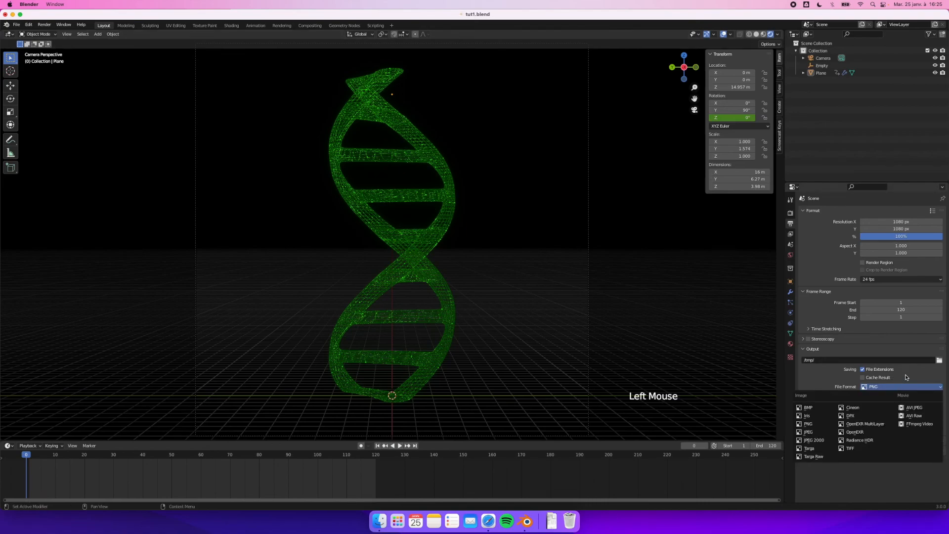
left_click(915, 427)
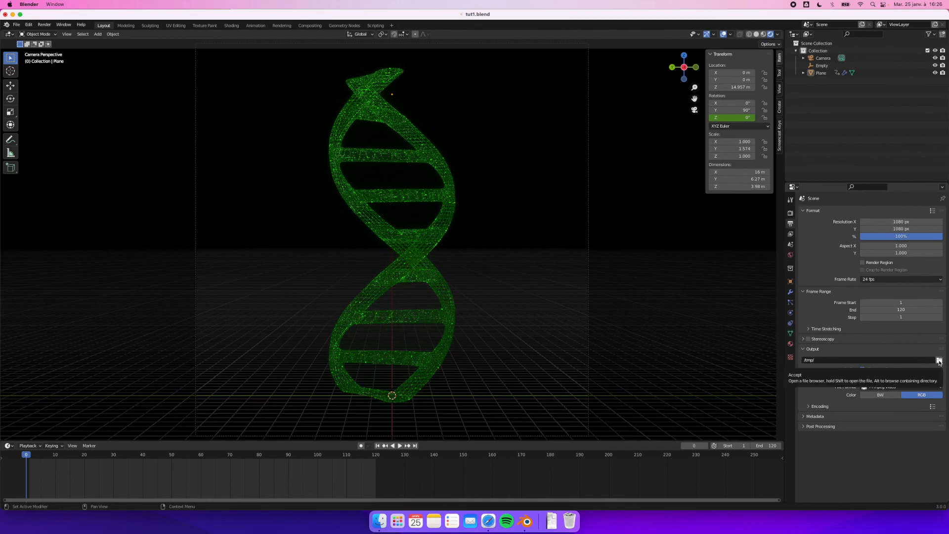
Expand the video encoding settings and examine the available output quality and container options without changing them
left_click(811, 407)
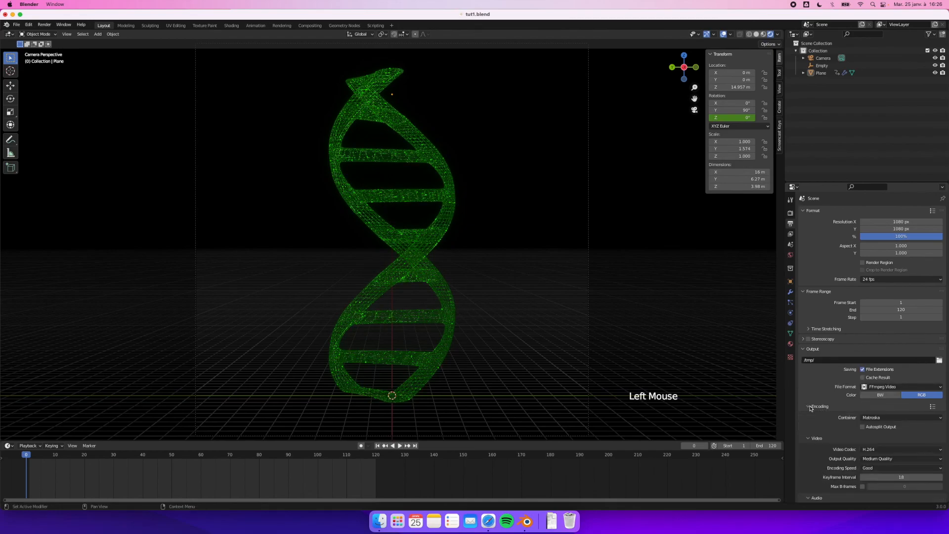
scroll(811, 408, "down", 4)
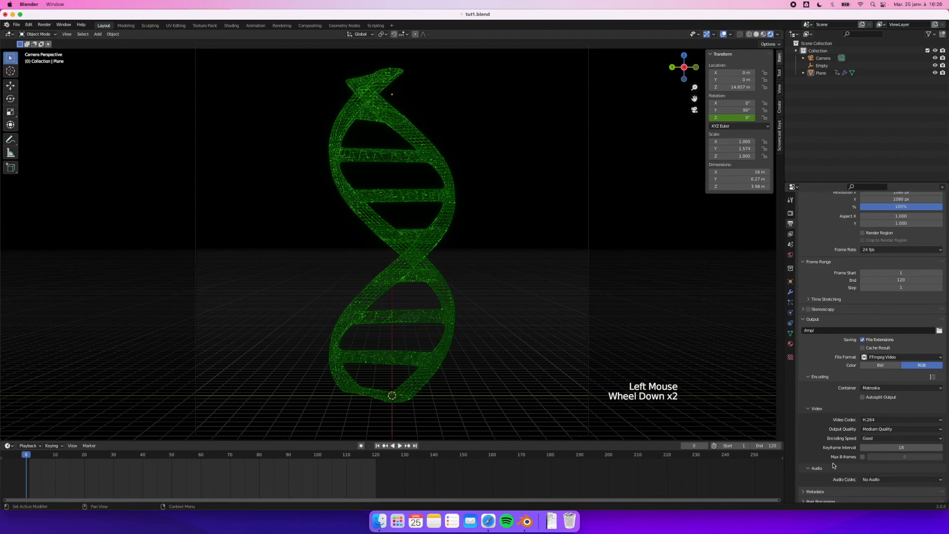
left_click(877, 426)
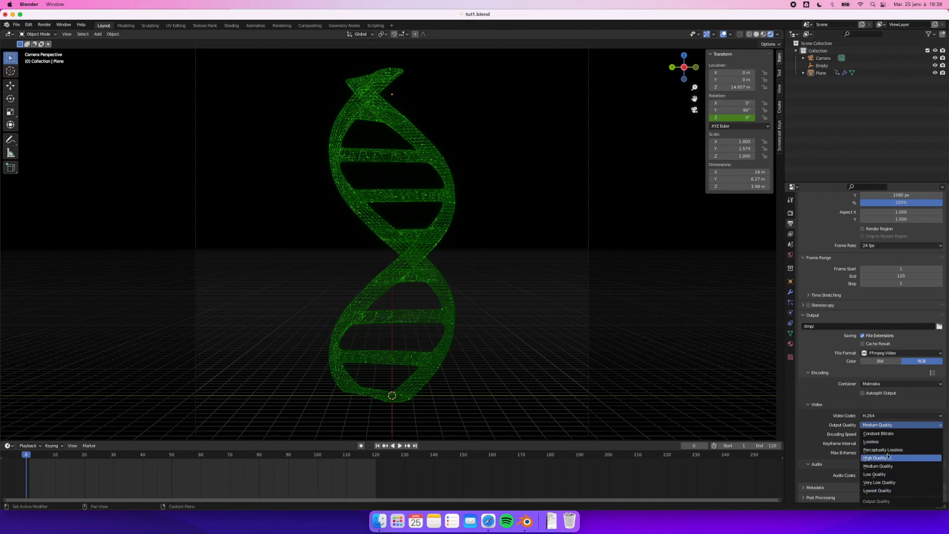
left_click(826, 424)
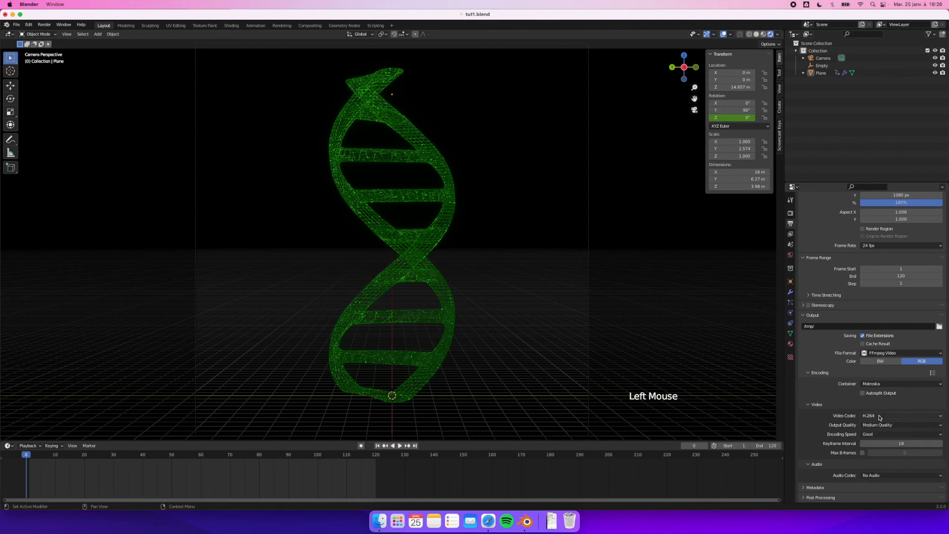
scroll(850, 427, "down", 1)
scroll(834, 402, "up", 1)
left_click(870, 400)
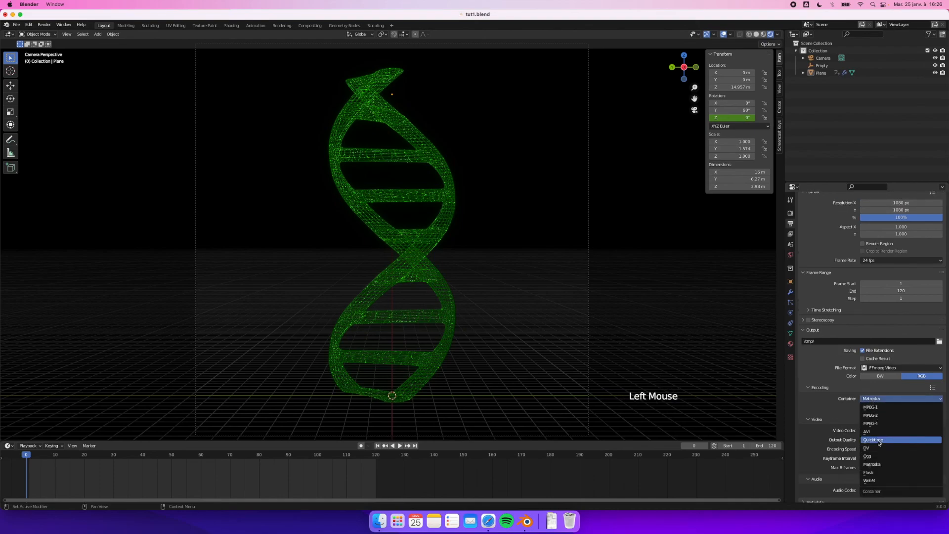
left_click(835, 408)
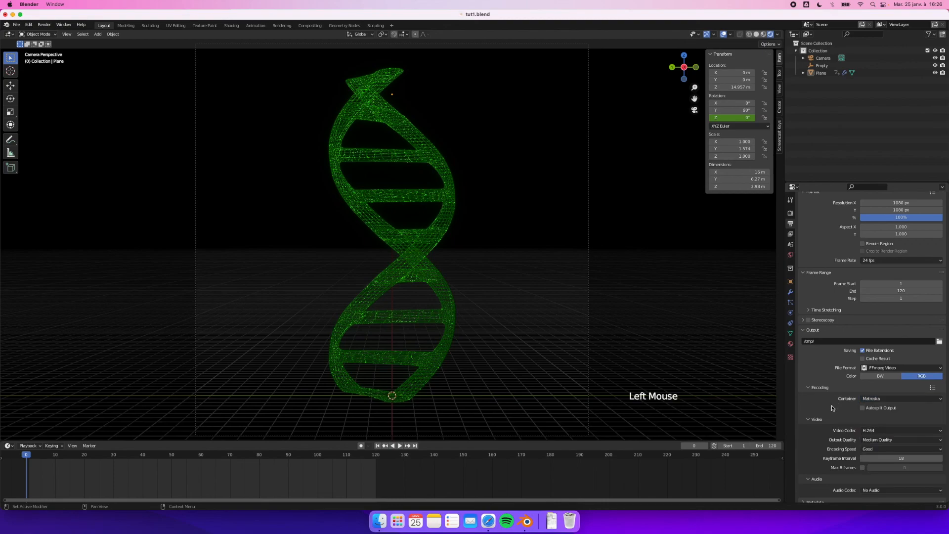
scroll(824, 377, "up", 2)
Check the animation render commands, play part of the helix rotation from frame 0, stop it, and bring up the render settings
left_click(44, 24)
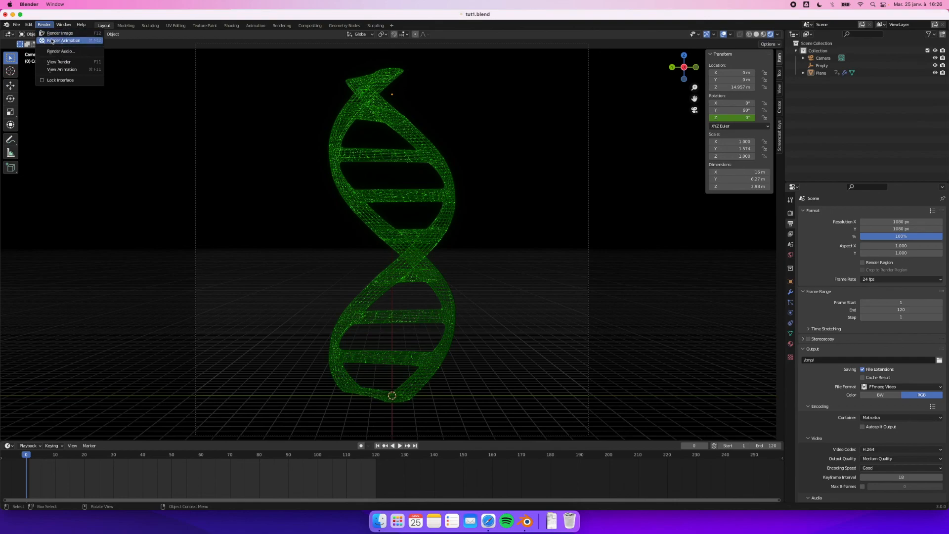
left_click(45, 26)
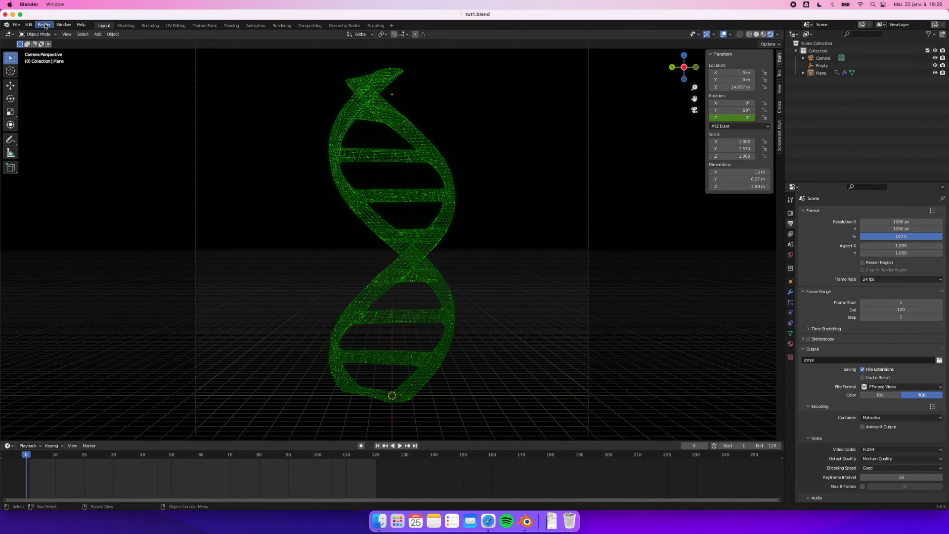
left_click(401, 445)
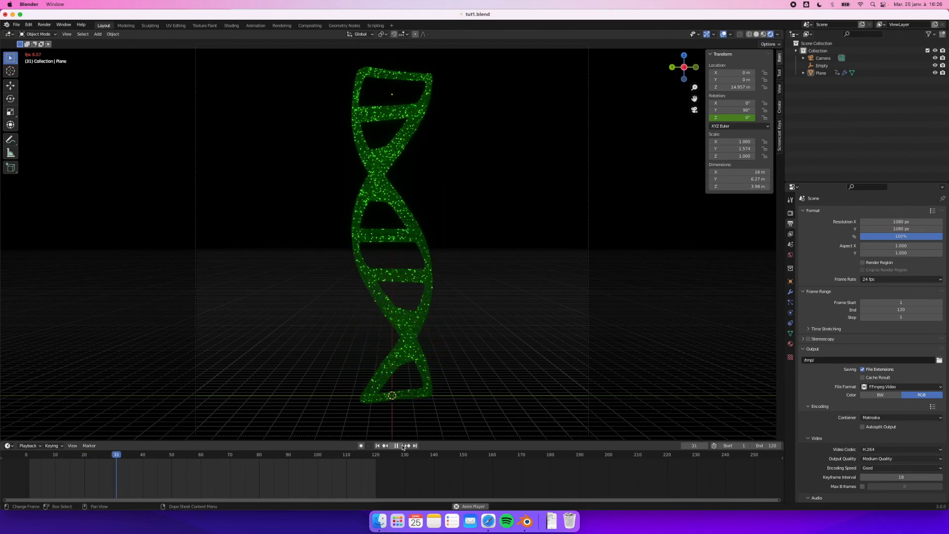
left_click(396, 446)
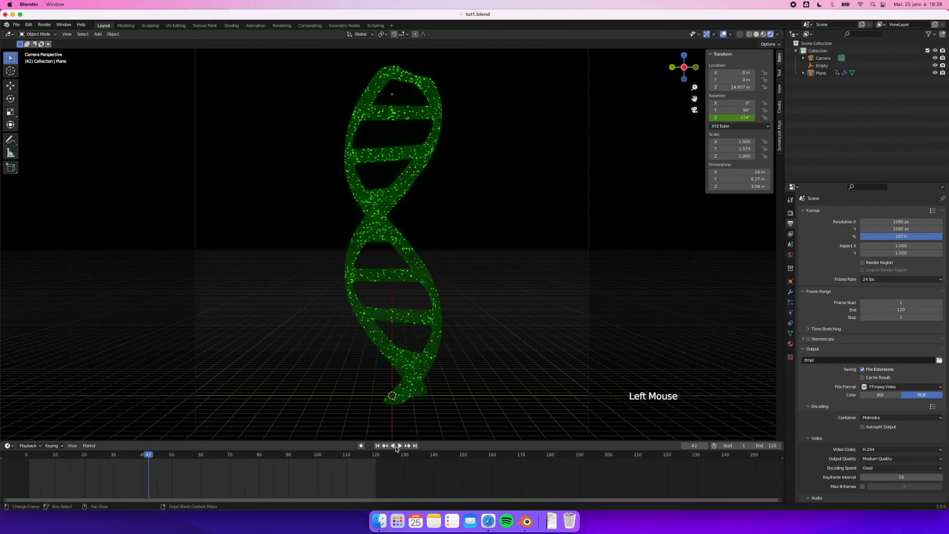
left_click(792, 213)
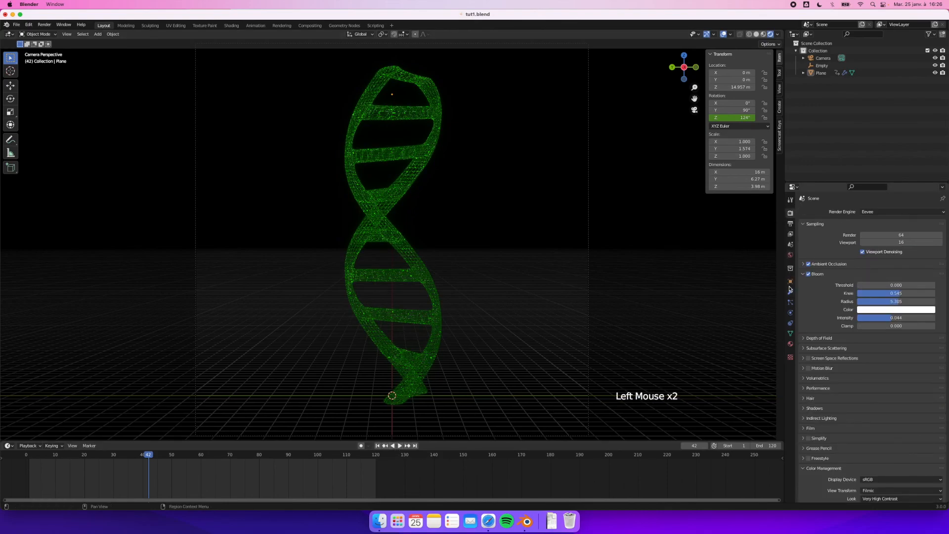